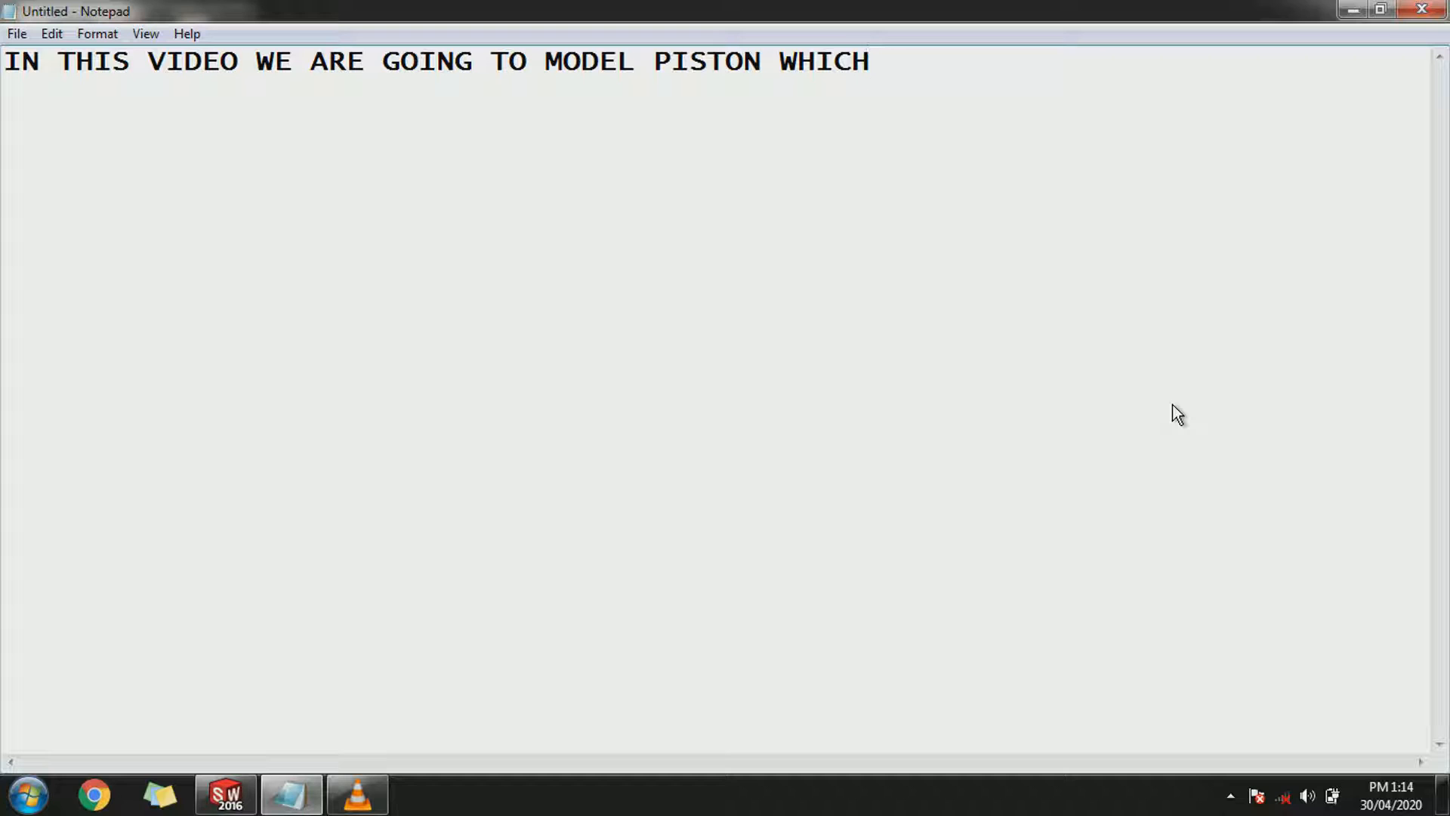
Complete the intro sentence with "IS THE VITAL PART OF AN PISTON ASSEMBLY OF ANY I.C. ENGINE", breaking the line before "ASSEMBLY".
type("THE VITA")
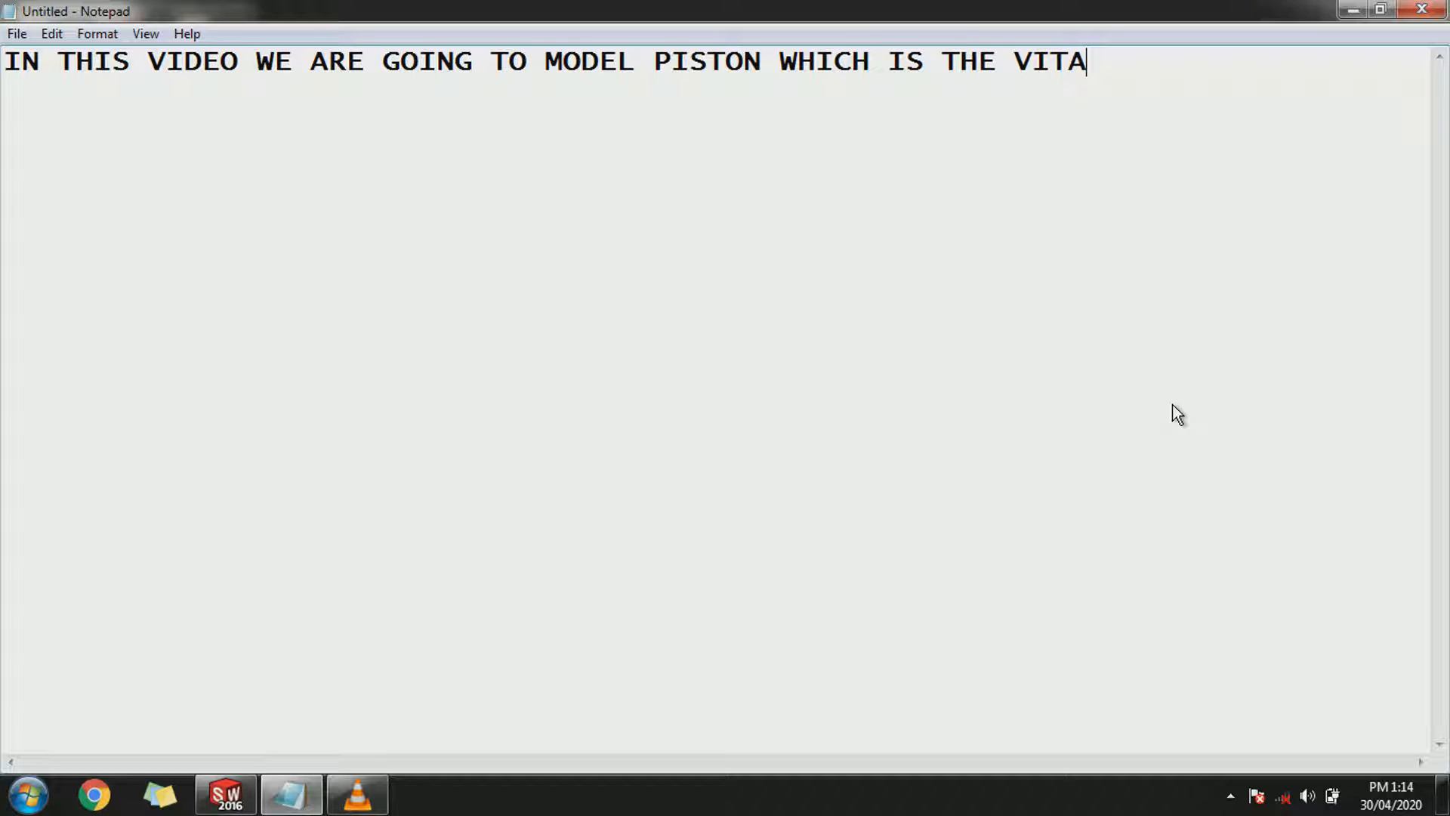
type("L PART")
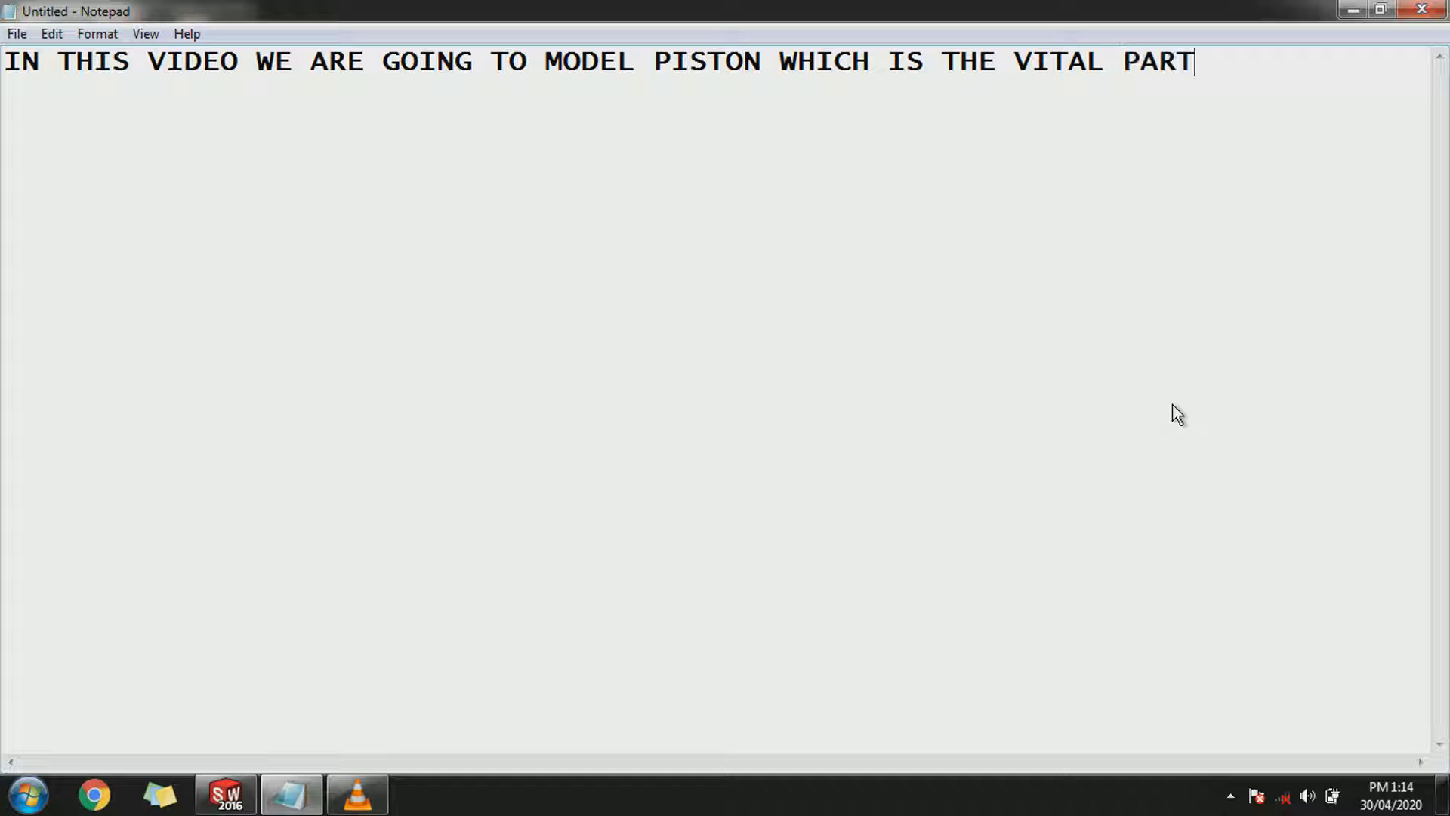
type(" OF AN PISTONASS")
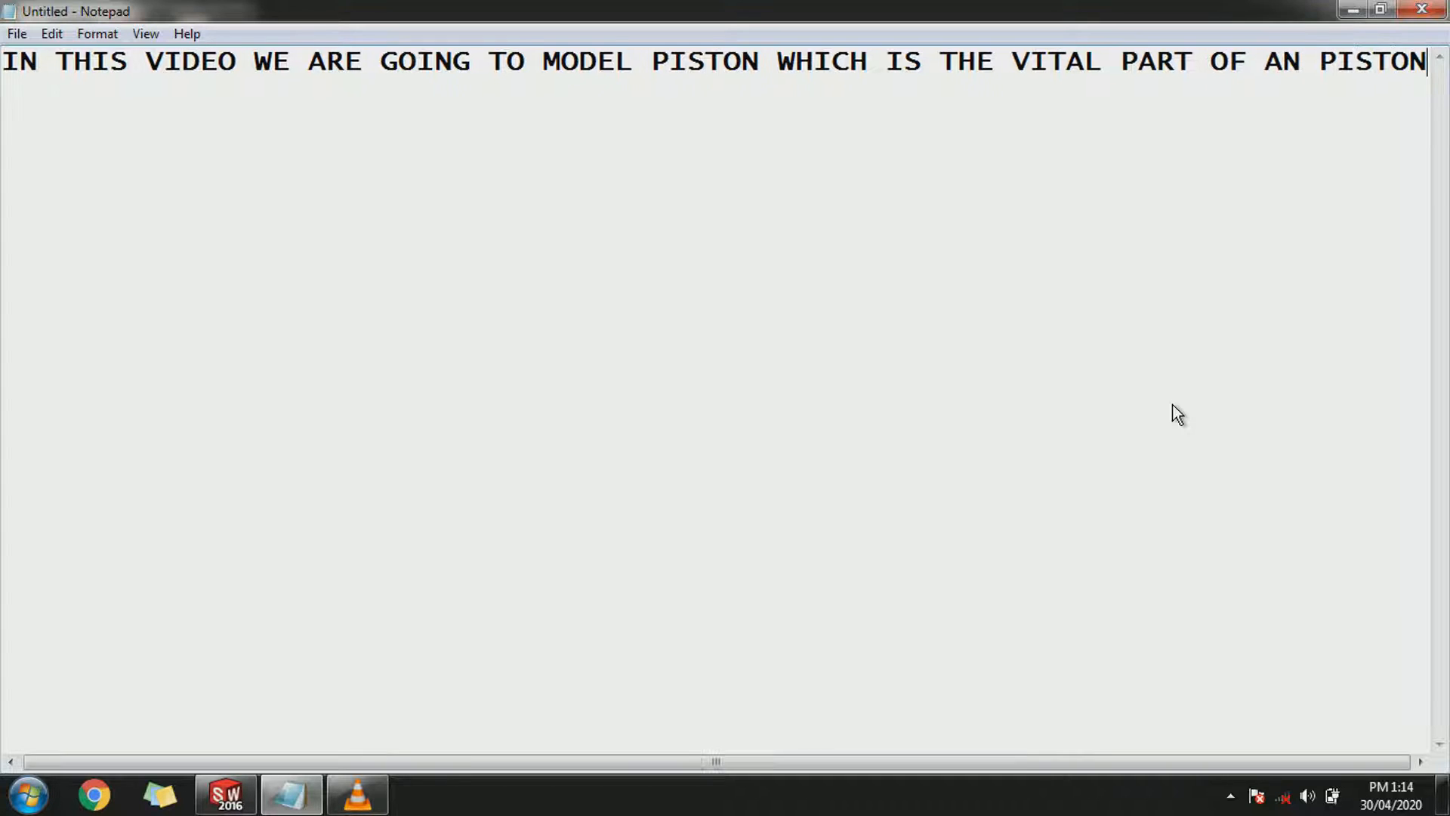
key("BackSpace")
key("BackSpace")
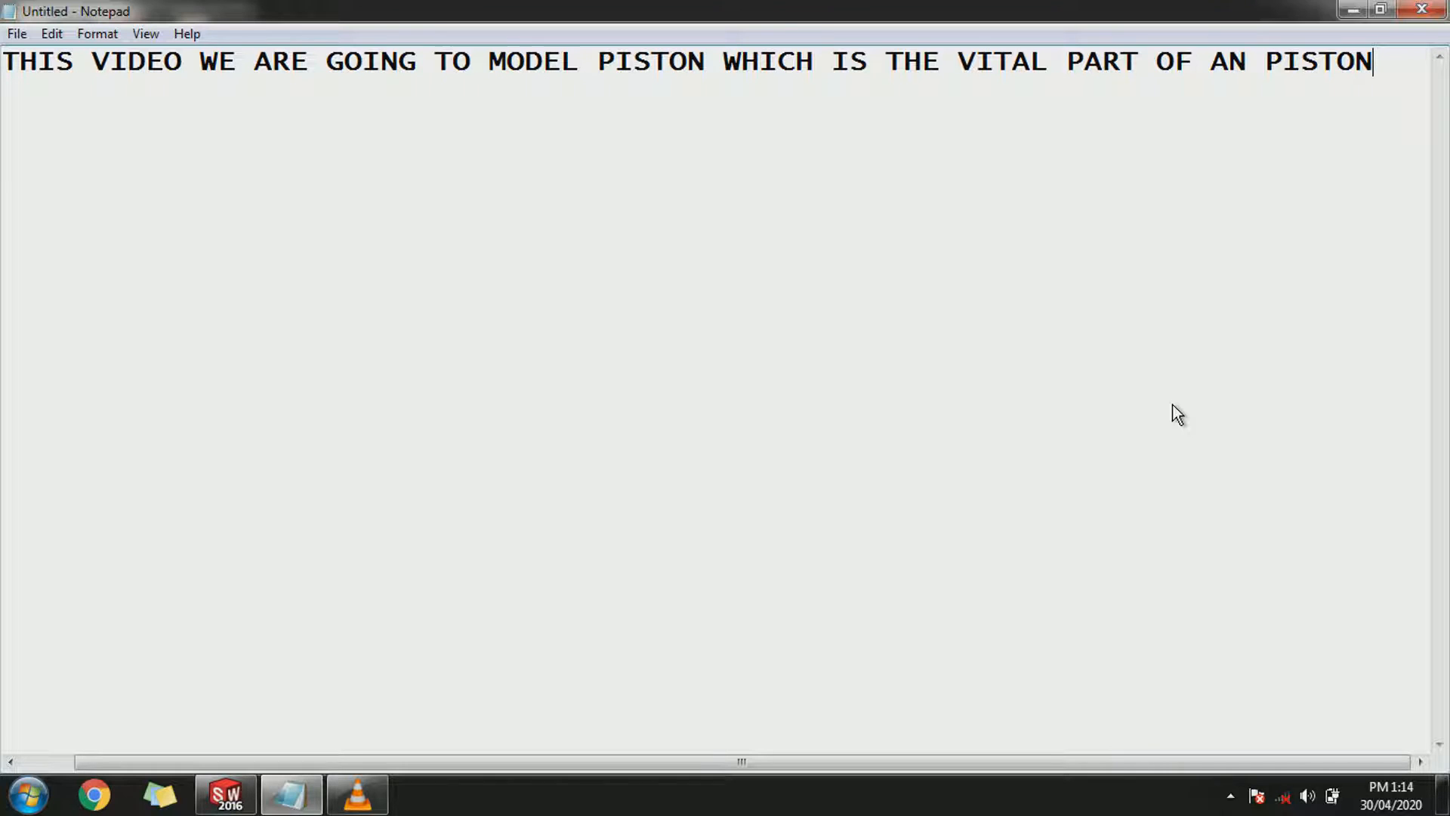
key("Return")
type("ASSEMBLY OF ANY I.C.")
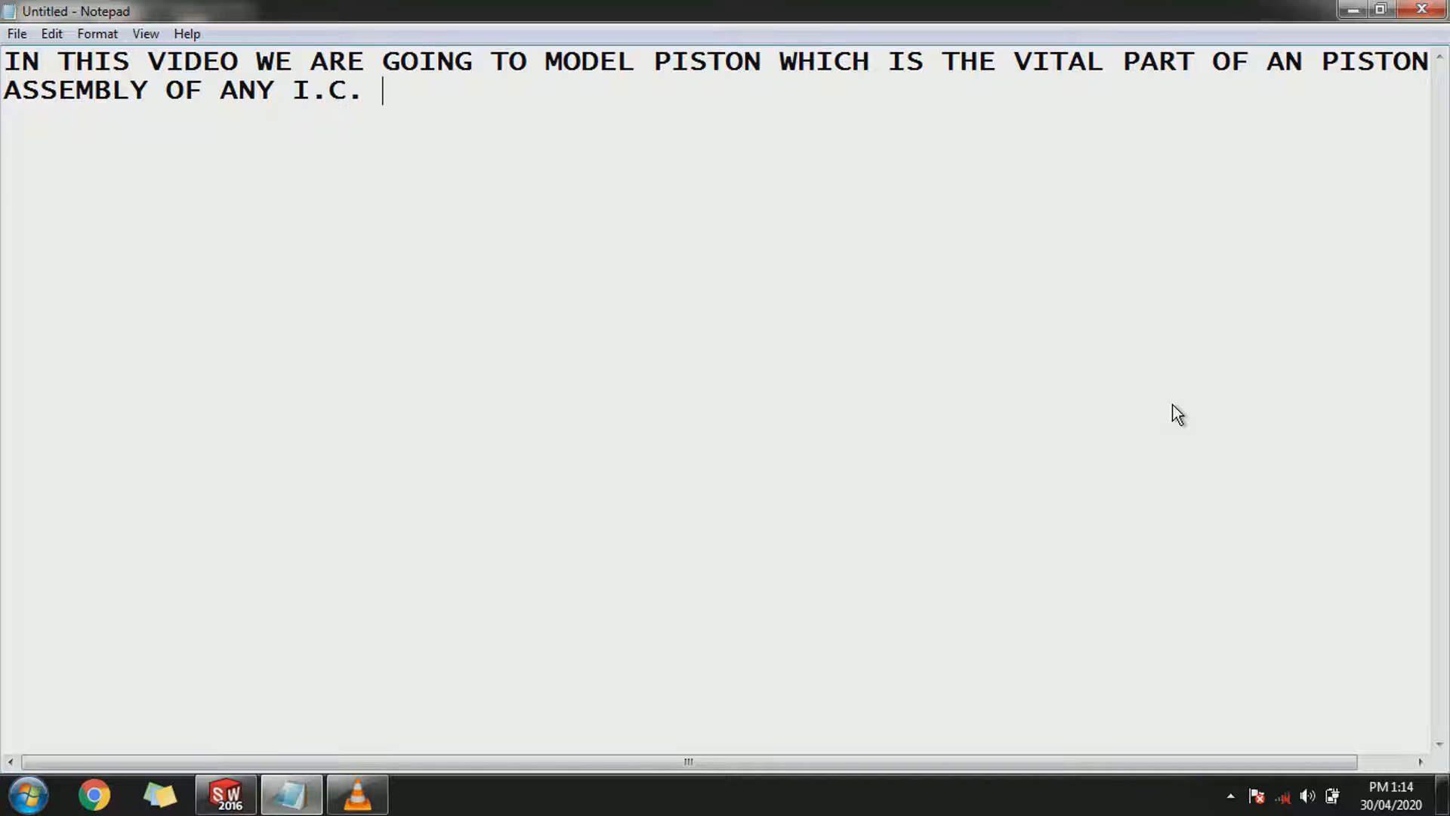
type("INE ")
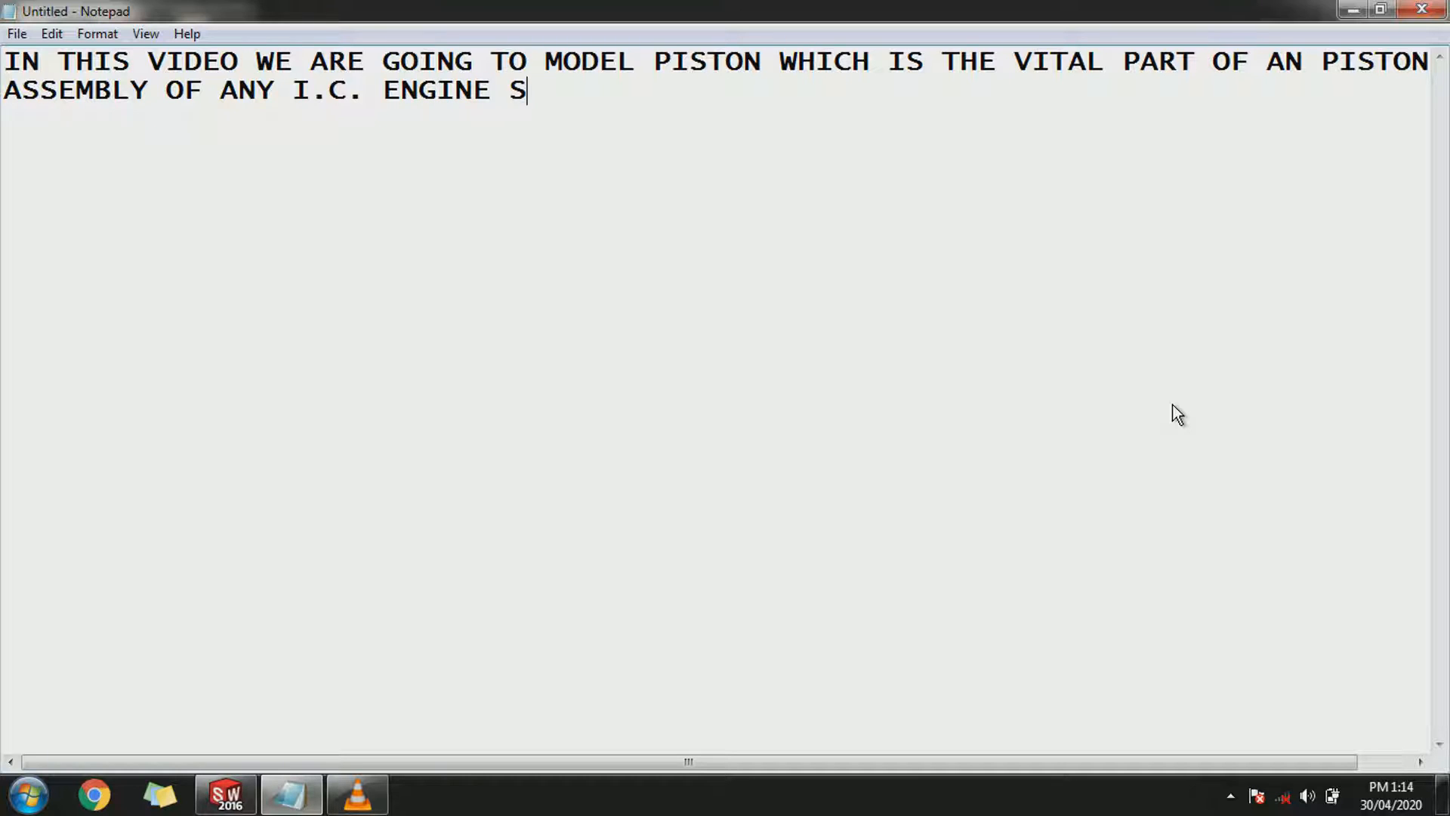
Add the closing line "SO LETS START WITH THE VIDEO....." below the intro sentence.
type("SO LETS")
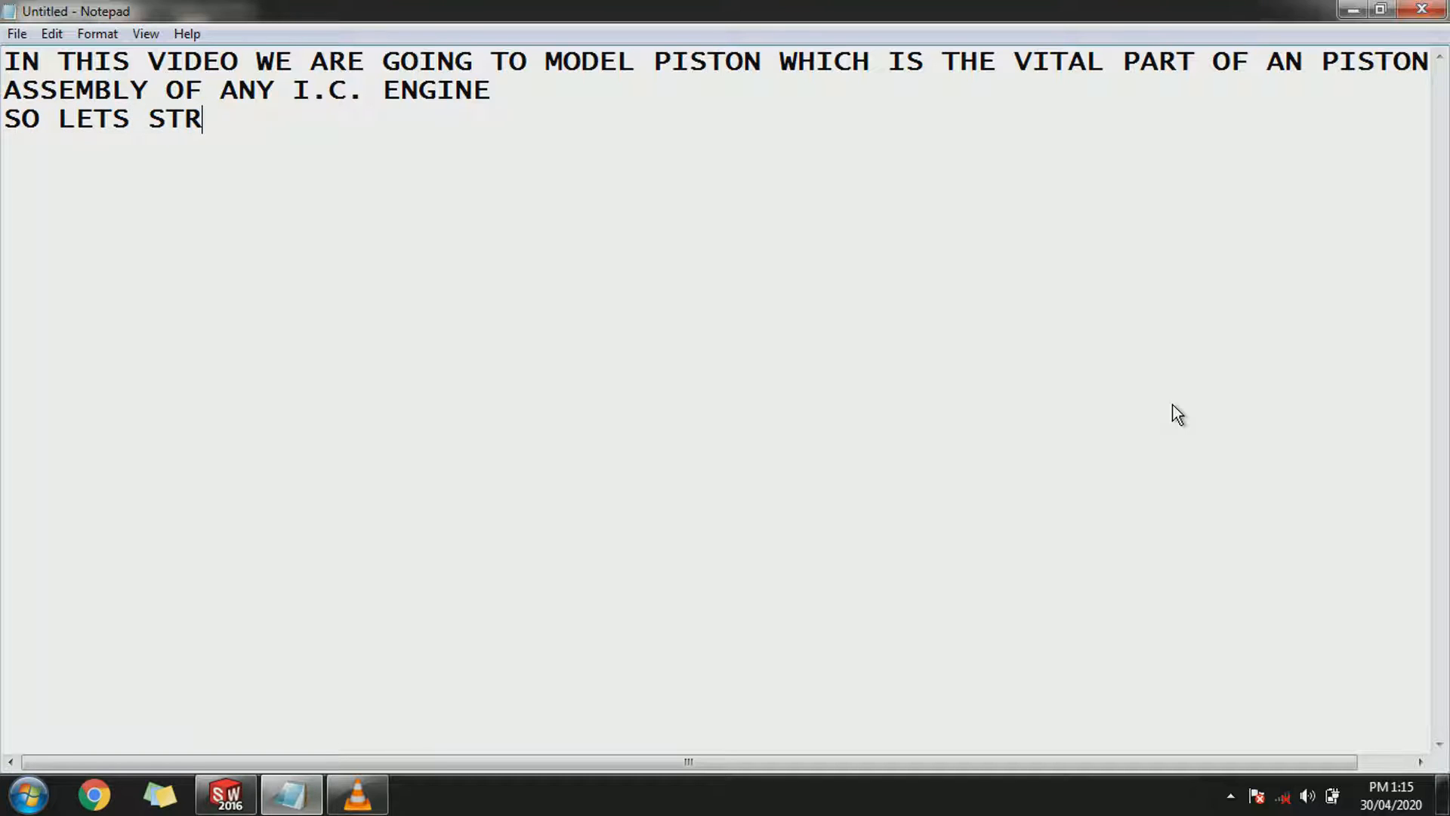
type(" START WITH THE VIDEO")
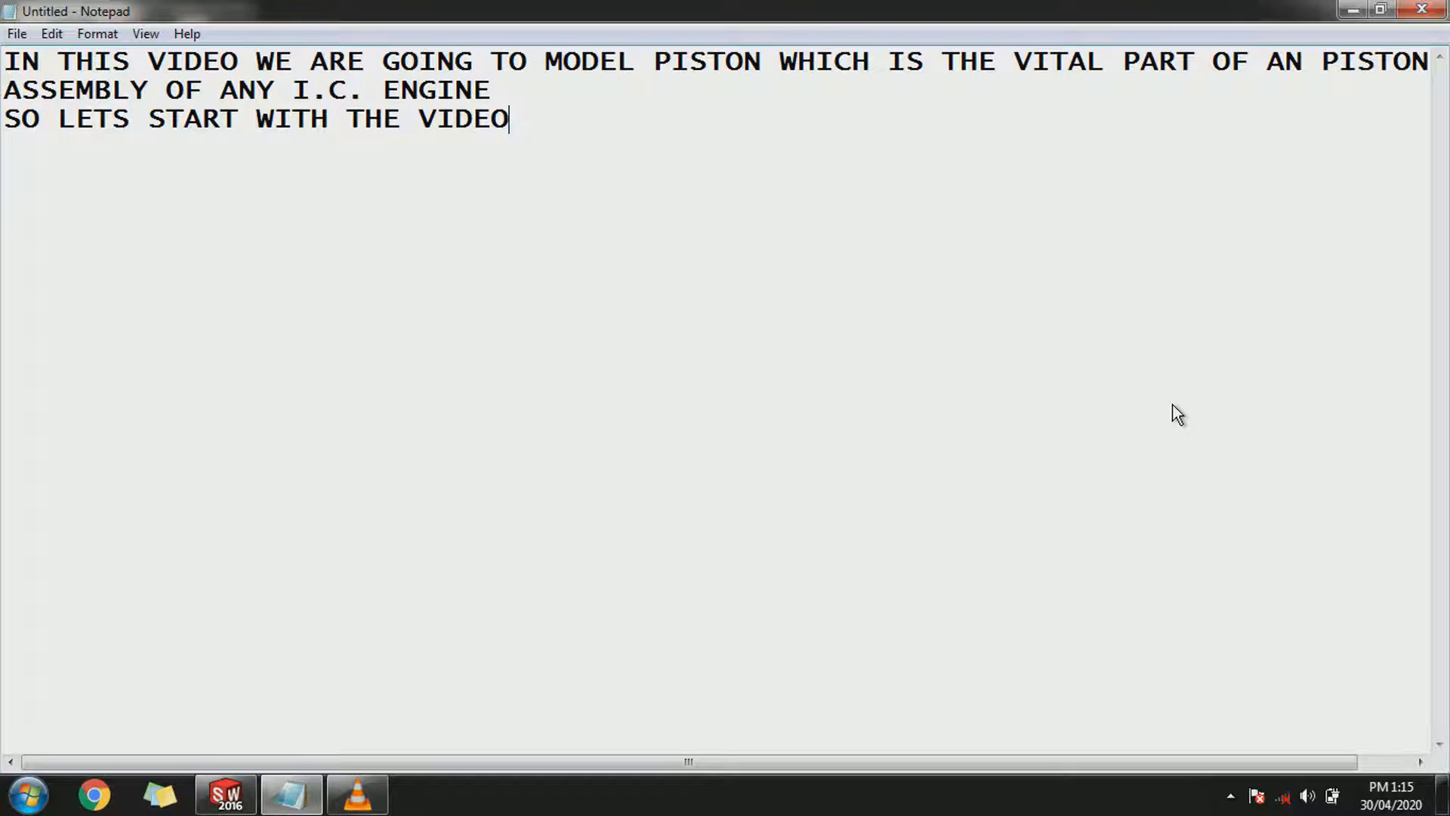
type(".....")
Switch to SOLIDWORKS and create a new part document.
left_click(357, 799)
left_click(357, 799)
left_click(241, 803)
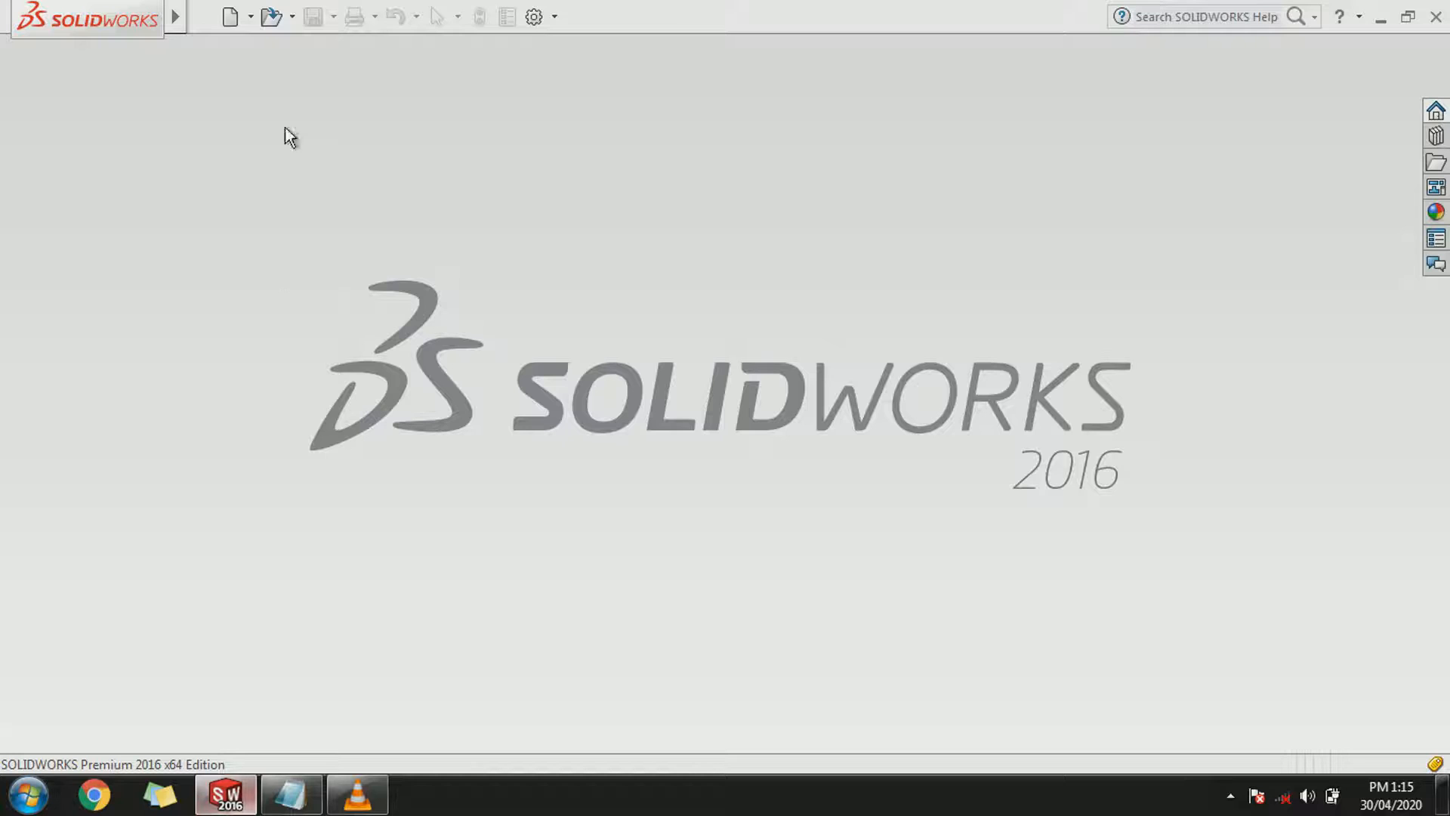
left_click(249, 21)
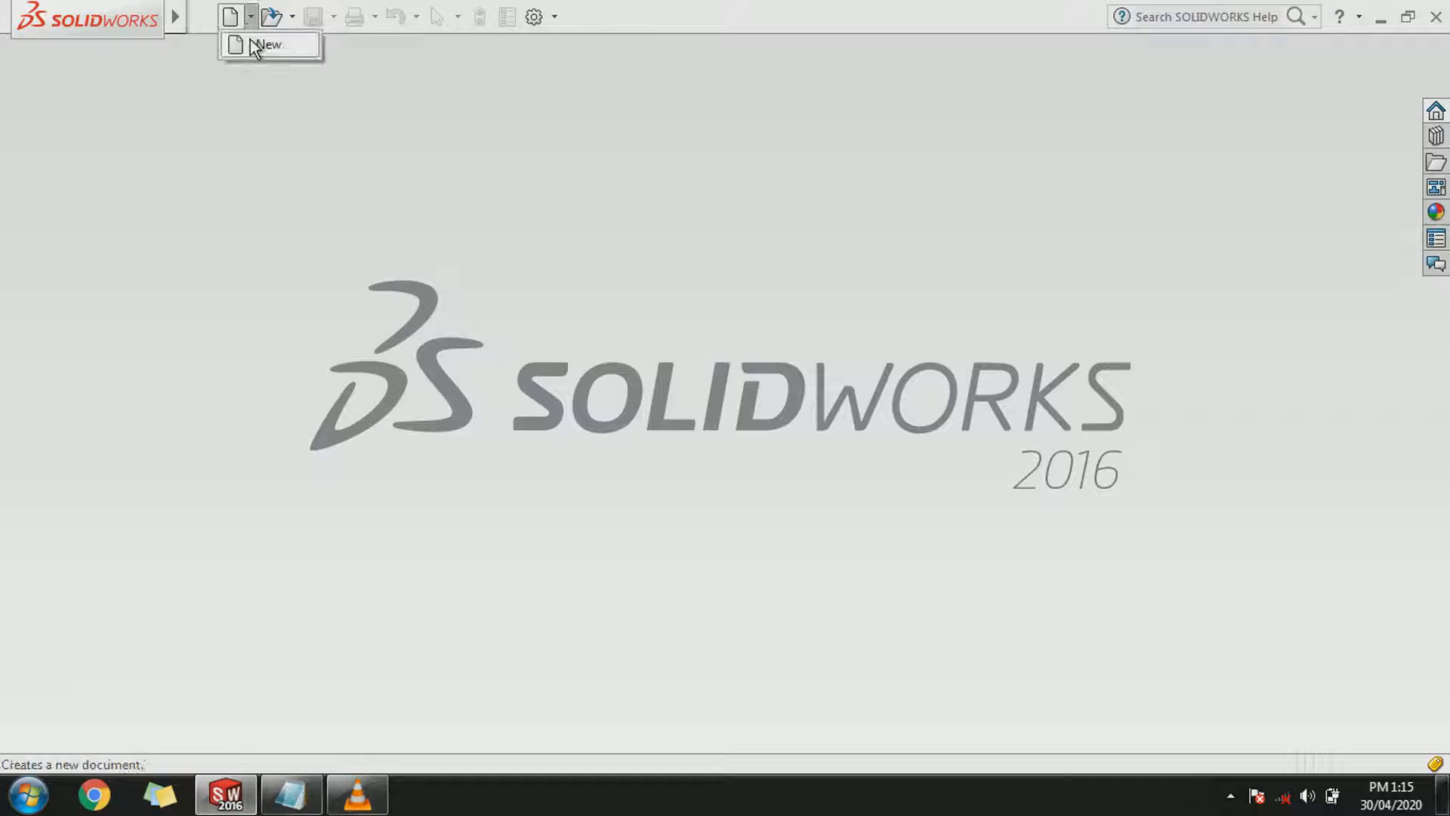
left_click(250, 44)
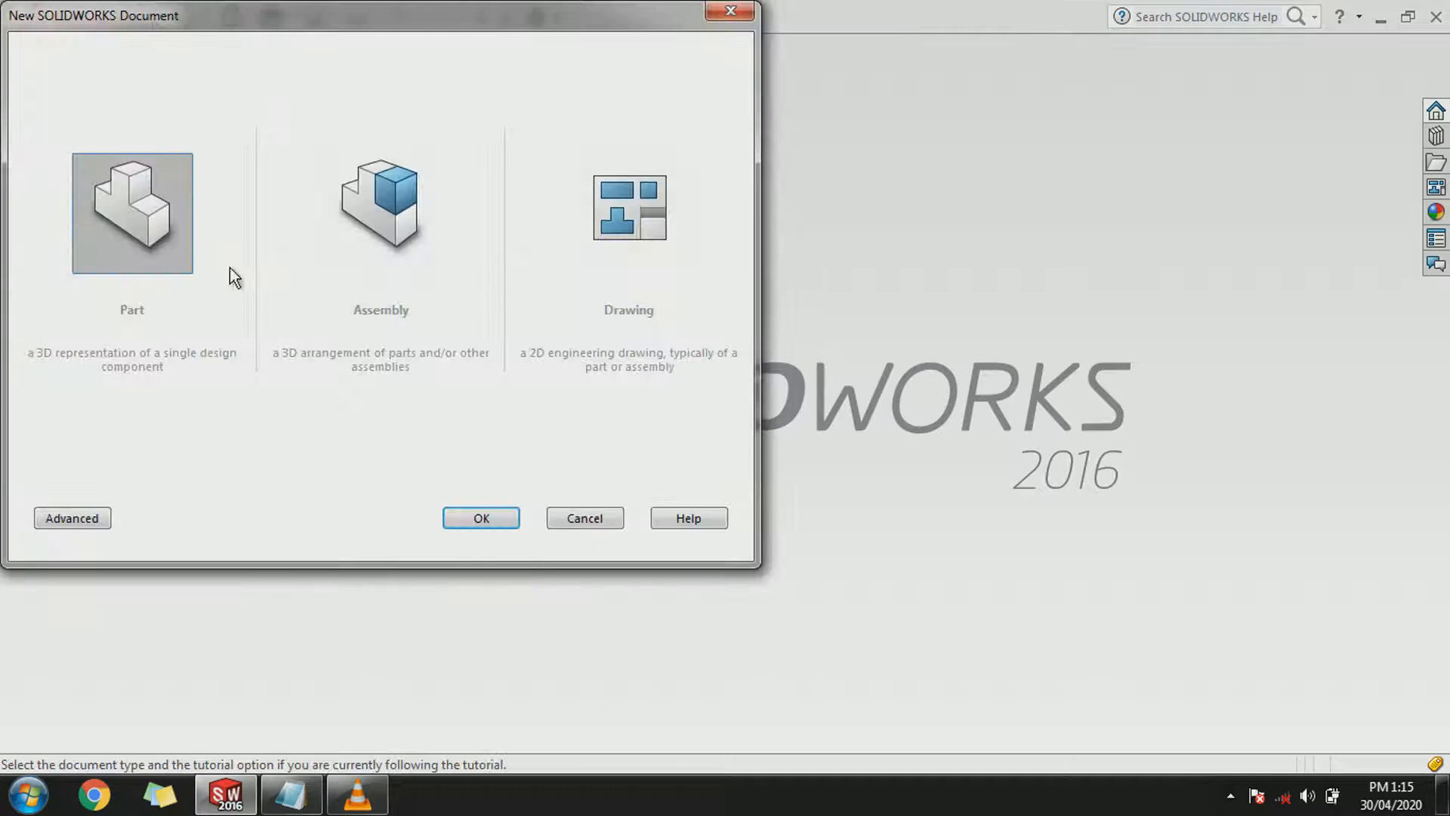
left_click(452, 516)
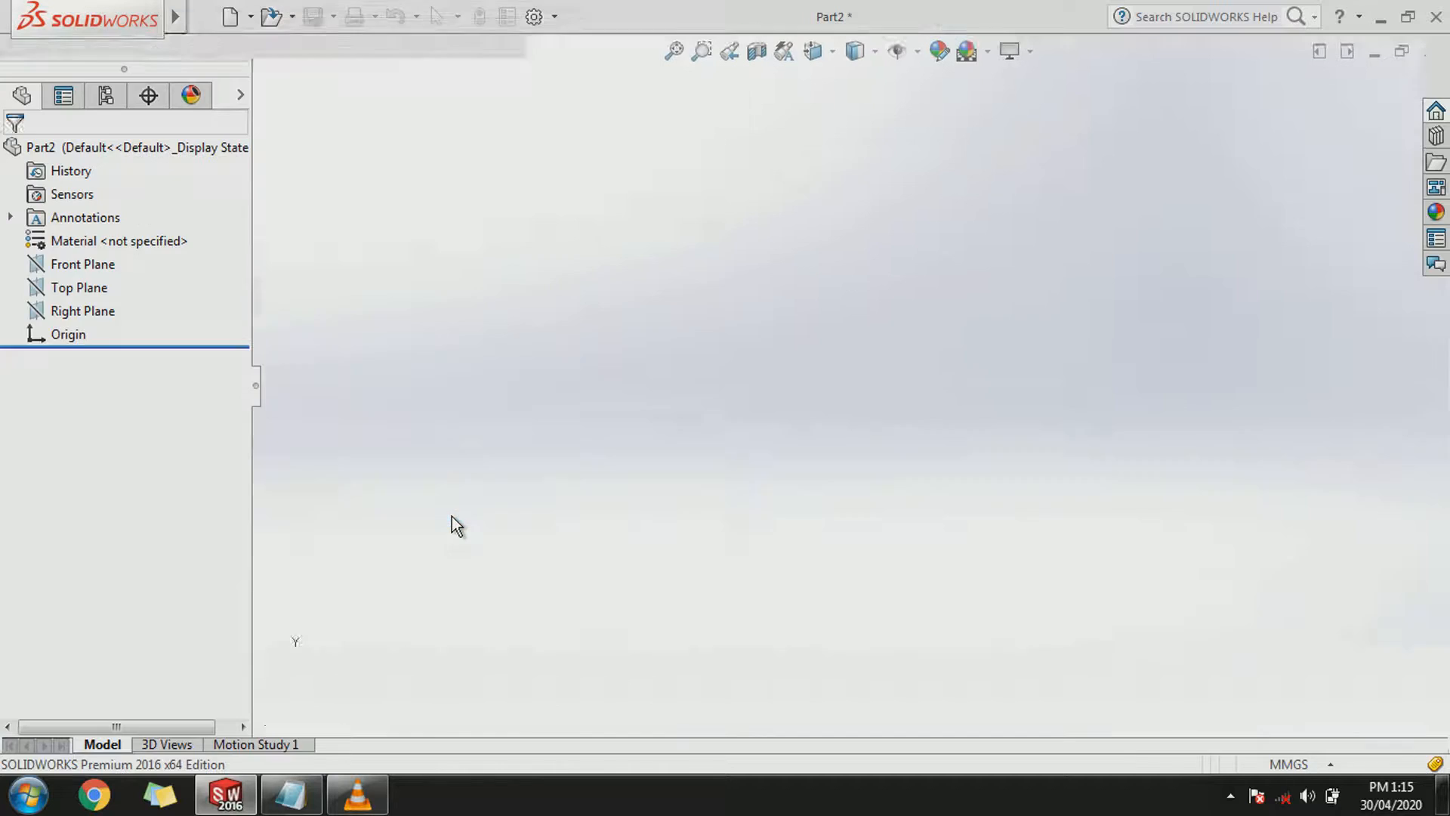
Start a new sketch on the Right Plane.
left_click(94, 402)
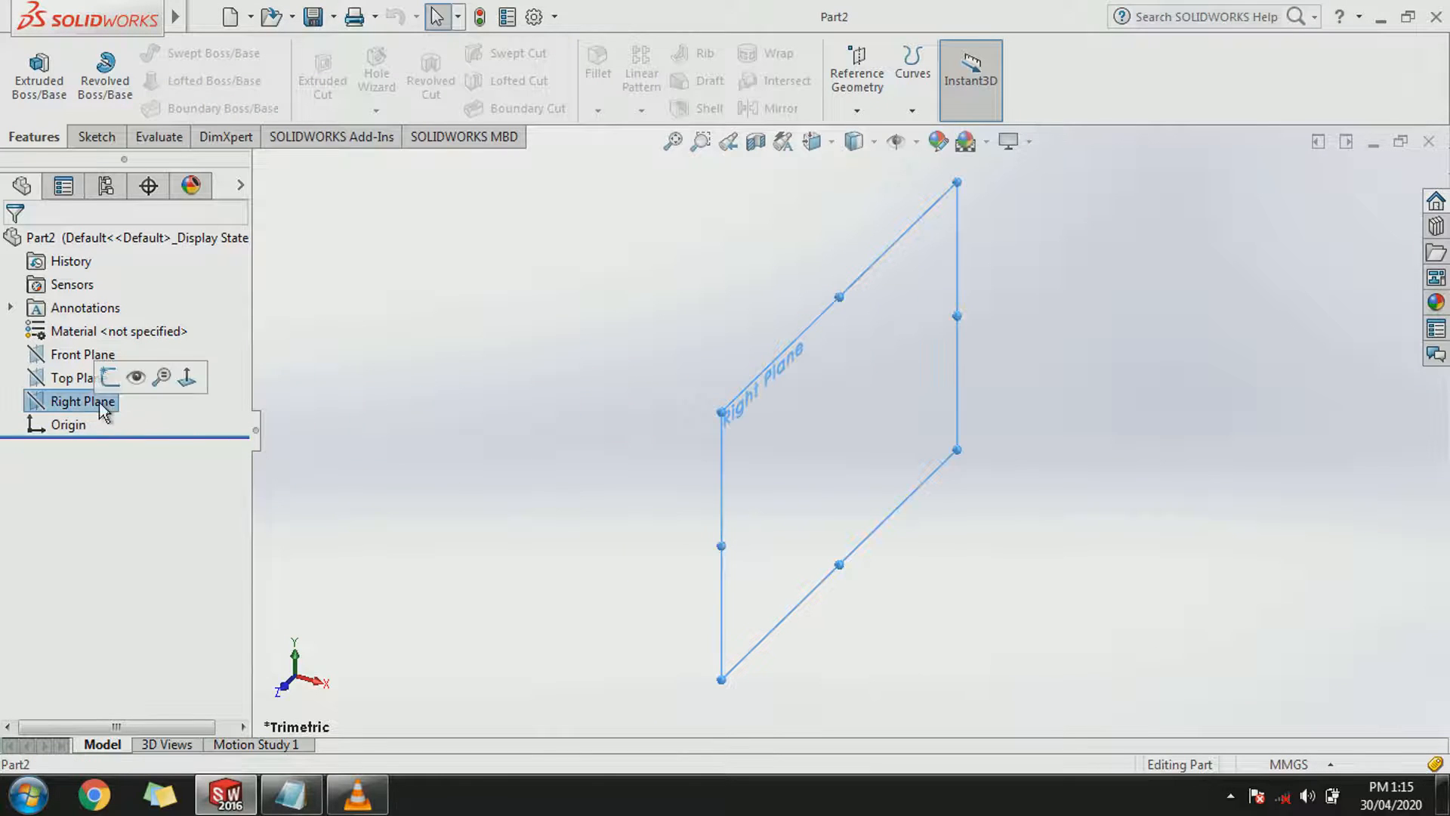
left_click(113, 375)
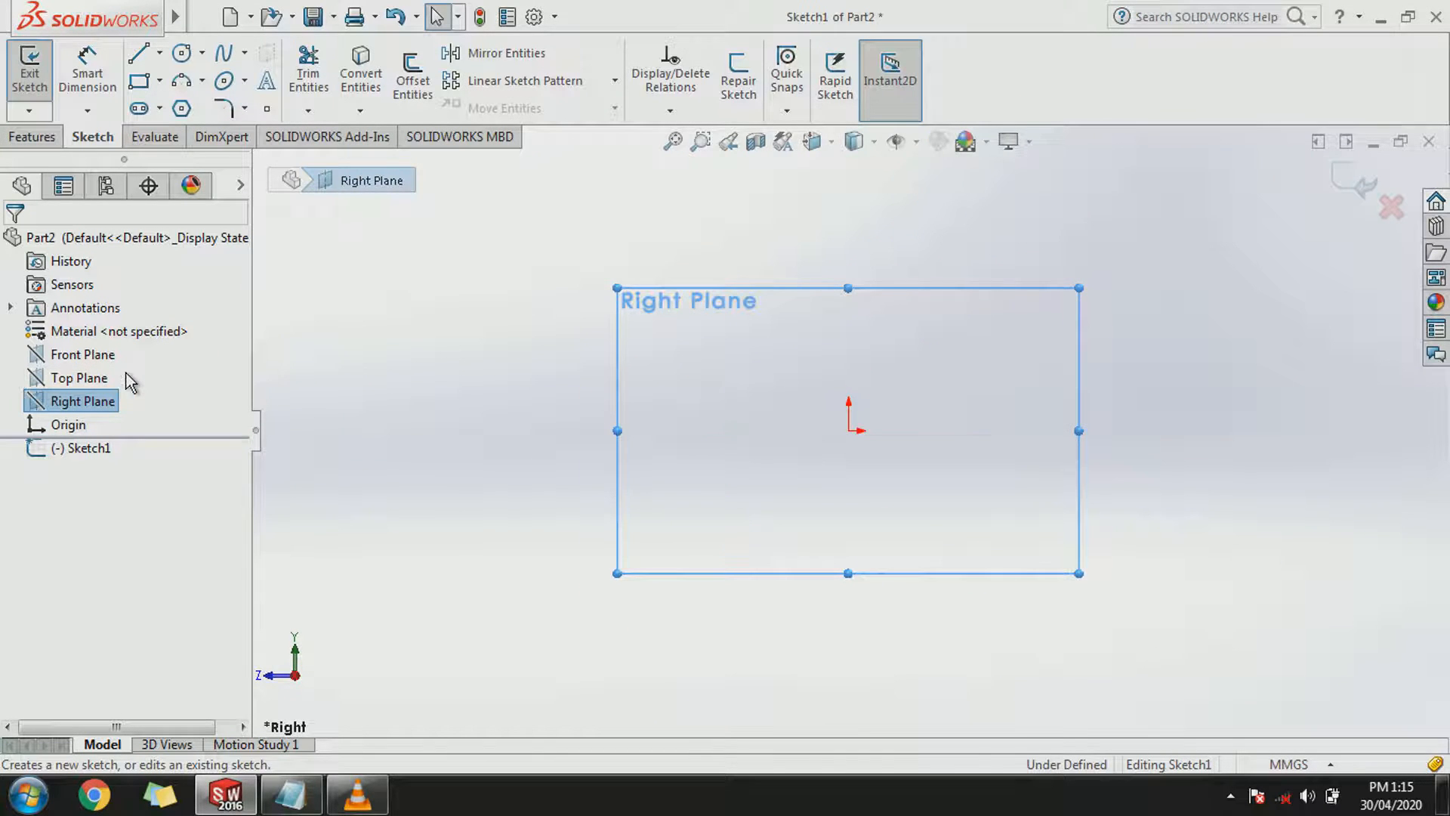
scroll(902, 435, "down", 2)
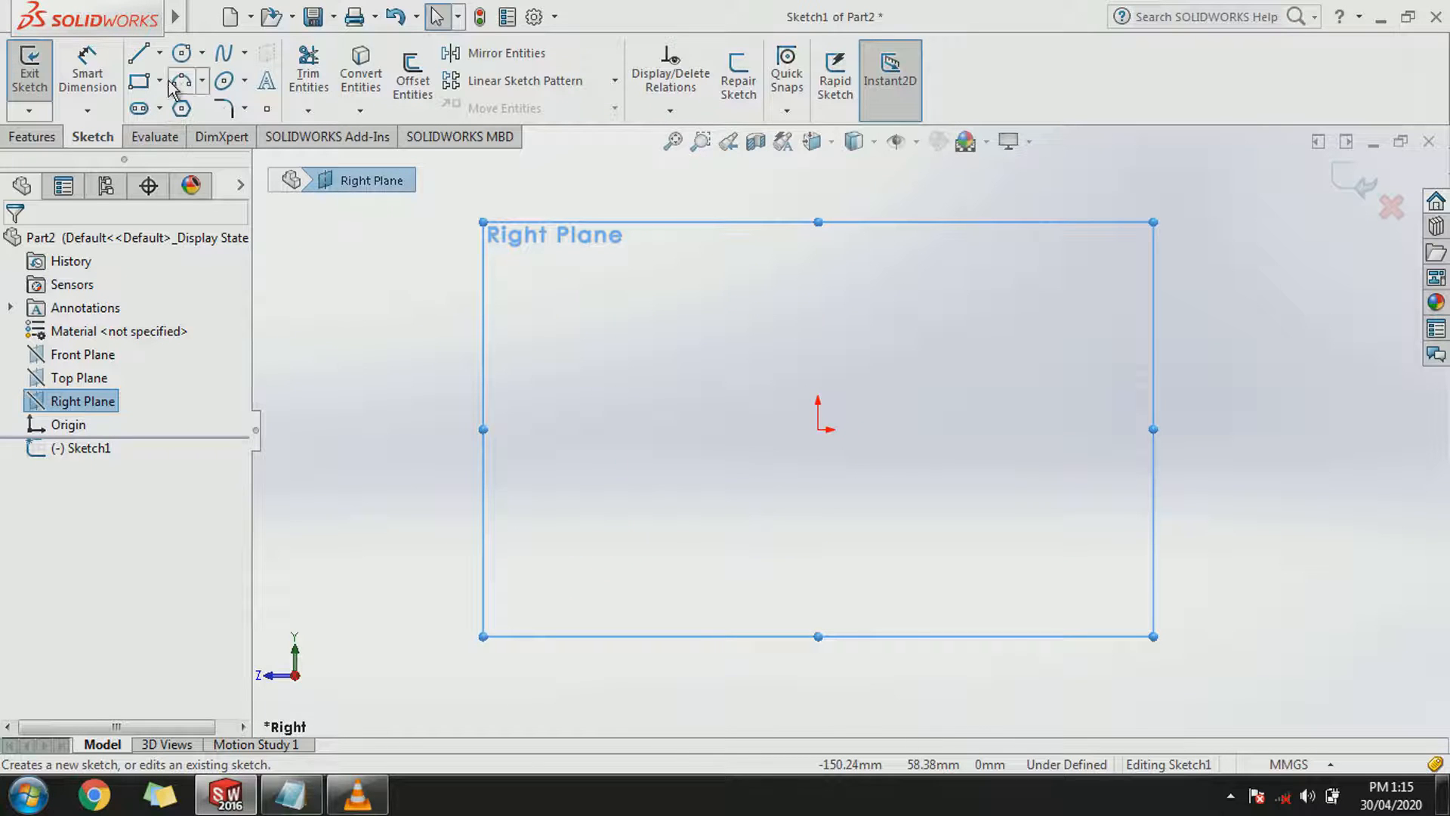
Sketch a horizontal construction midpoint line about 131 mm long, centred on the origin.
left_click(160, 53)
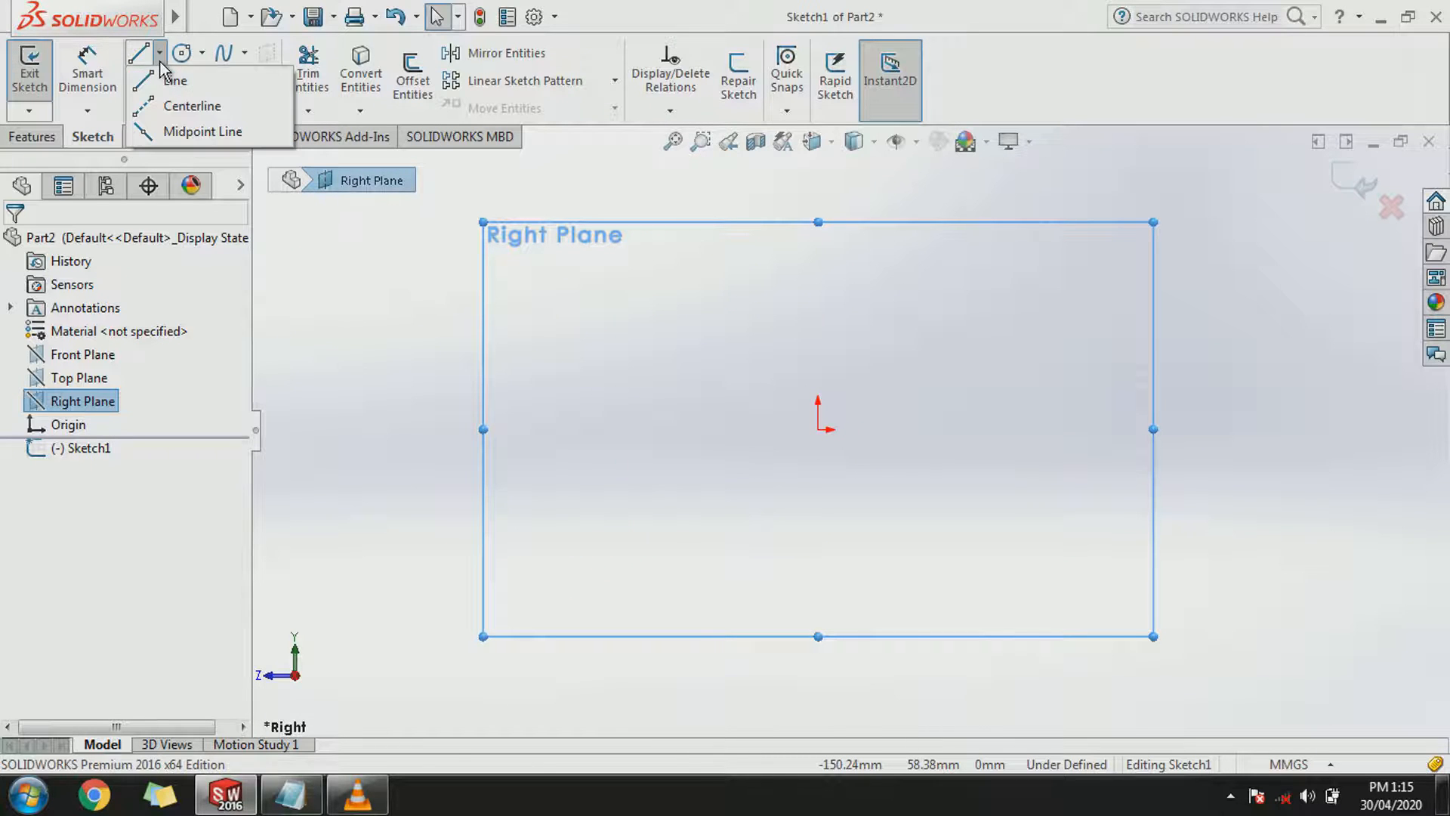
left_click(172, 132)
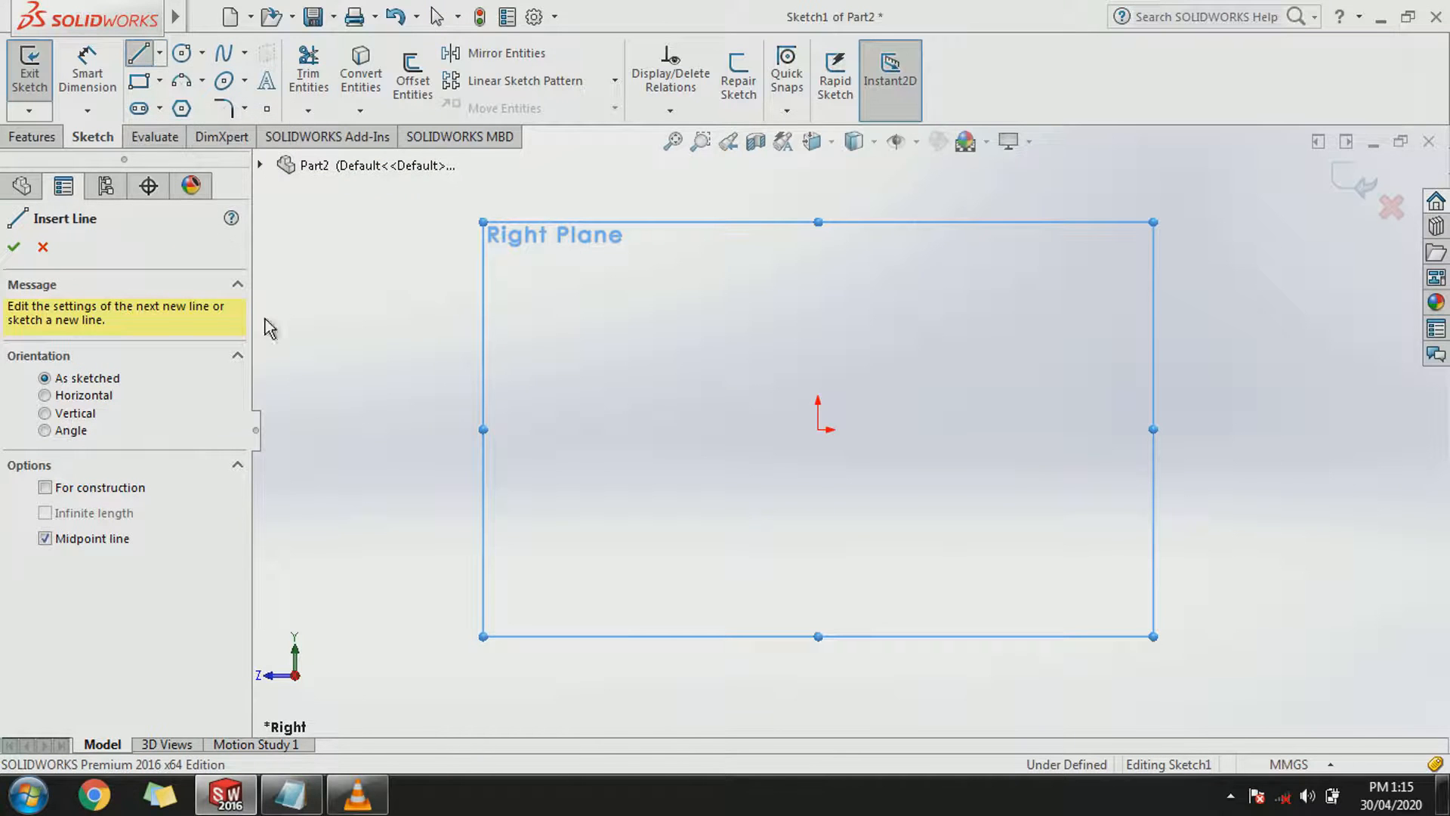
left_click(68, 491)
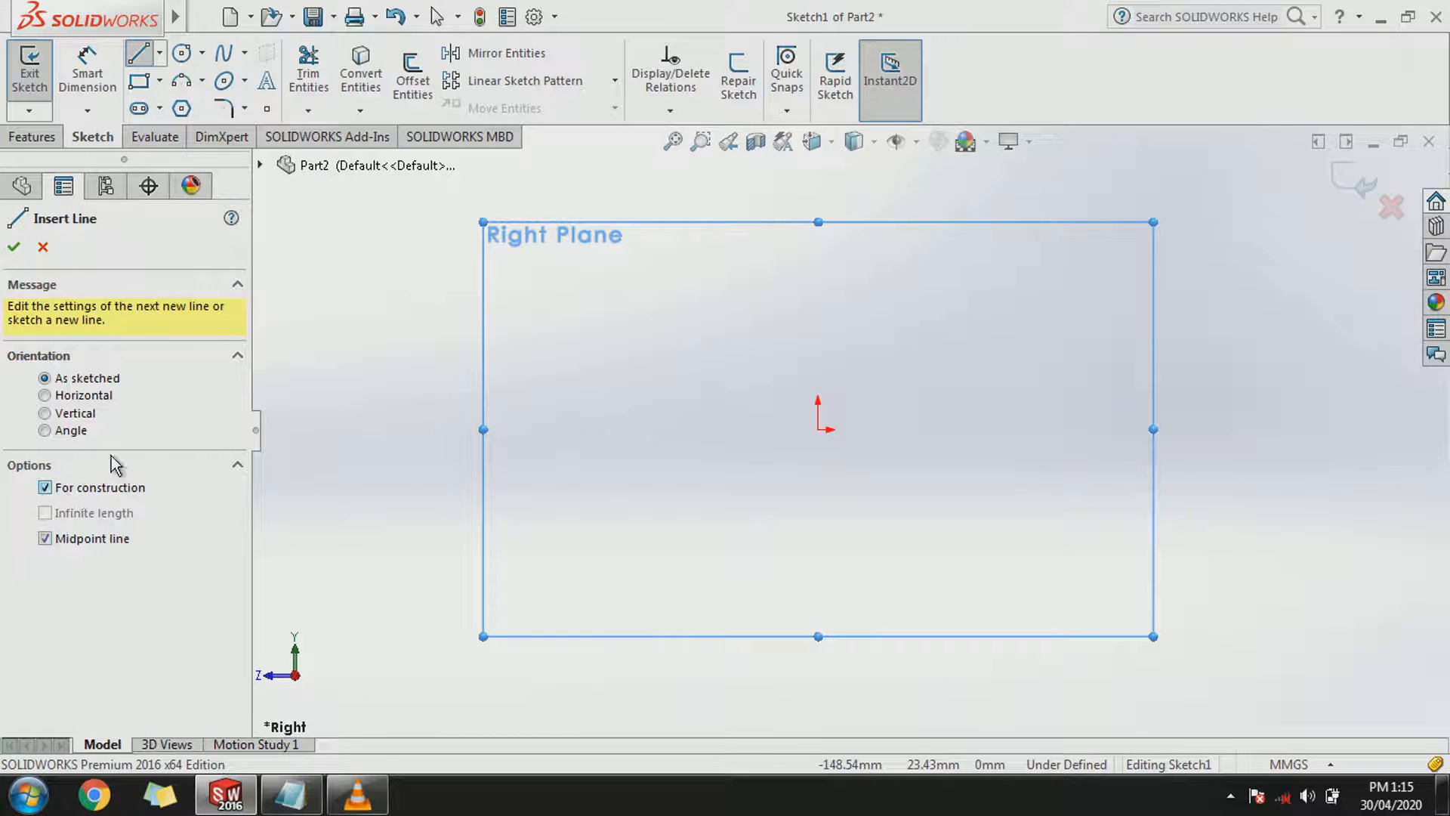
left_click(818, 429)
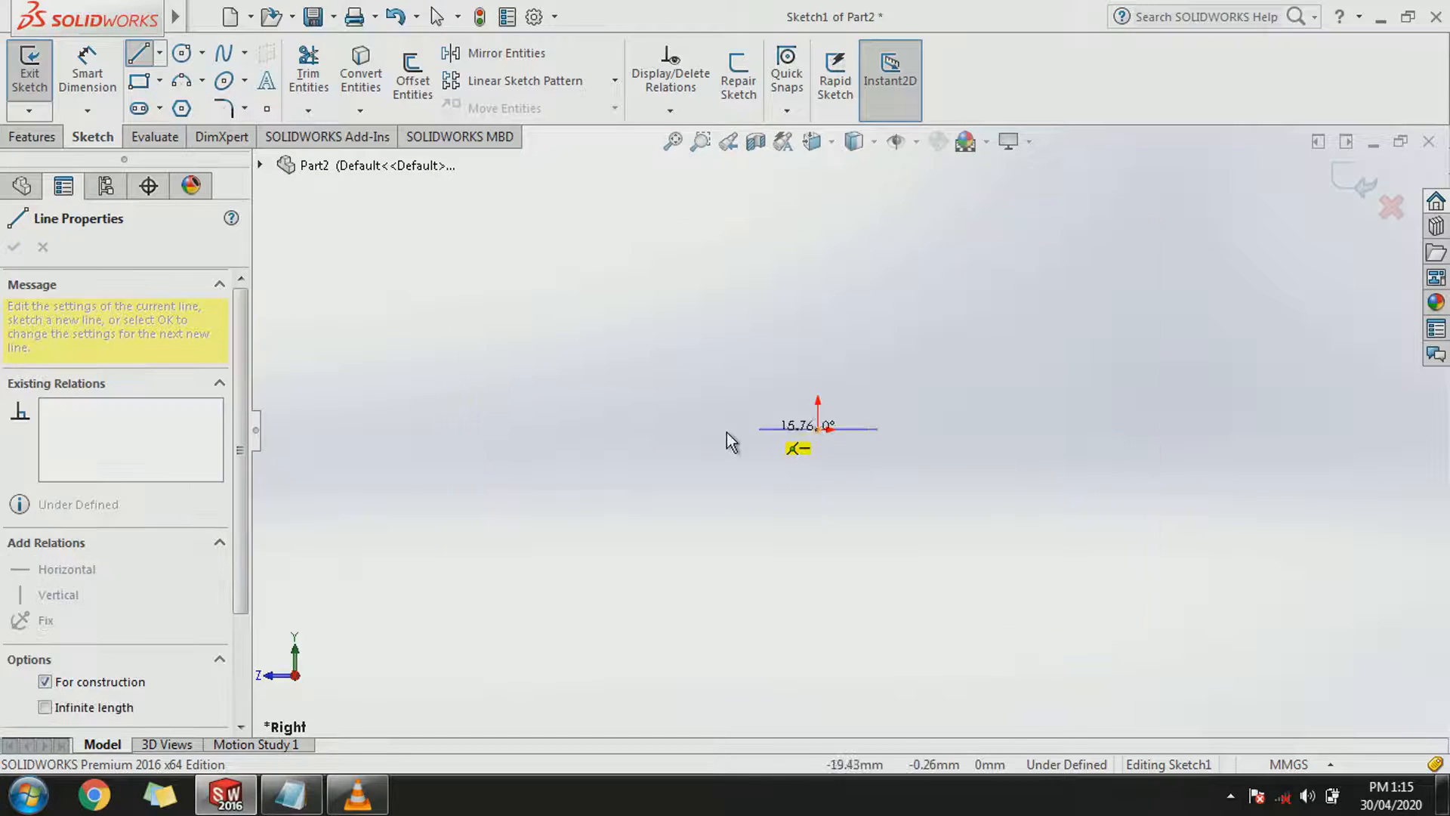
left_click(572, 429)
right_click(572, 430)
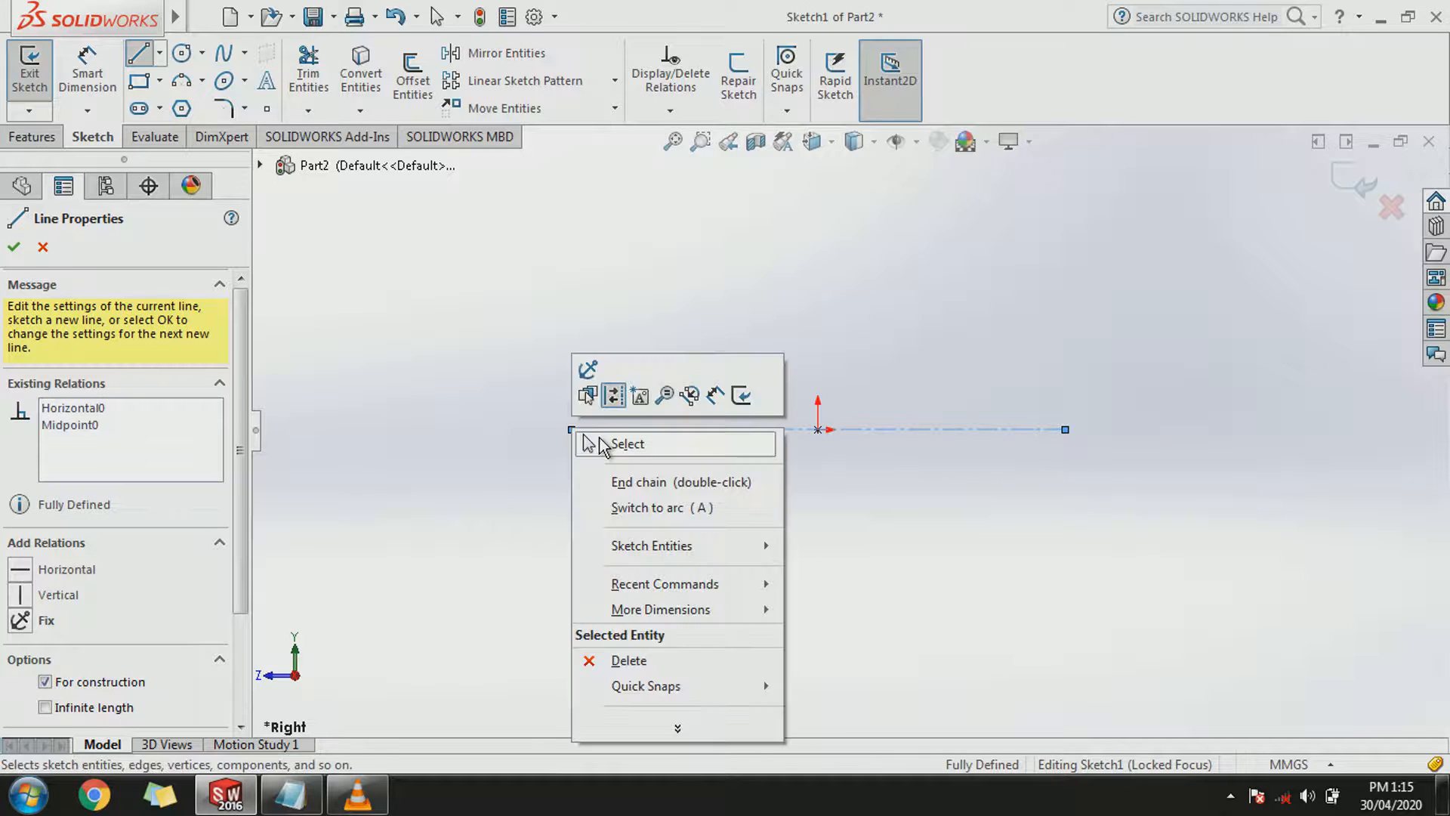
left_click(604, 441)
Dimension the construction line's length to 152.40 mm.
left_click(87, 69)
left_click(651, 429)
left_click(651, 363)
type("152.")
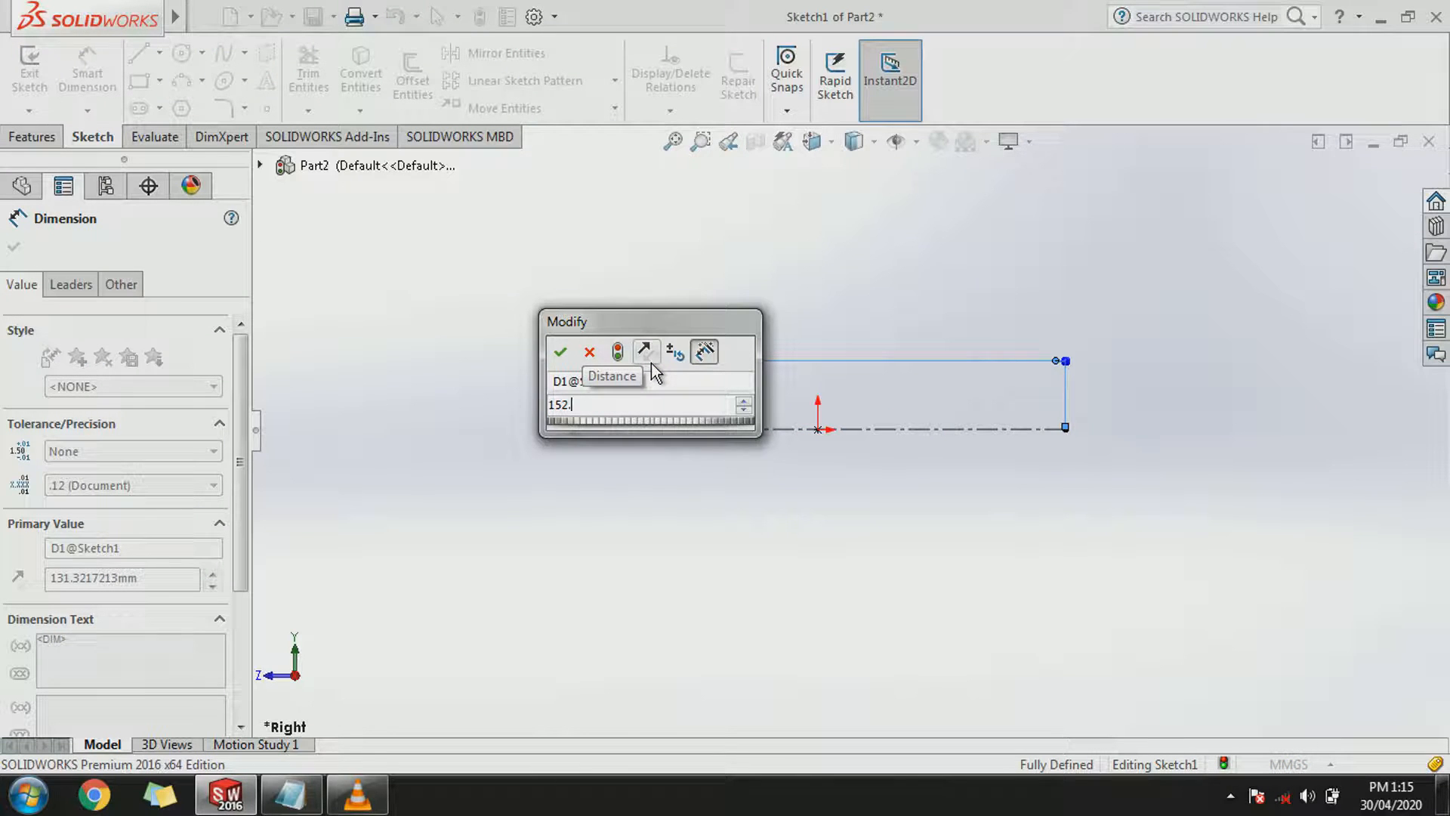
type("40")
key("Return")
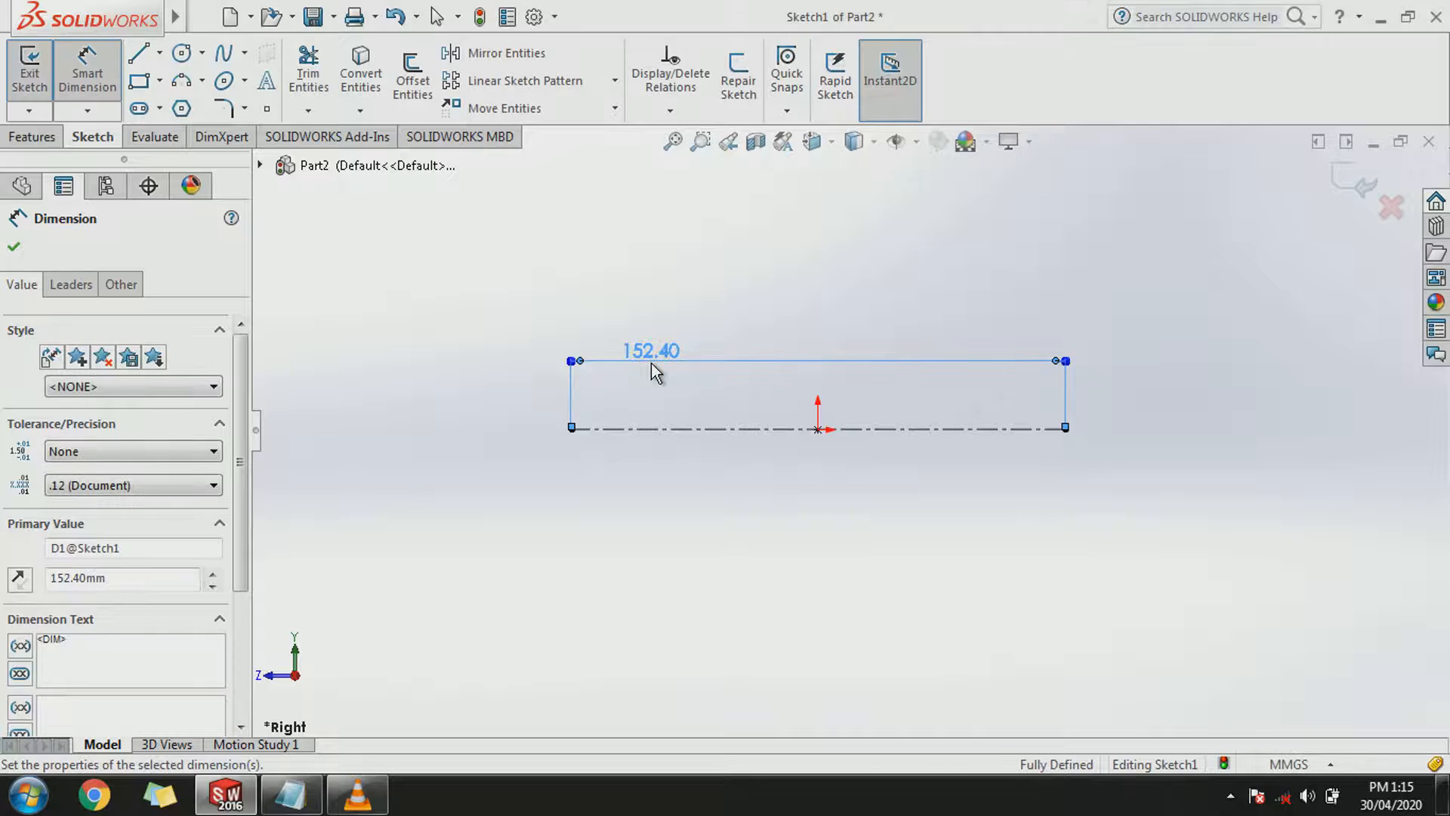
Sketch two circles about 43 mm in diameter, one centred on each endpoint of the construction line.
left_click(181, 52)
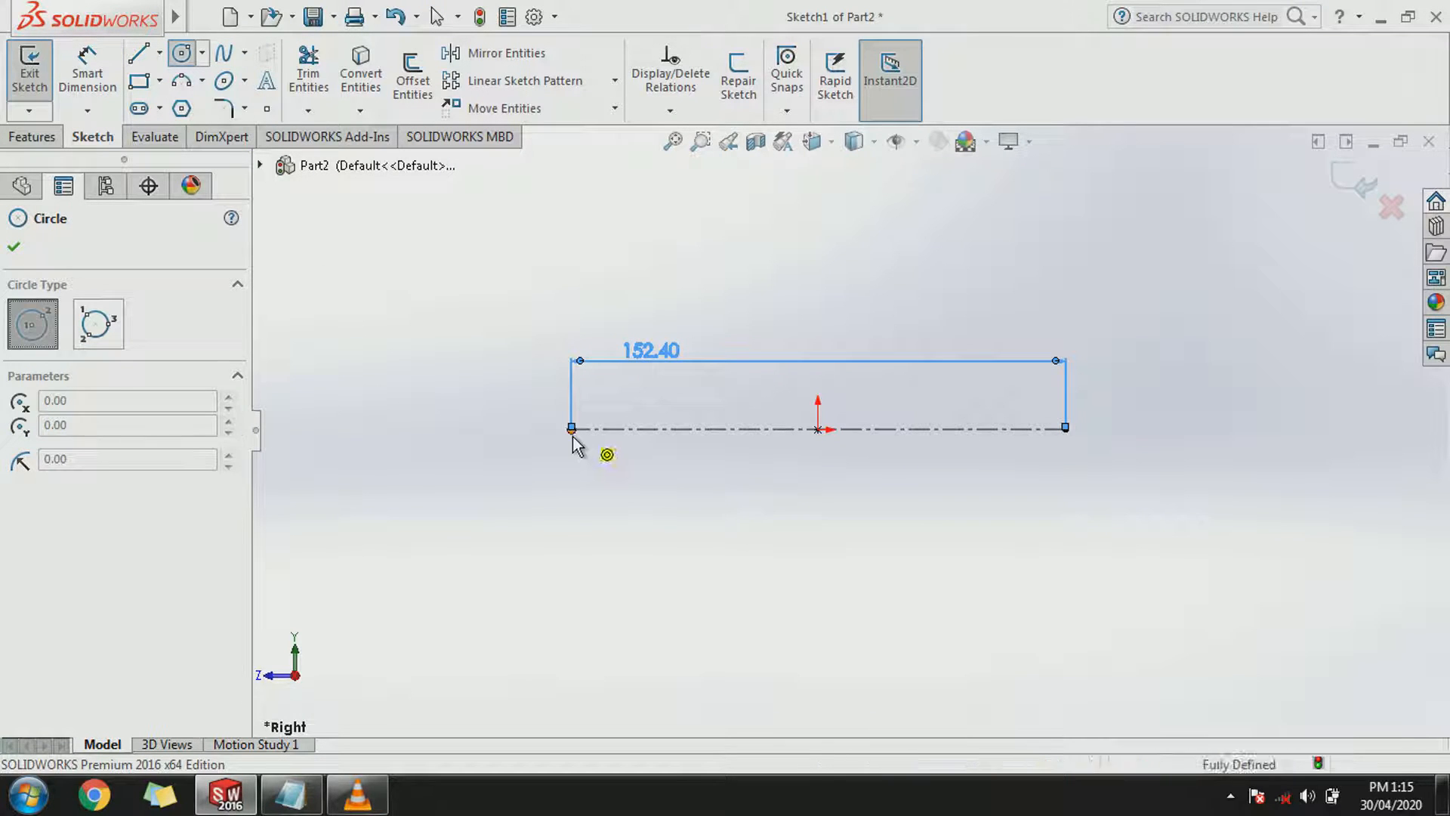
left_click(571, 429)
left_click(511, 465)
left_click(1065, 429)
left_click(1018, 479)
right_click(1035, 475)
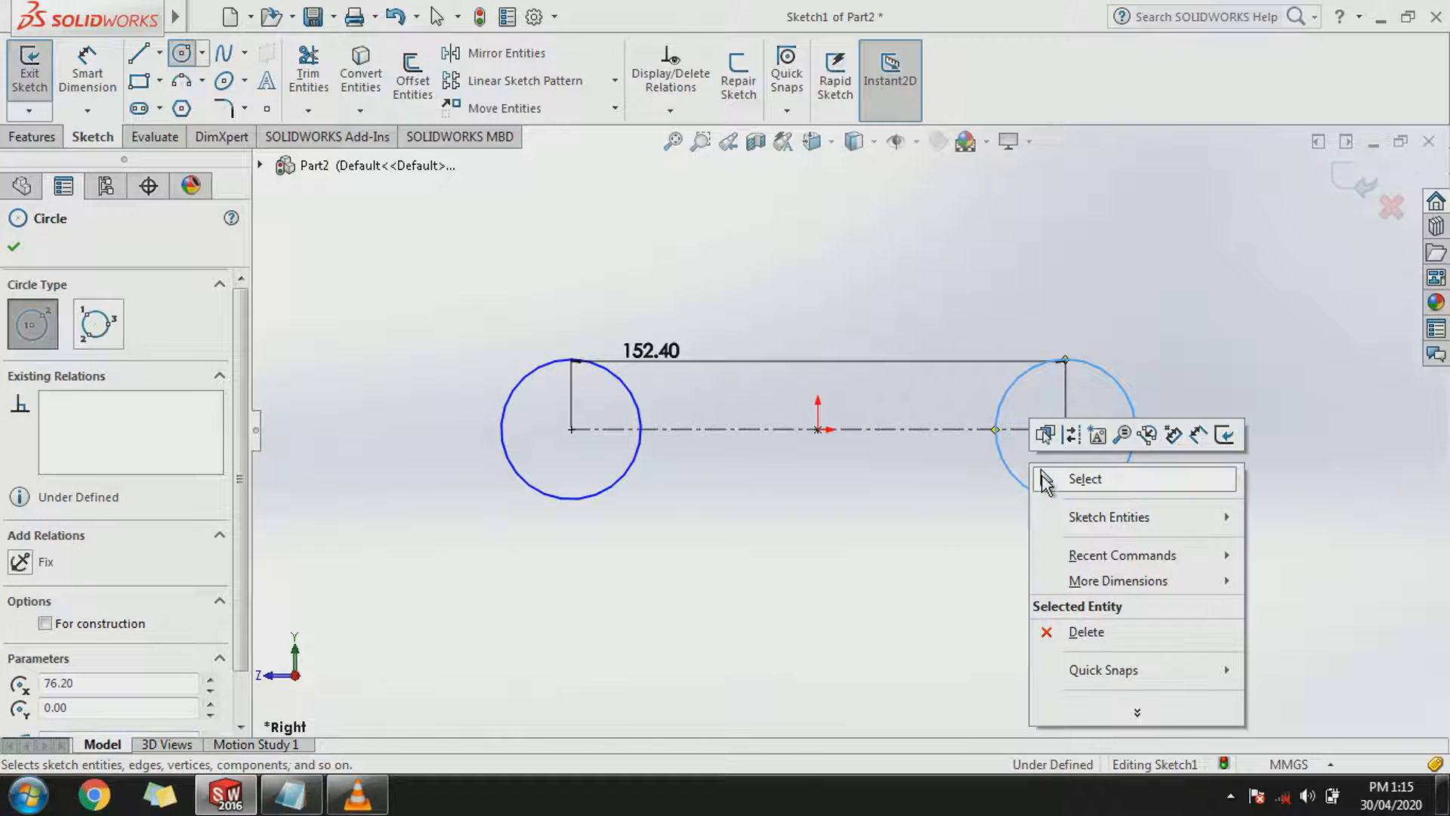
left_click(1046, 479)
Dimension the circle at the line's left end to 50.80 mm diameter and the one at the right end to 76.20 mm.
left_click(87, 71)
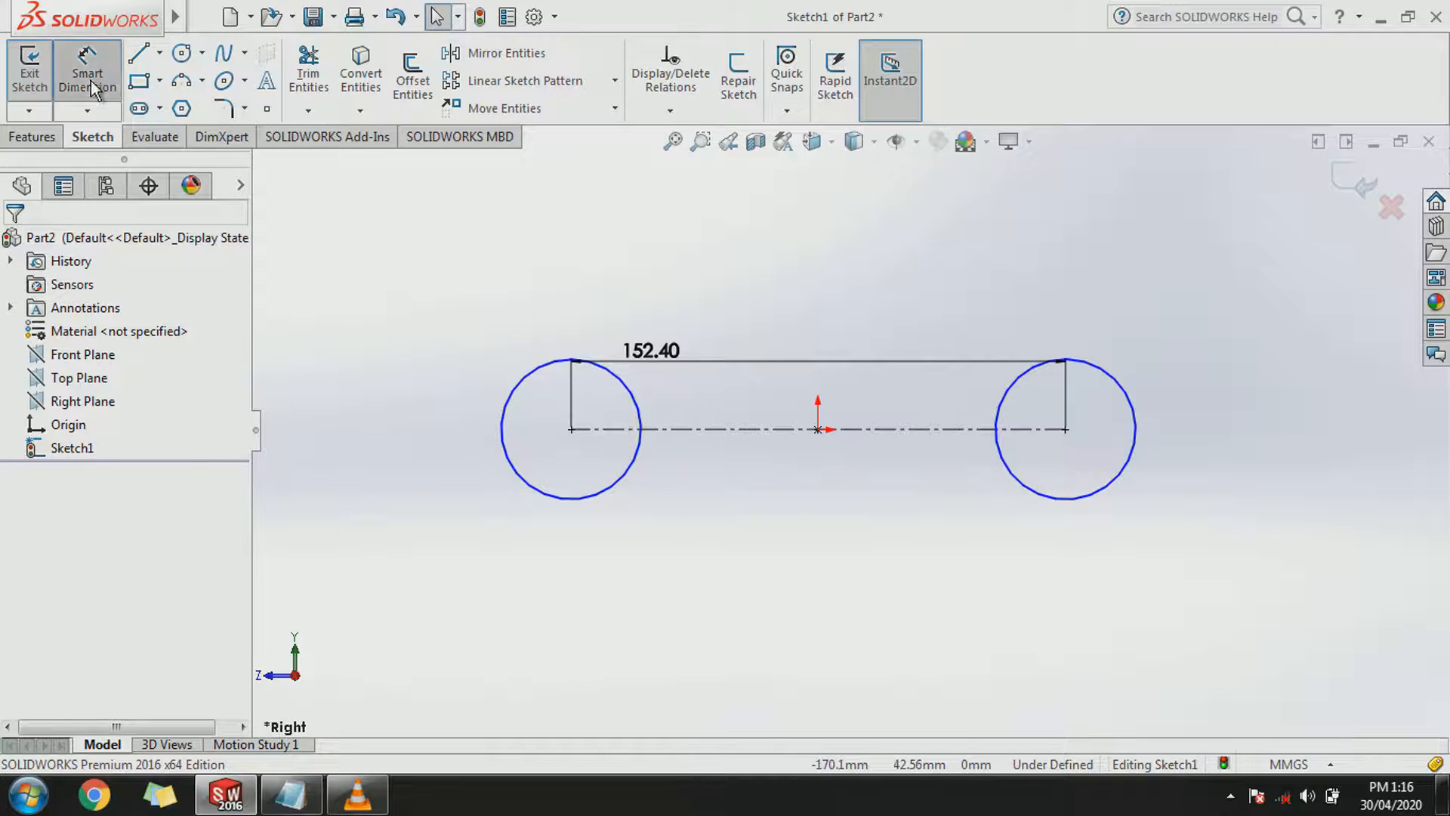
left_click(527, 379)
left_click(457, 369)
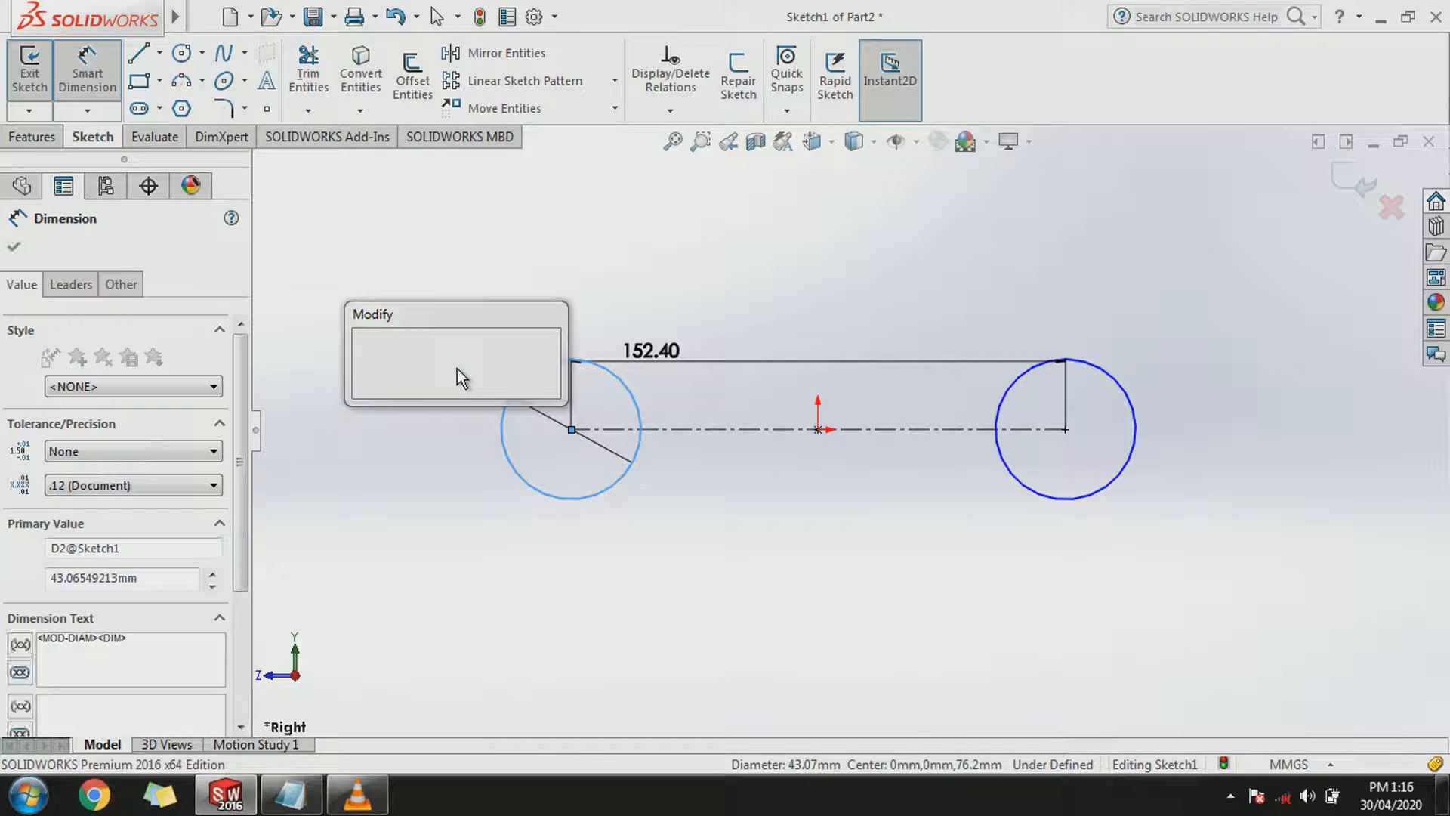
key("Return")
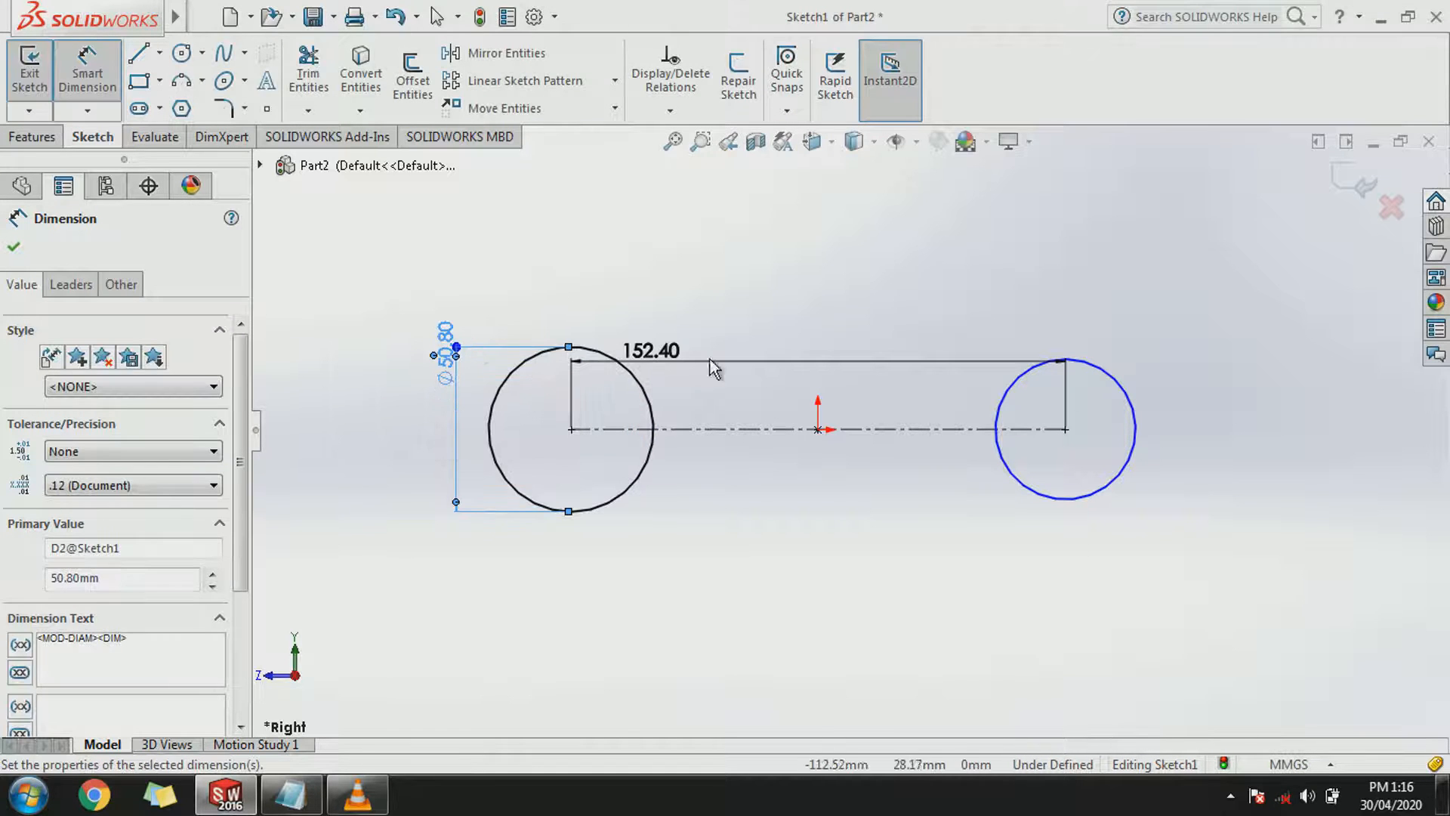
left_click(1135, 453)
left_click(1235, 456)
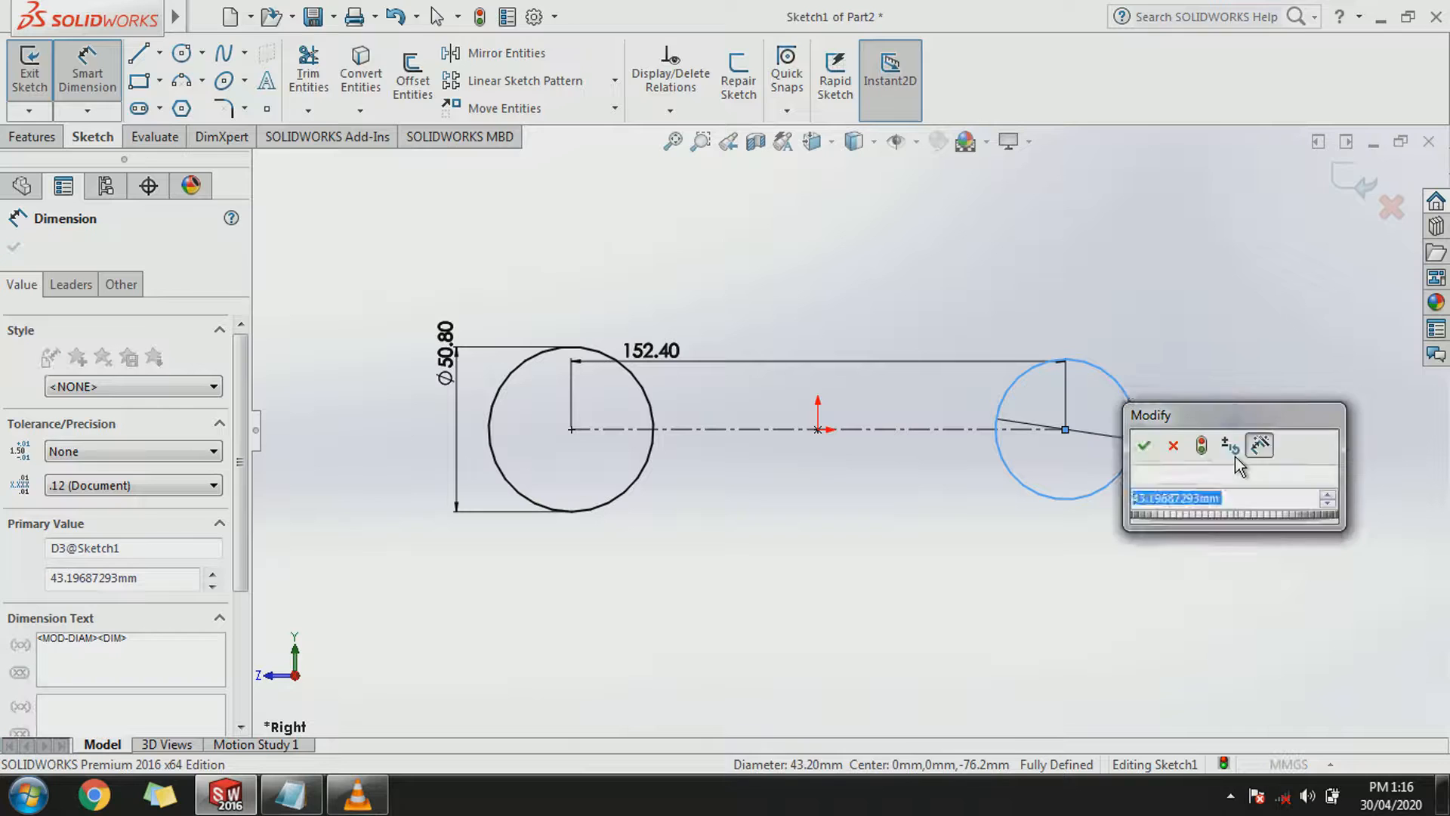
key("Return")
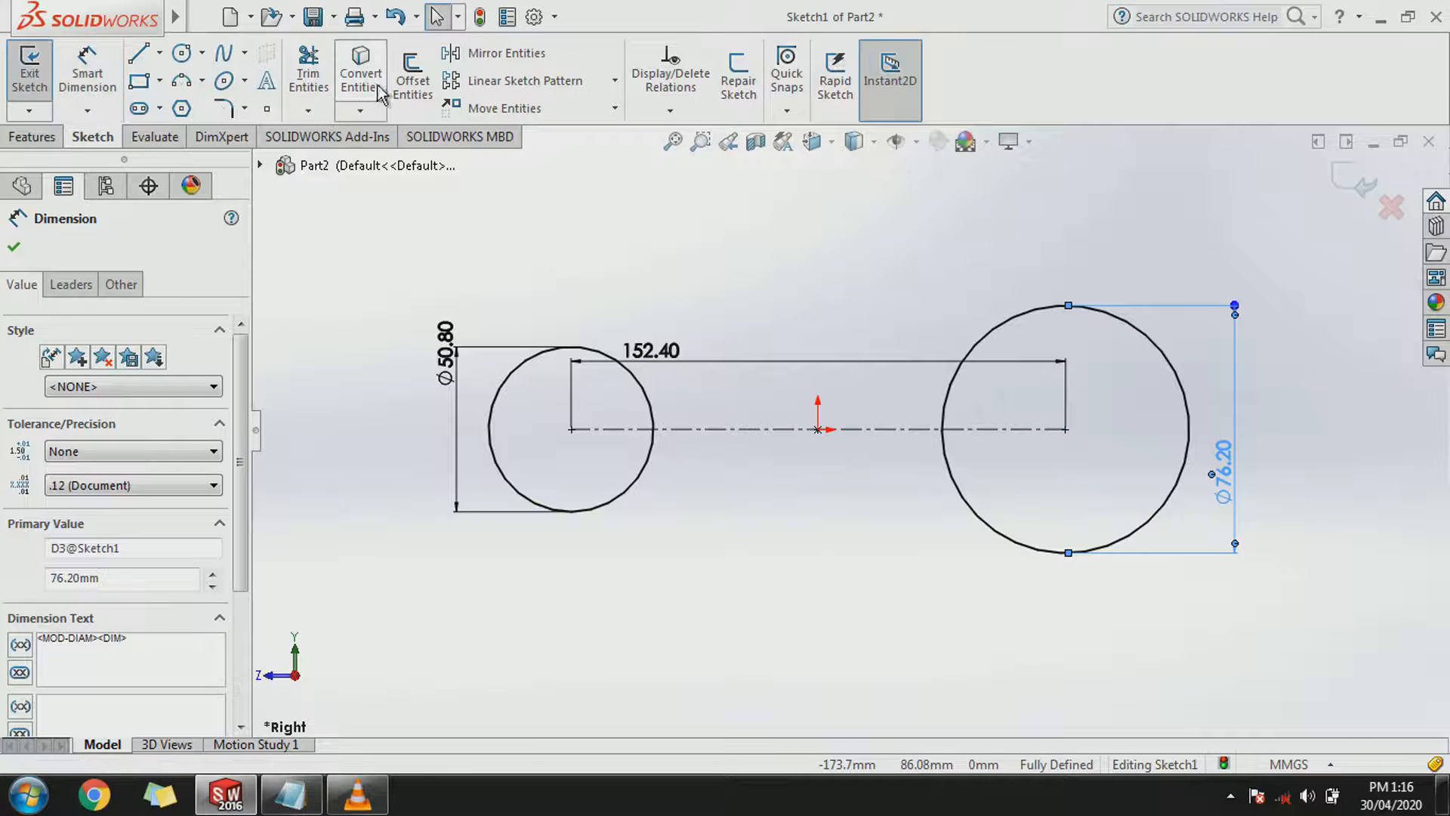
Offset both circles outward by 12.70 mm.
left_click(412, 76)
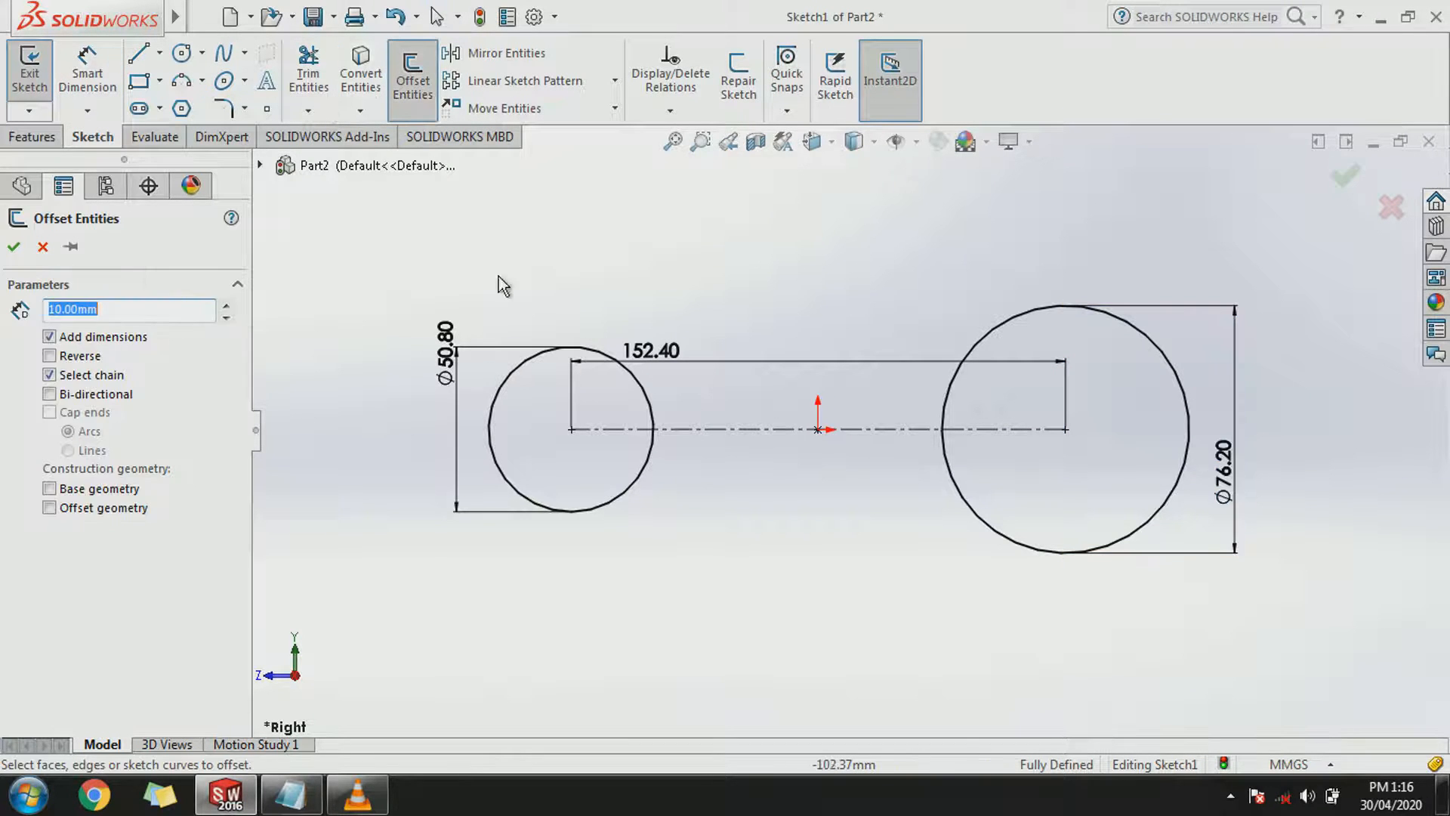
left_click(515, 374)
key("BackSpace")
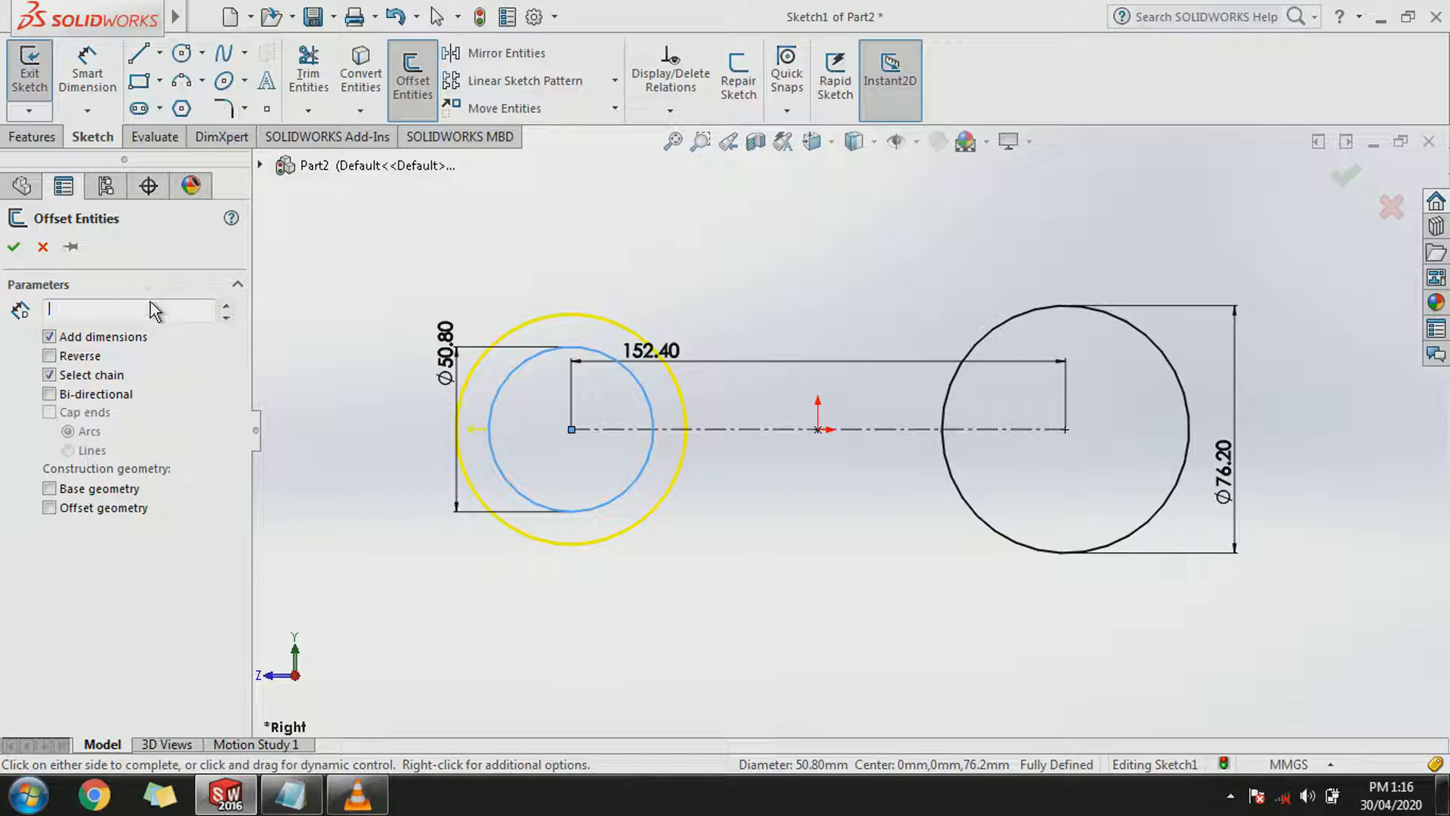
type("12.70")
key("Return")
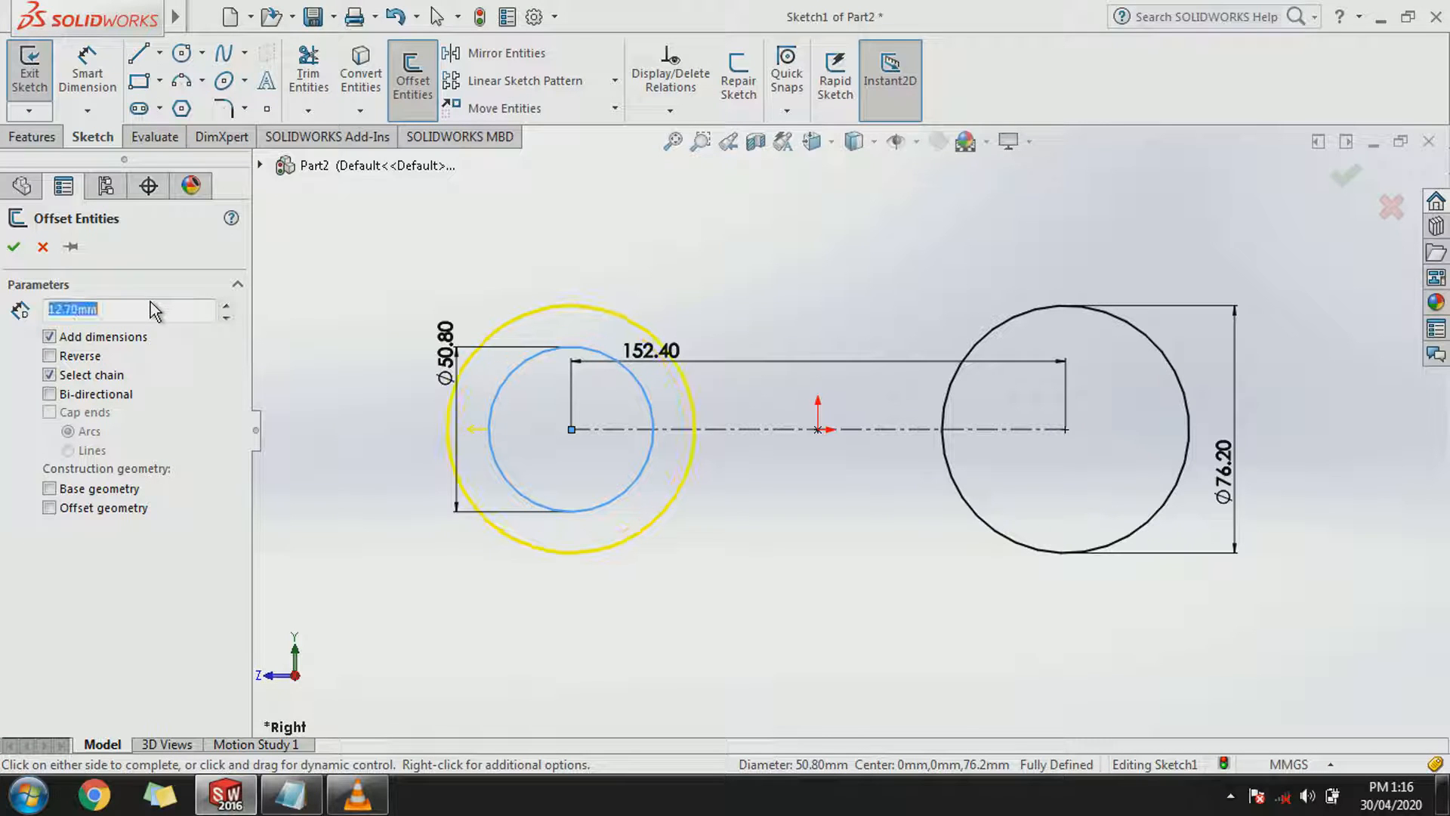
left_click(1048, 308)
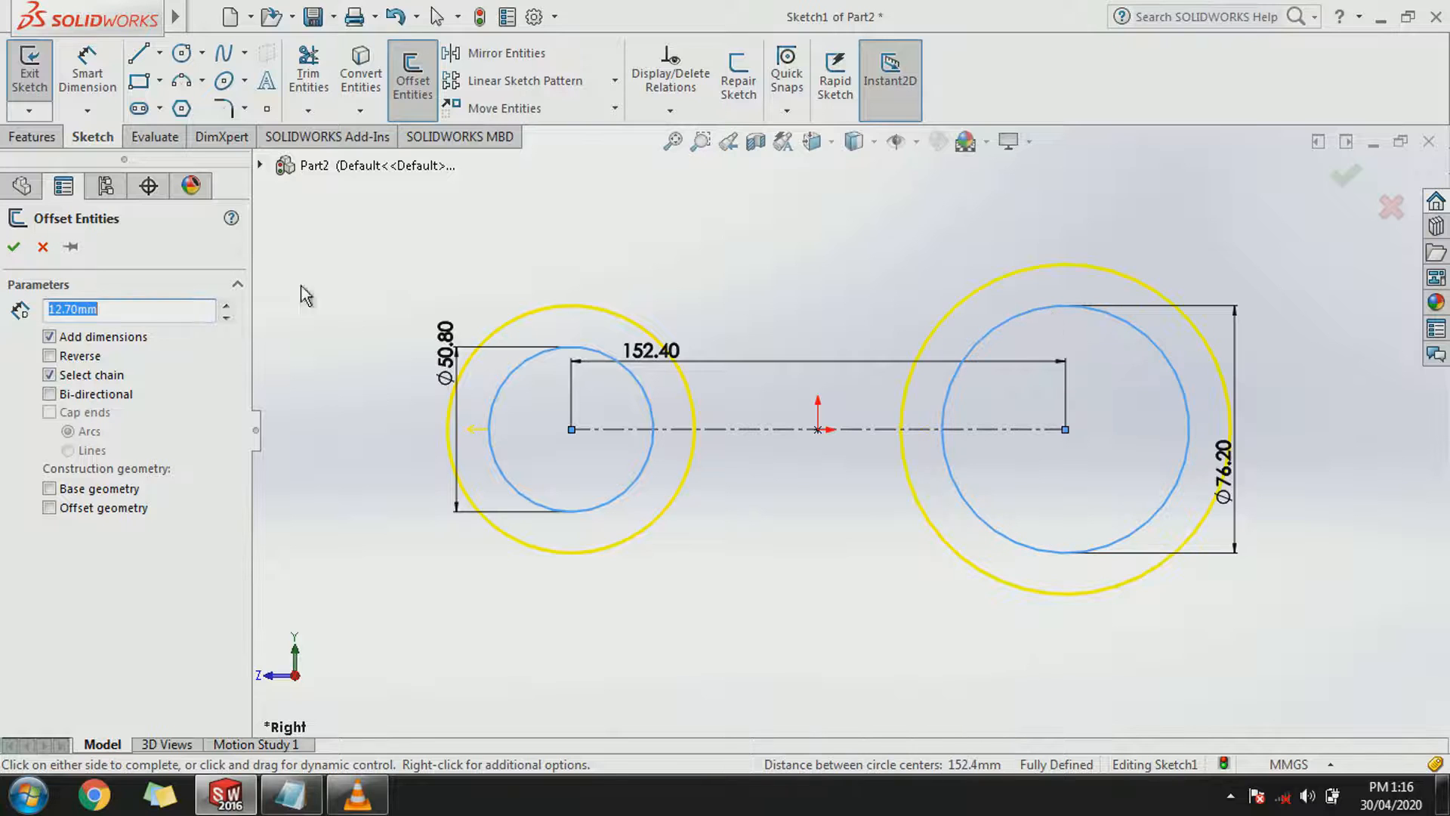
left_click(13, 247)
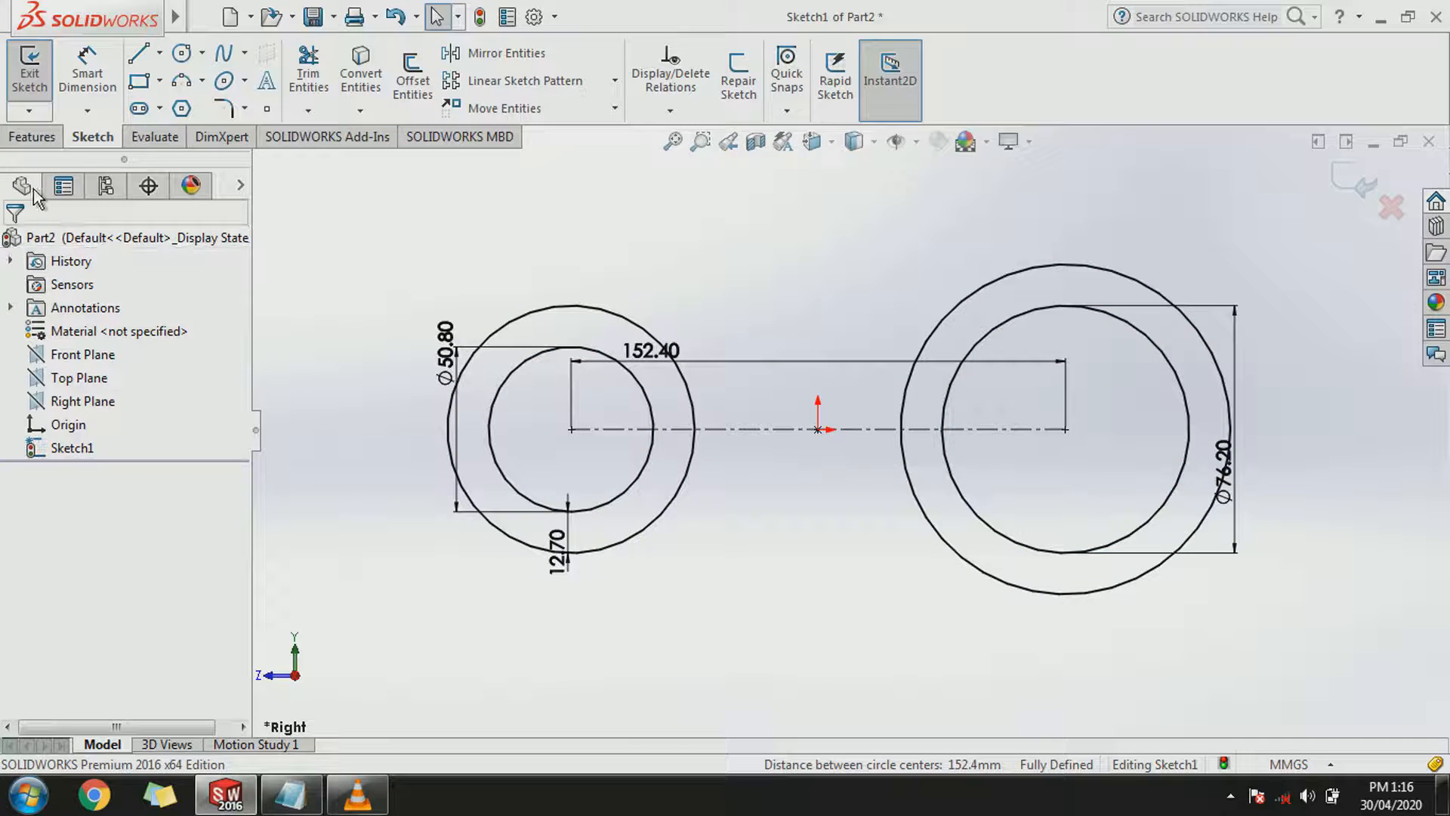
Sketch a centre rectangle about 59 mm wide and 29 mm high on the origin, between the two rings.
left_click(160, 83)
left_click(193, 132)
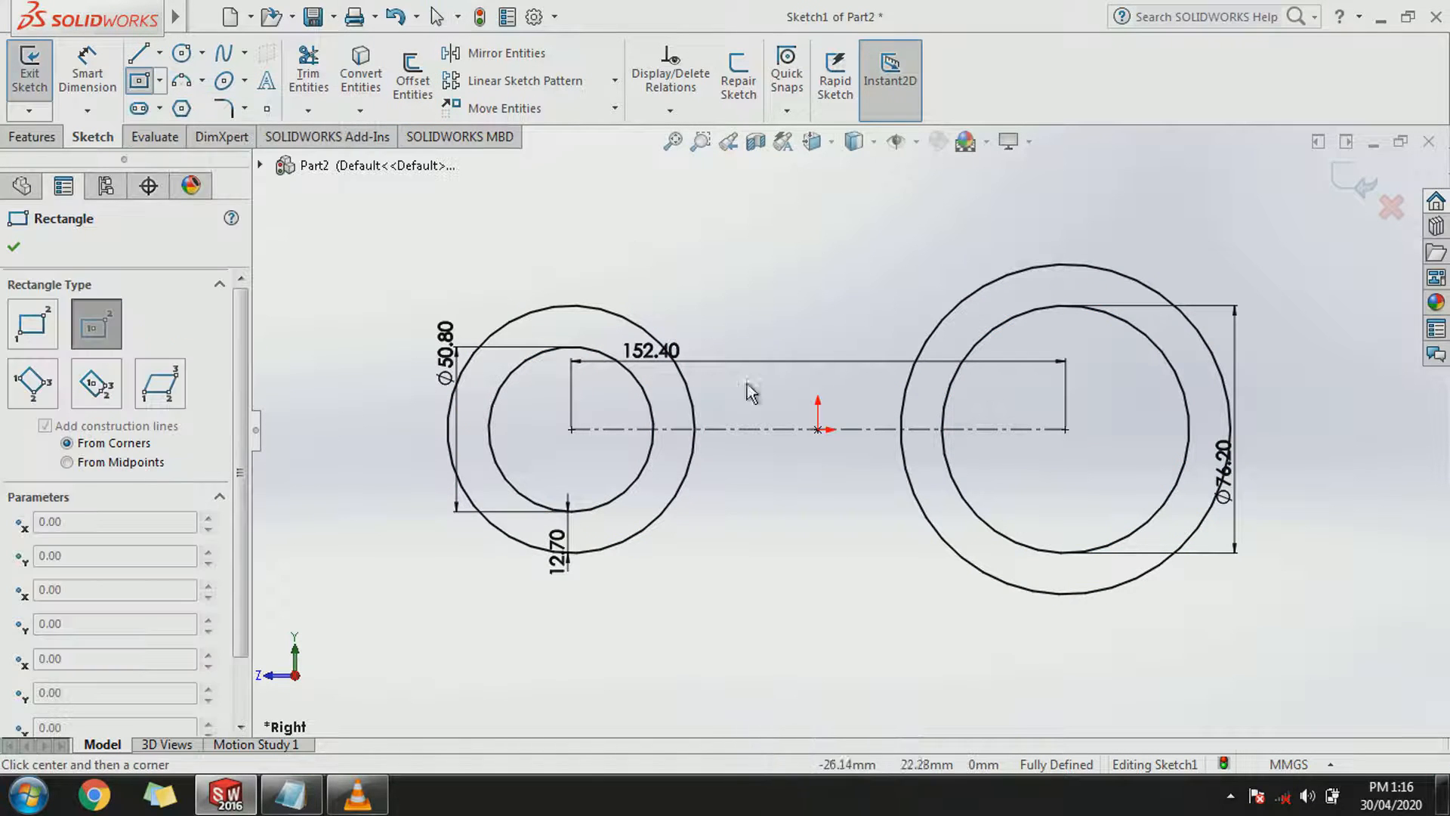
left_click(819, 431)
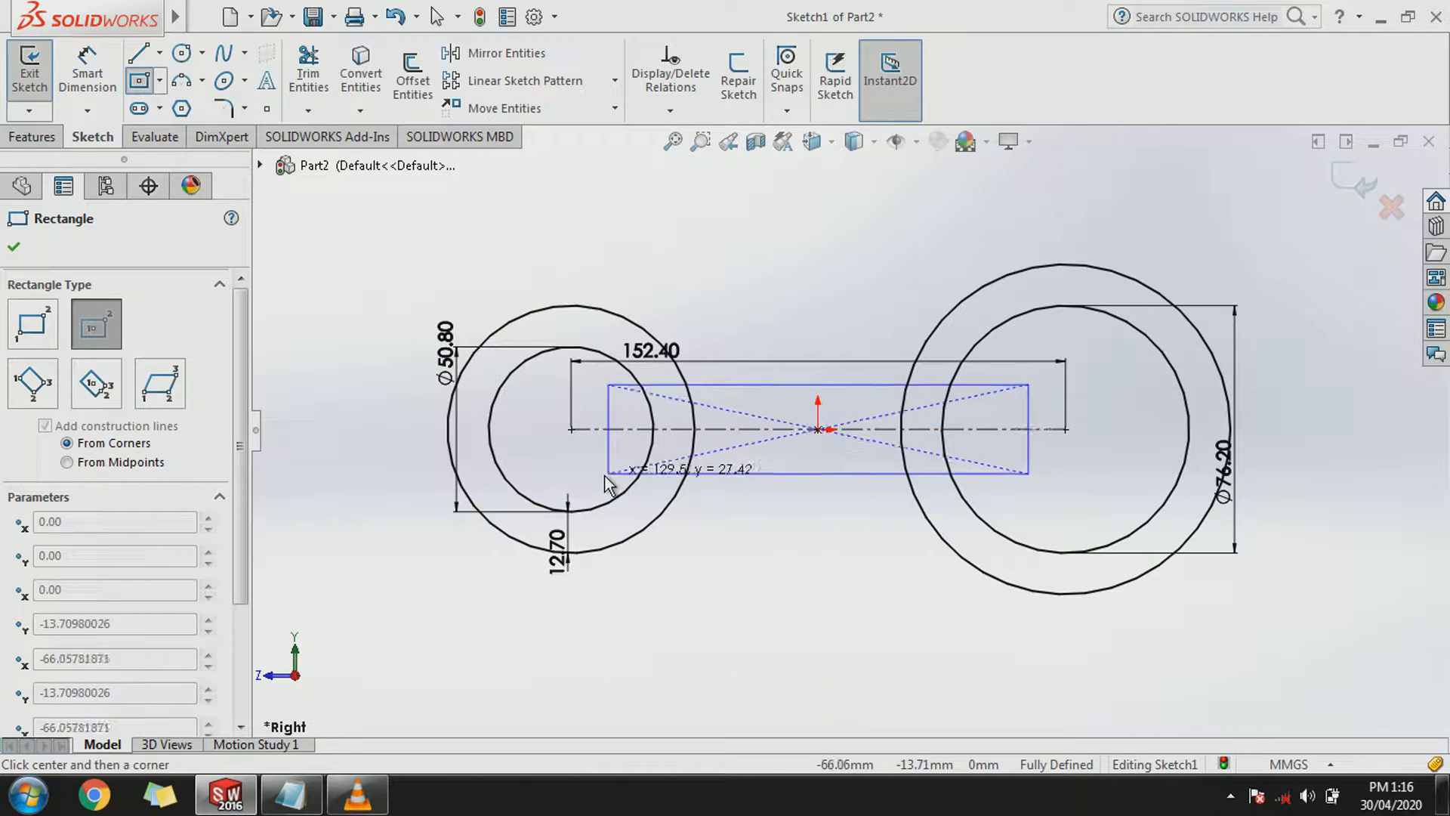
left_click(723, 477)
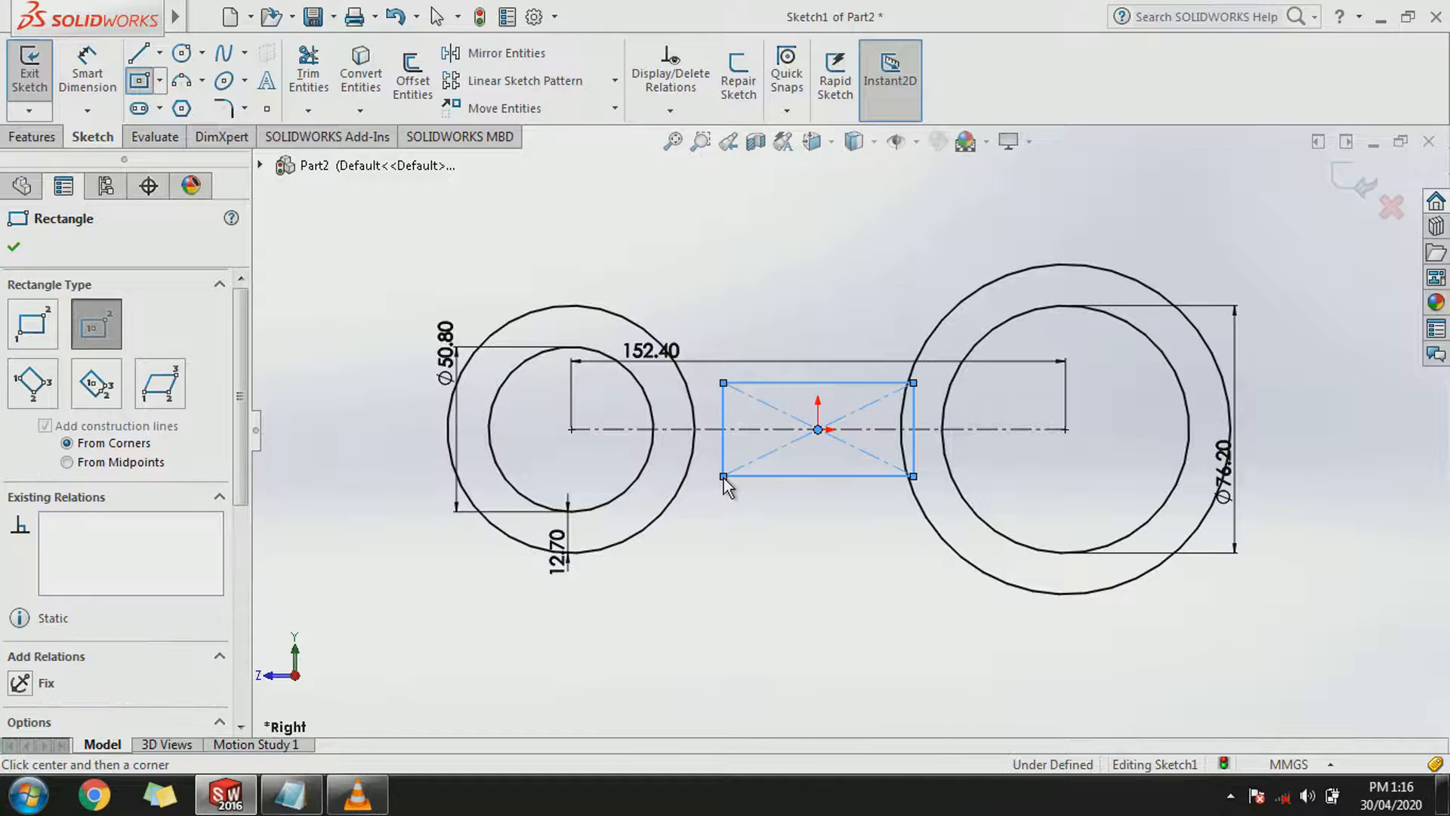
right_click(723, 478)
left_click(744, 490)
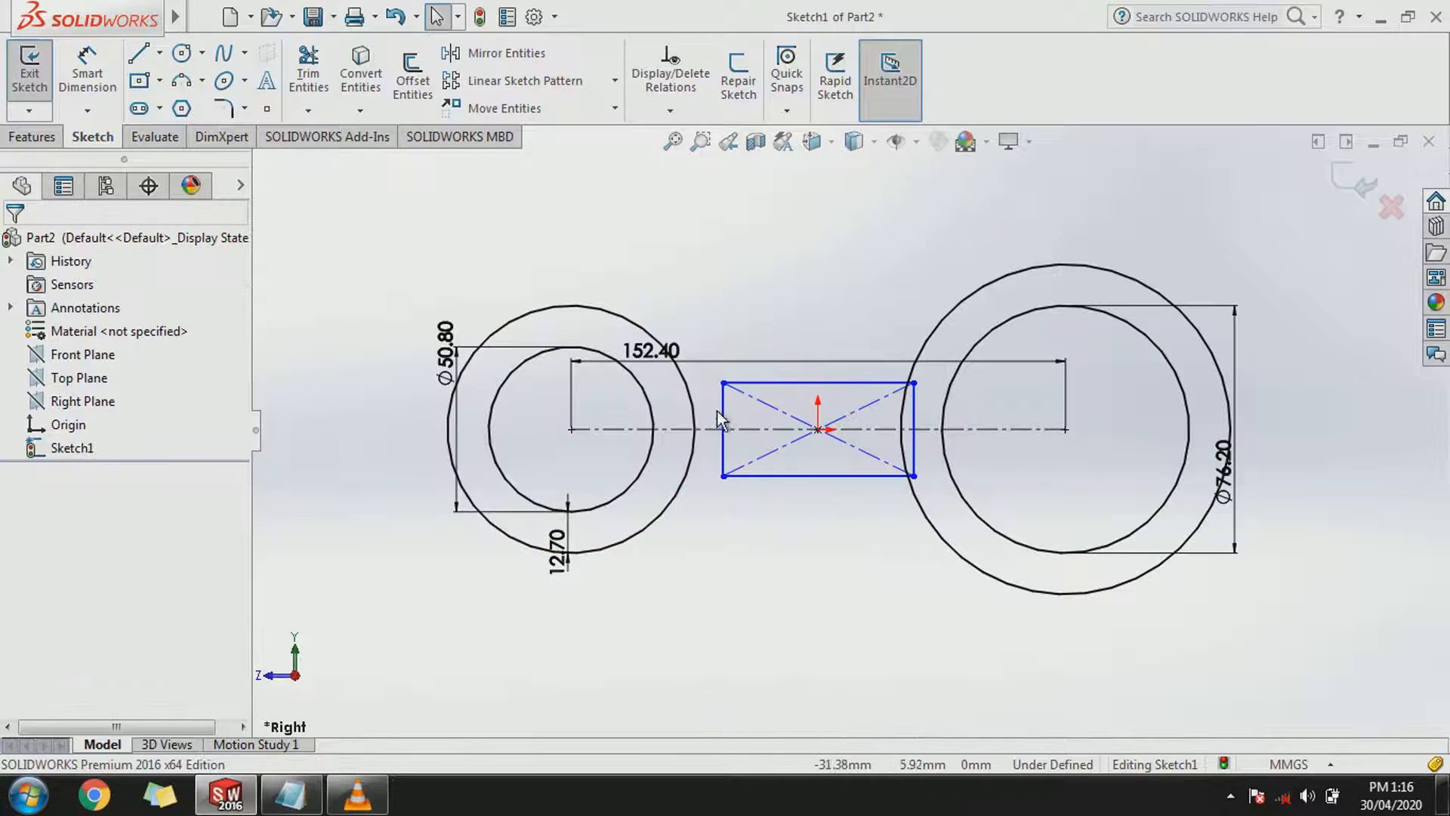
Dimension the rectangle's height to 38.10 mm.
scroll(733, 400, "down", 3)
scroll(733, 401, "up", 2)
left_click(93, 59)
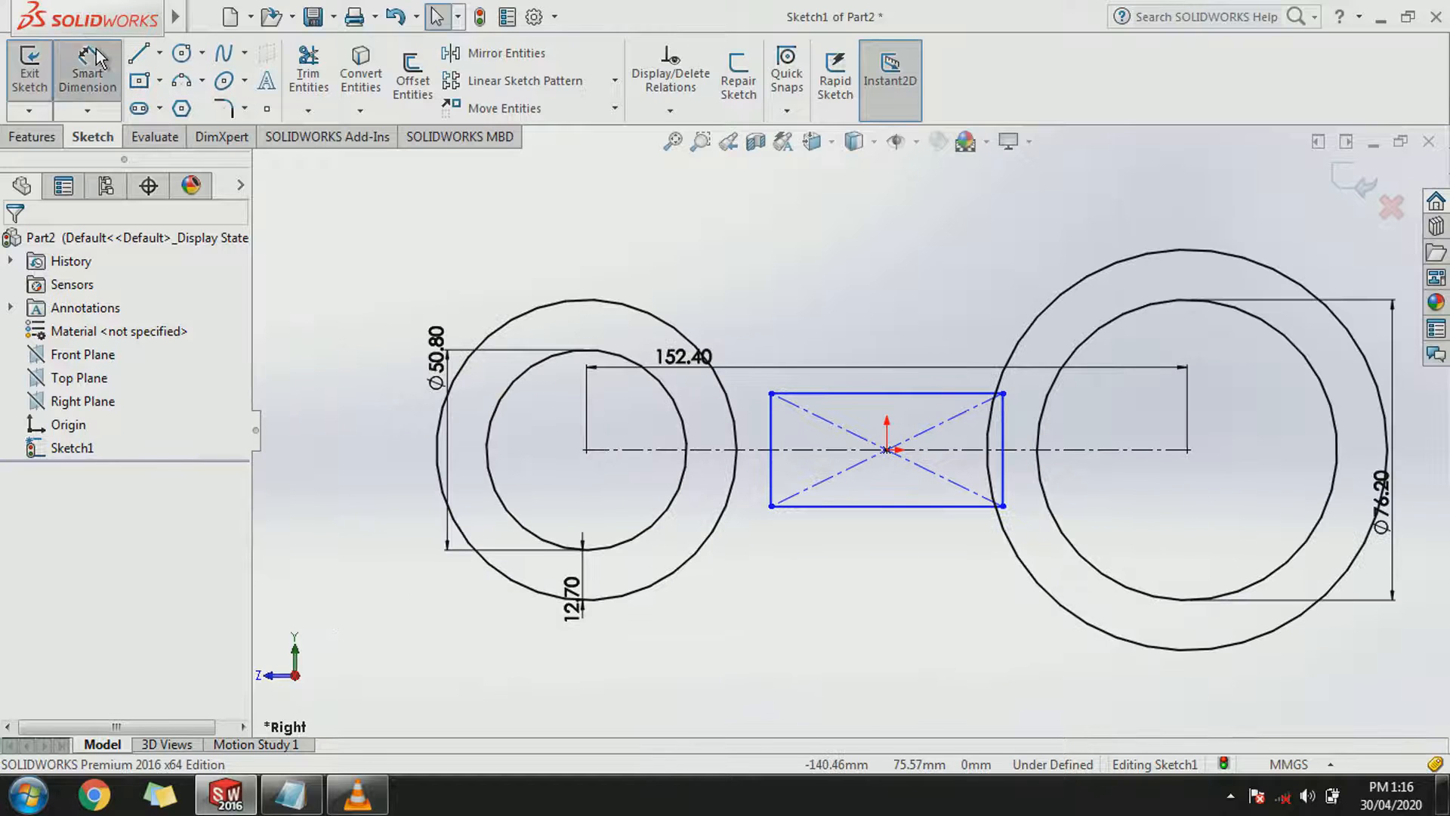
left_click(771, 450)
left_click(1102, 446)
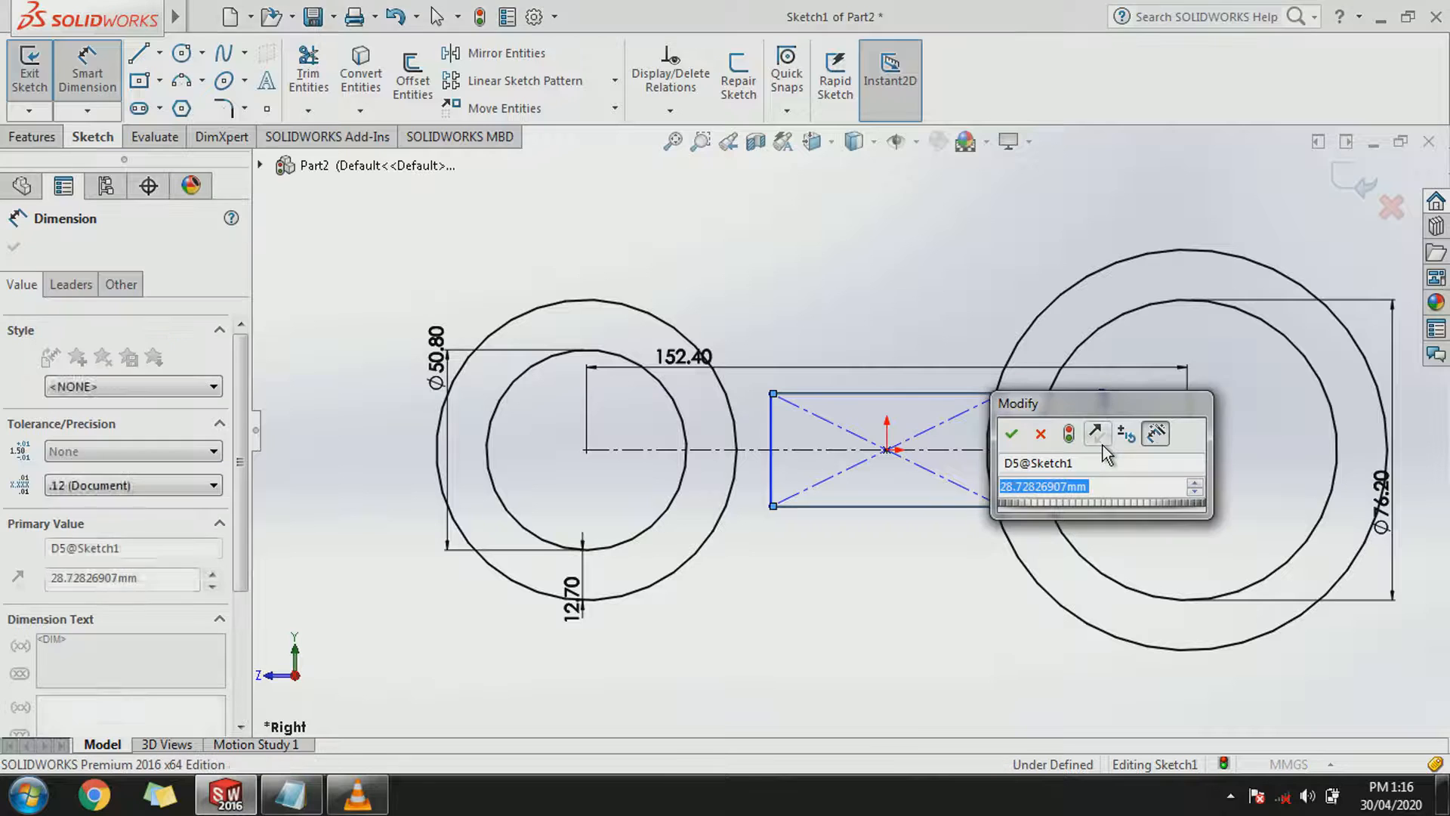
type("38.1")
key("Return")
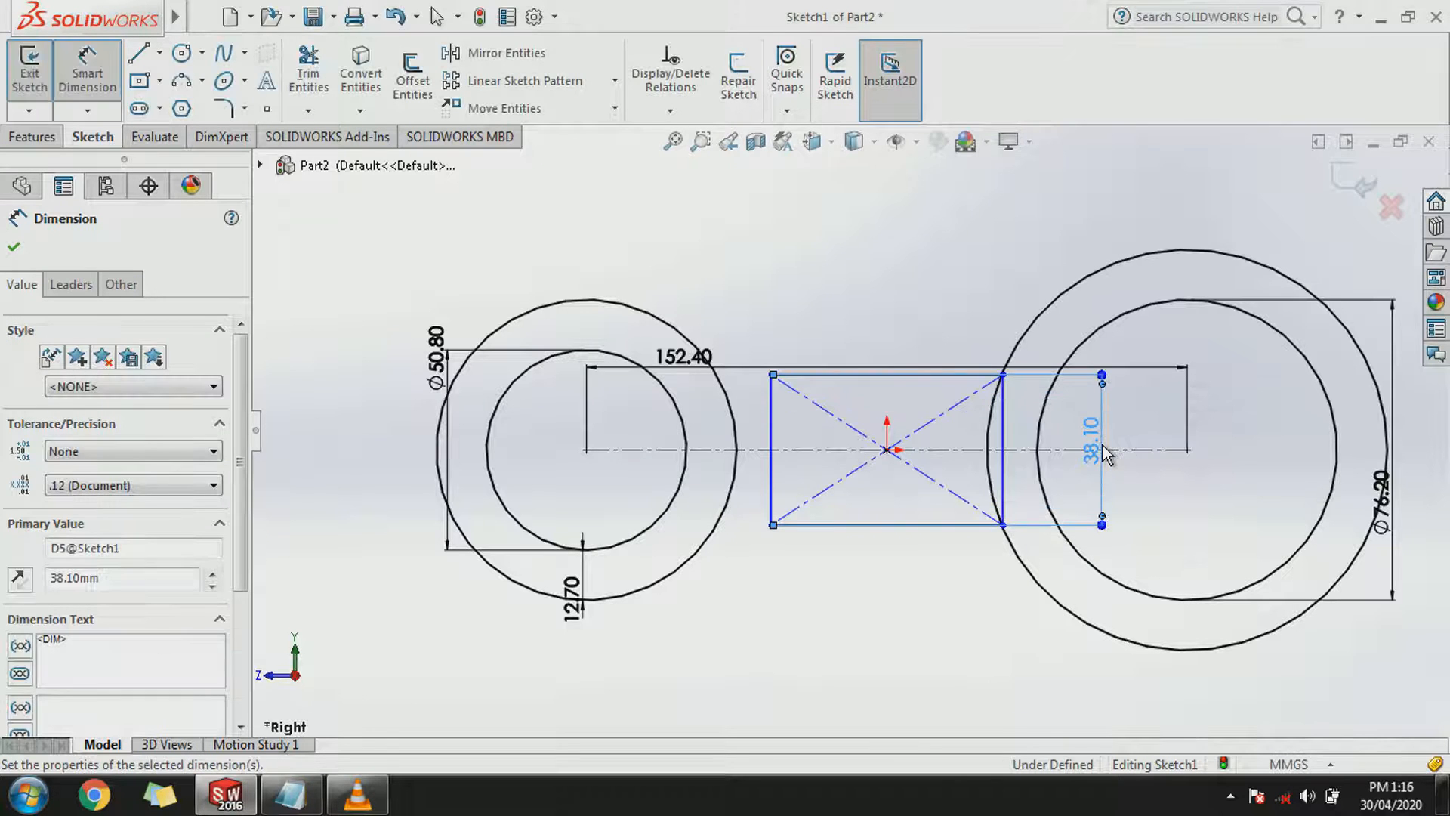
left_click(87, 73)
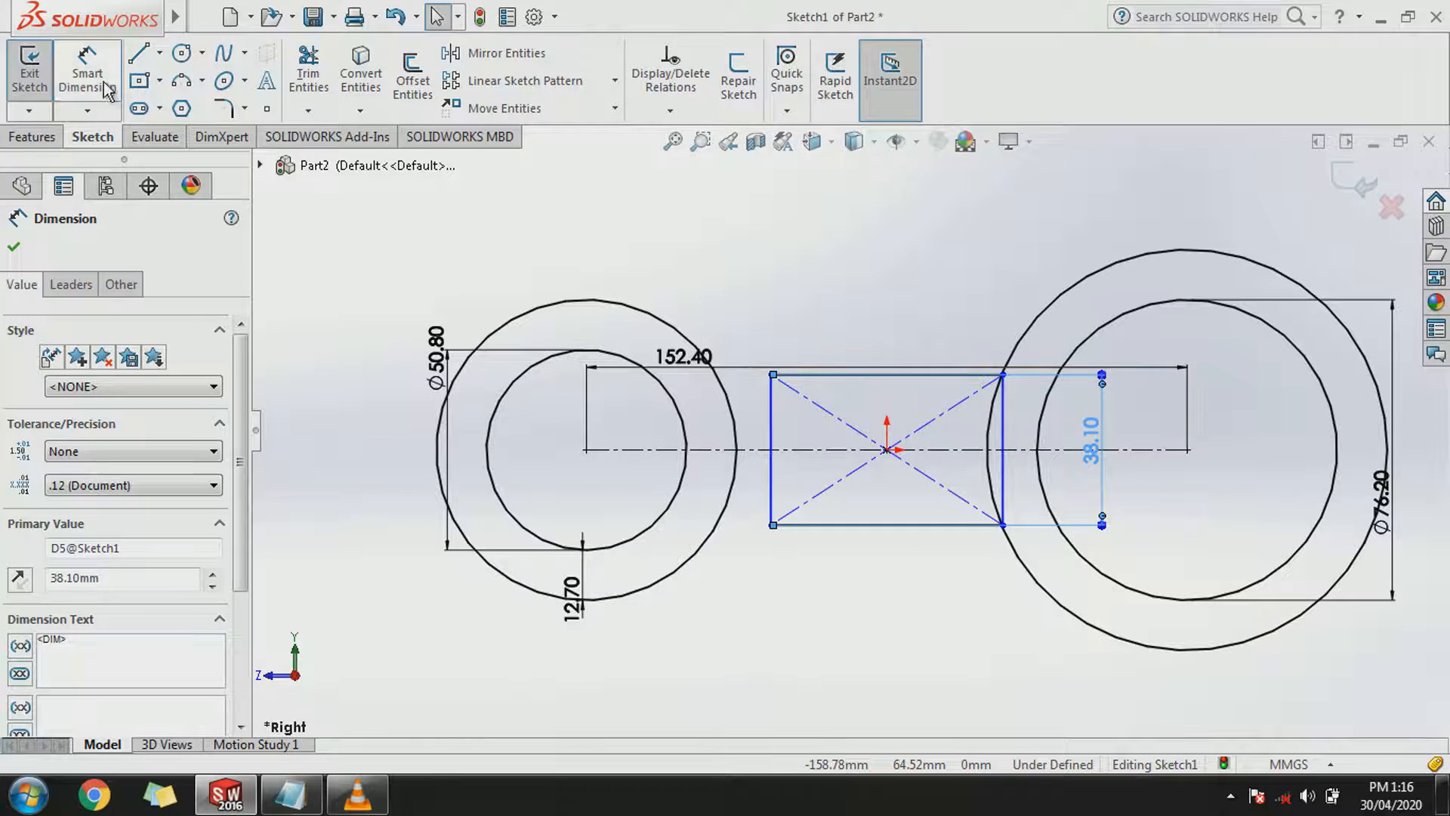
Make the rectangle's upper-left corner coincident with the outer circle of the smaller ring.
scroll(863, 319, "down", 4)
left_click(887, 361)
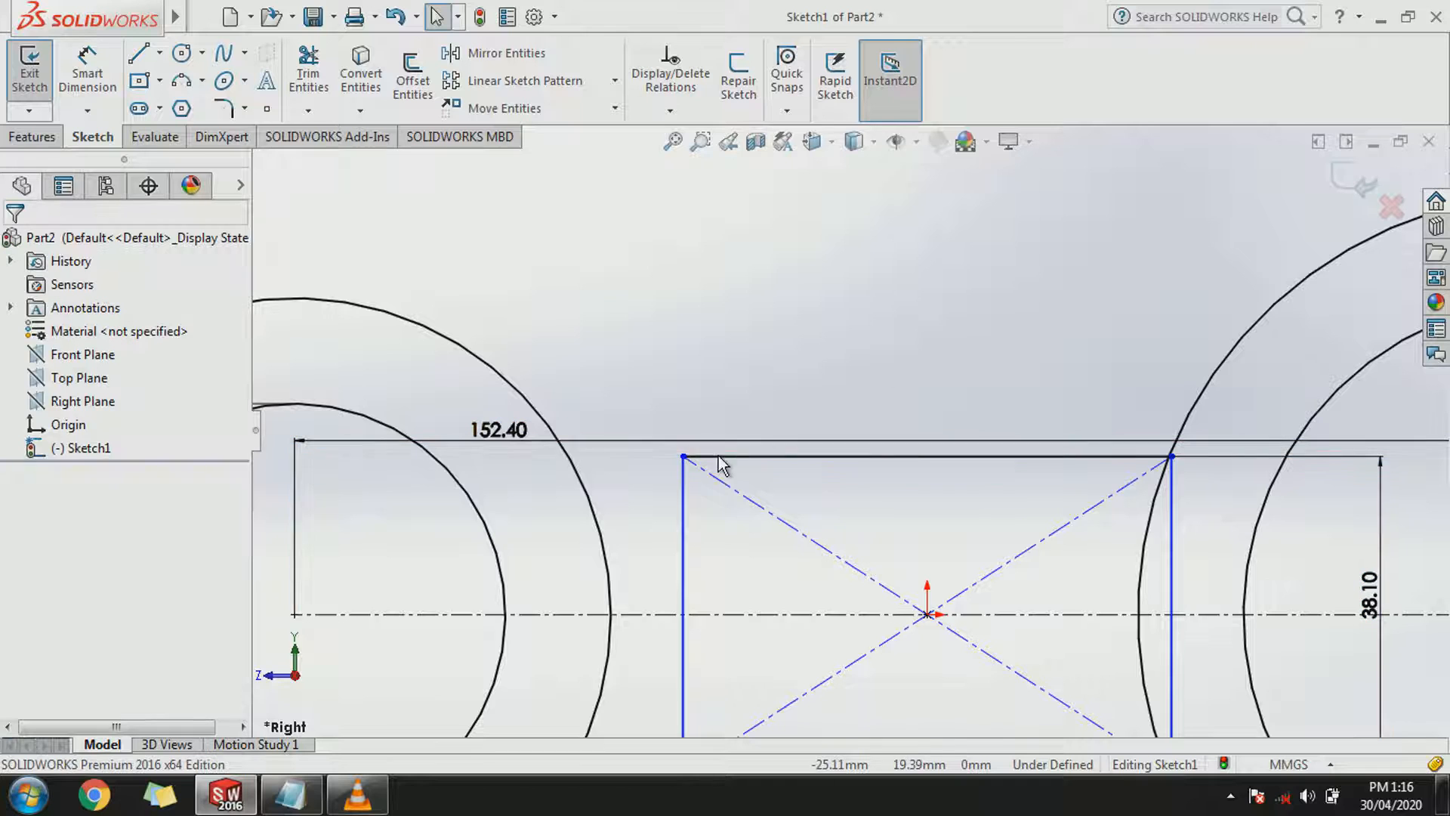
left_click(683, 458)
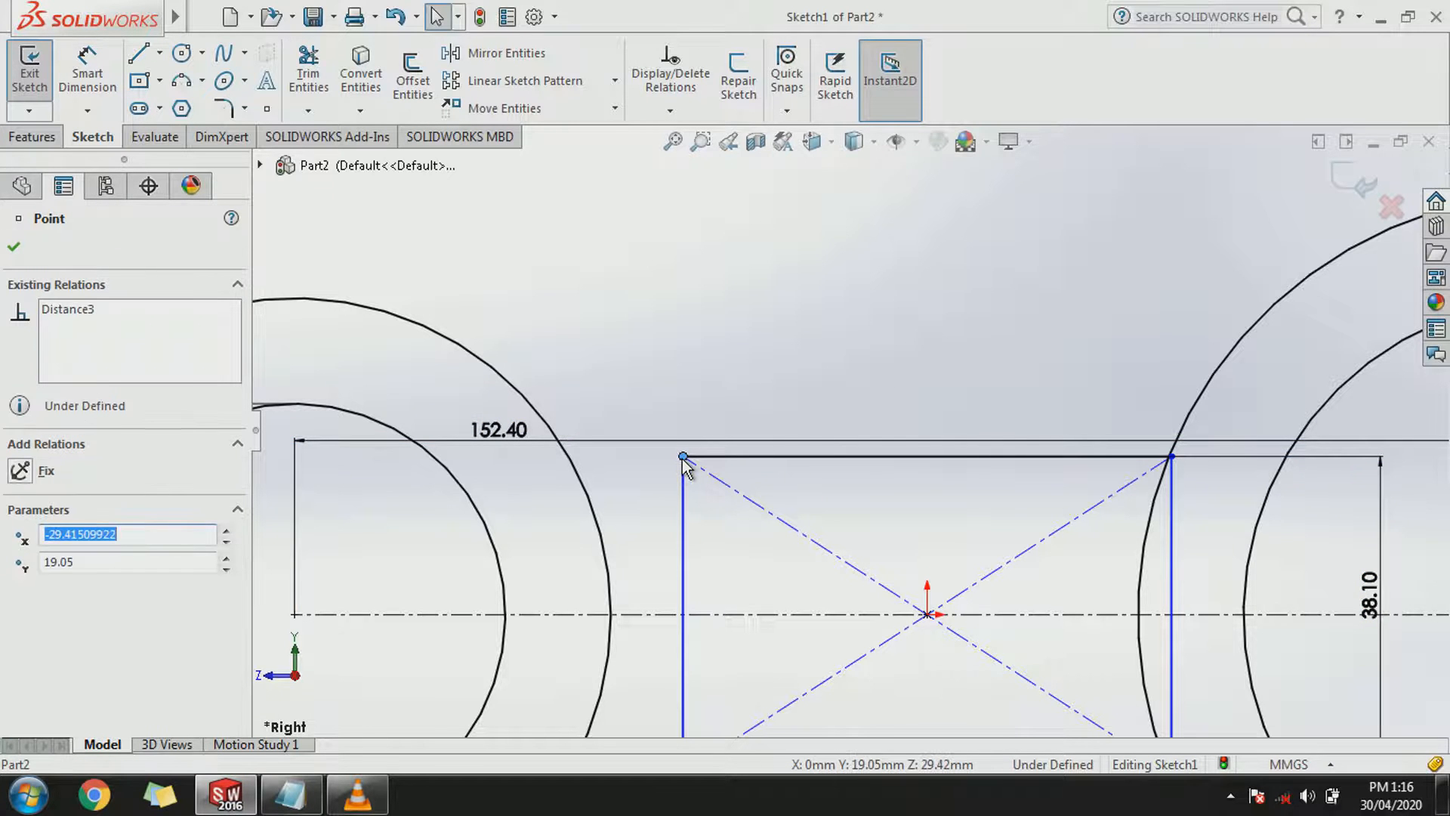
left_click(580, 478)
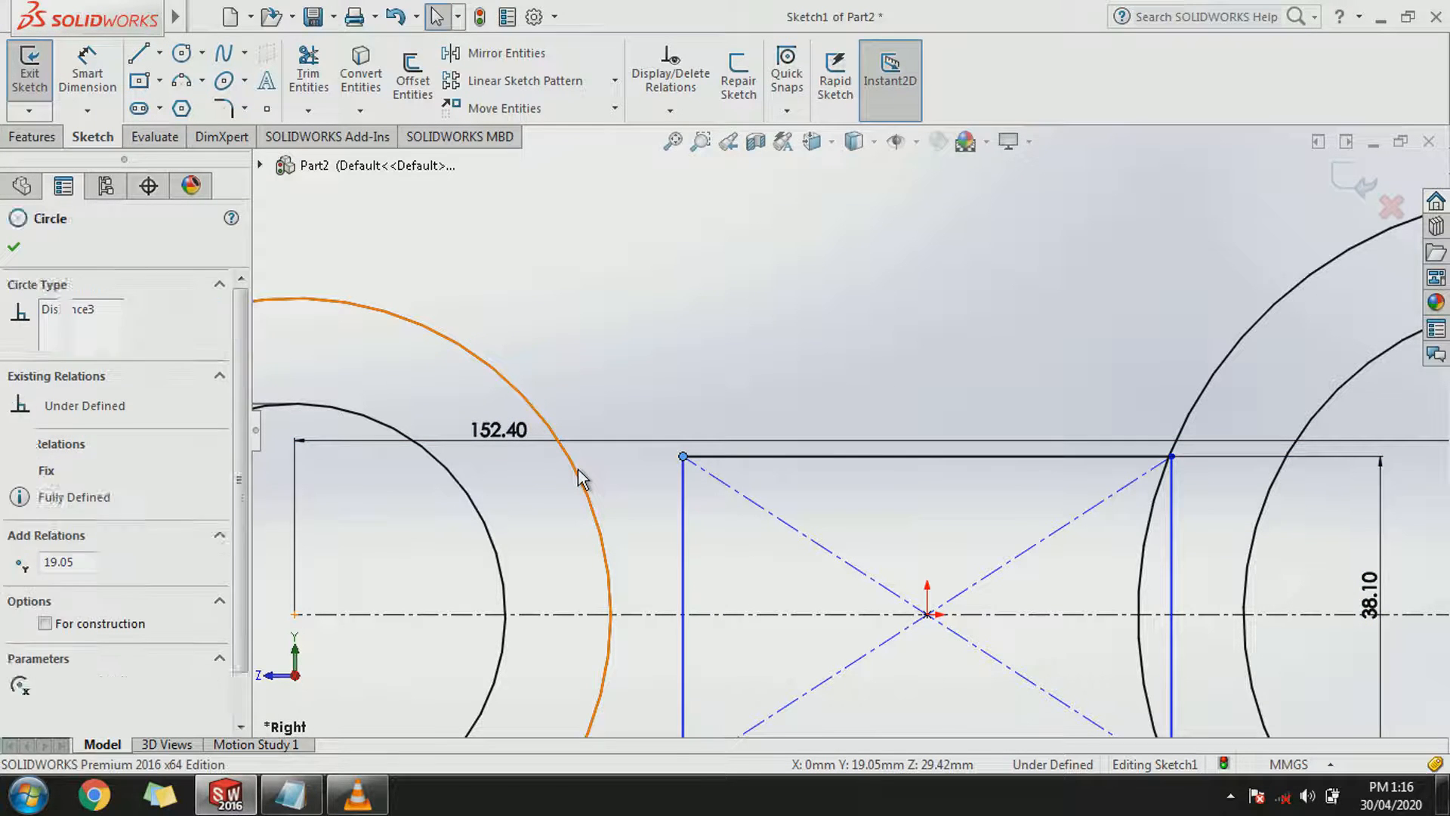
left_click(21, 615)
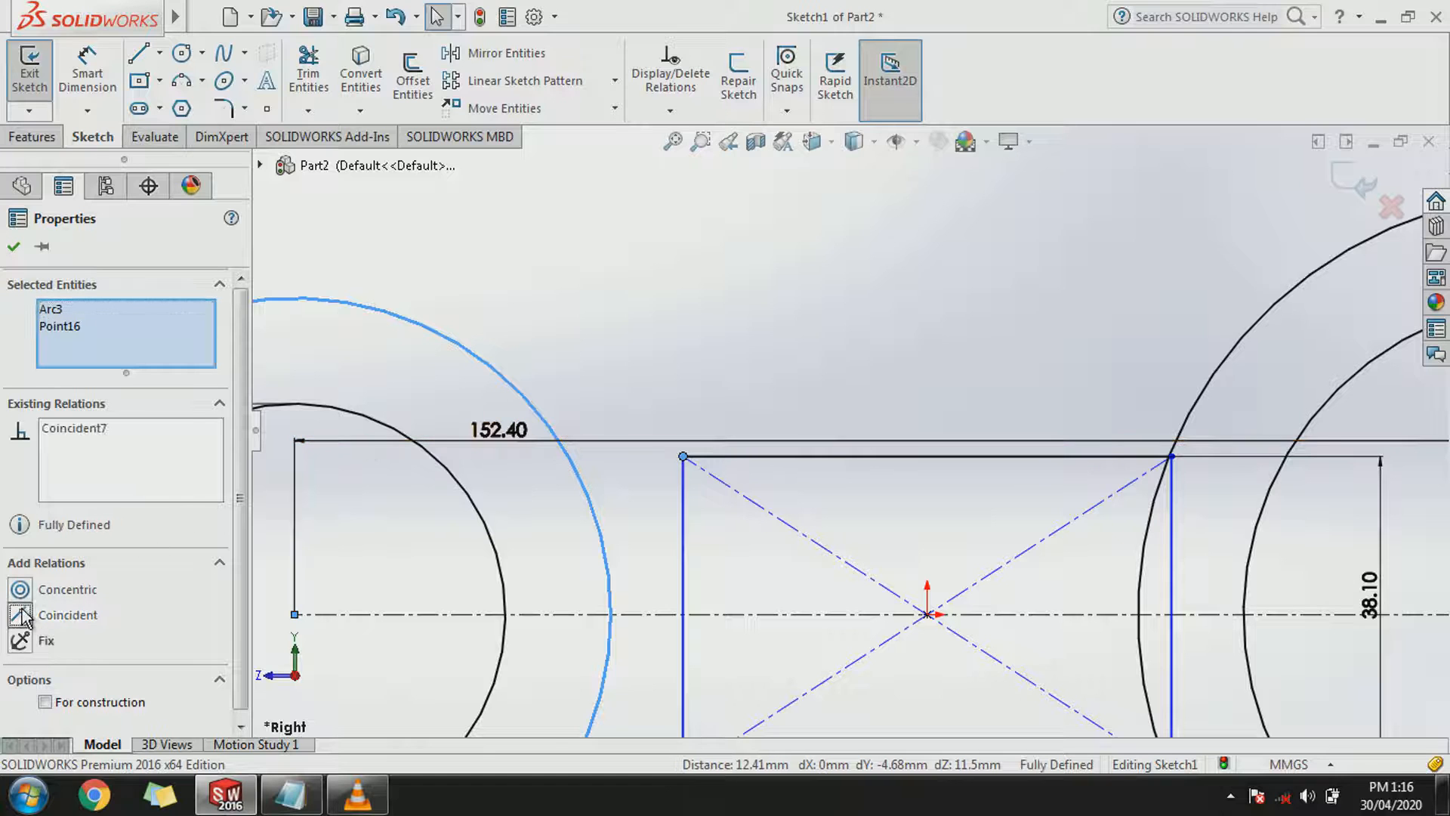
left_click(14, 248)
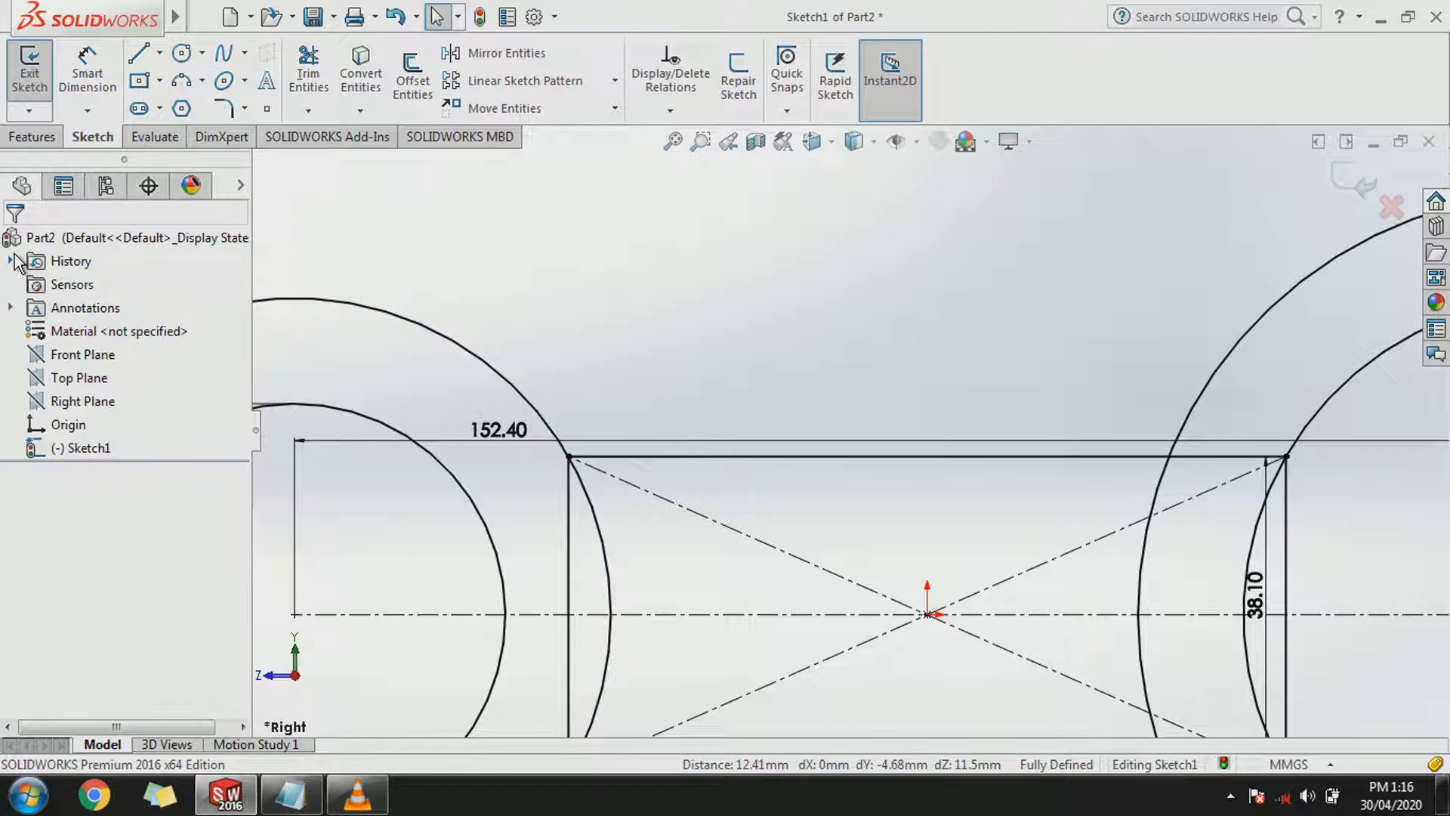
Trim away the rectangle's vertical side that lies inside the smaller ring.
key("f")
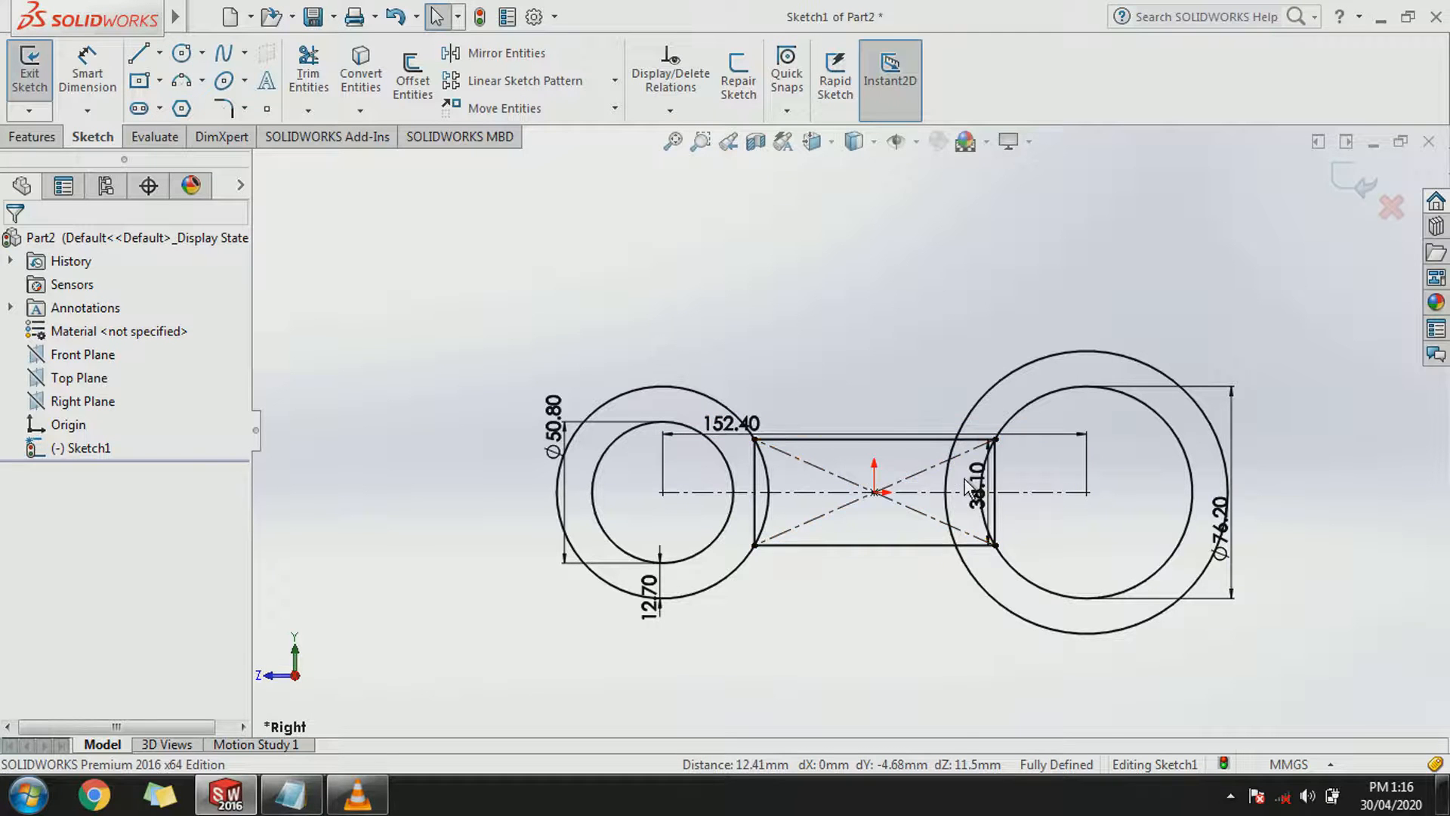
scroll(990, 461, "down", 5)
scroll(986, 460, "up", 5)
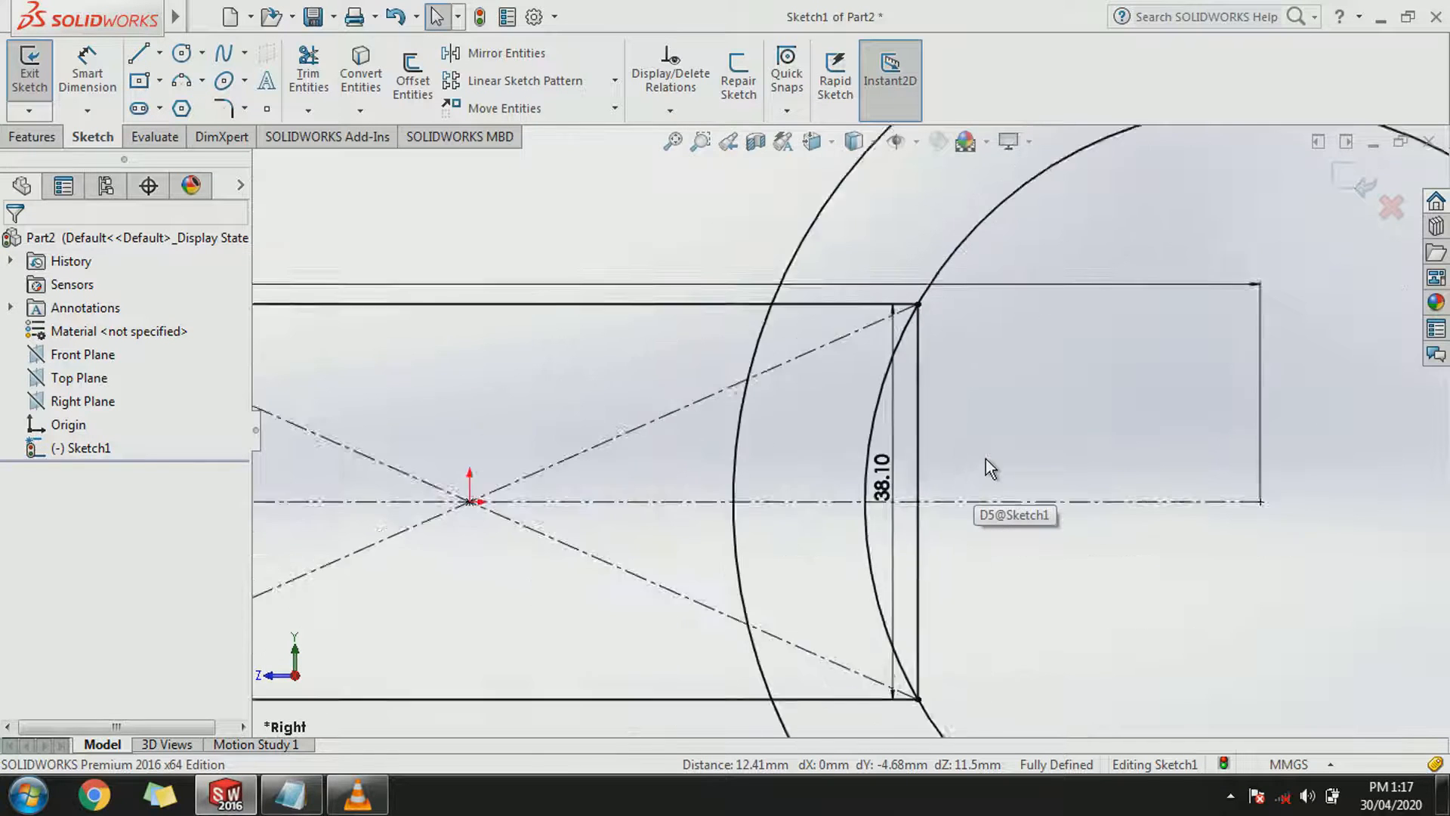
scroll(986, 459, "up", 3)
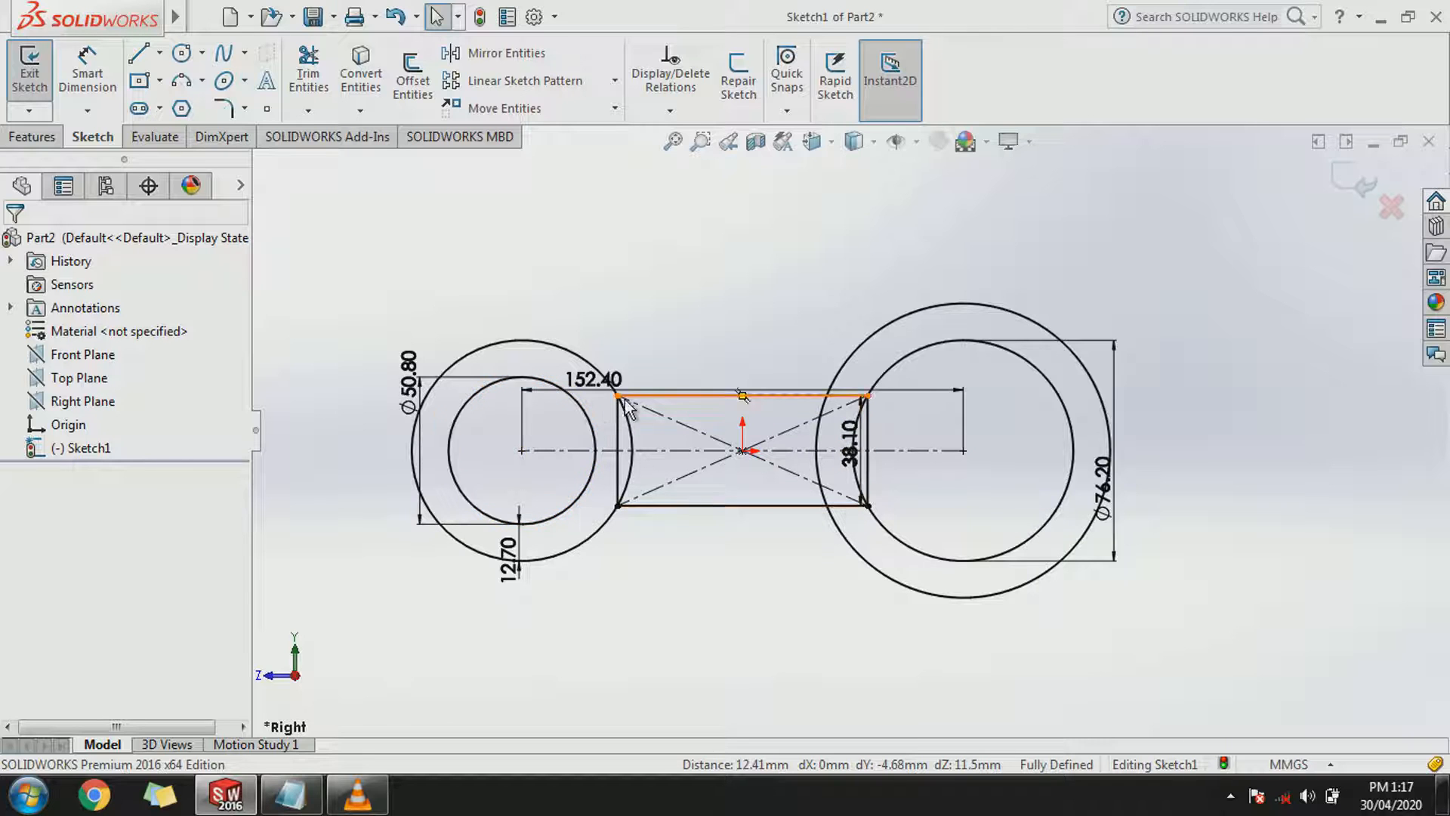
scroll(597, 404, "down", 3)
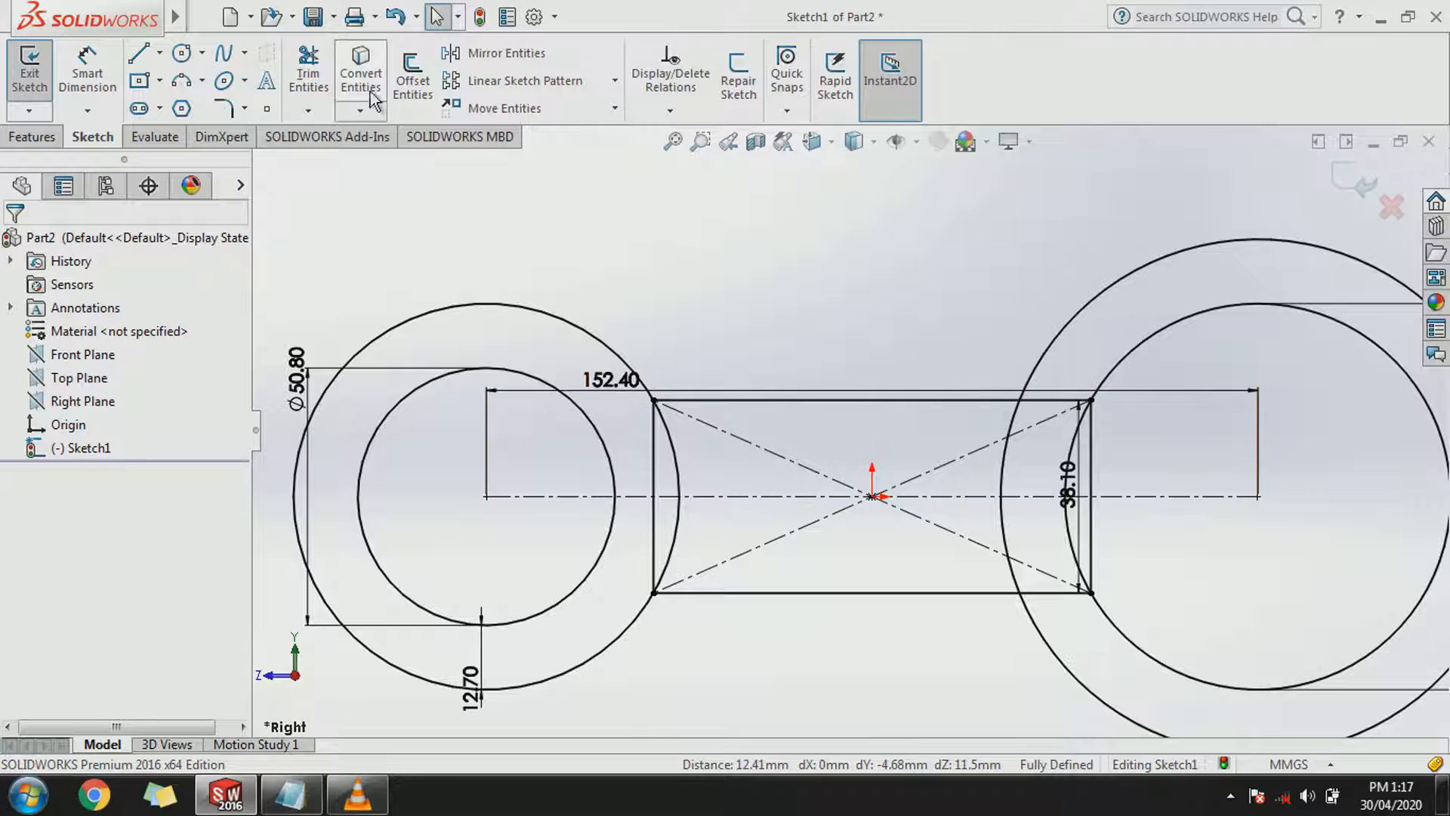
left_click(324, 79)
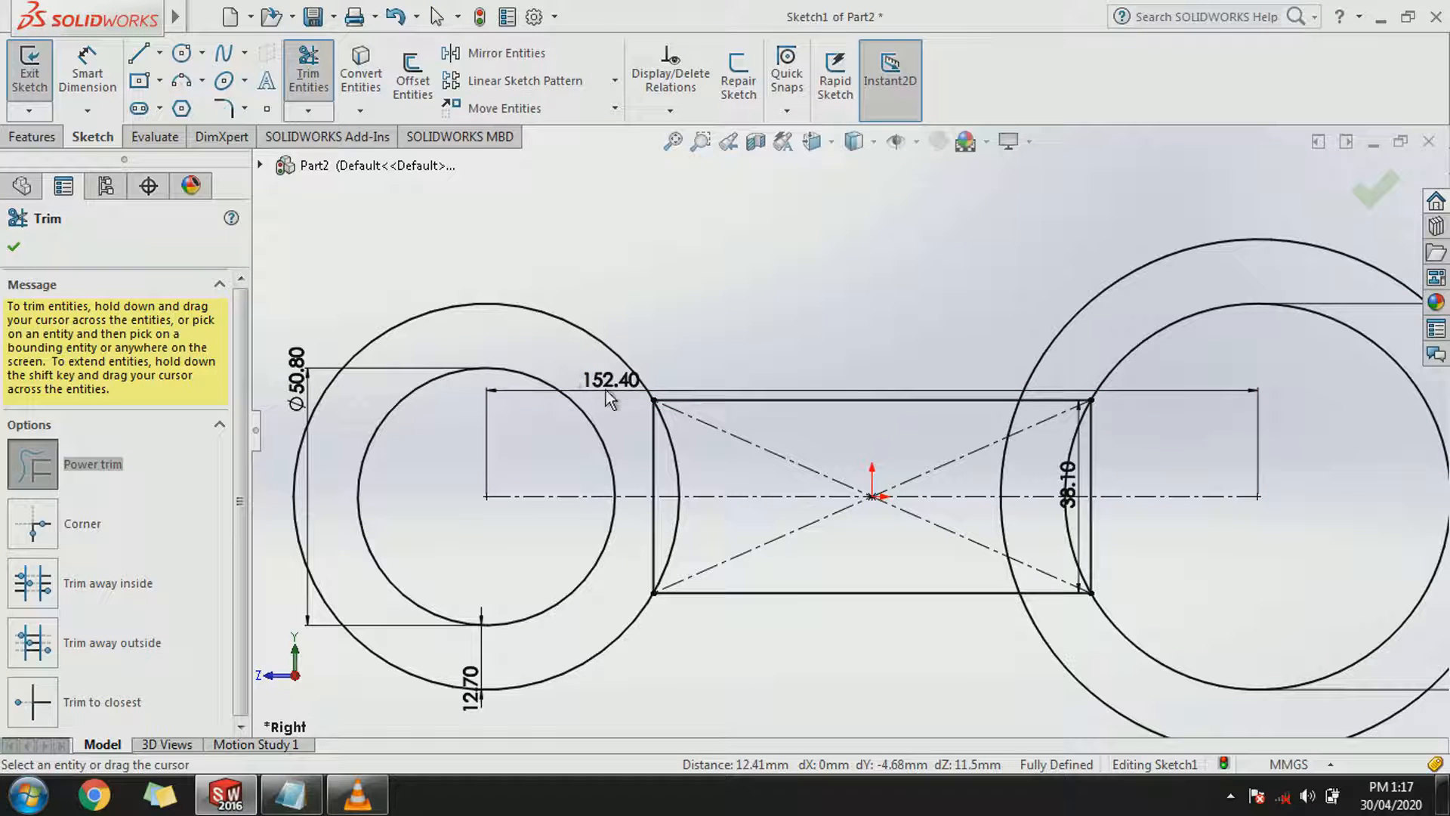
scroll(616, 405, "down", 3)
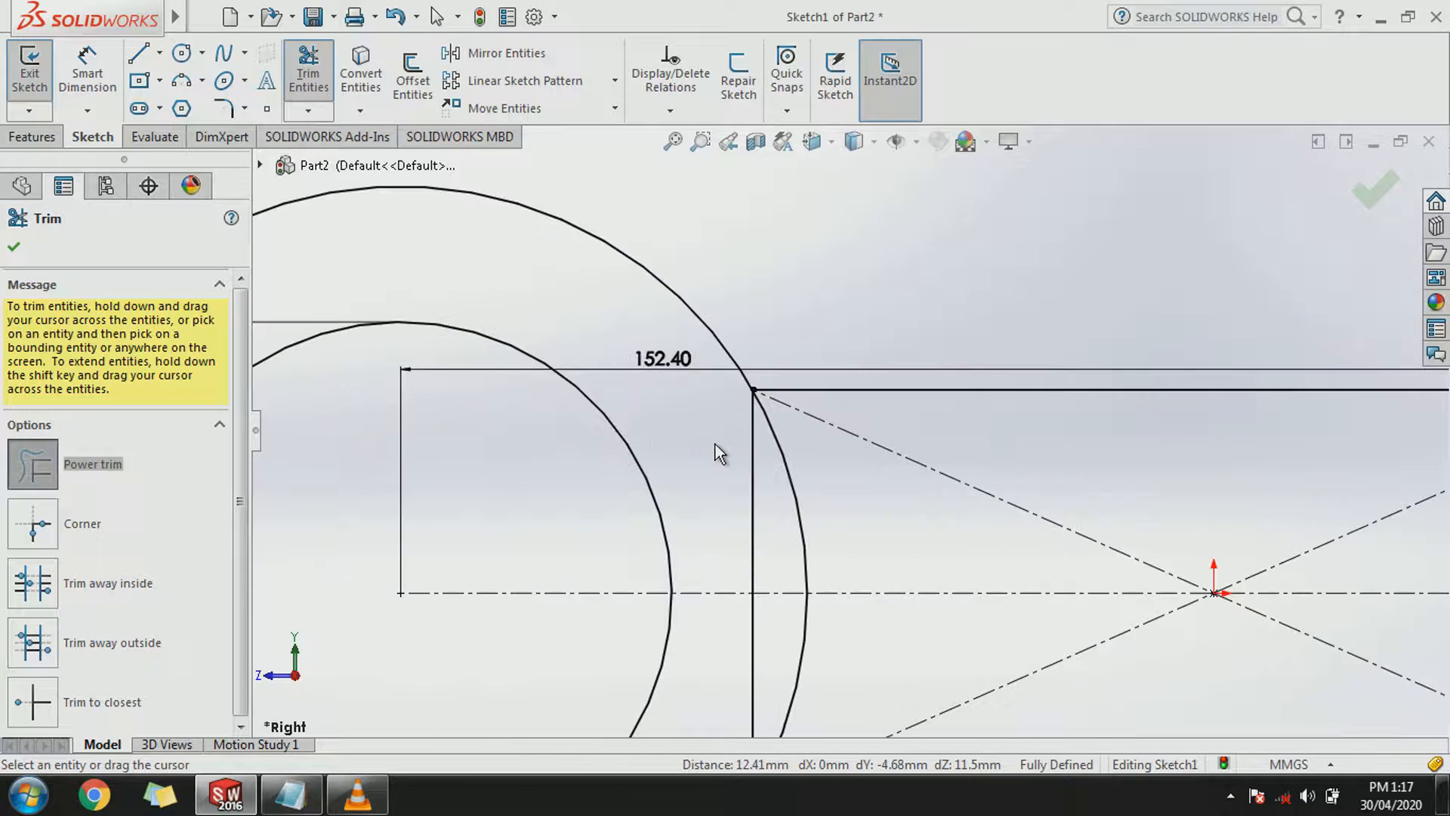
left_click_drag(744, 464, 760, 484)
scroll(754, 487, "up", 3)
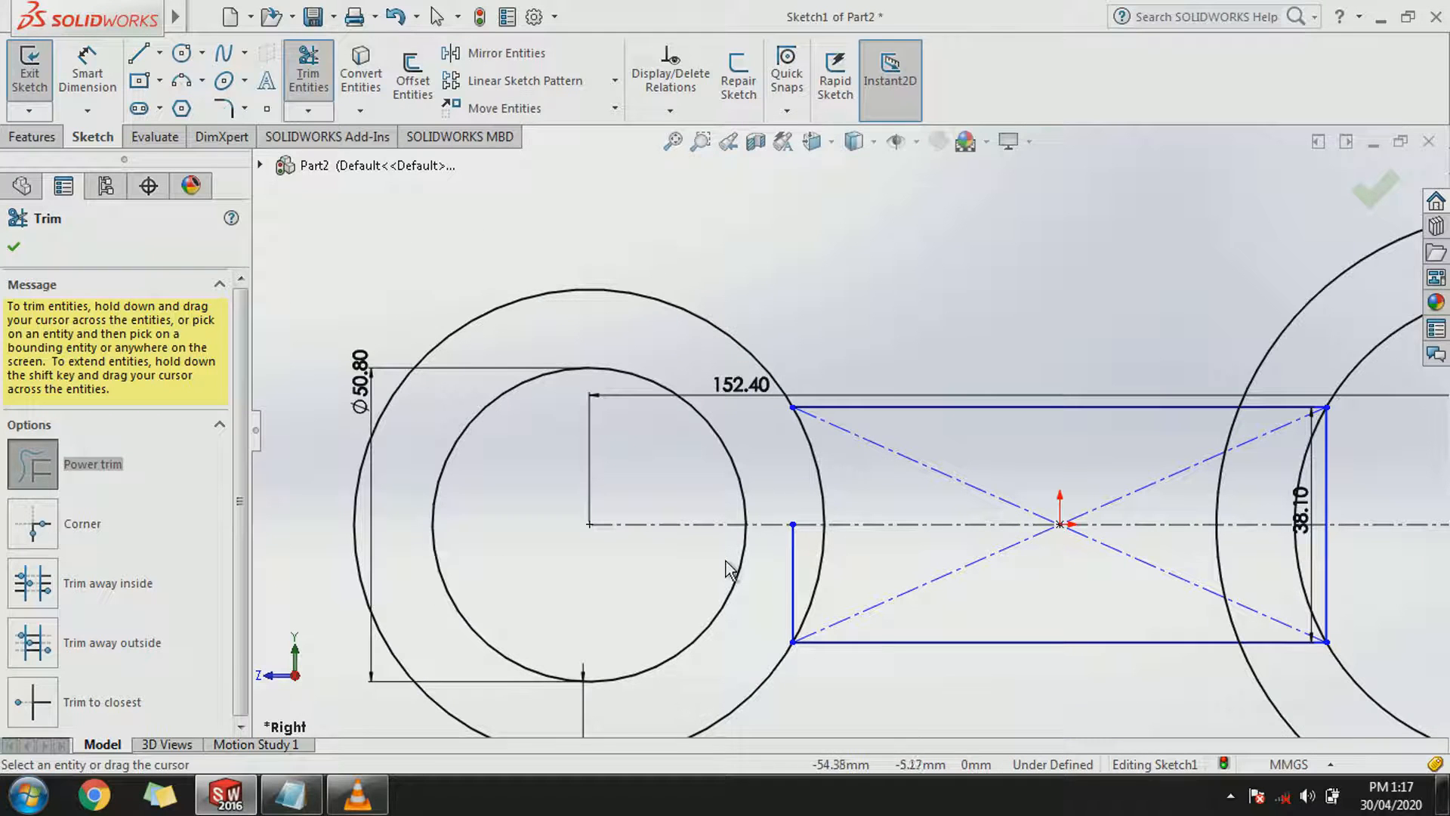
left_click_drag(757, 565, 805, 563)
scroll(859, 484, "up", 3)
scroll(1106, 432, "down", 5)
scroll(1105, 433, "down", 5)
scroll(1075, 433, "up", 5)
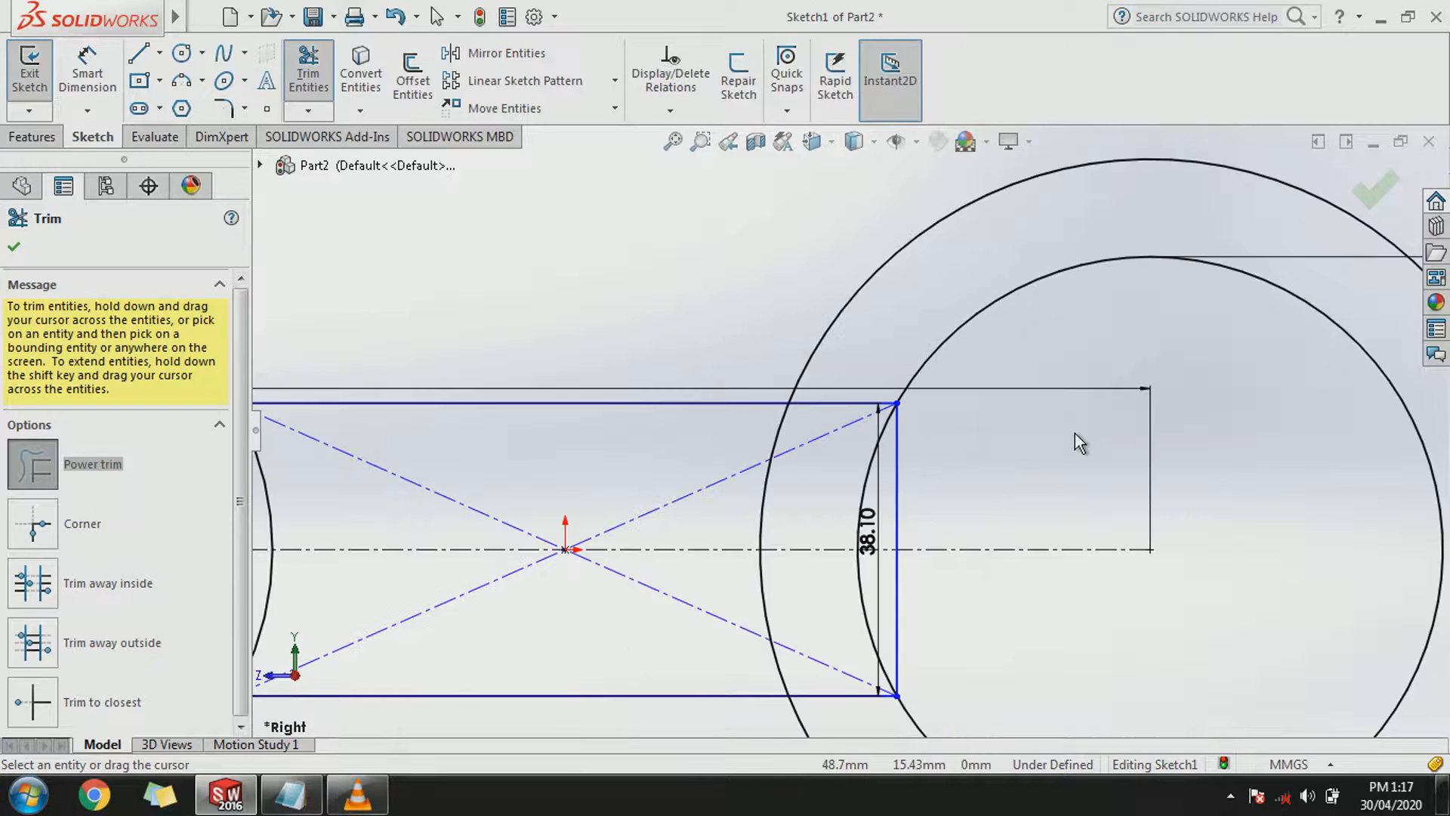
scroll(1075, 433, "up", 2)
key("Escape")
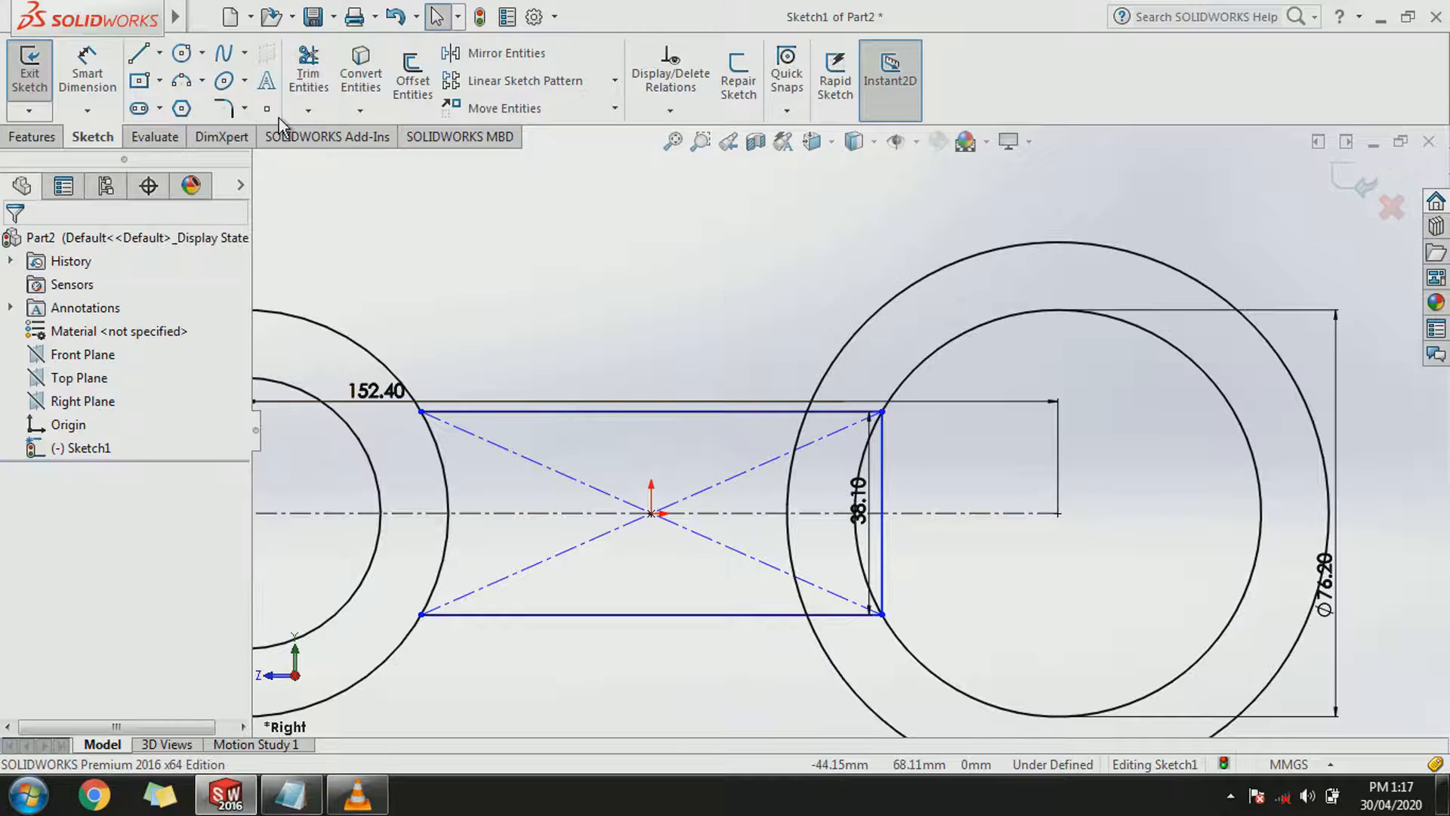
Sketch a vertical line through the larger ring's centre, from the top to the bottom of its outer circle.
left_click(139, 52)
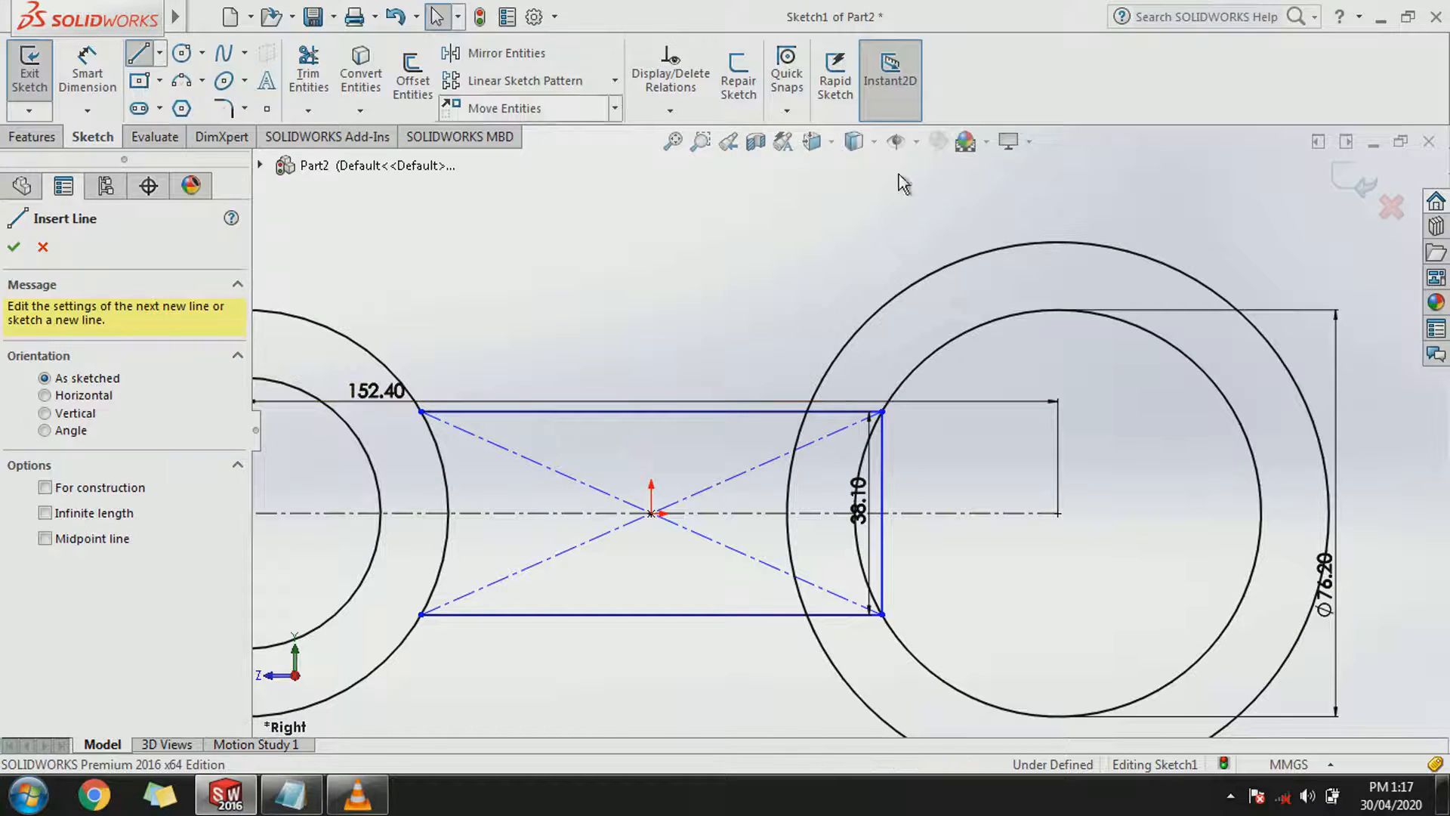
left_click(1058, 243)
scroll(1073, 714, "up", 2)
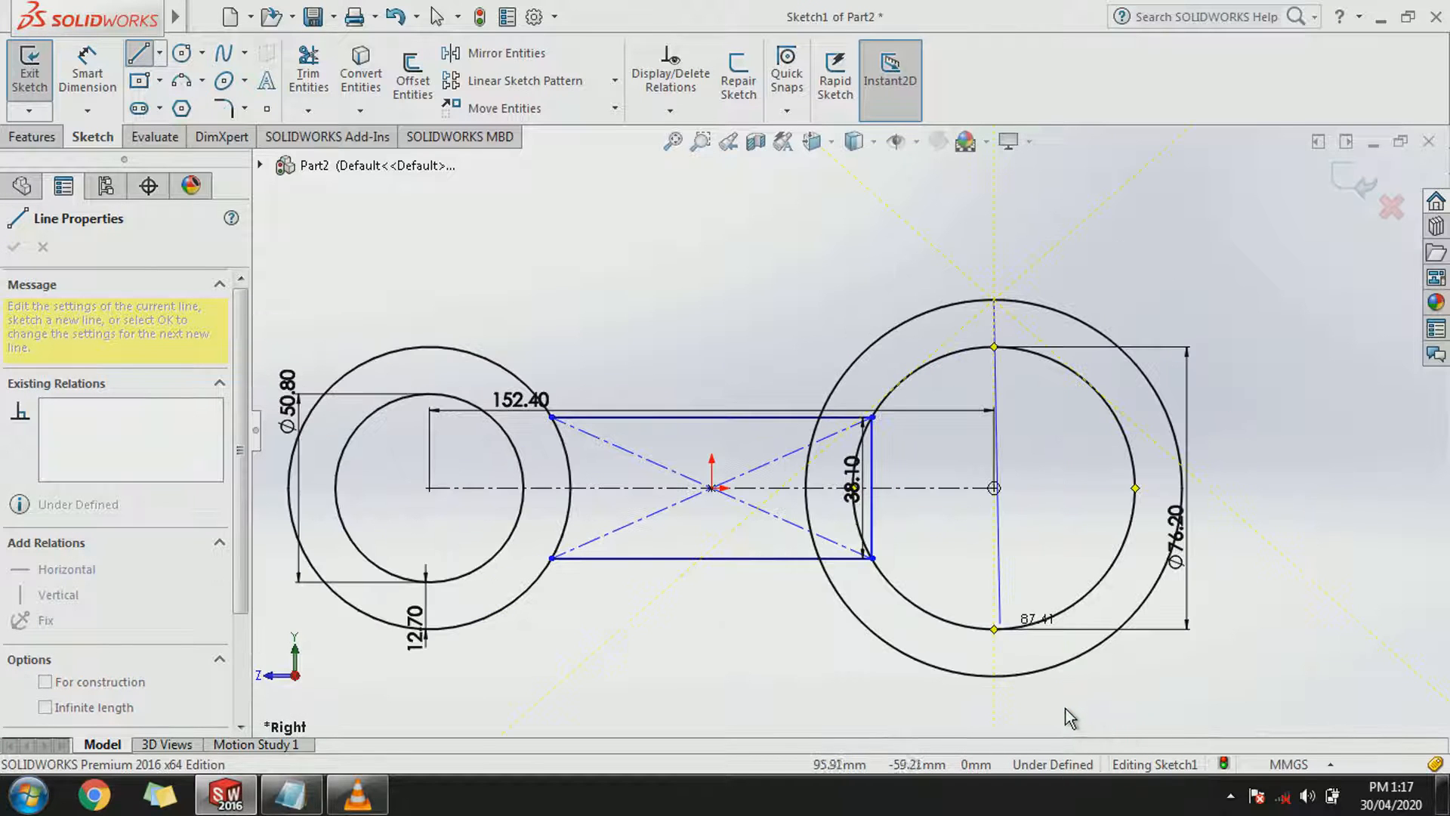
left_click(994, 674)
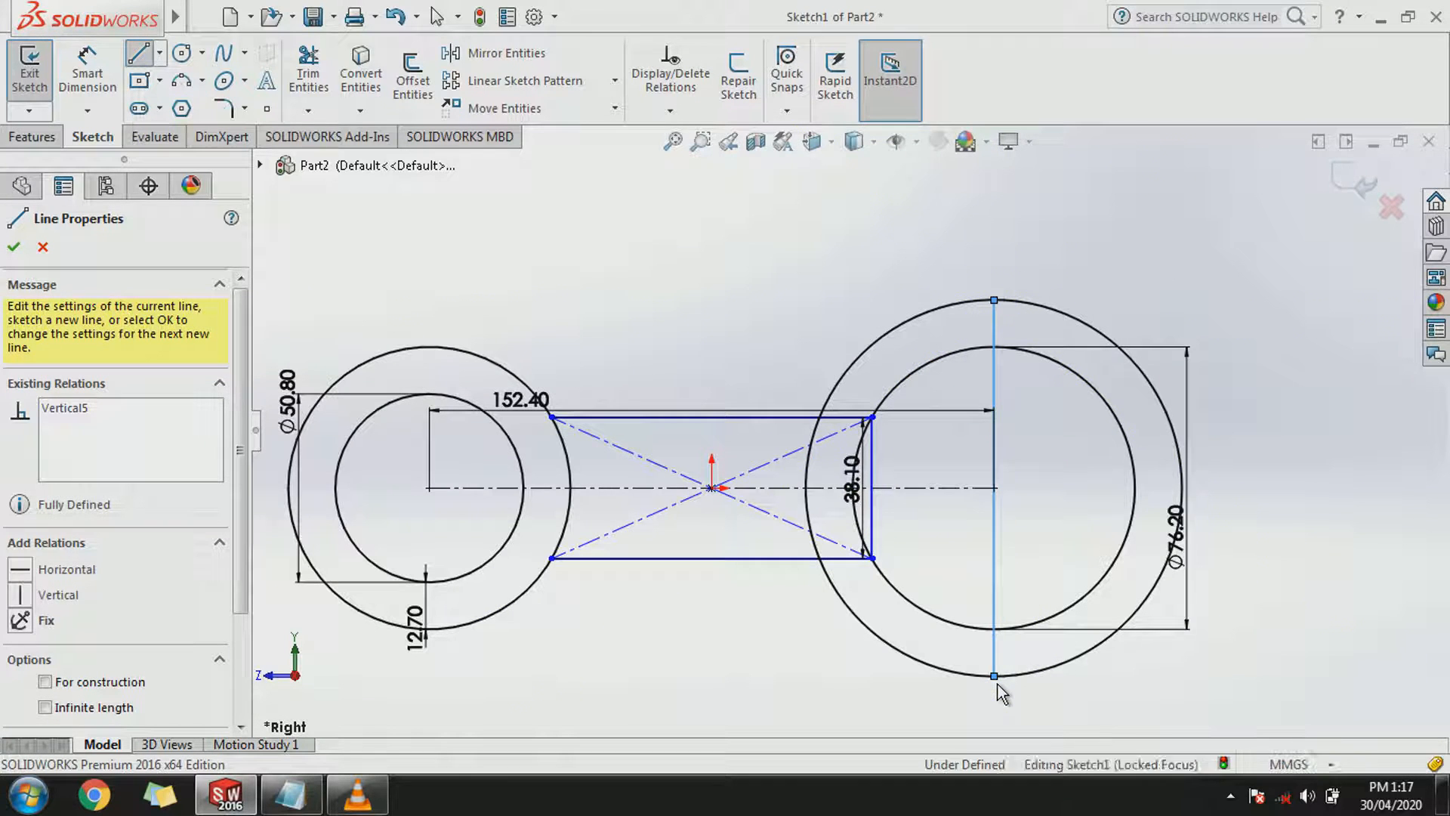
right_click(995, 483)
left_click(1032, 496)
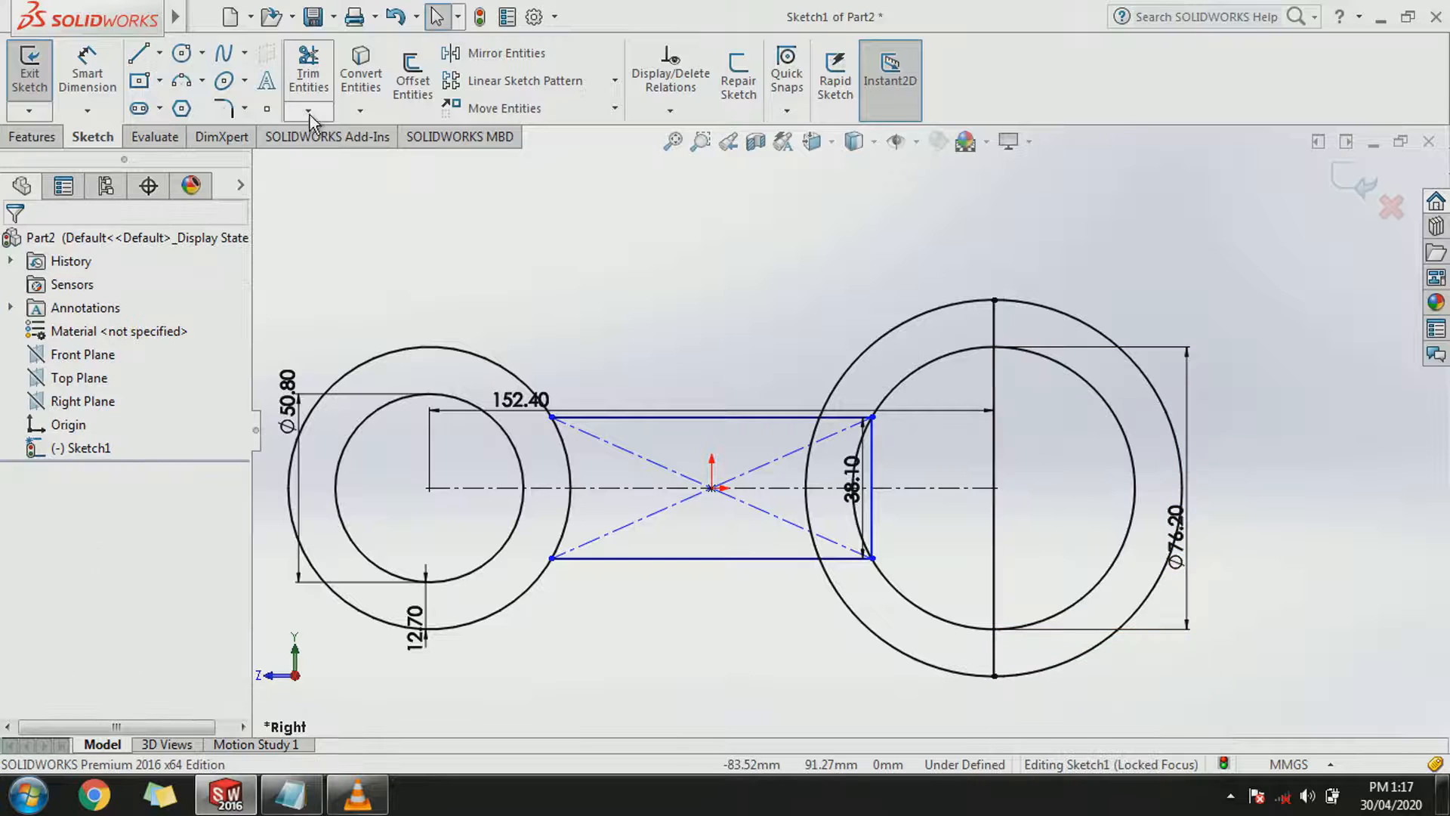
Trim the larger ring's right half and the vertical line's portion inside the inner circle, leaving a half ring.
left_click(322, 91)
left_click_drag(970, 447, 1013, 442)
mouse_move(980, 557)
left_mouse_down()
mouse_move(1046, 548)
mouse_move(1120, 668)
left_mouse_up()
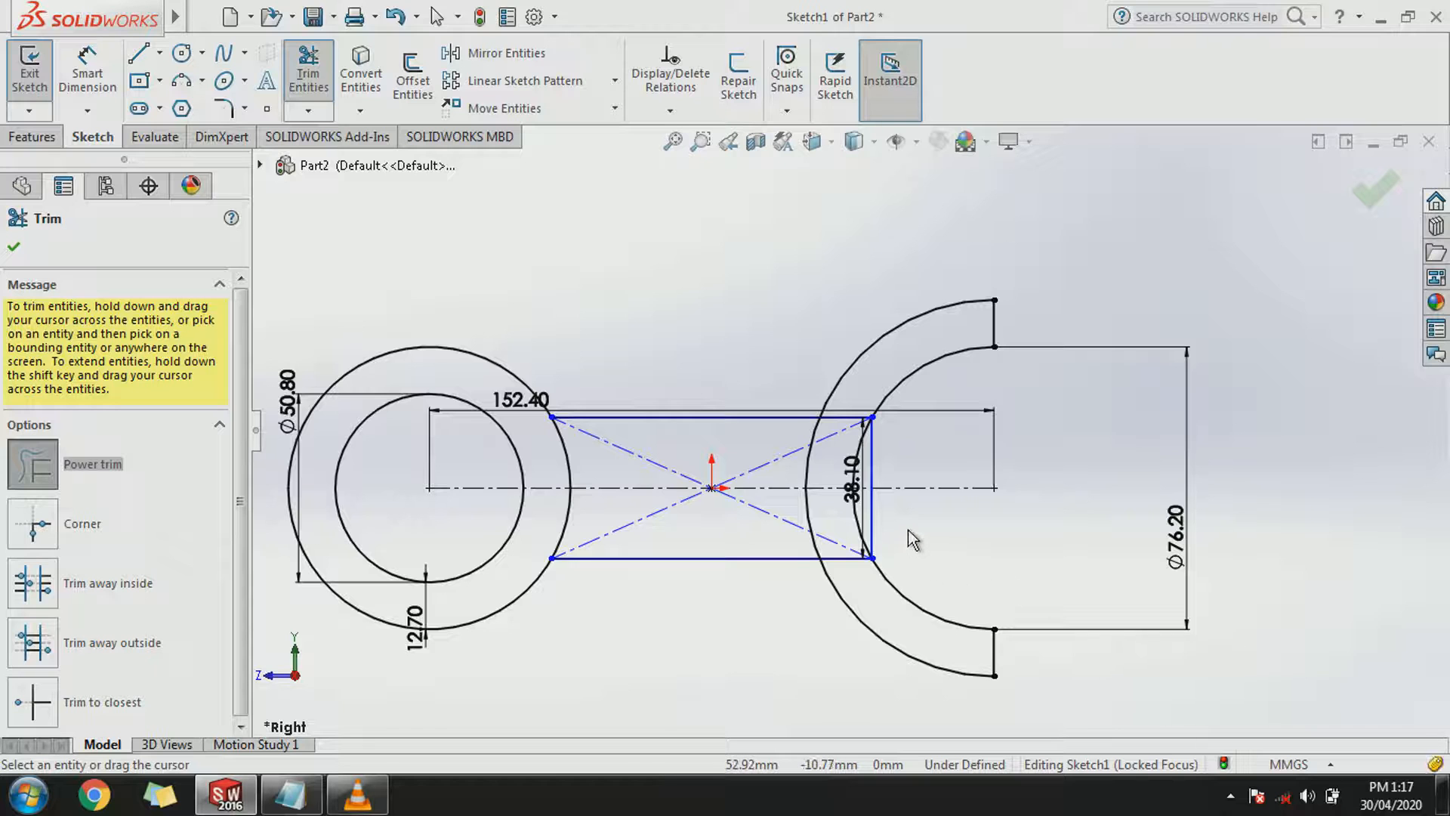
Trim the rectangle's right side and the ends of its horizontal edges that run past the half ring's outer arc.
scroll(914, 545, "down", 3)
left_click_drag(857, 486, 831, 498)
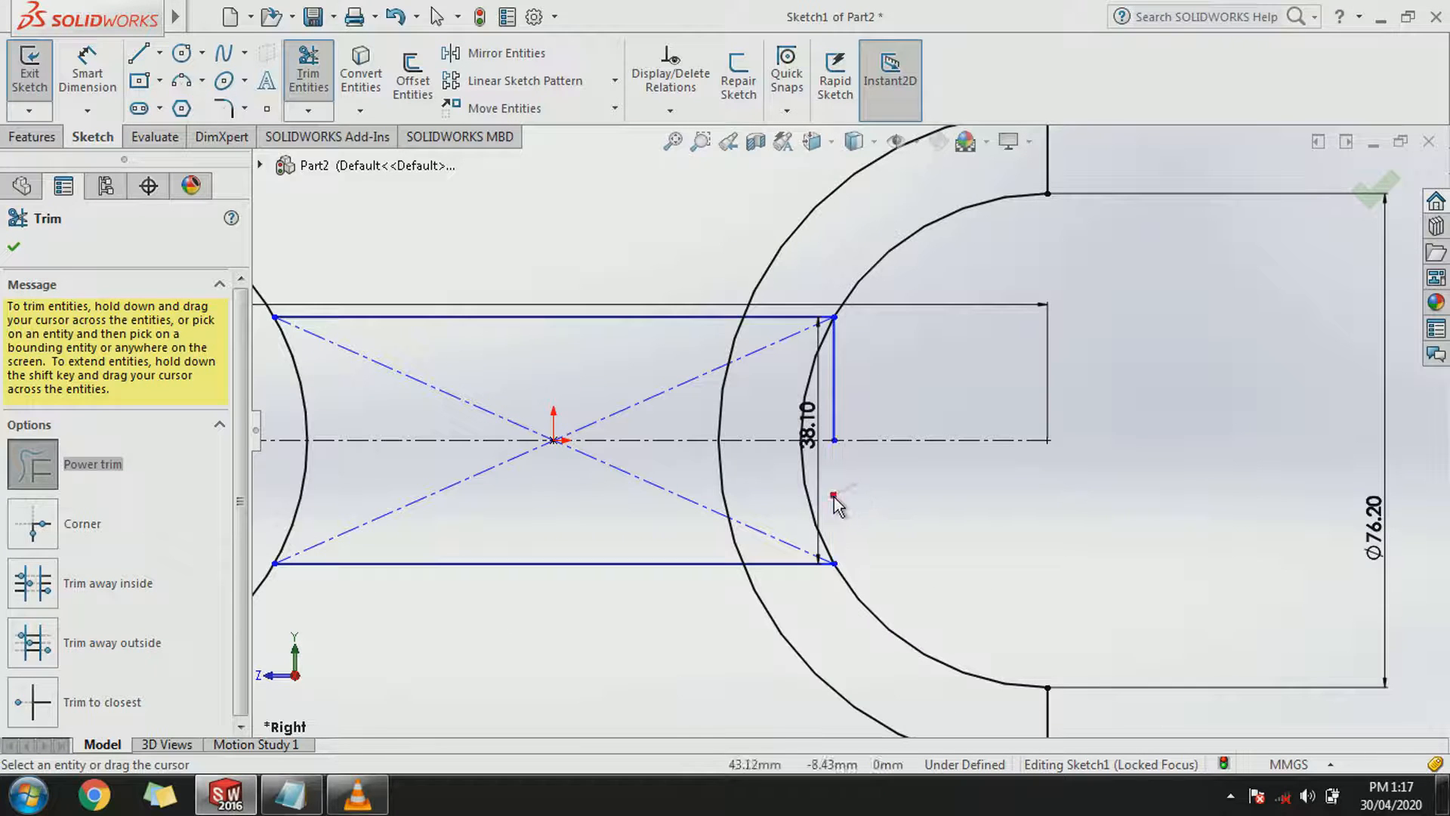
mouse_move(845, 424)
left_mouse_down()
mouse_move(826, 428)
mouse_move(795, 278)
left_mouse_up()
scroll(795, 356, "down", 5)
scroll(777, 317, "up", 5)
left_click_drag(835, 583, 841, 671)
Trim away the rectangle's diagonal construction lines and finish trimming.
mouse_move(713, 602)
left_mouse_down()
mouse_move(718, 477)
mouse_move(677, 431)
left_mouse_up()
mouse_move(514, 432)
left_mouse_down()
mouse_move(479, 479)
mouse_move(493, 580)
left_mouse_up()
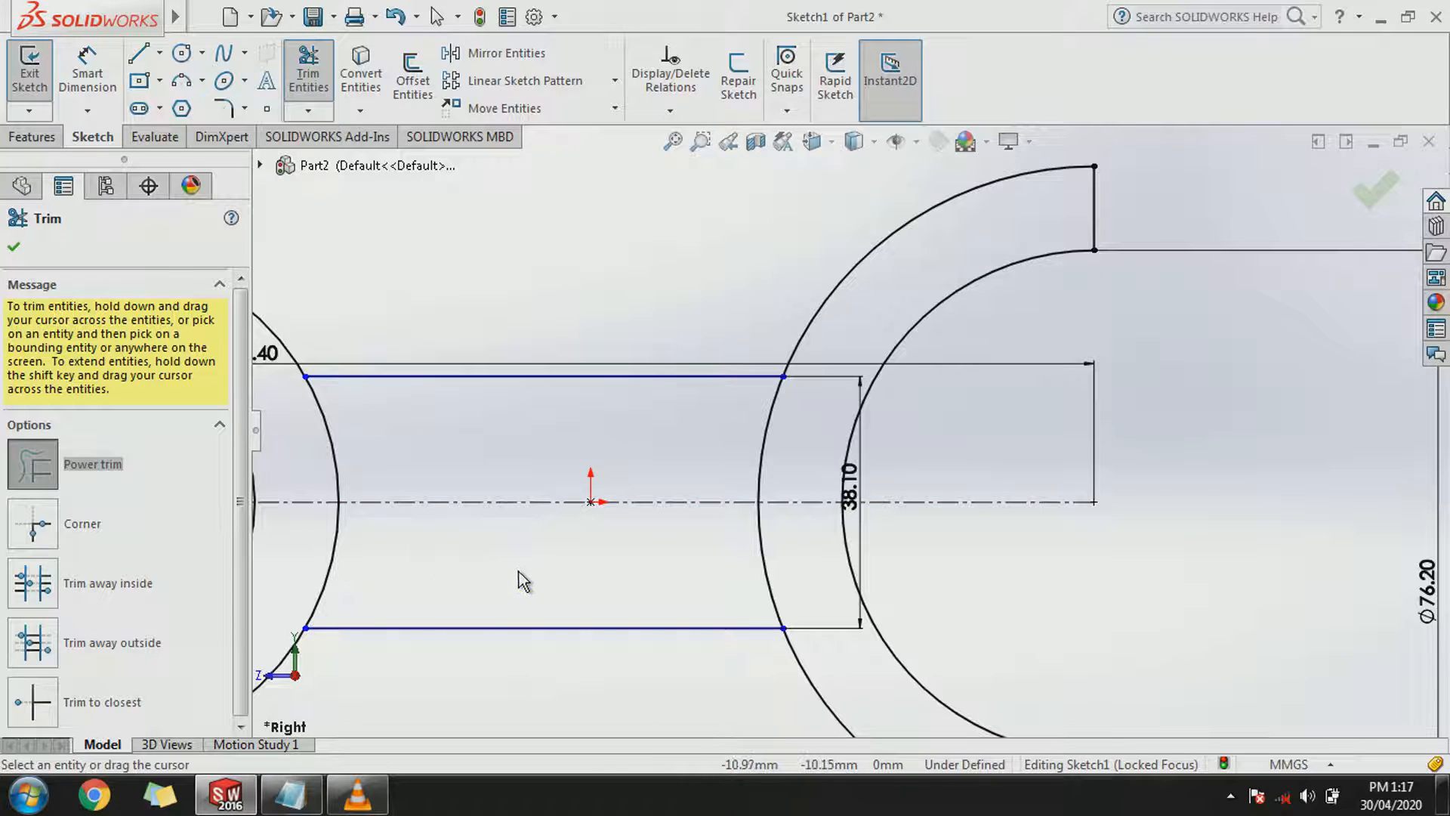
key("f")
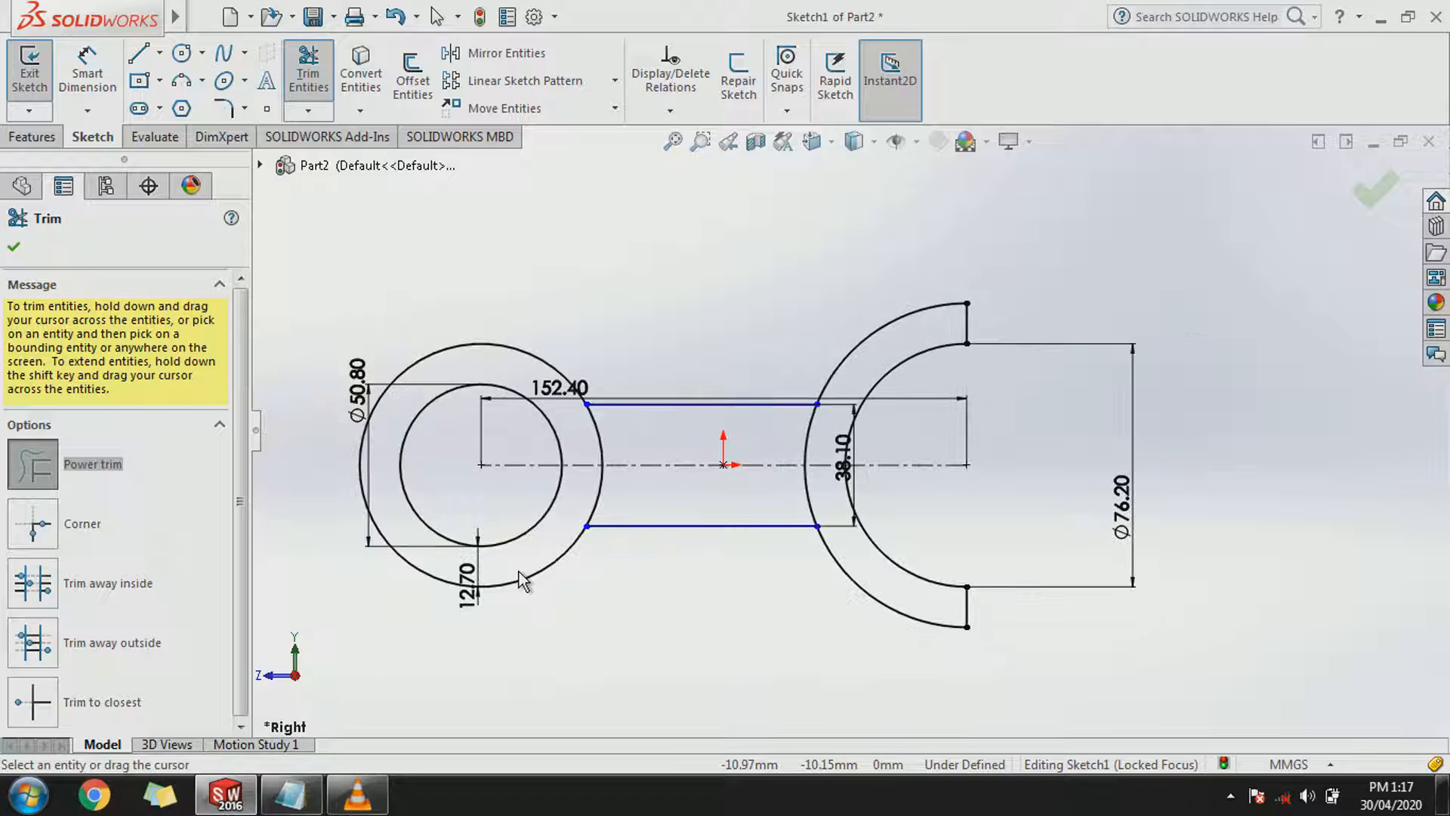
left_click(16, 247)
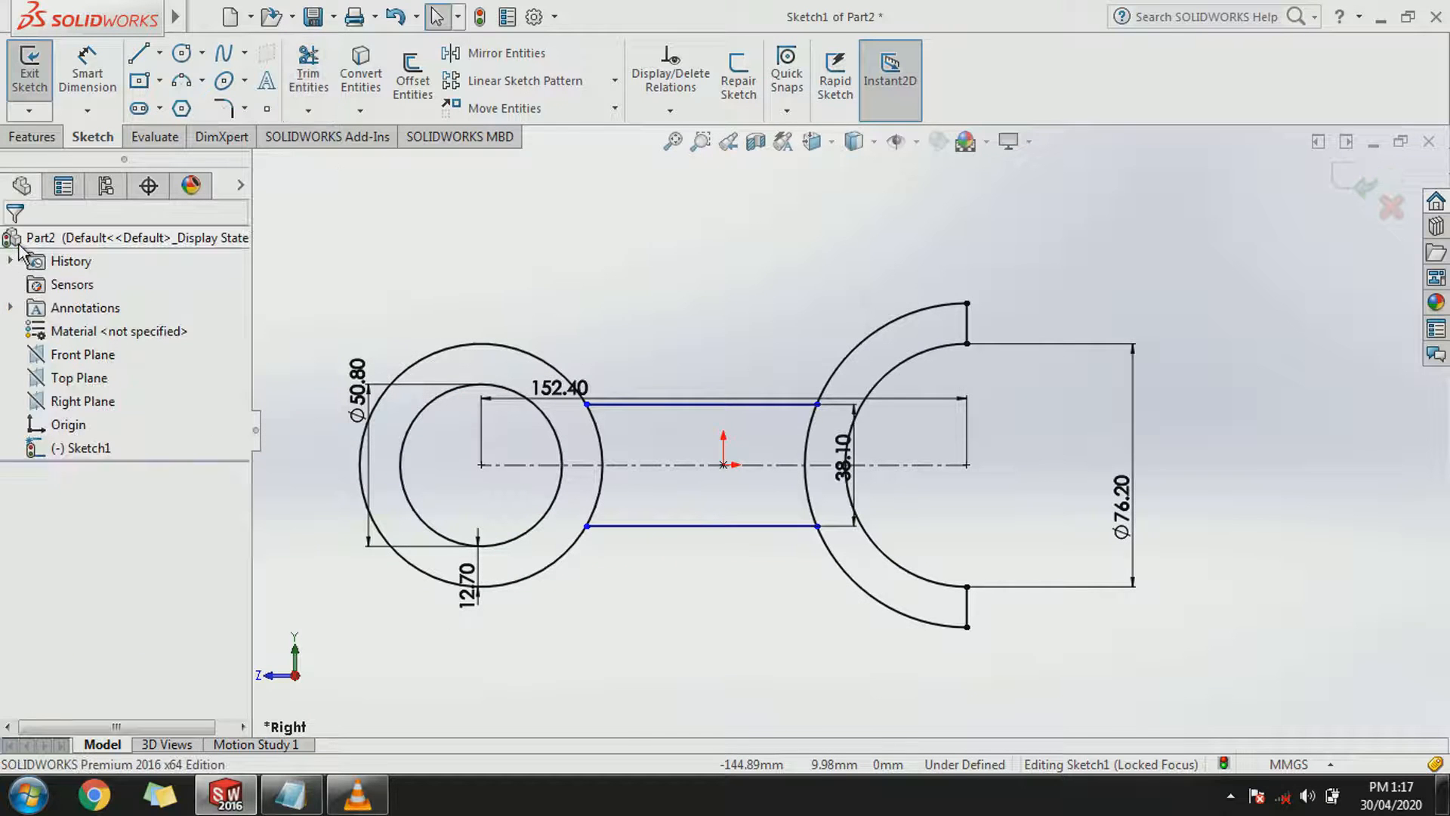
Exit the profile sketch and start a boss extrusion with the Mid Plane end condition and a depth of 24.13 mm.
left_click(1335, 188)
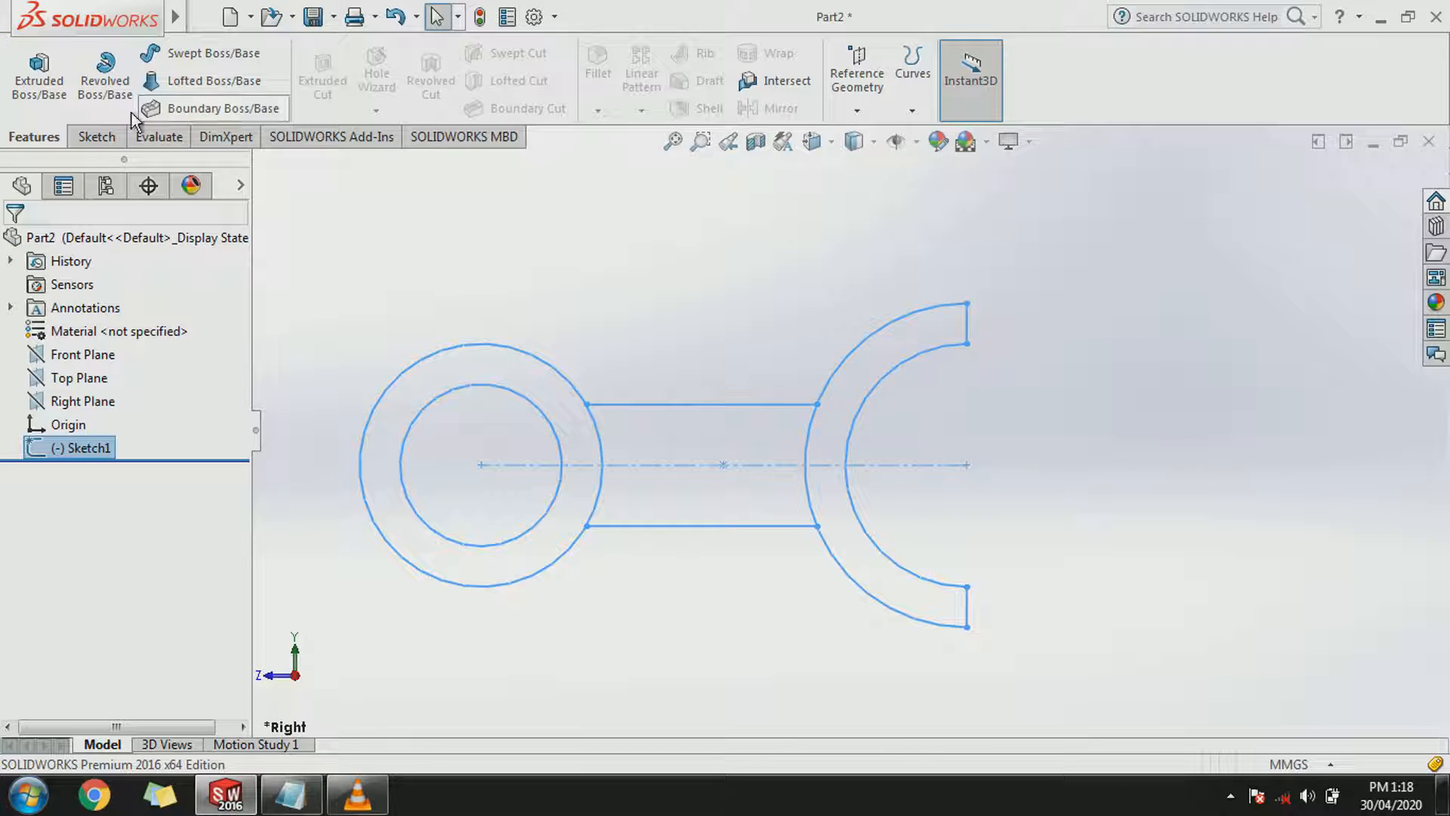
left_click(39, 75)
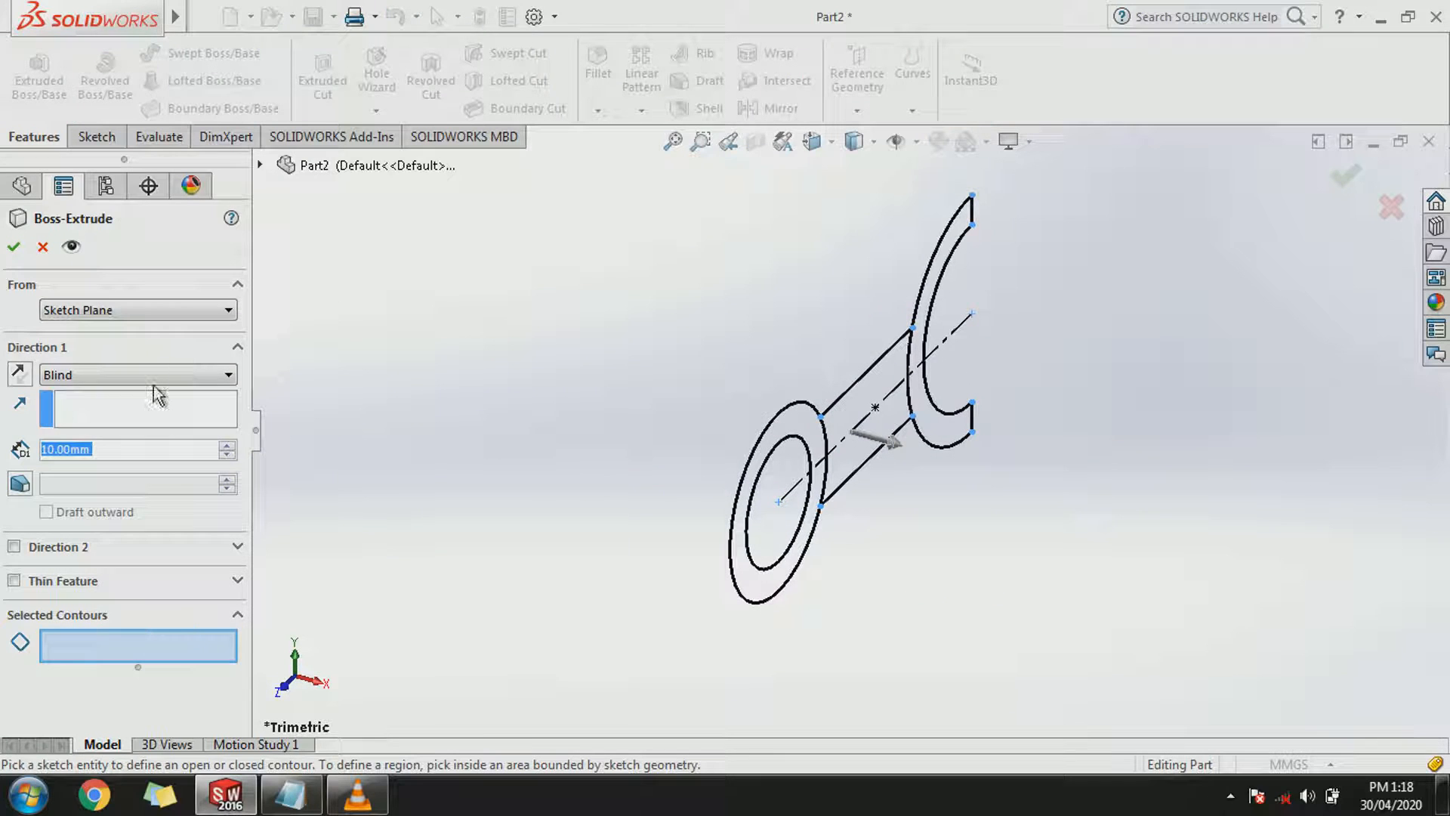
left_click(157, 378)
left_click(154, 463)
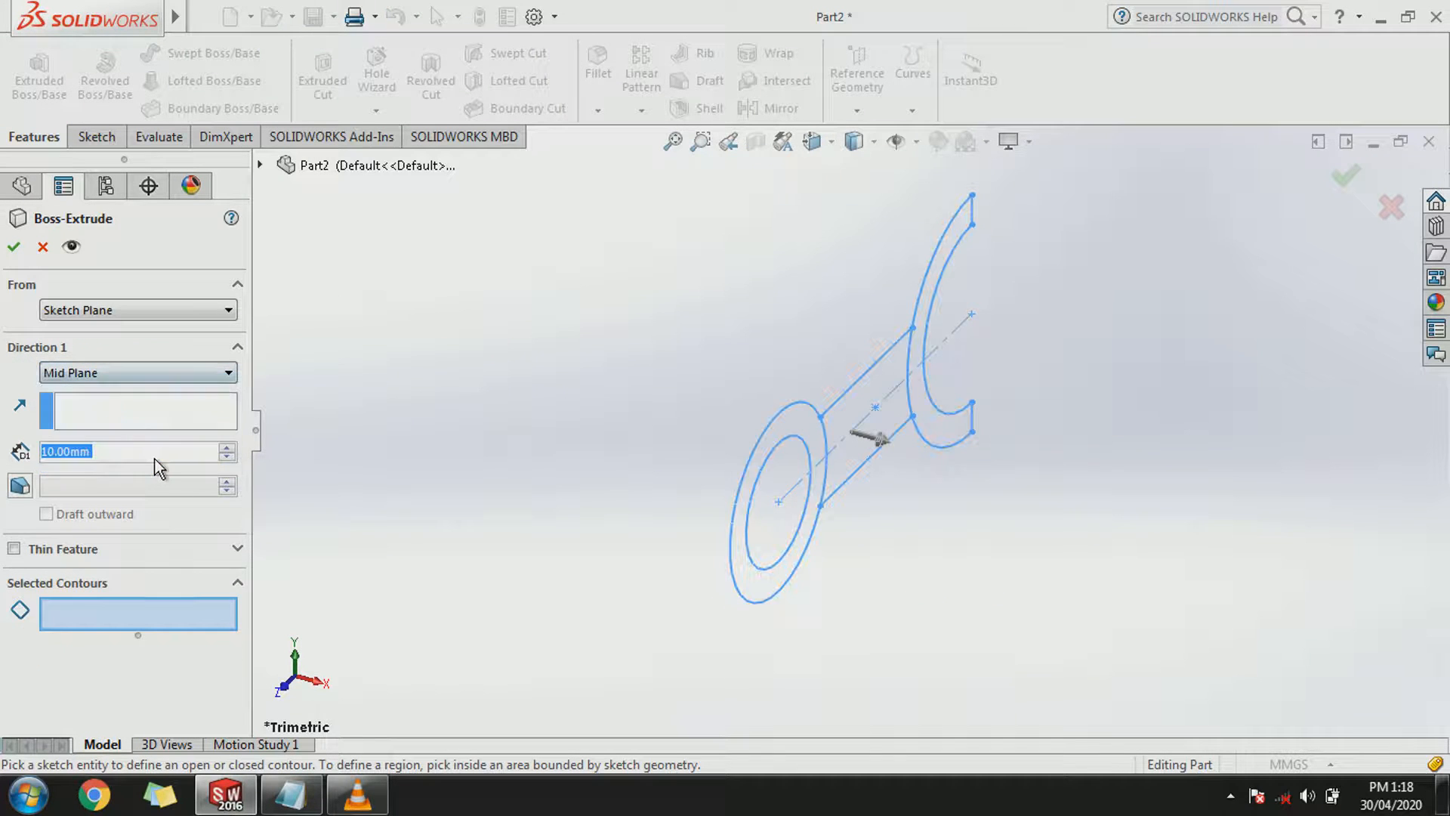
type("24")
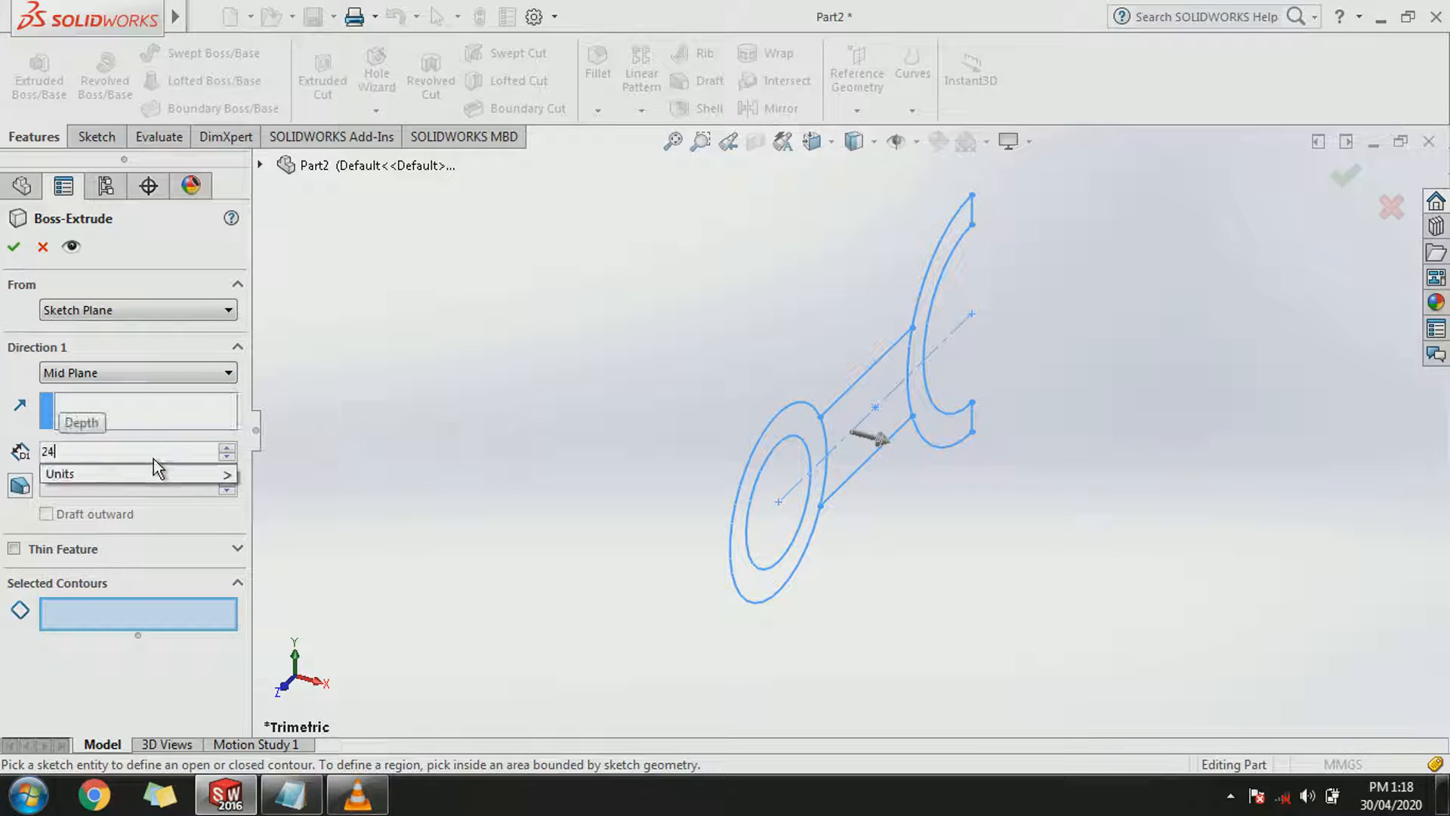
type(".13")
key("Return")
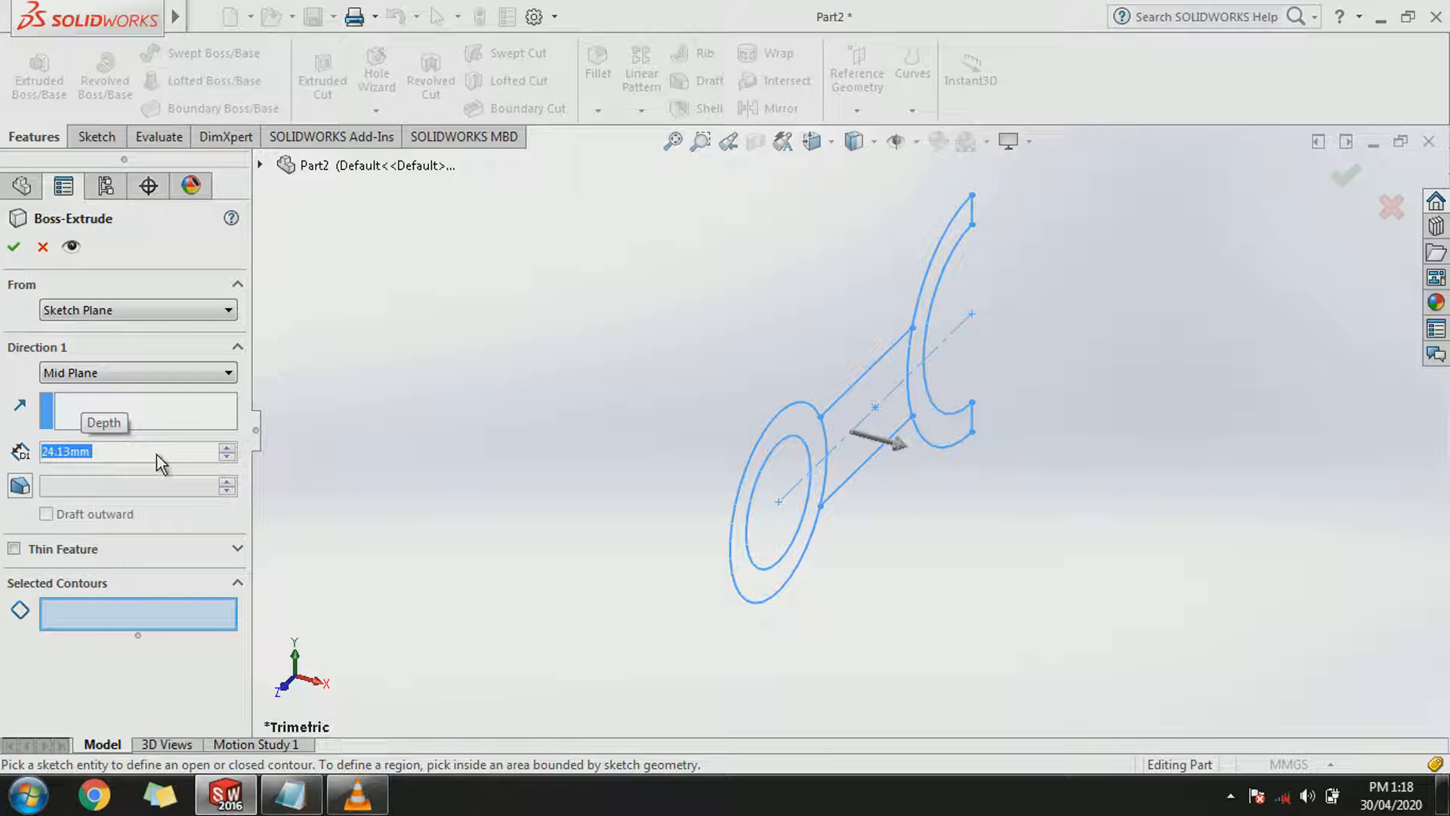
Extrude the full ring, shank and half-ring regions of the profile as the selected contours.
left_click(759, 504)
left_click(865, 406)
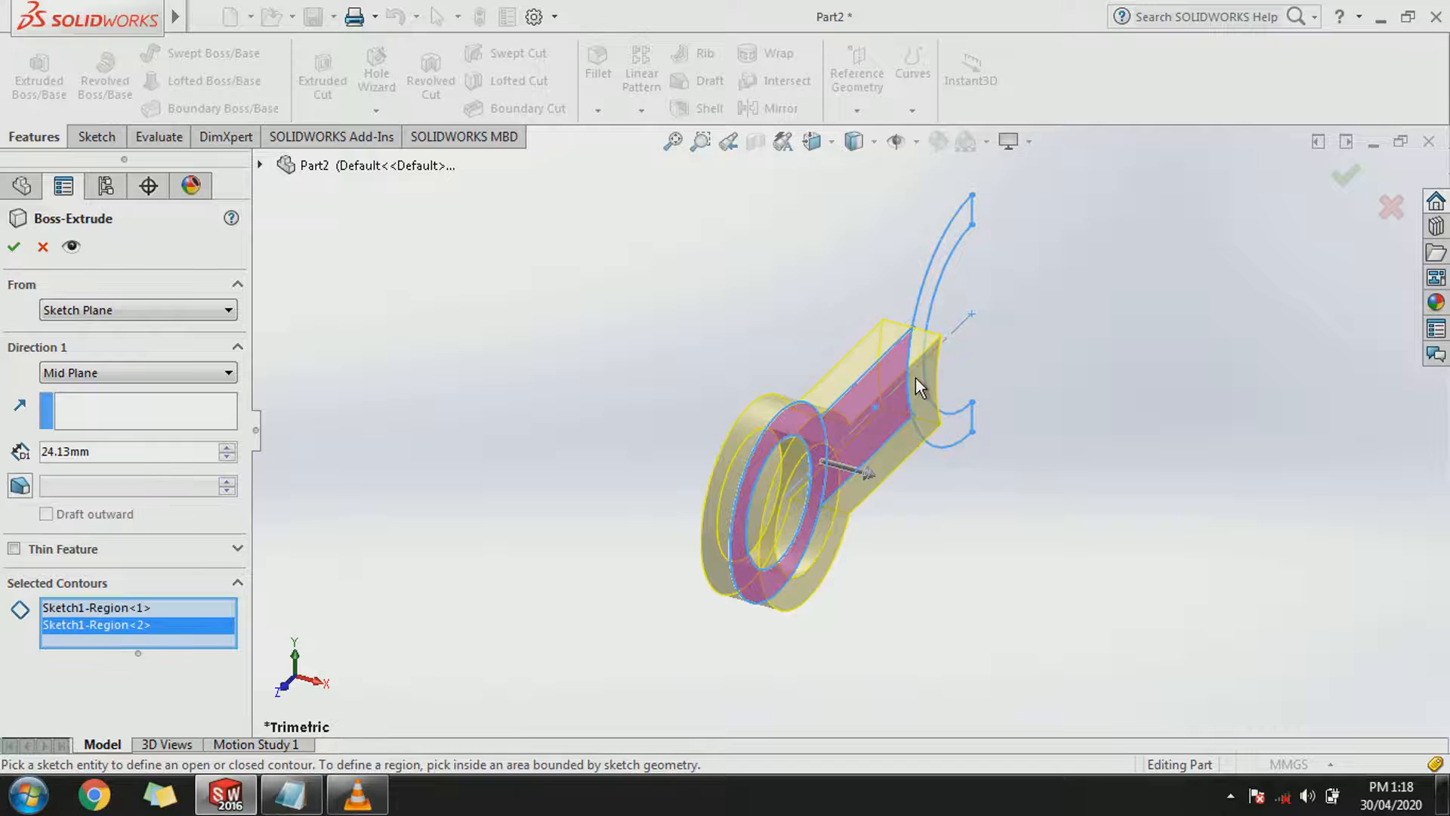
left_click(915, 378)
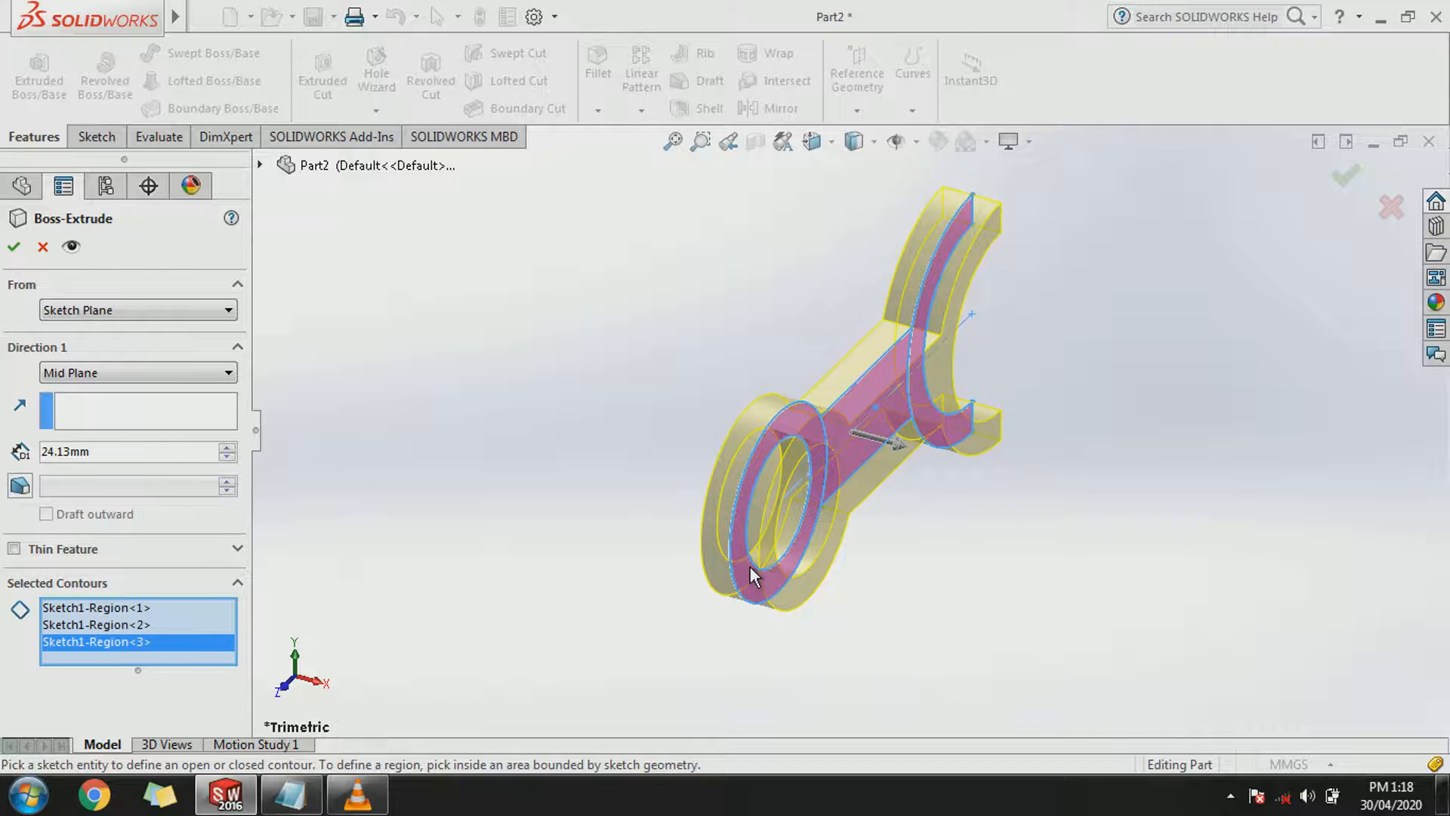
left_click(14, 248)
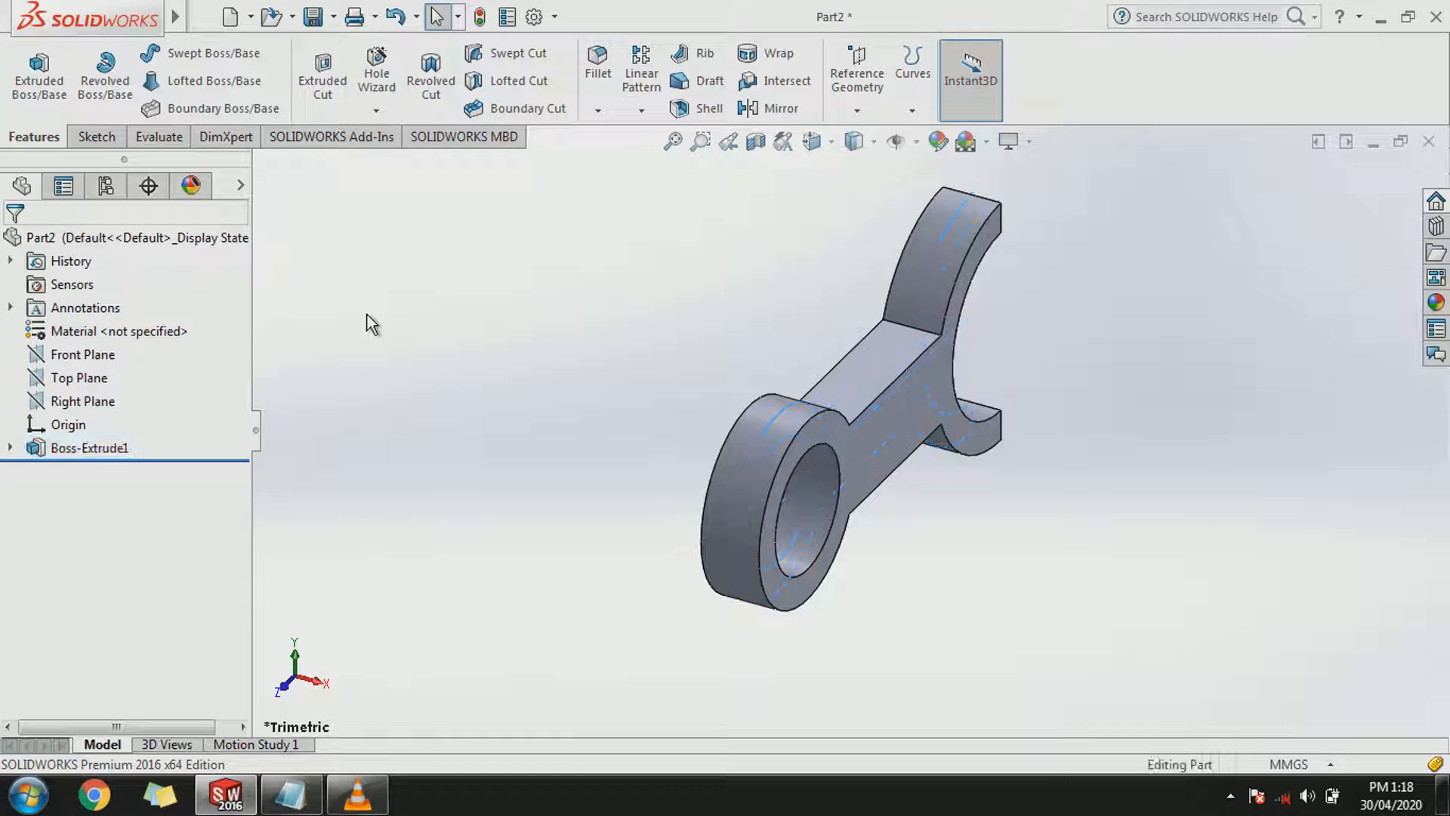
On the Right Plane, convert the full ring's hole edge into a sketch circle and offset it 12.70 mm outward.
left_click(81, 404)
left_click(107, 371)
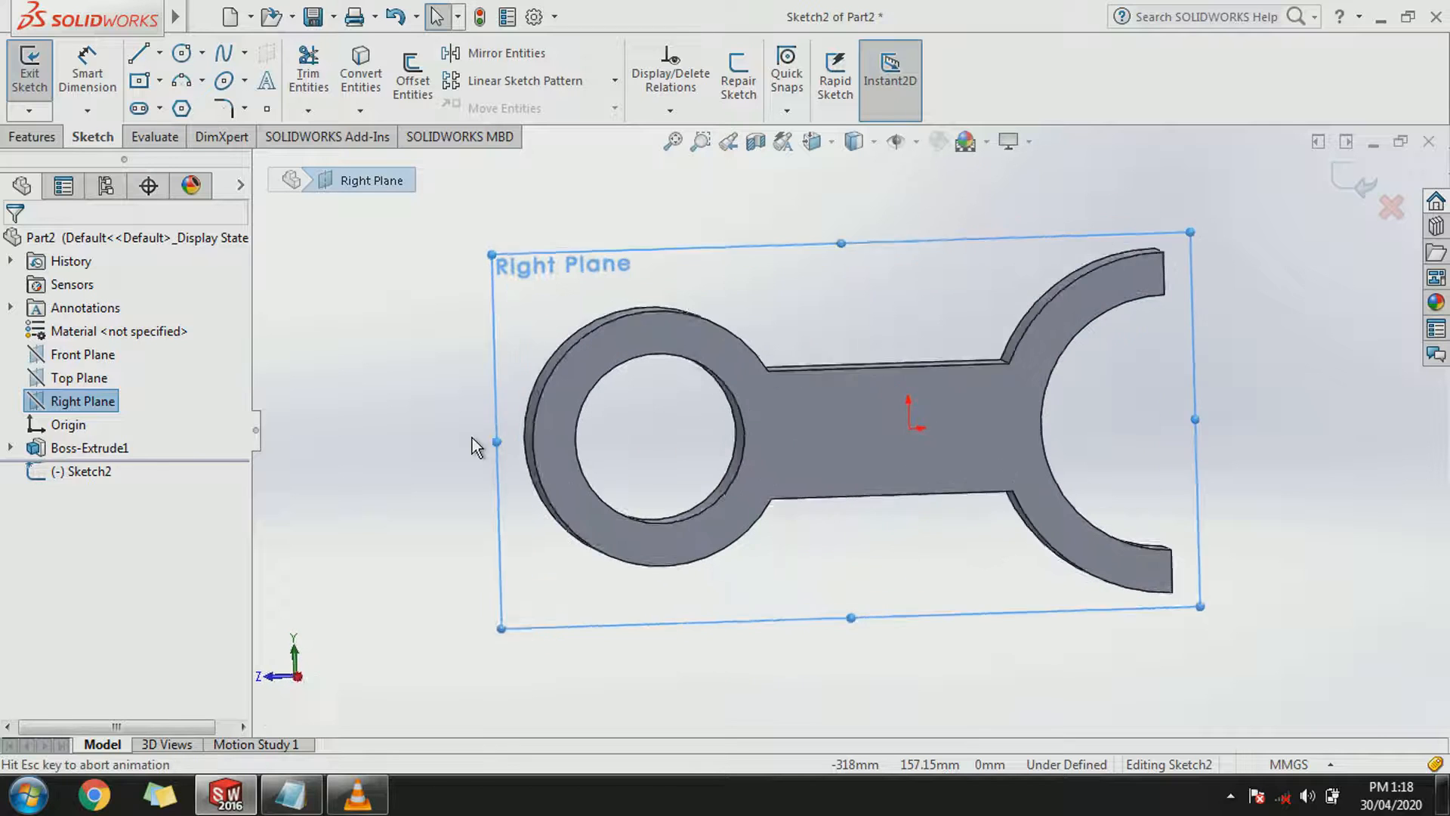
left_click(686, 350)
left_click(361, 67)
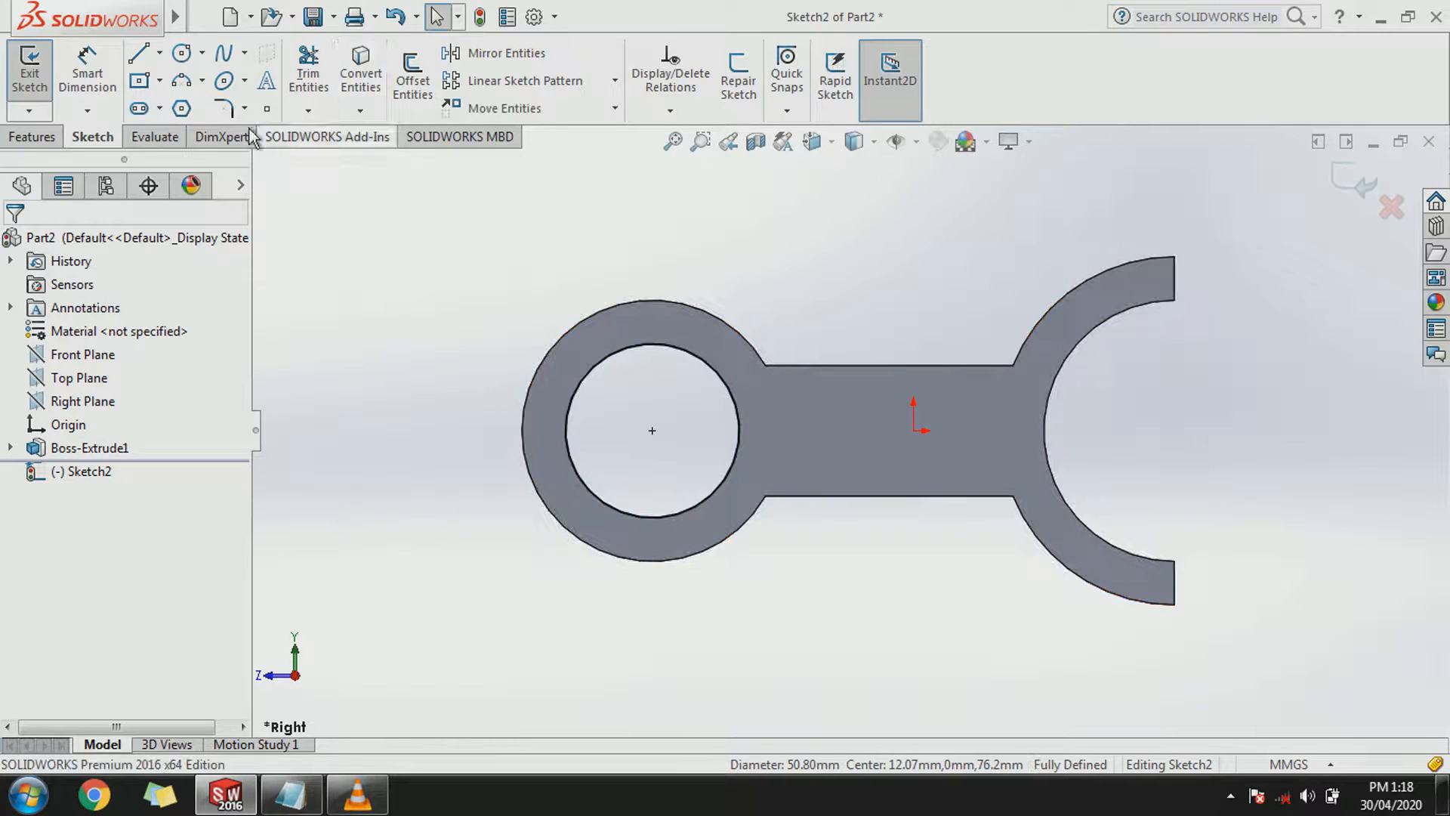
left_click(410, 82)
left_click(618, 347)
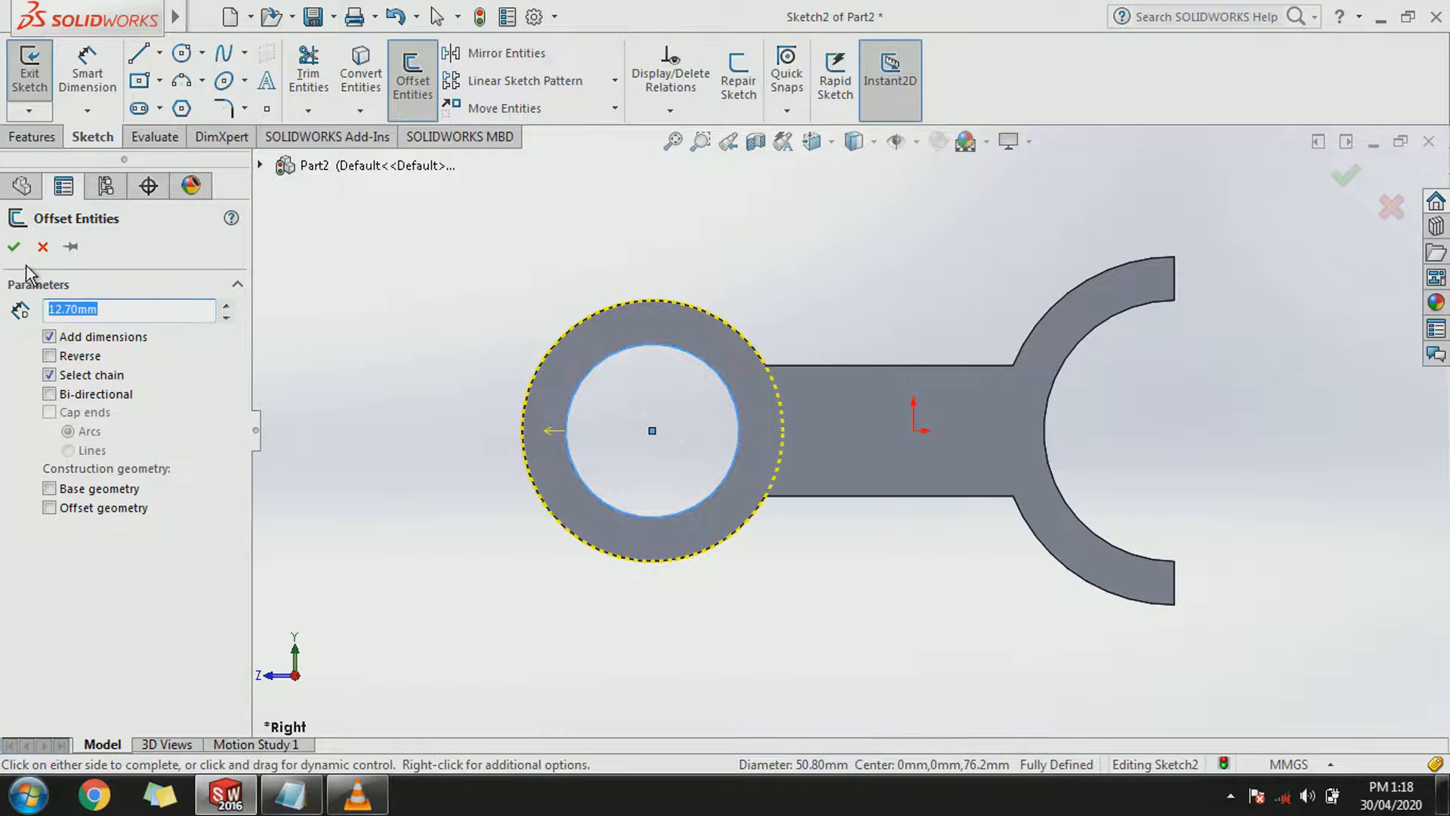
left_click(13, 246)
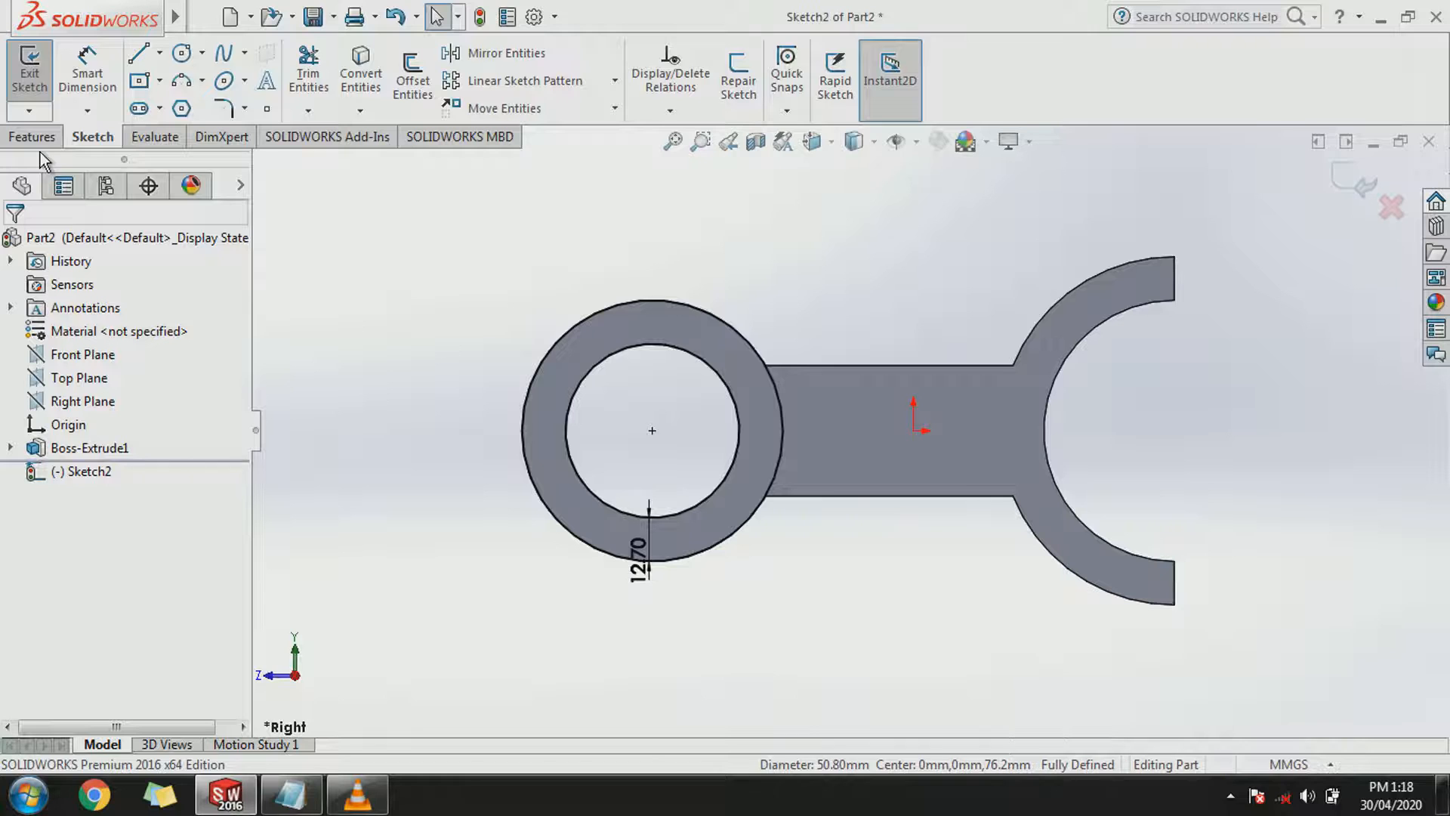
Exit the sketch and extrude its ring 31.75 mm with Mid Plane, merging it with the rod.
left_click(29, 76)
left_click(24, 93)
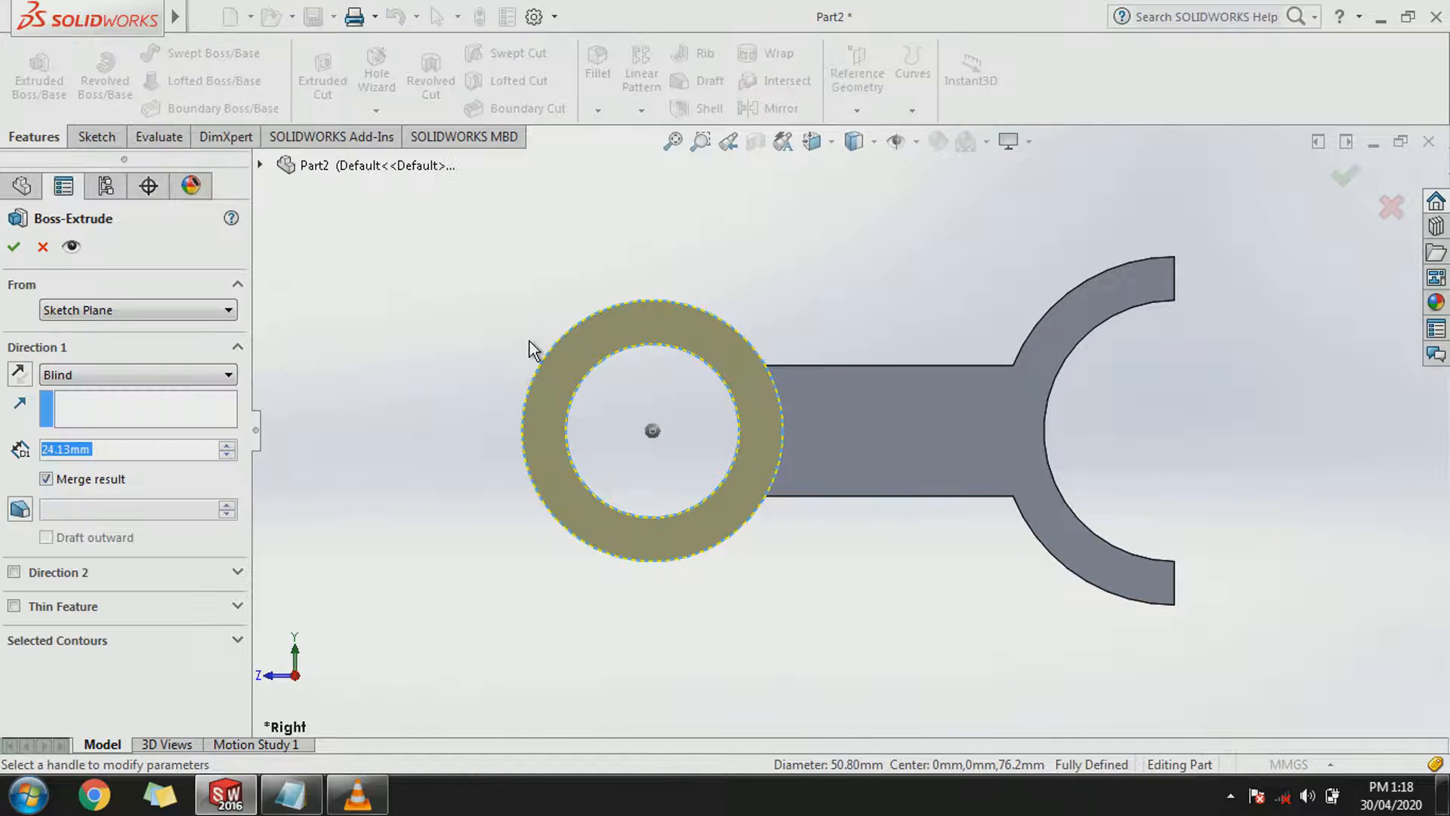
left_click(210, 376)
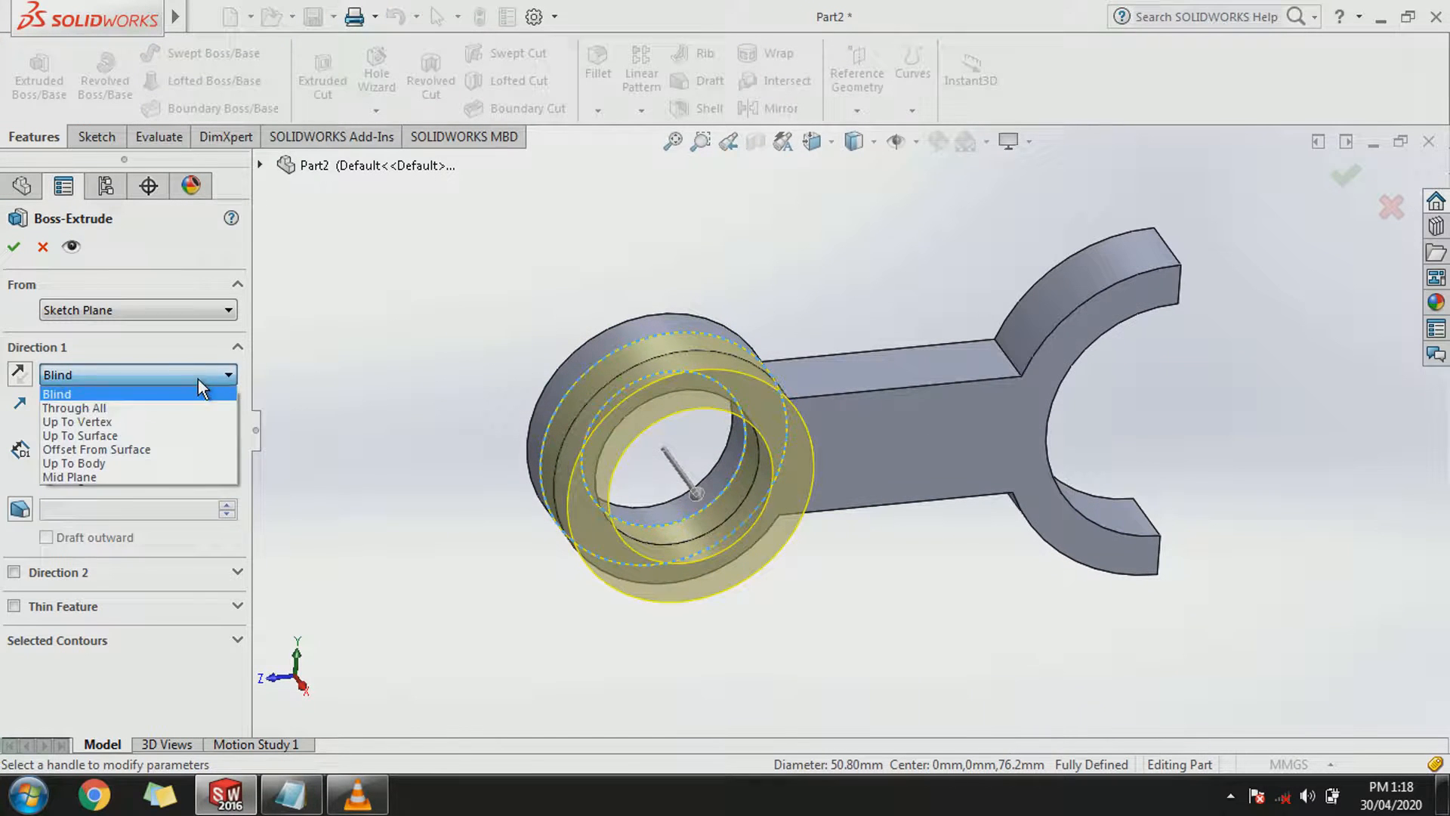
left_click(174, 476)
type("3")
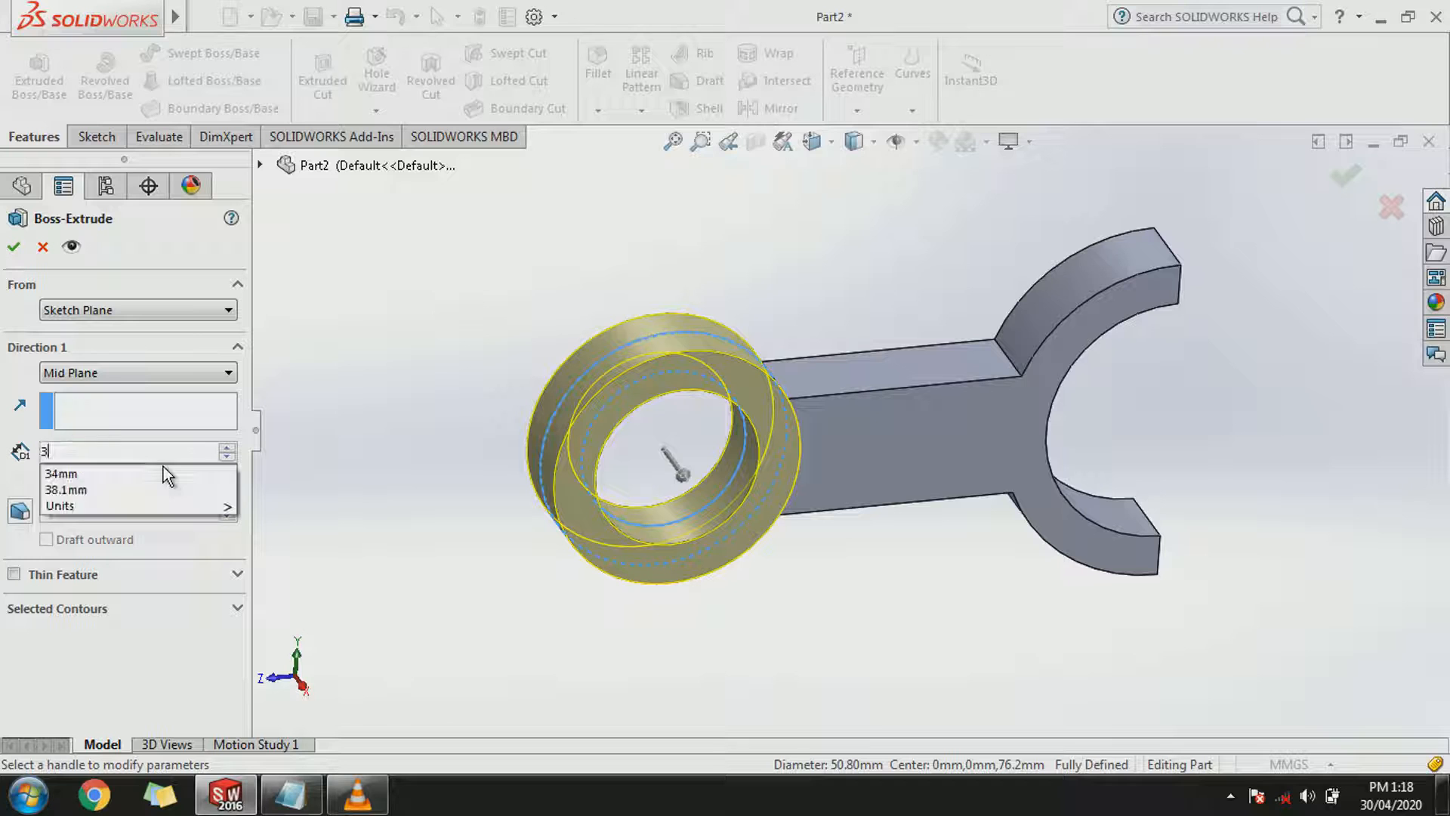
type("1.75")
key("Return")
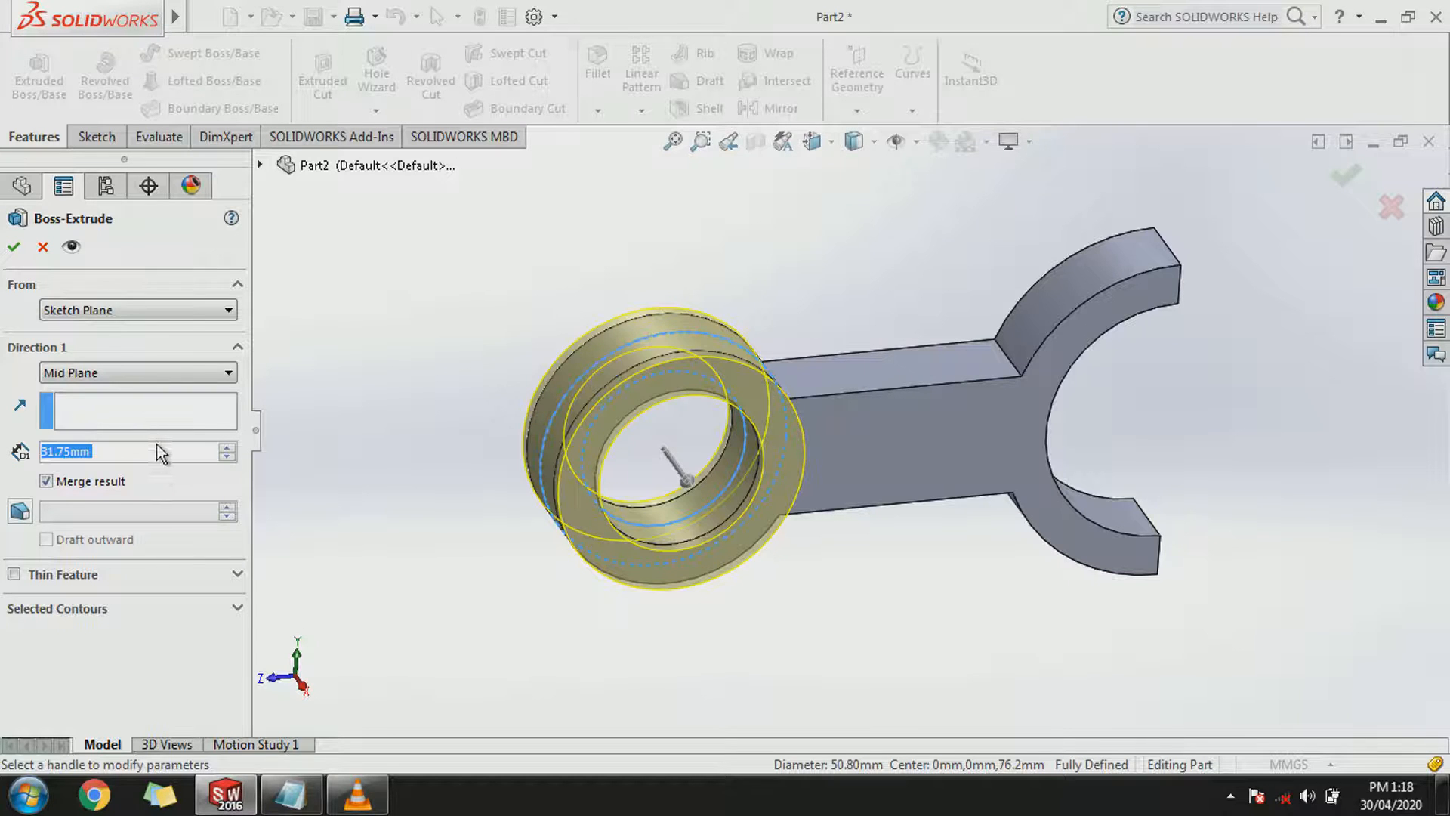
left_click(13, 246)
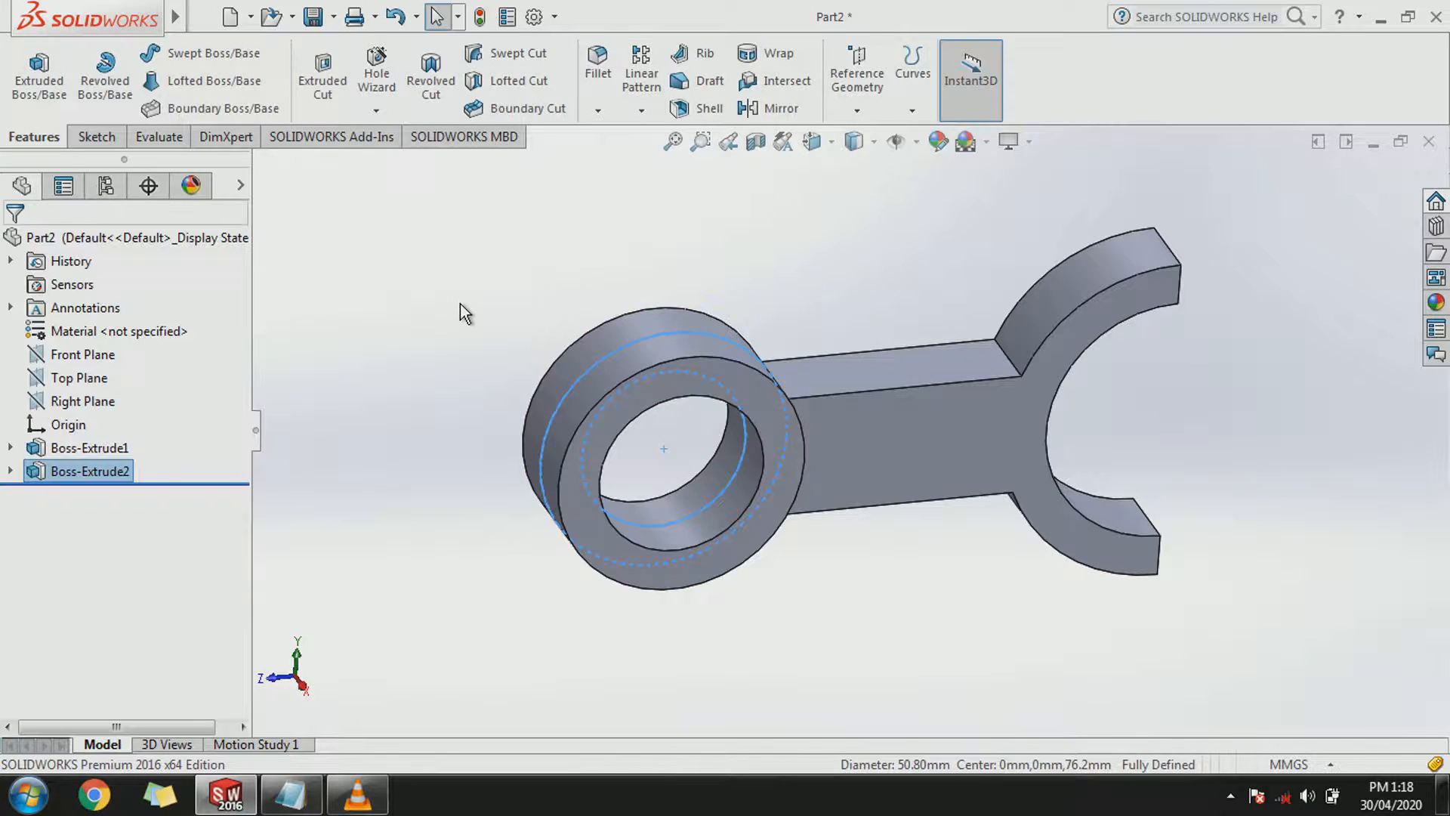
On the half ring's lower end face, sketch a circle about 16.26 mm in diameter, centred on the midpoint of the face's outer edge.
middle_click_drag(930, 649, 819, 661)
left_click(1098, 544)
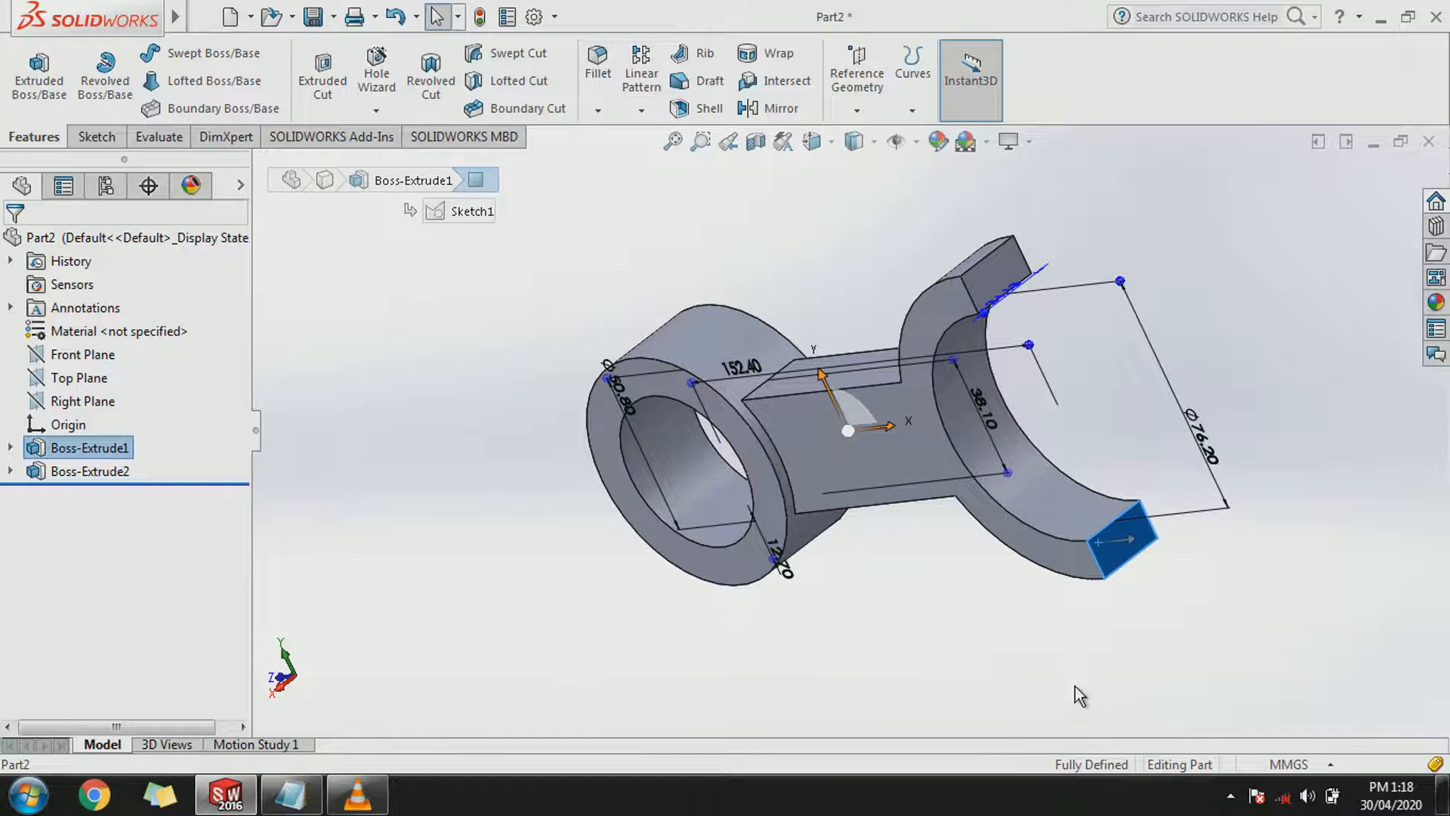
key("ctrl+8")
left_click(1076, 686)
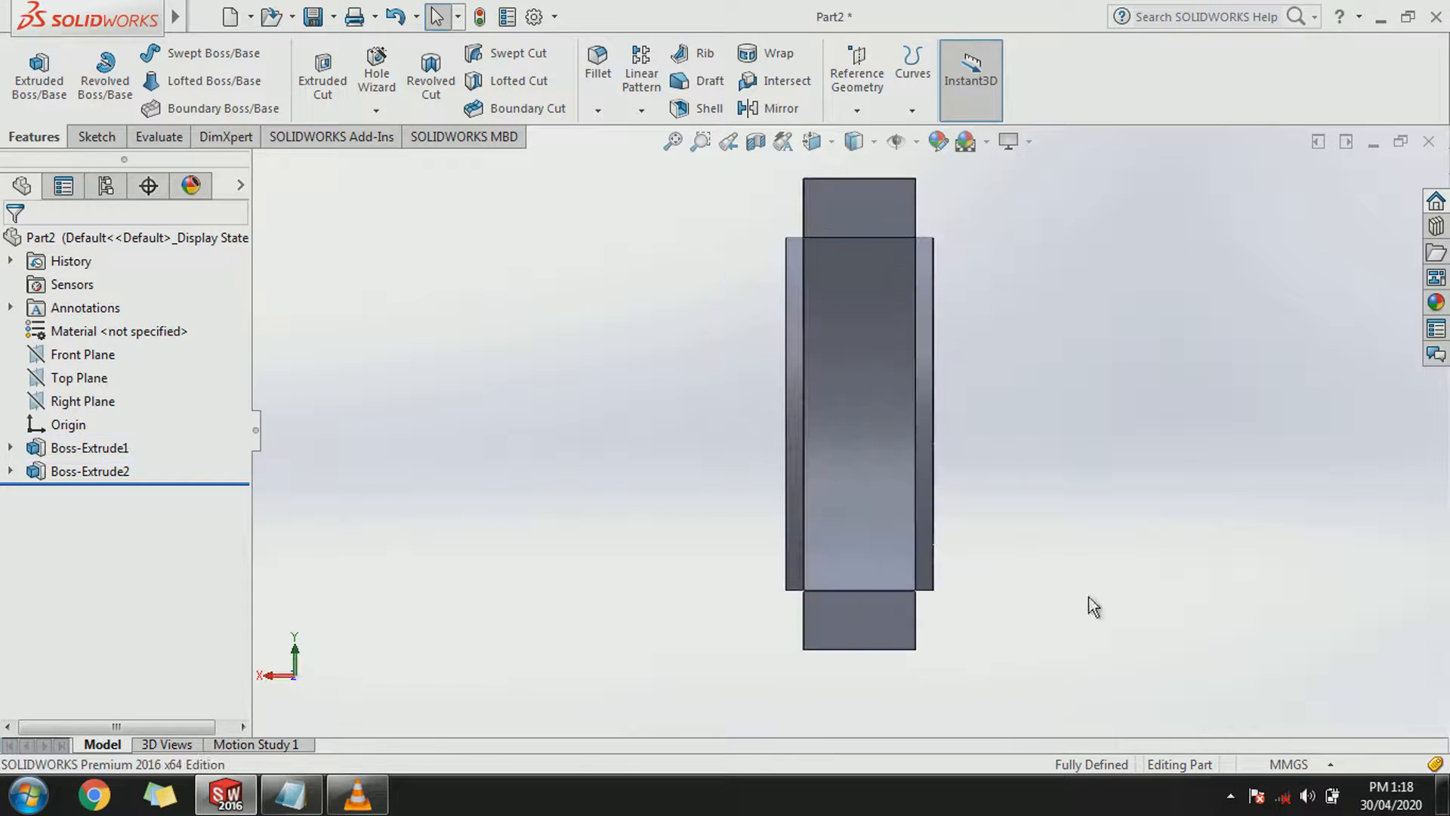
left_click(94, 138)
left_click(29, 68)
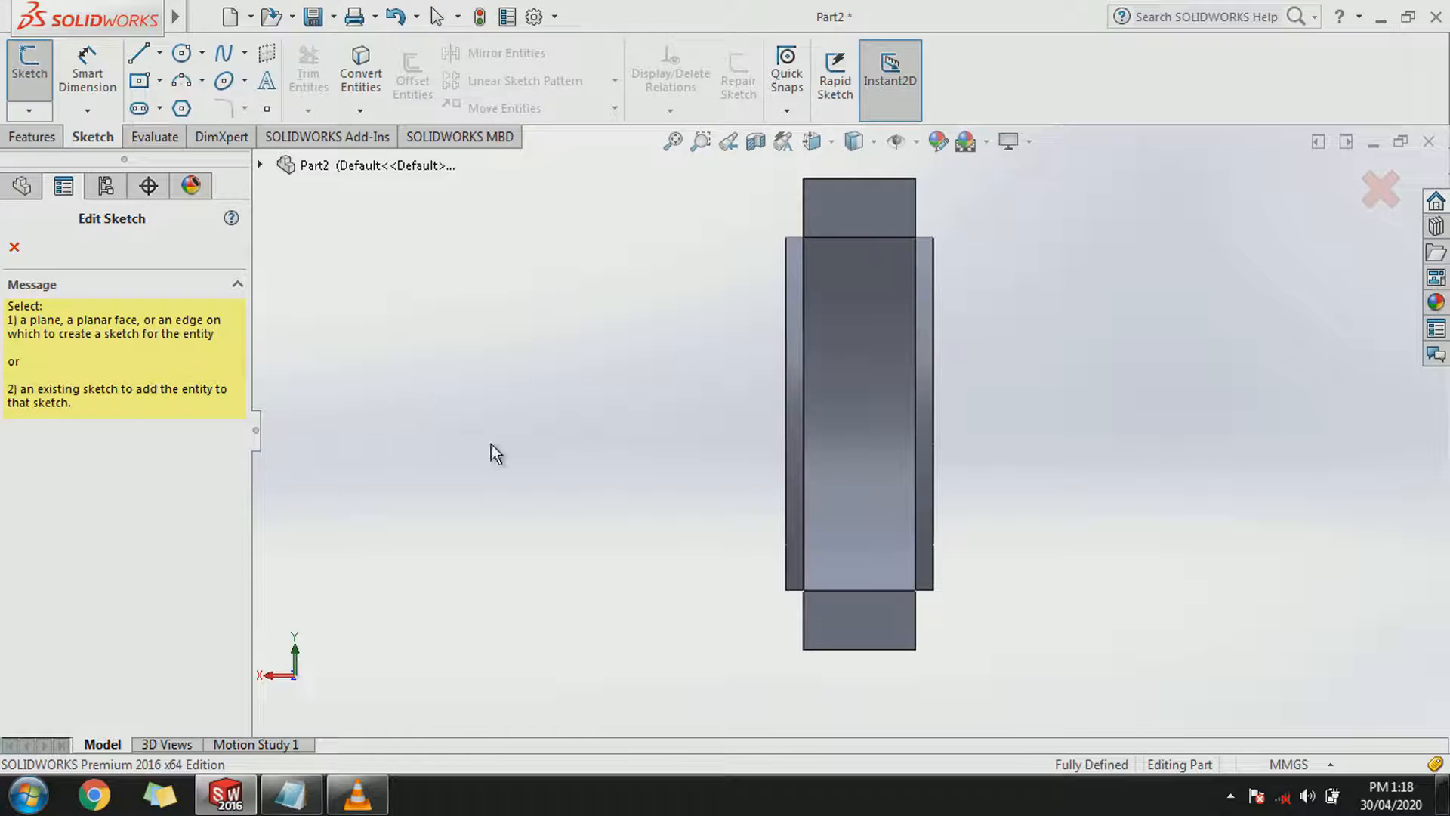
left_click(866, 610)
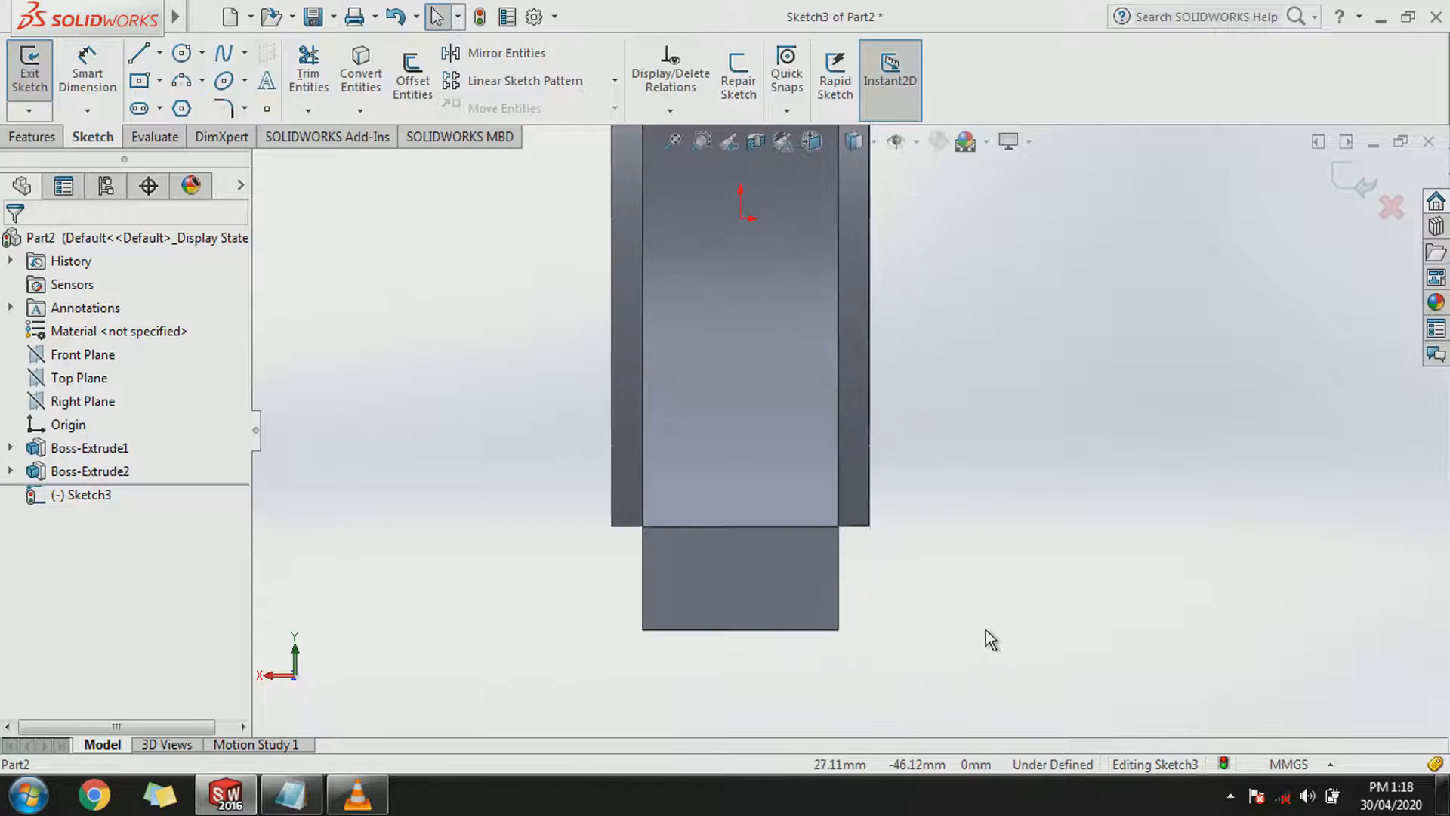
left_click(186, 54)
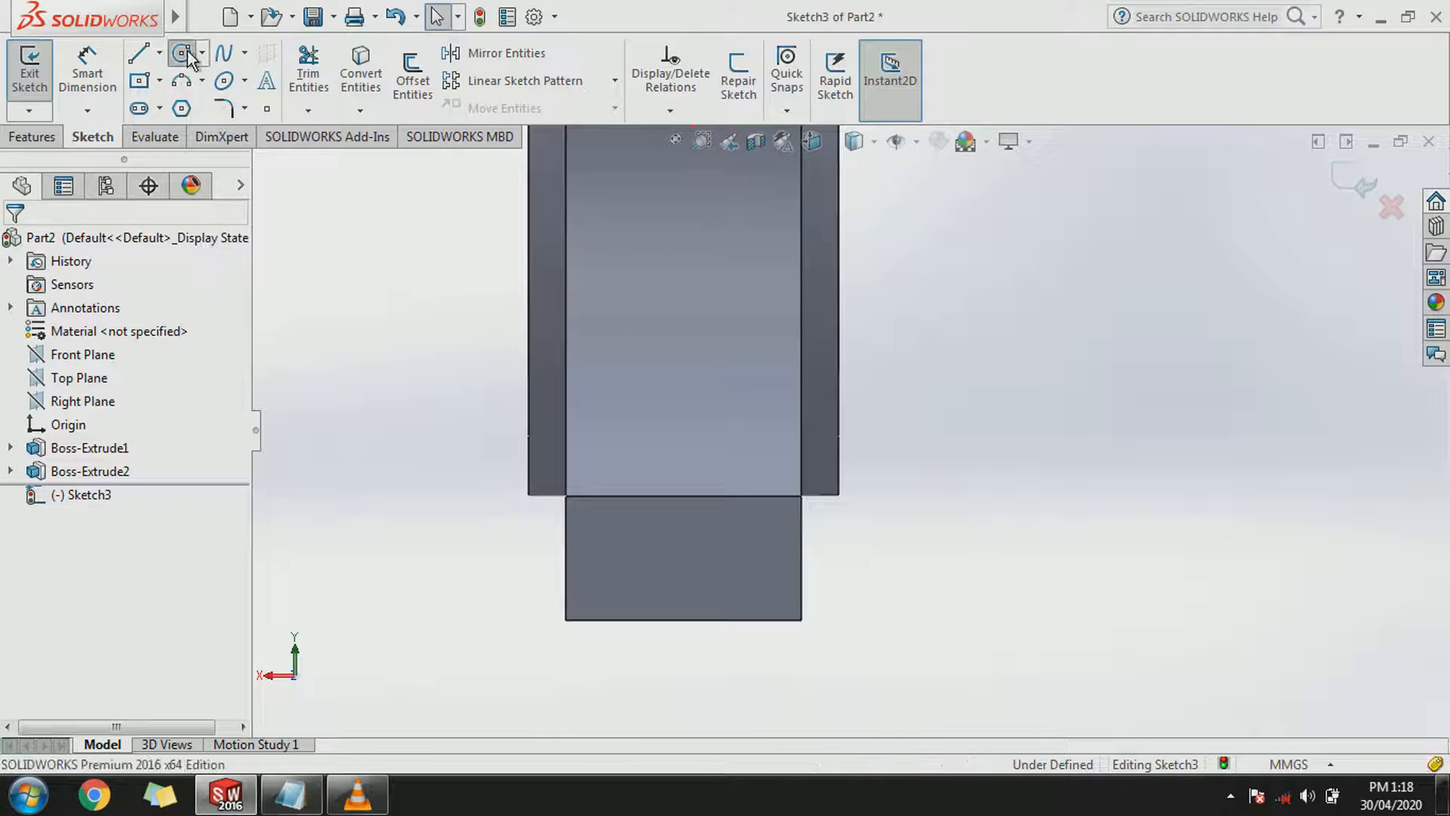
left_click(685, 622)
left_click(650, 694)
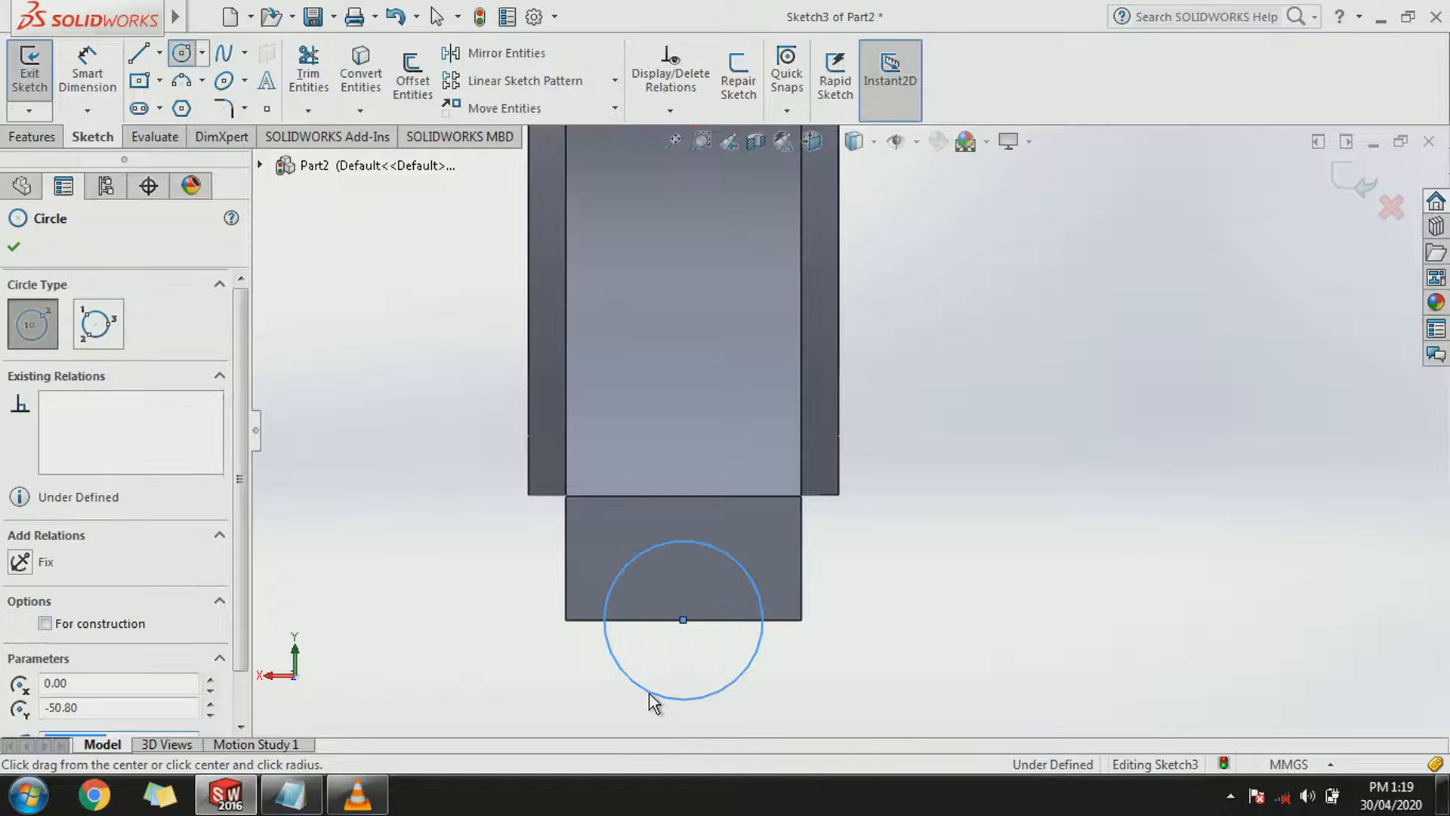
right_click(654, 697)
left_click(706, 568)
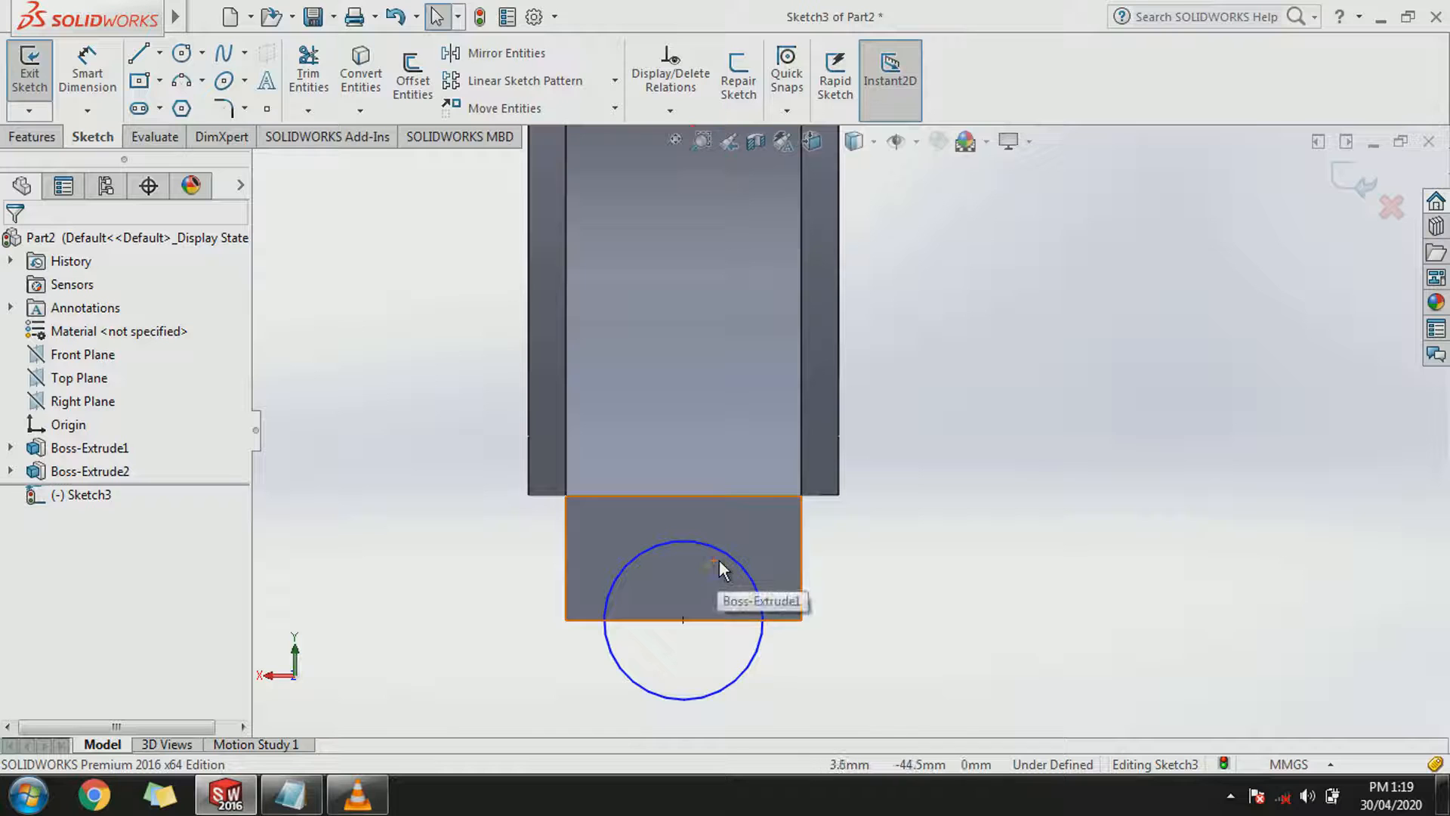
Dimension the circle on the half ring's lower end face to a diameter of 19.05 mm.
left_click(86, 74)
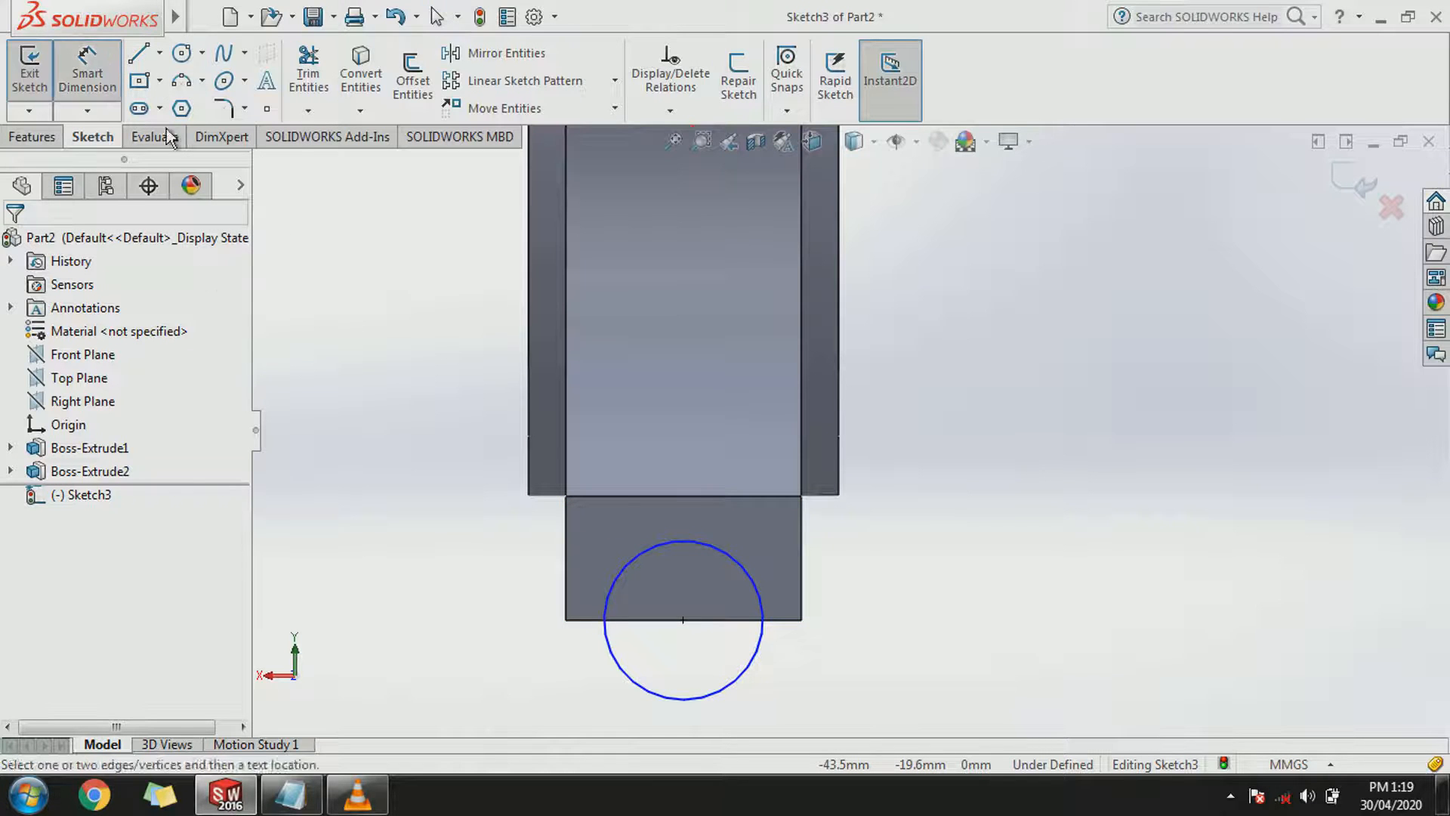
left_click(738, 570)
left_click(891, 569)
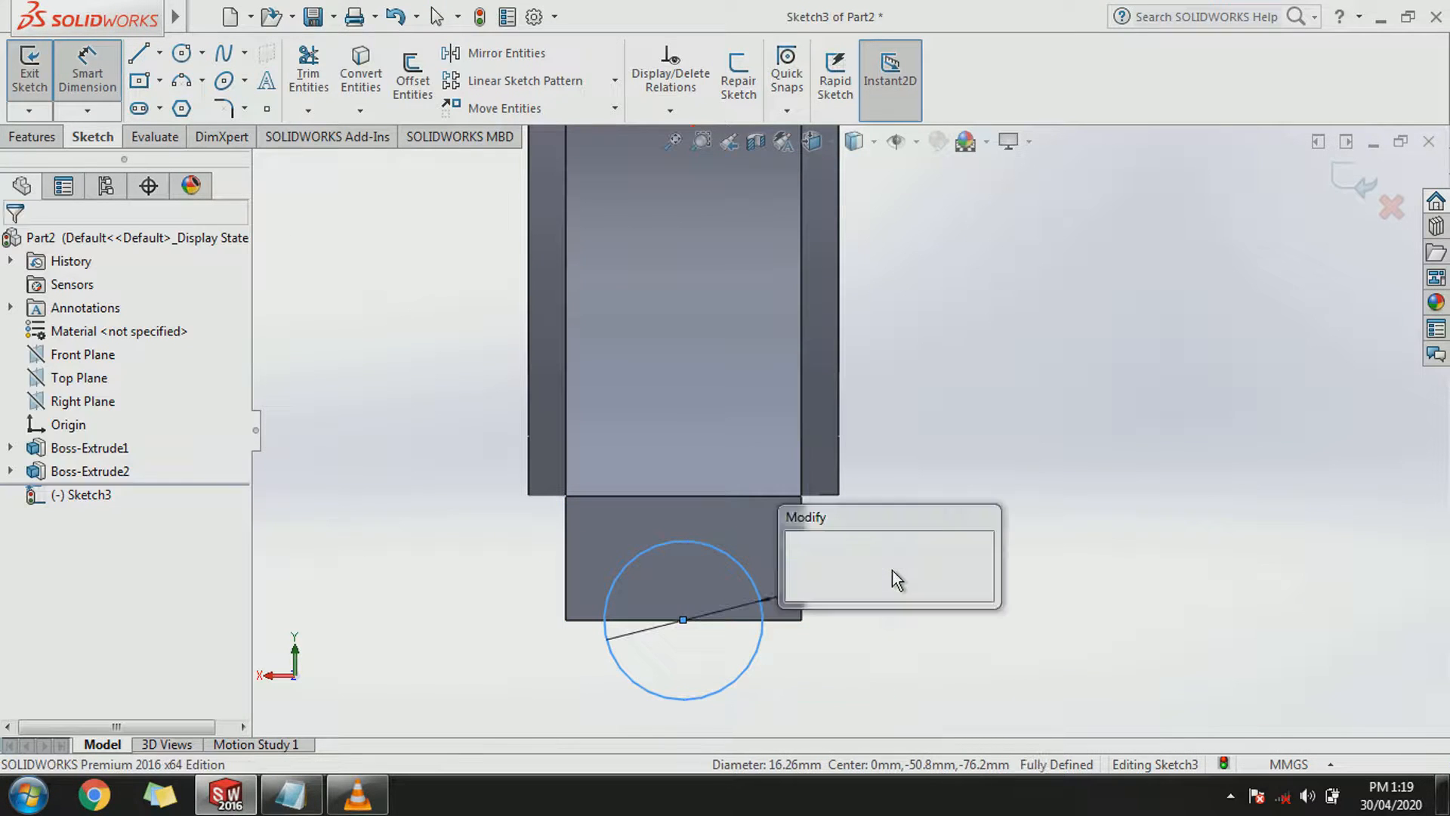
type("19.05")
key("Return")
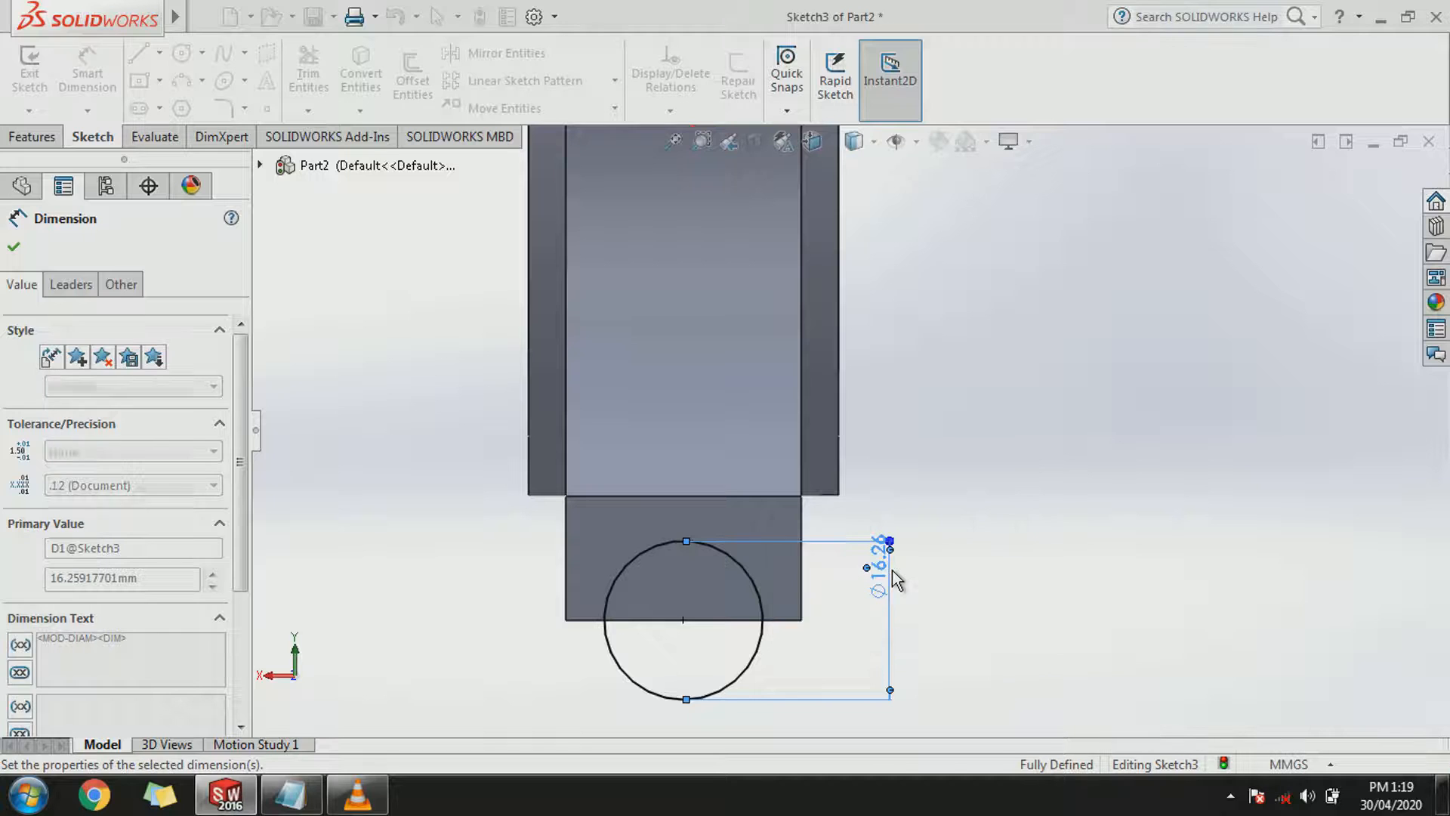
left_click(14, 248)
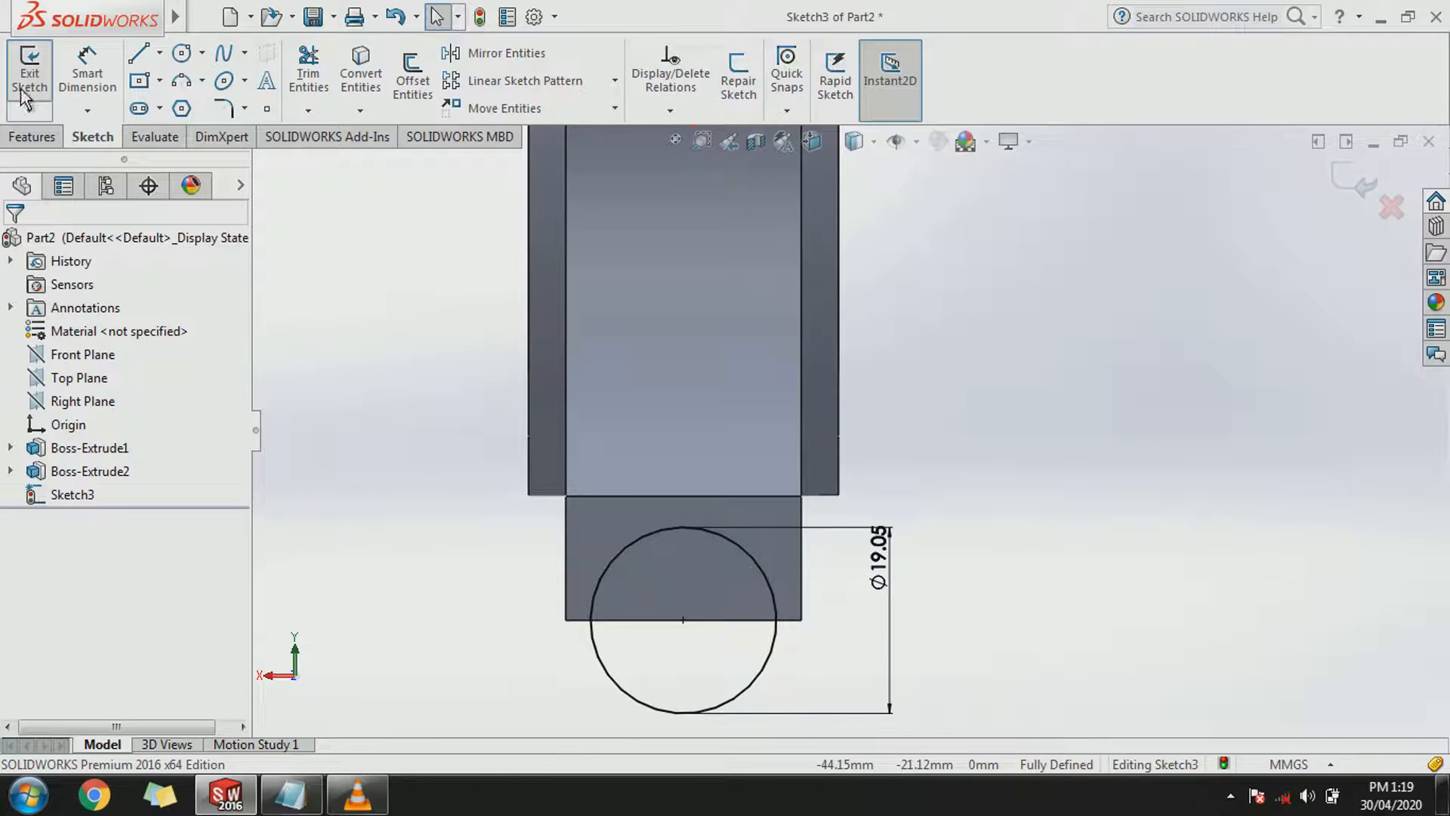
Extrude the 19.05 mm circle as a Blind boss 25.4 mm deep, reversed to run back alongside the half ring.
left_click(27, 85)
left_click(34, 136)
left_click(40, 71)
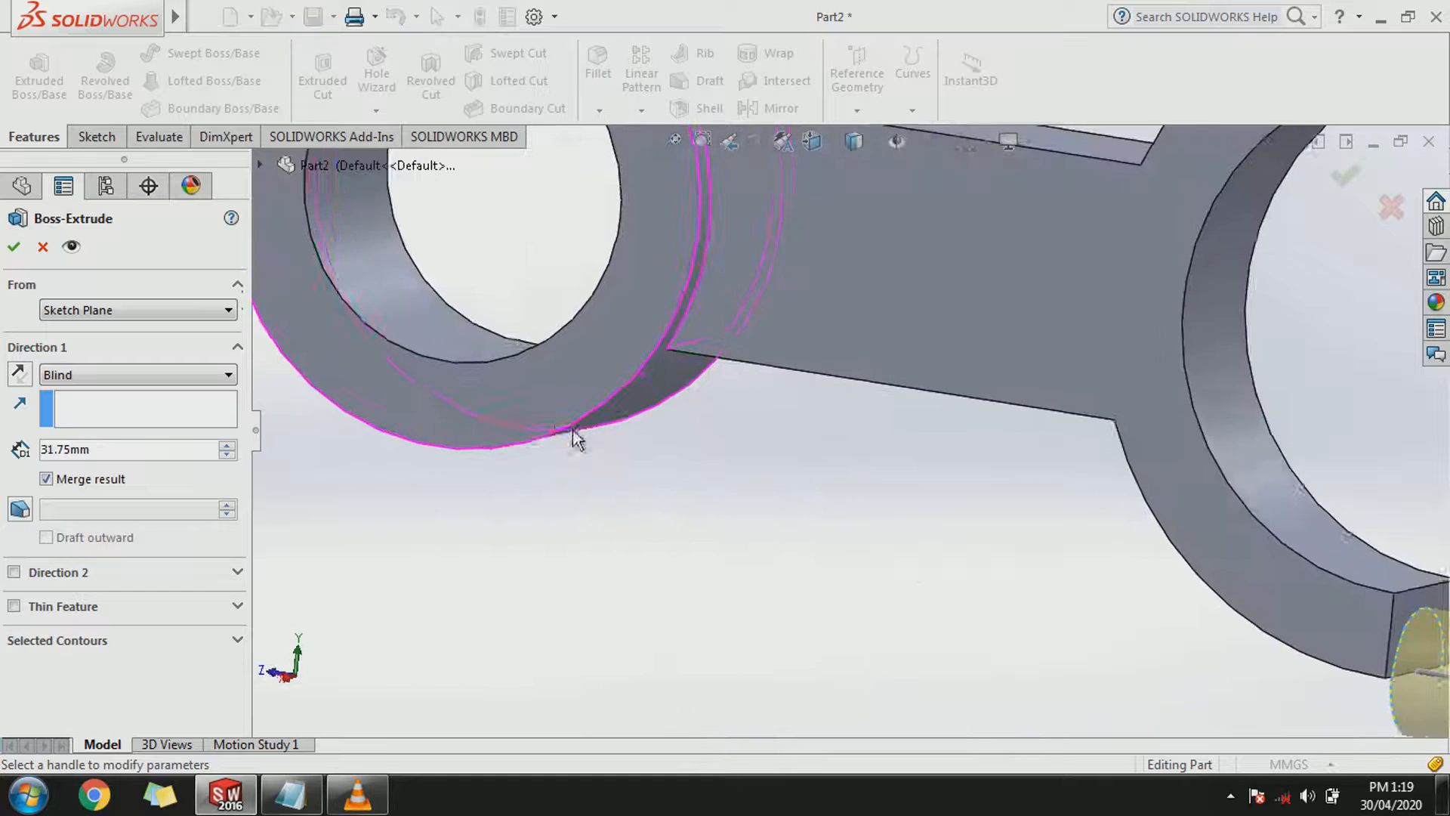
left_click(22, 377)
double_click(140, 455)
type("2")
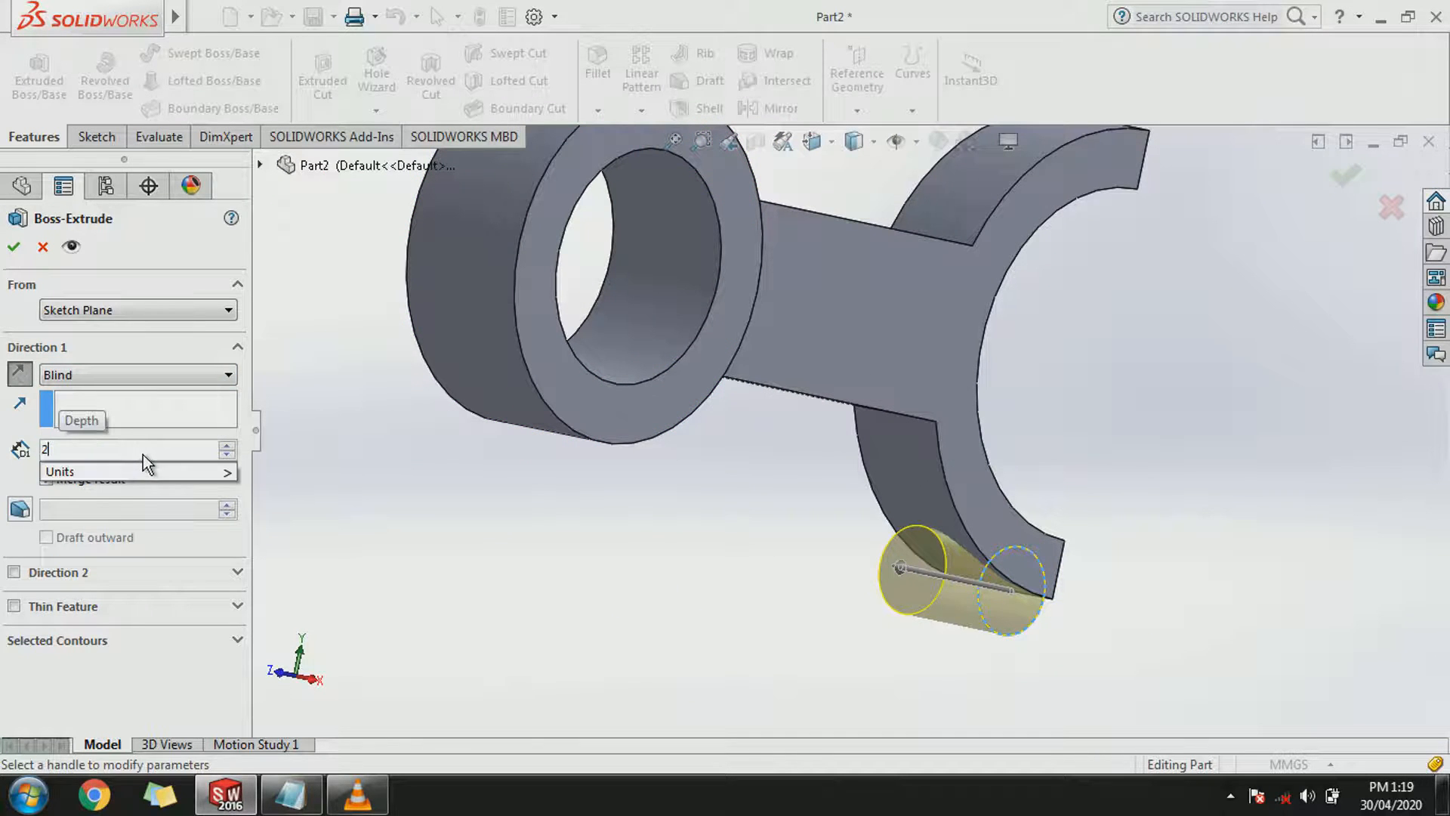
type("5.4")
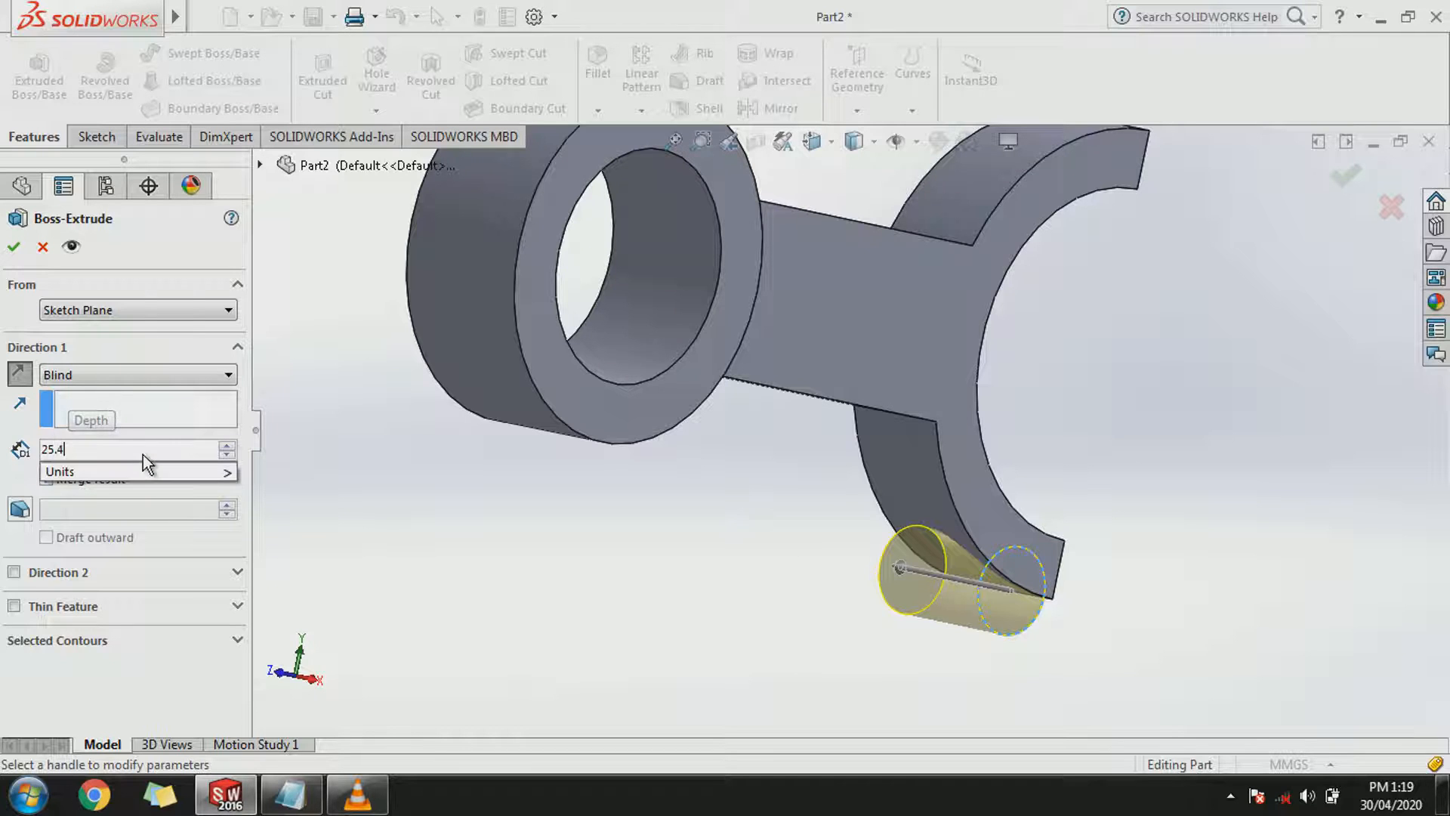
key("Return")
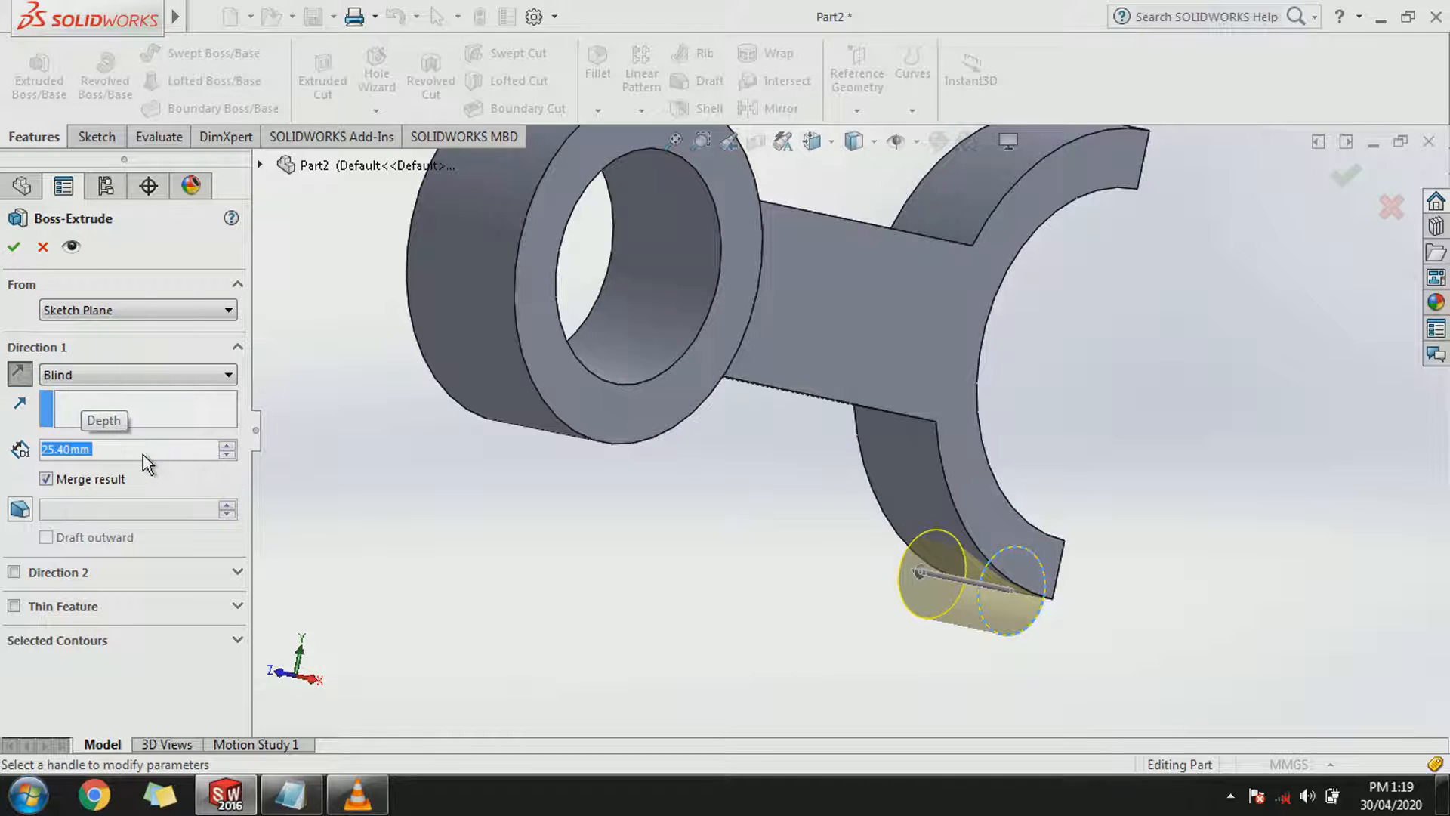
left_click(13, 248)
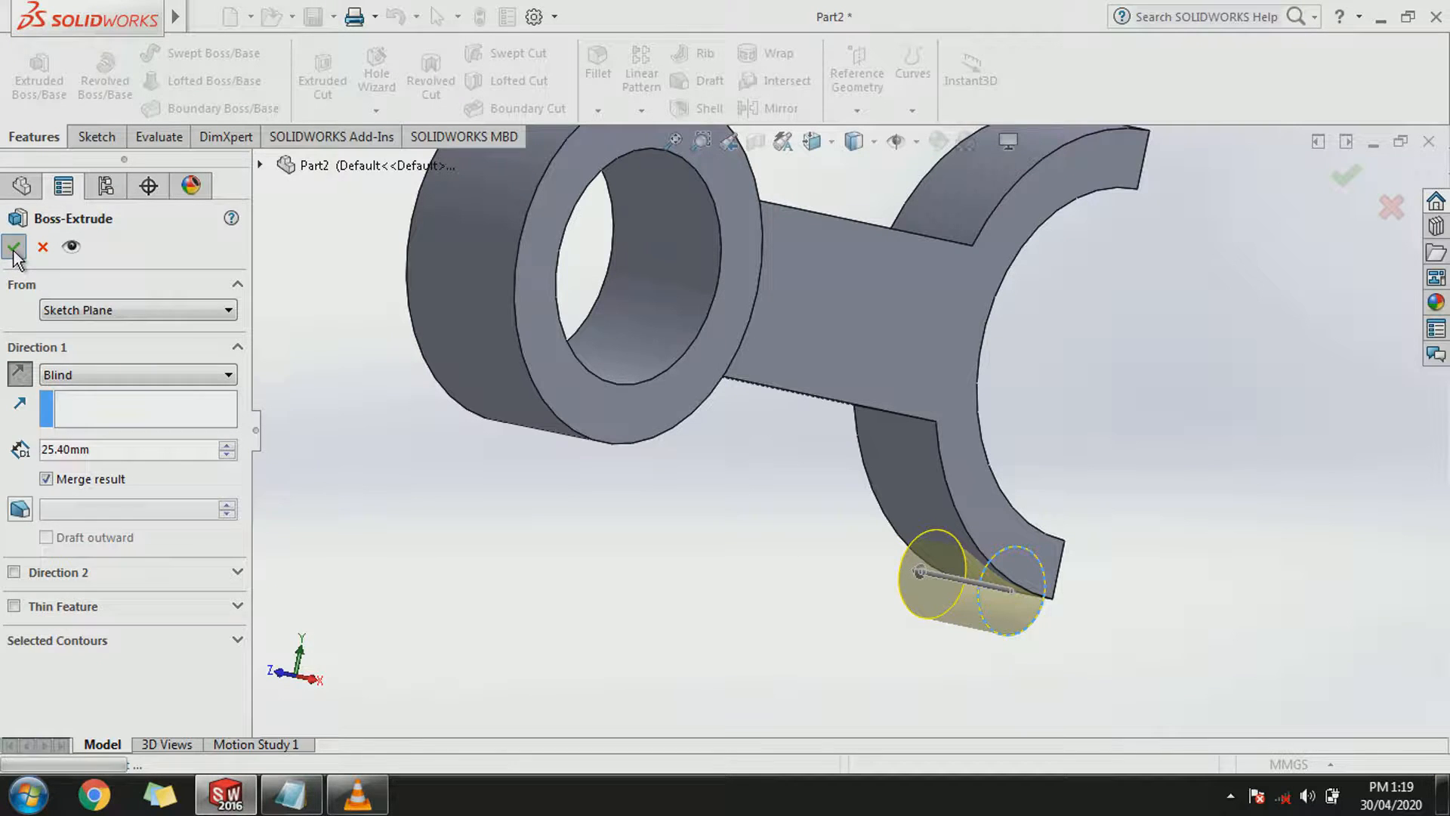
Open a new sketch on the flat end face of the 19.05 mm boss, viewed straight on.
left_click(926, 584)
key("ctrl+8")
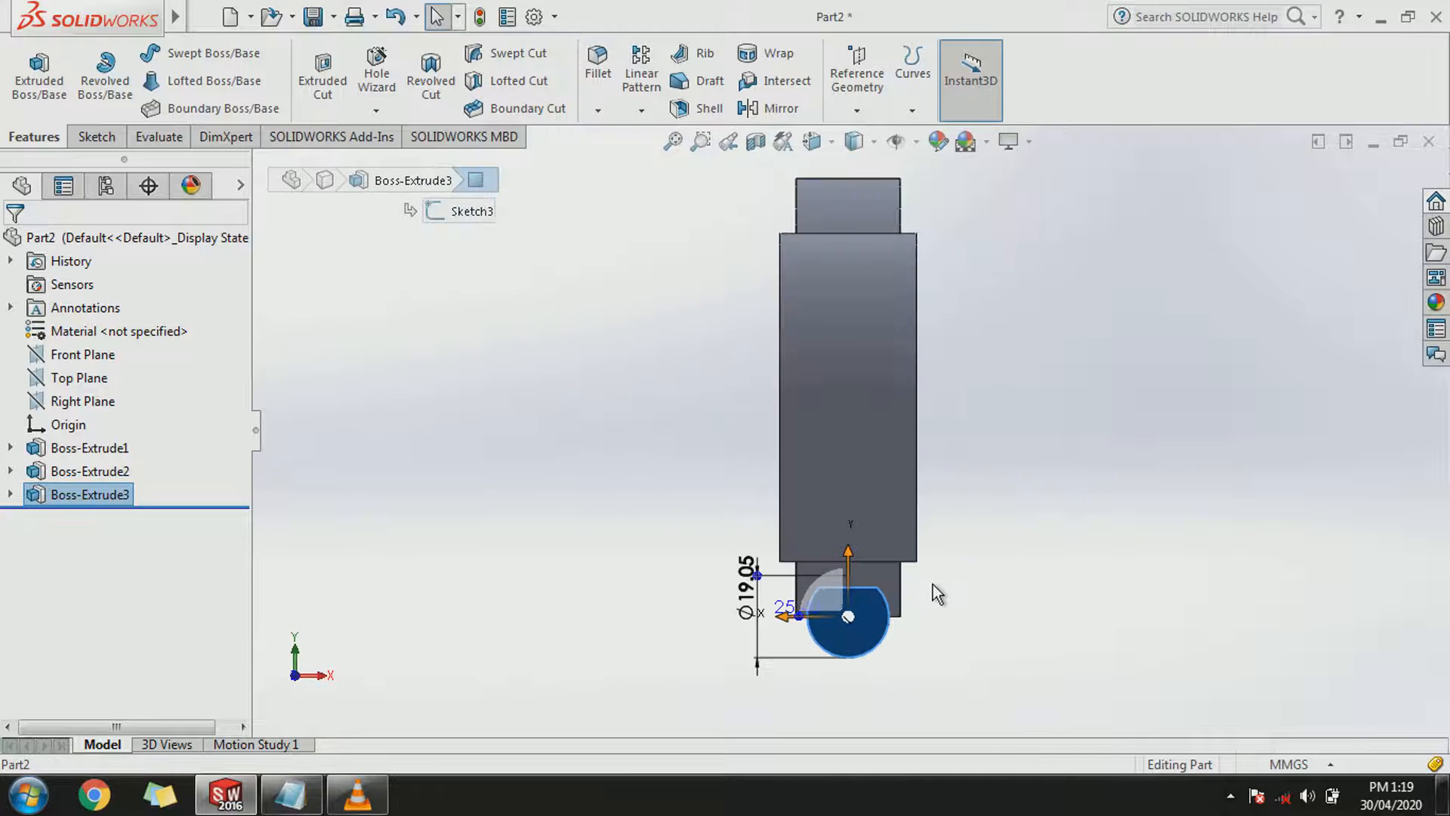
left_click(954, 656)
scroll(907, 633, "down", 4)
left_click(769, 581)
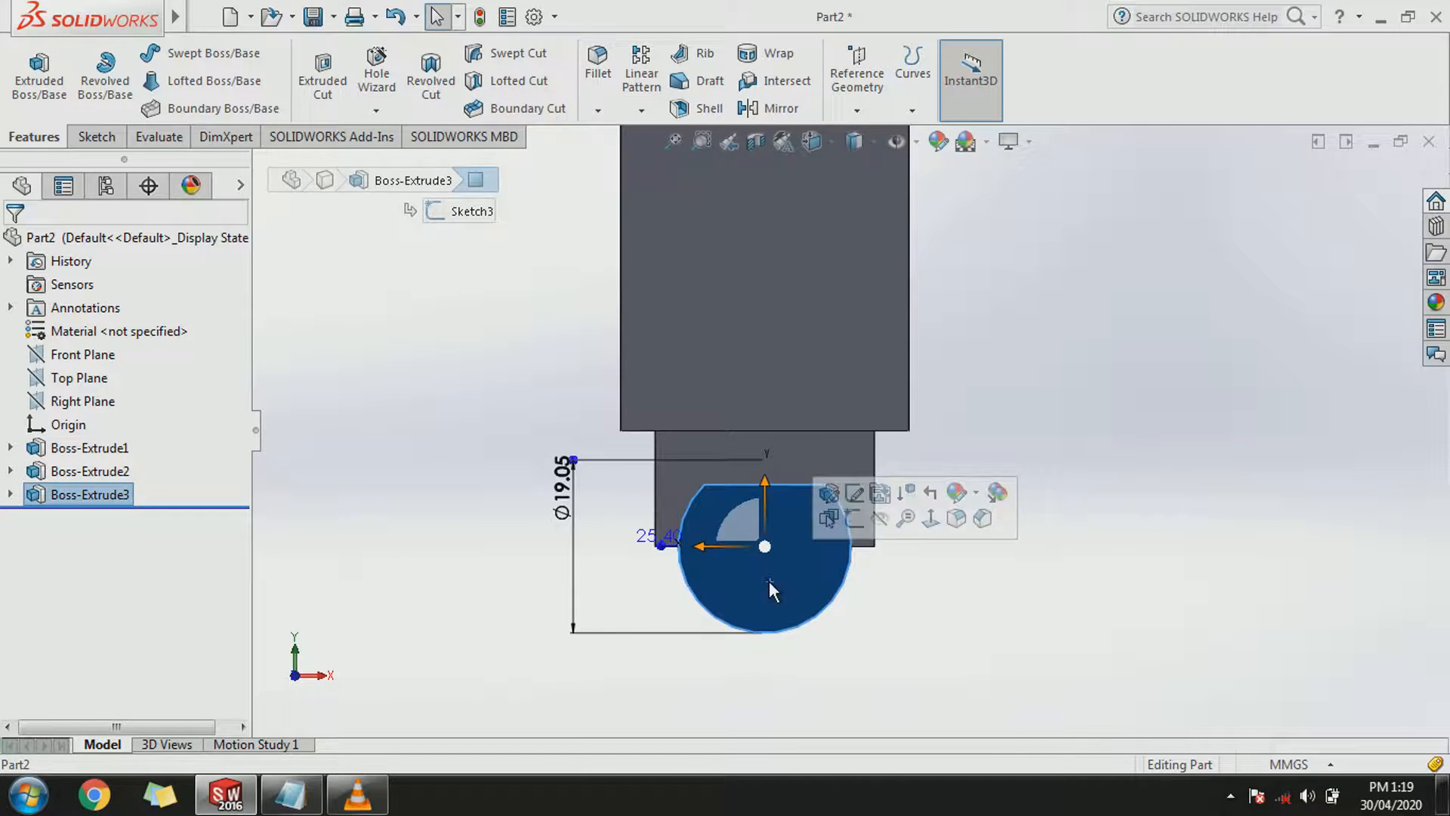
left_click(97, 137)
left_click(29, 76)
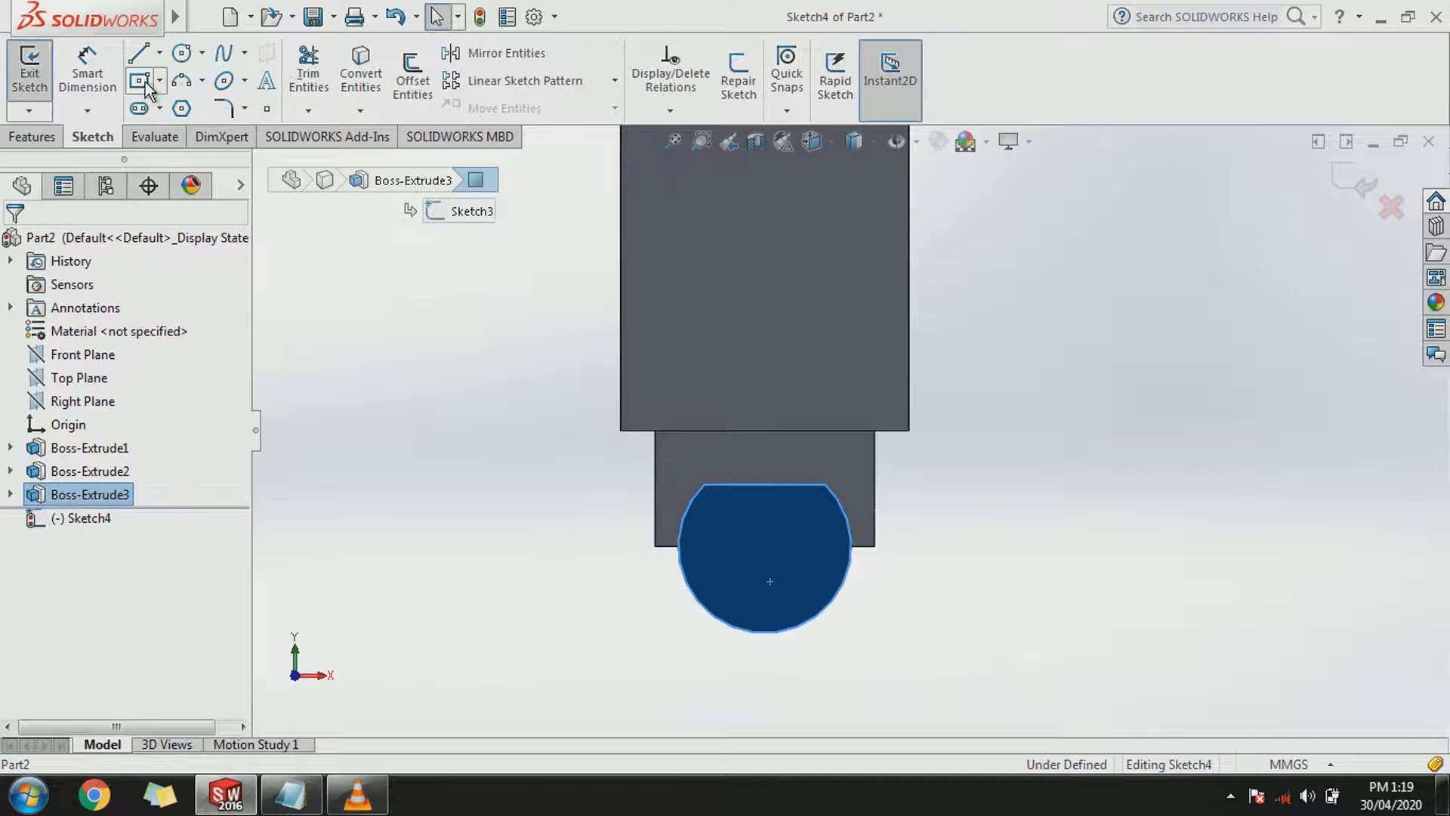
left_click(180, 55)
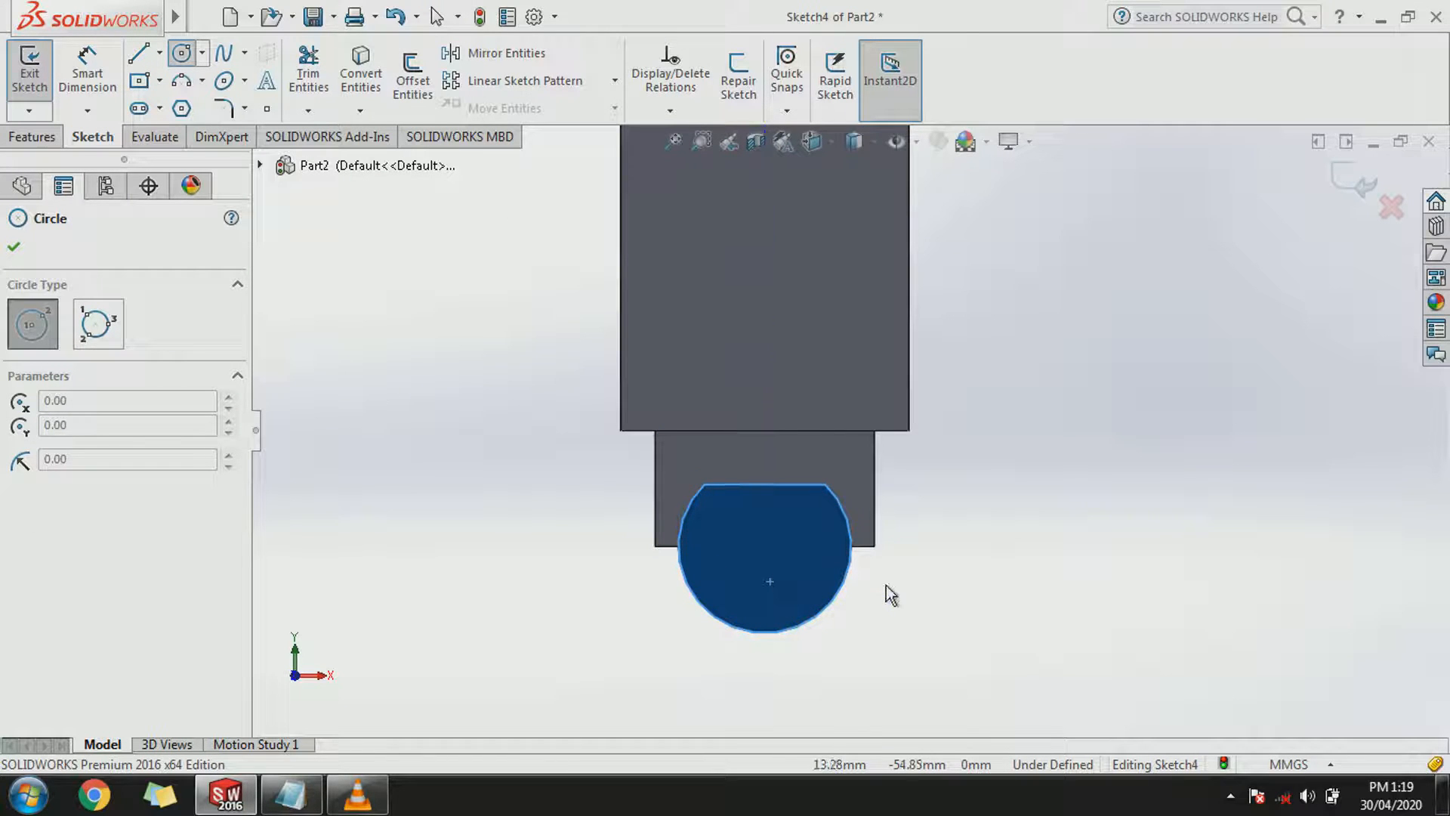
key("Escape")
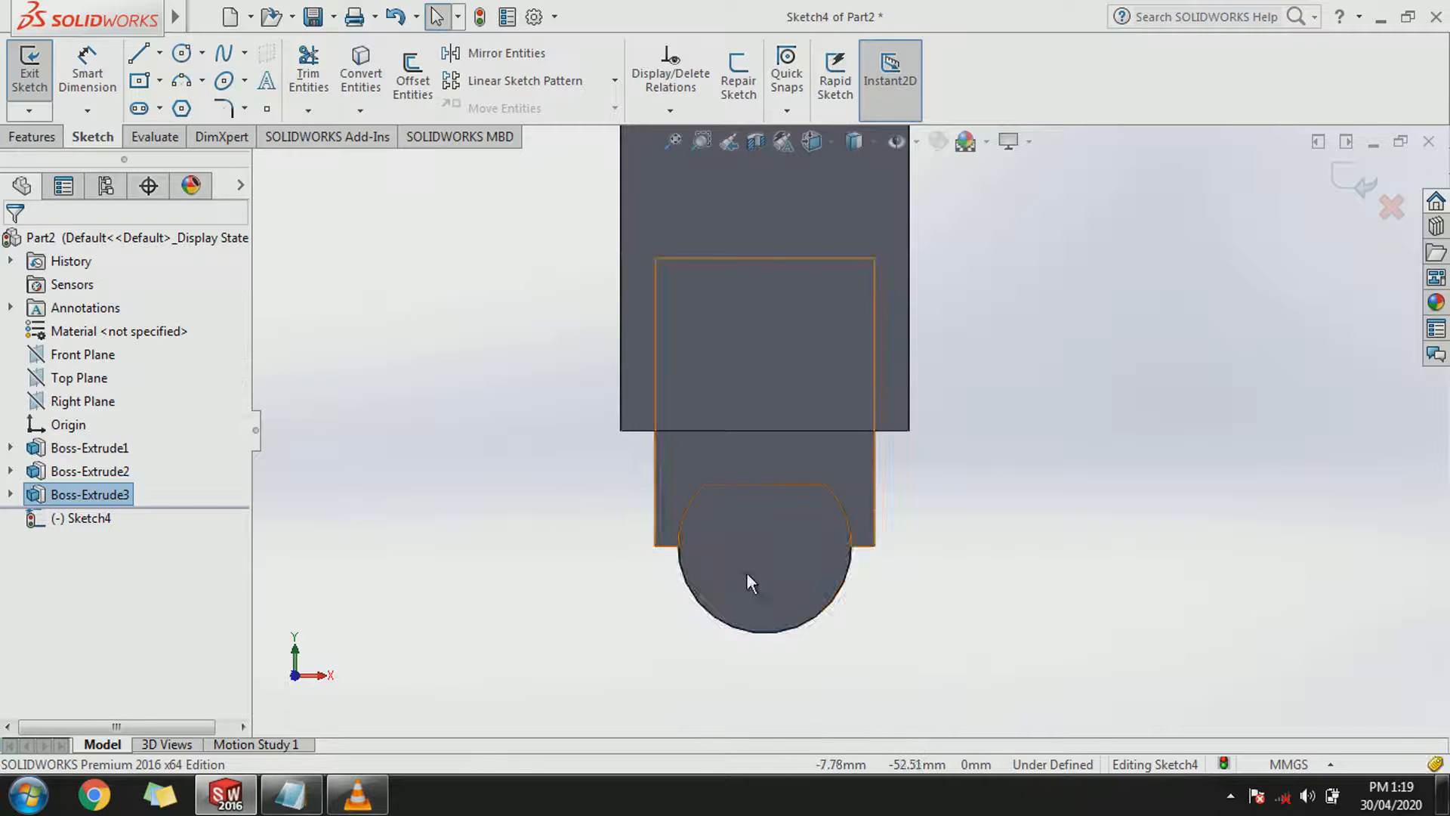
left_click(782, 588)
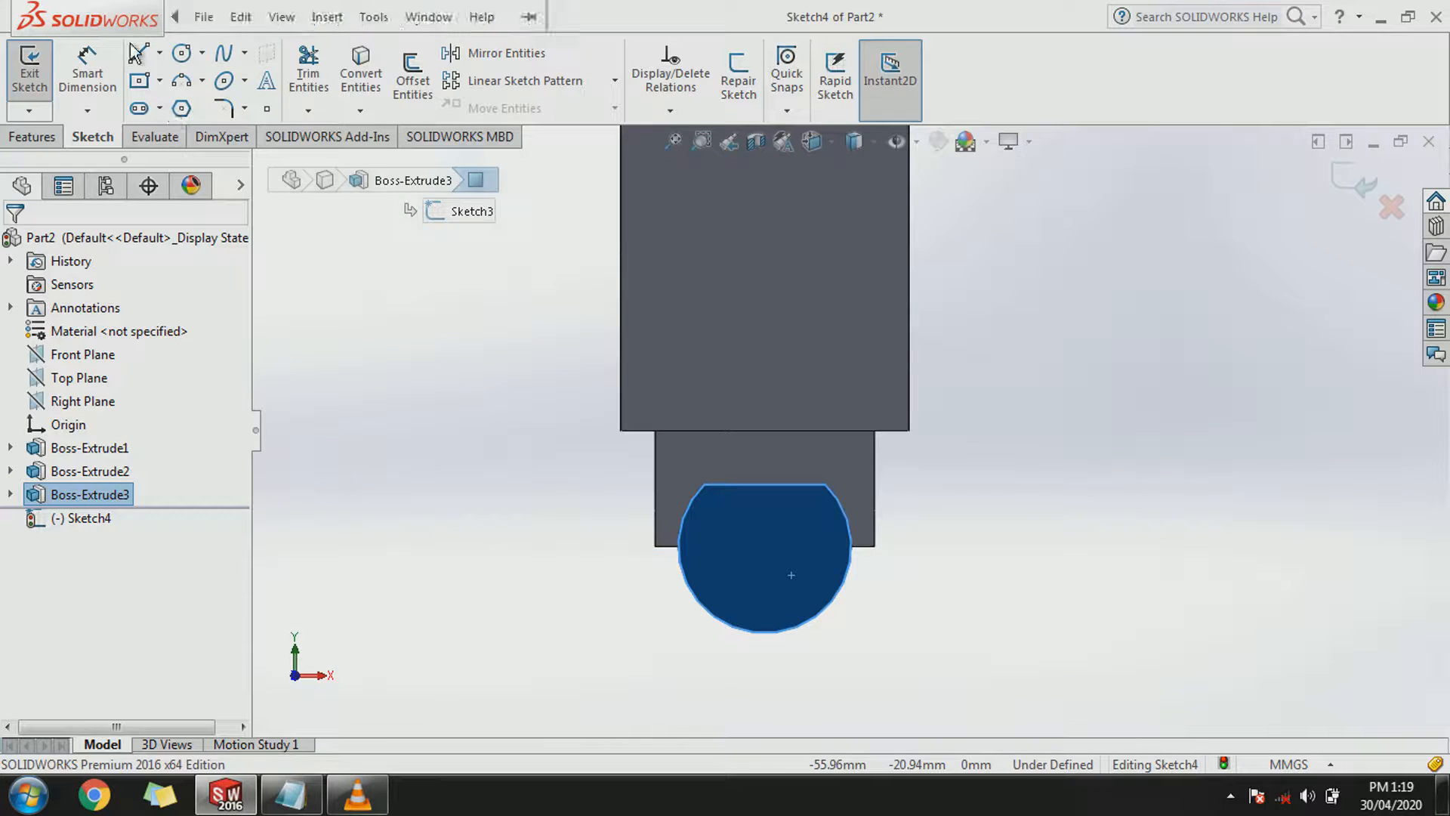
left_click(404, 384)
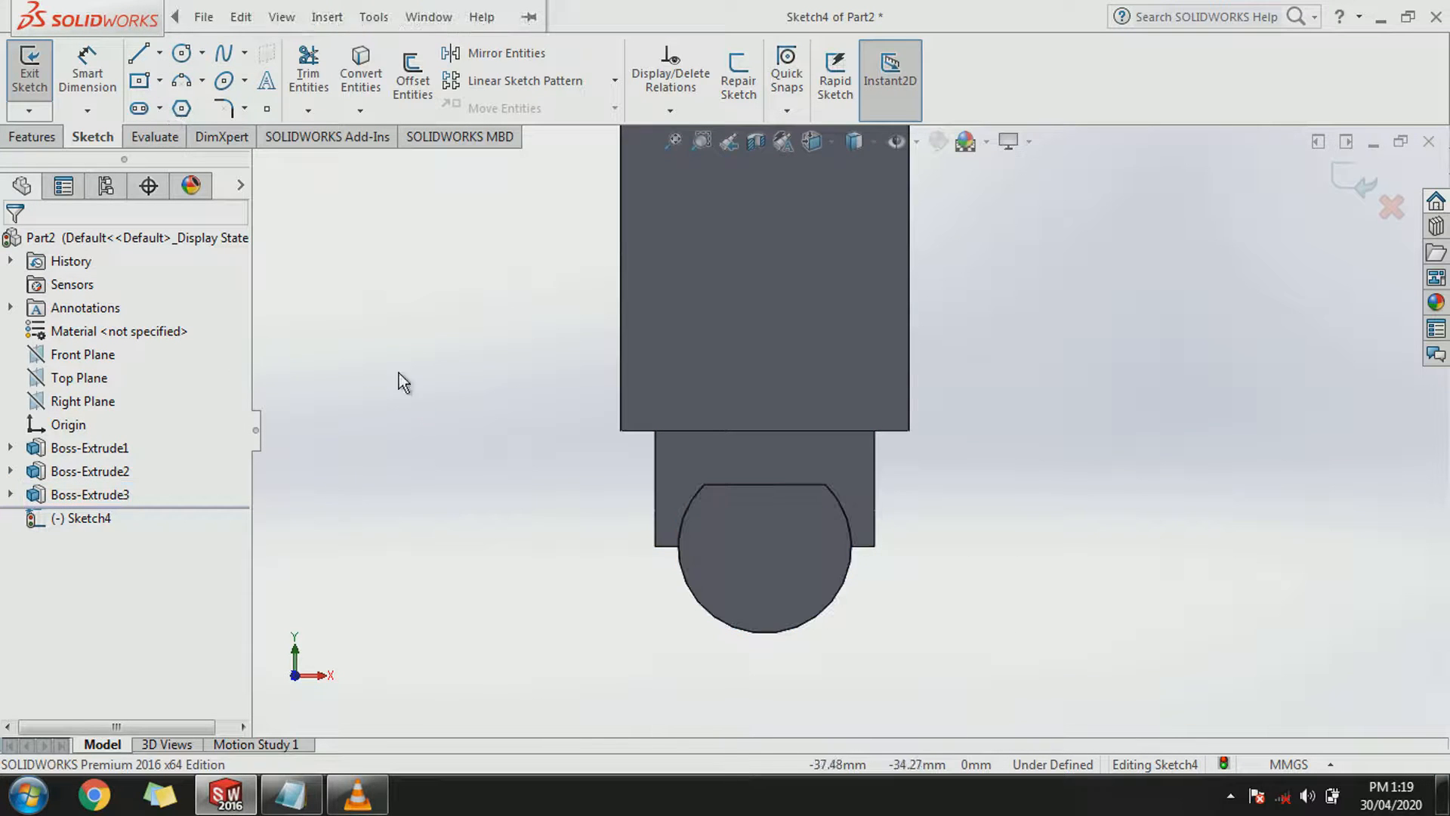
Sketch a circle about 9.05 mm in diameter on the boss's end face, concentric with the boss.
left_click(188, 60)
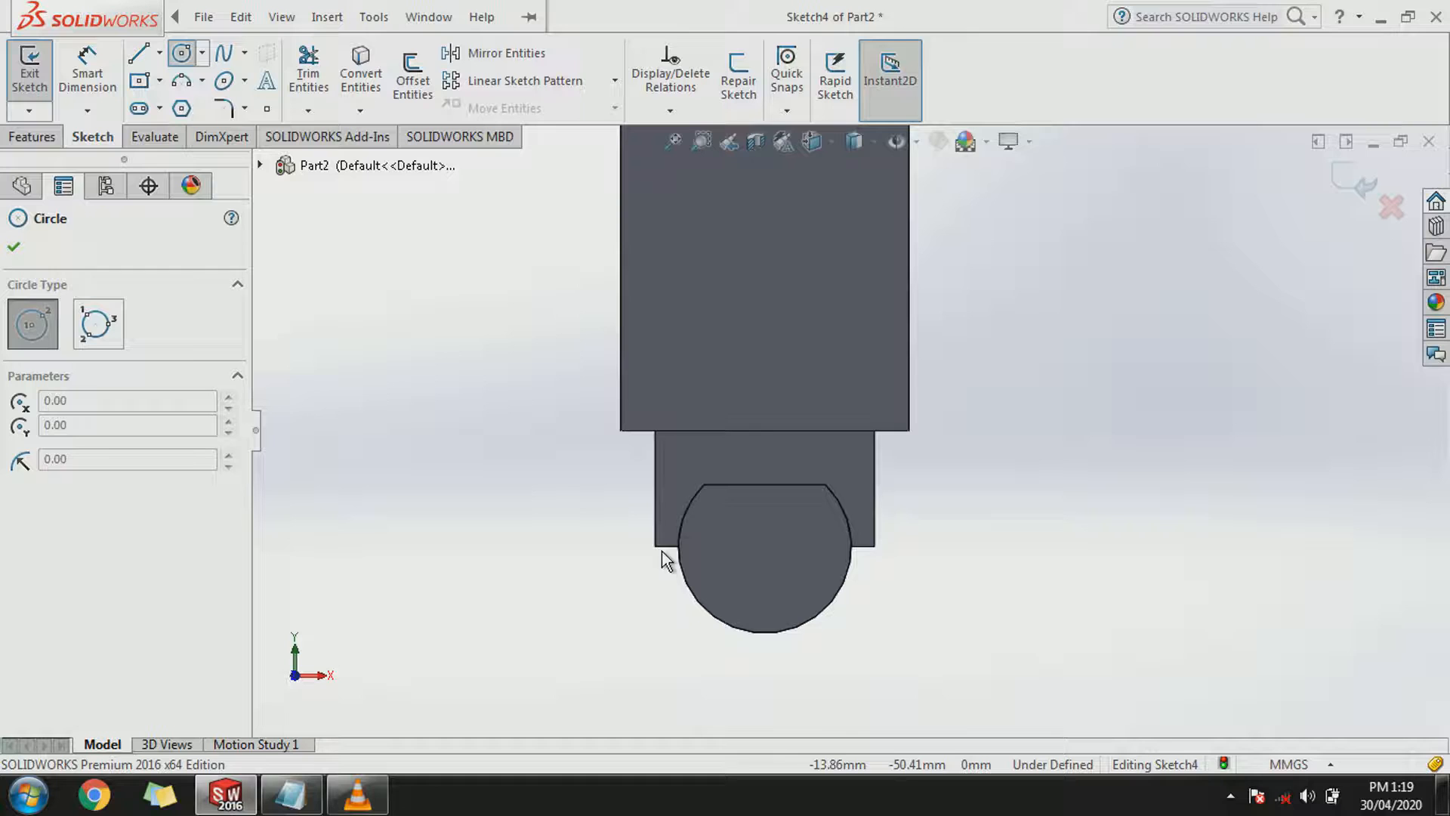
left_click(765, 547)
left_click(751, 586)
right_click(750, 587)
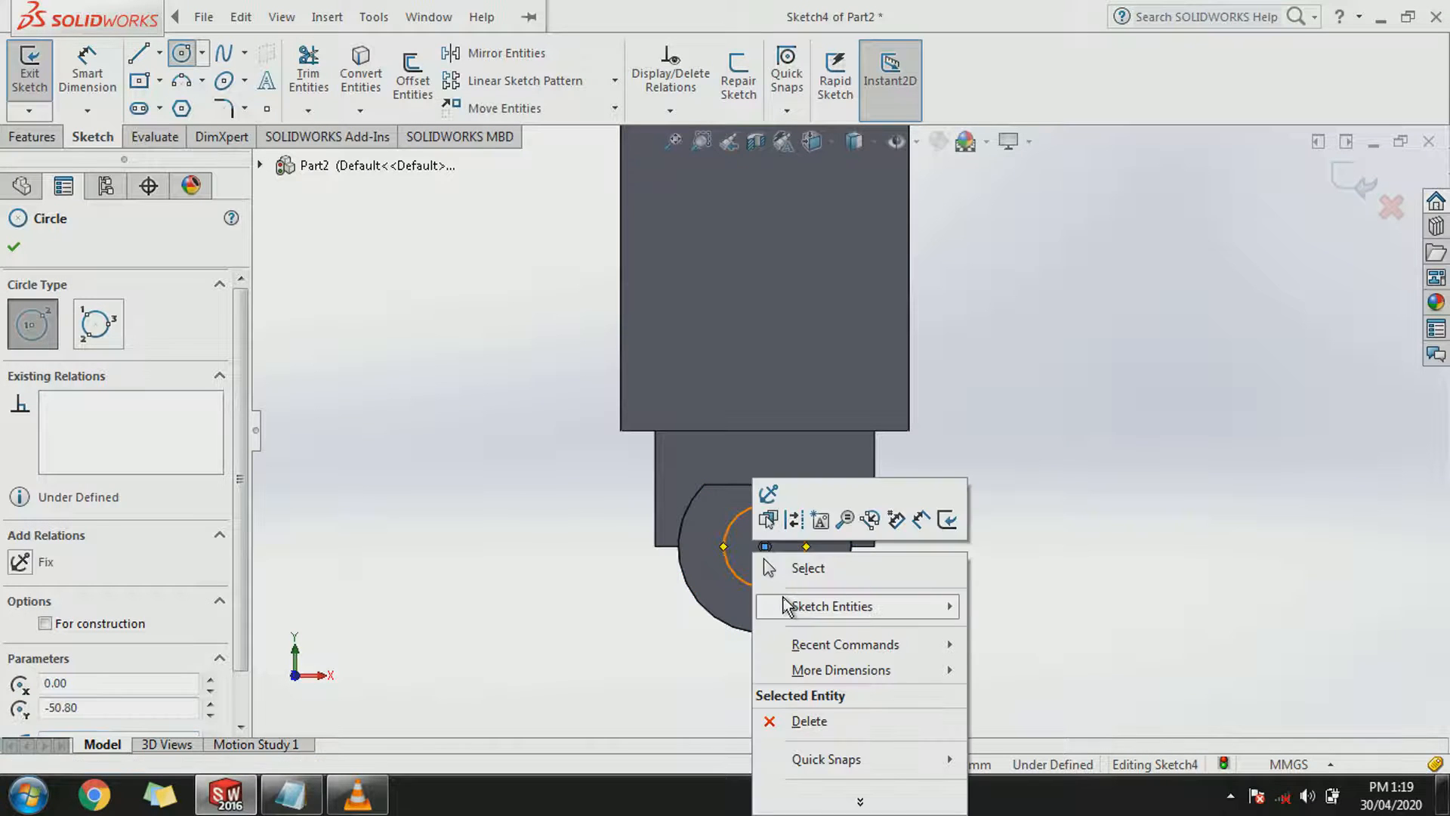
left_click(801, 570)
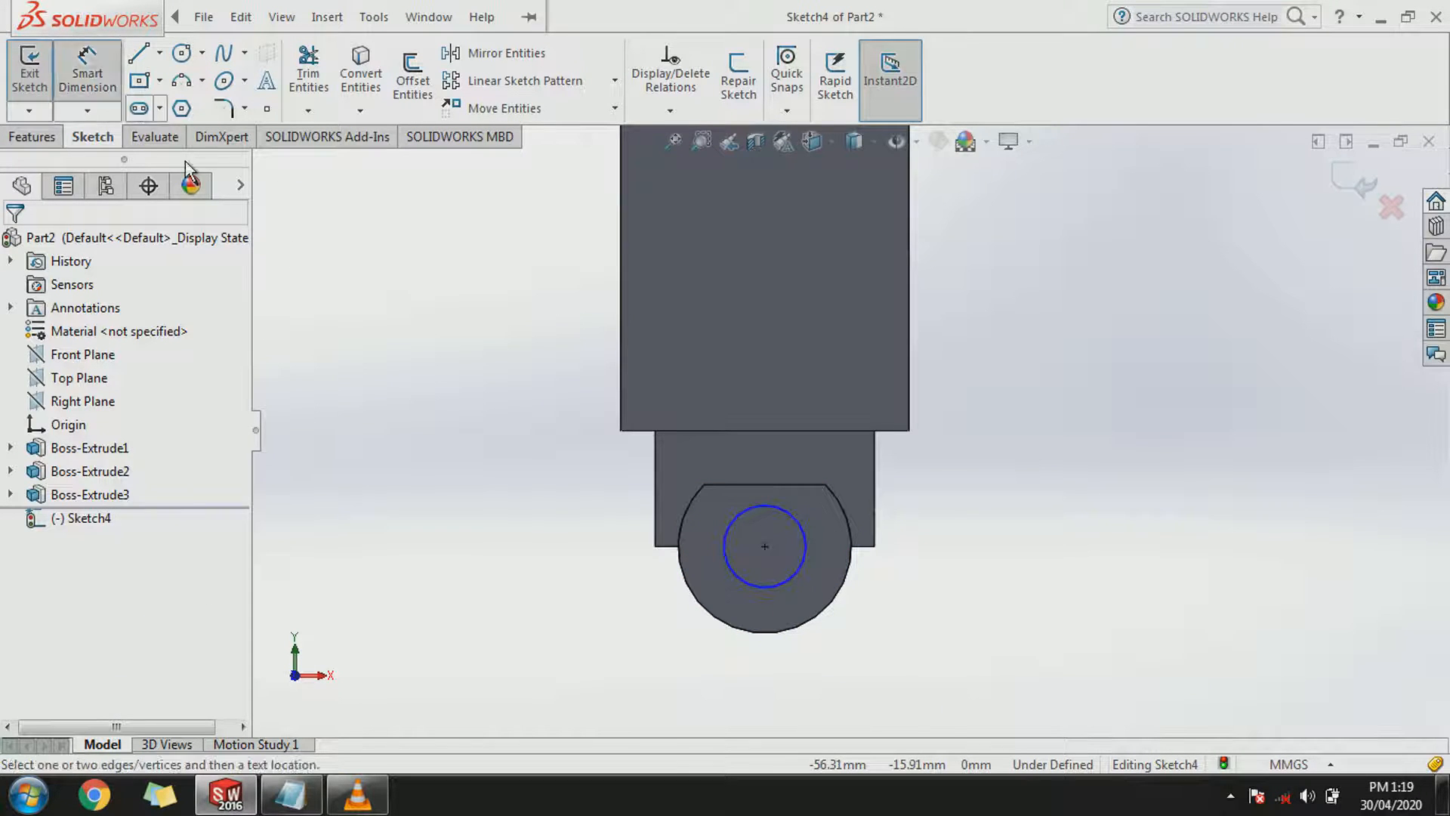
Dimension the circle on the boss's end face to a diameter of 9.52 mm.
left_click(724, 568)
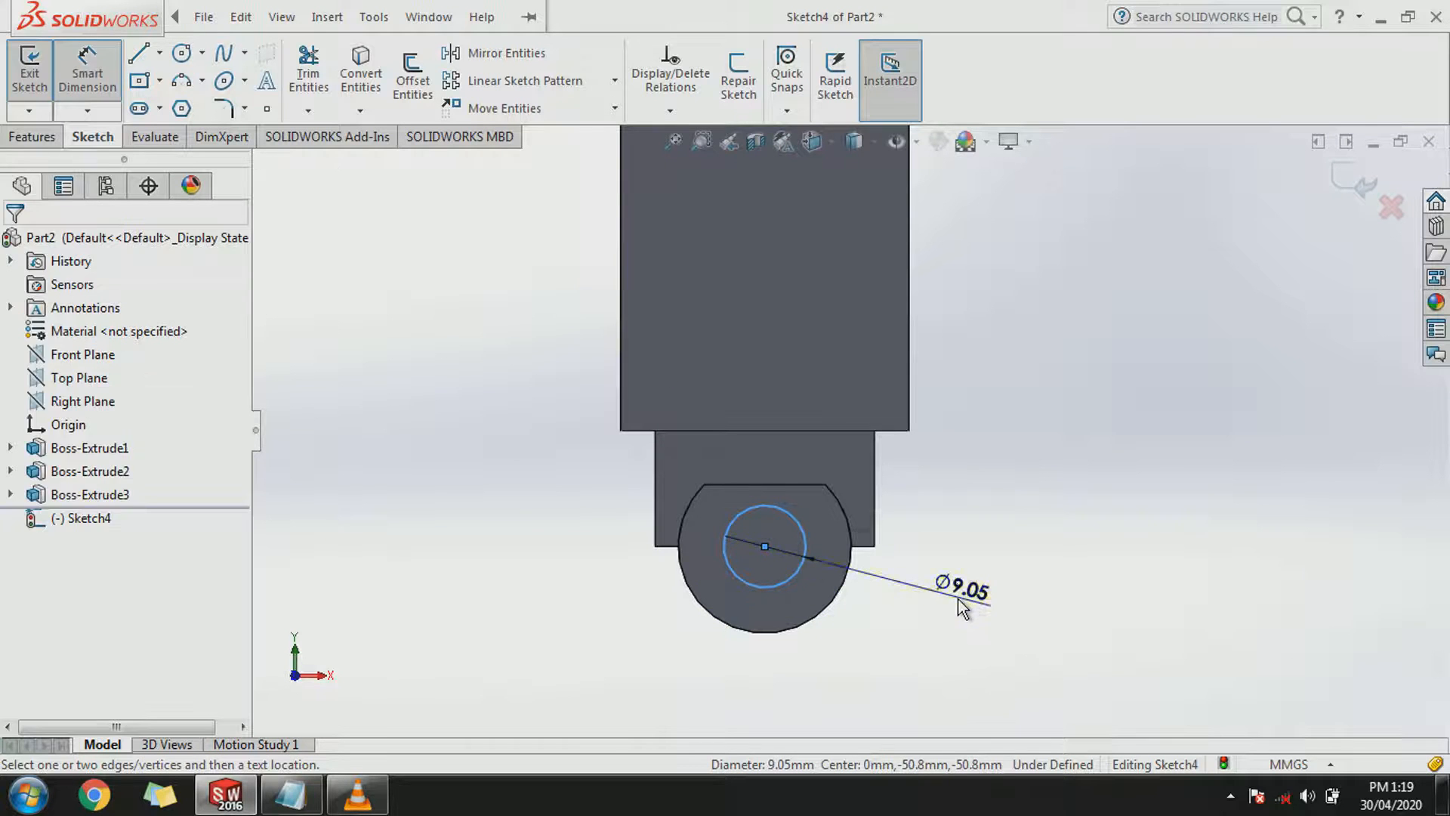
left_click(958, 600)
type("9.52")
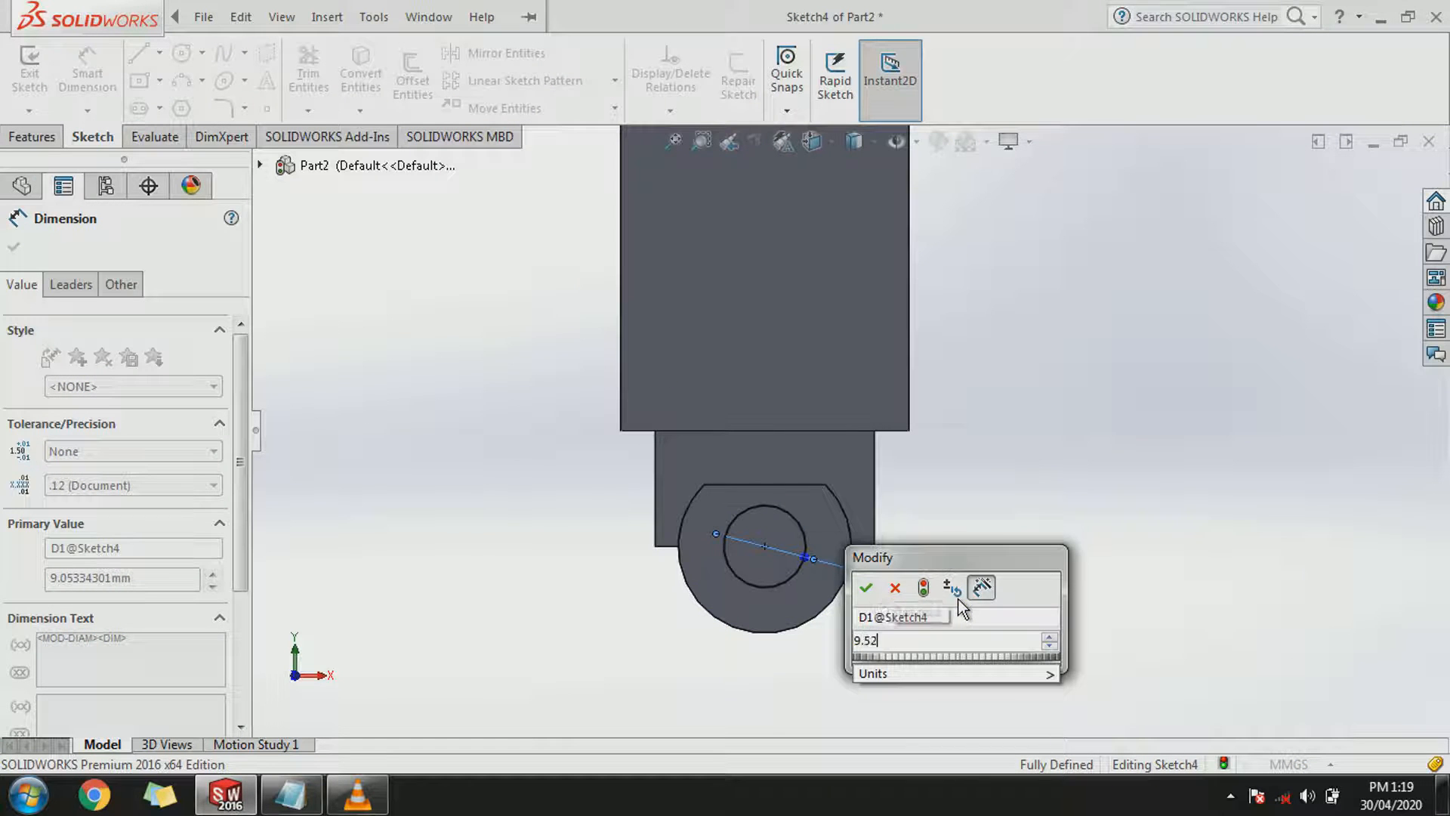
key("Return")
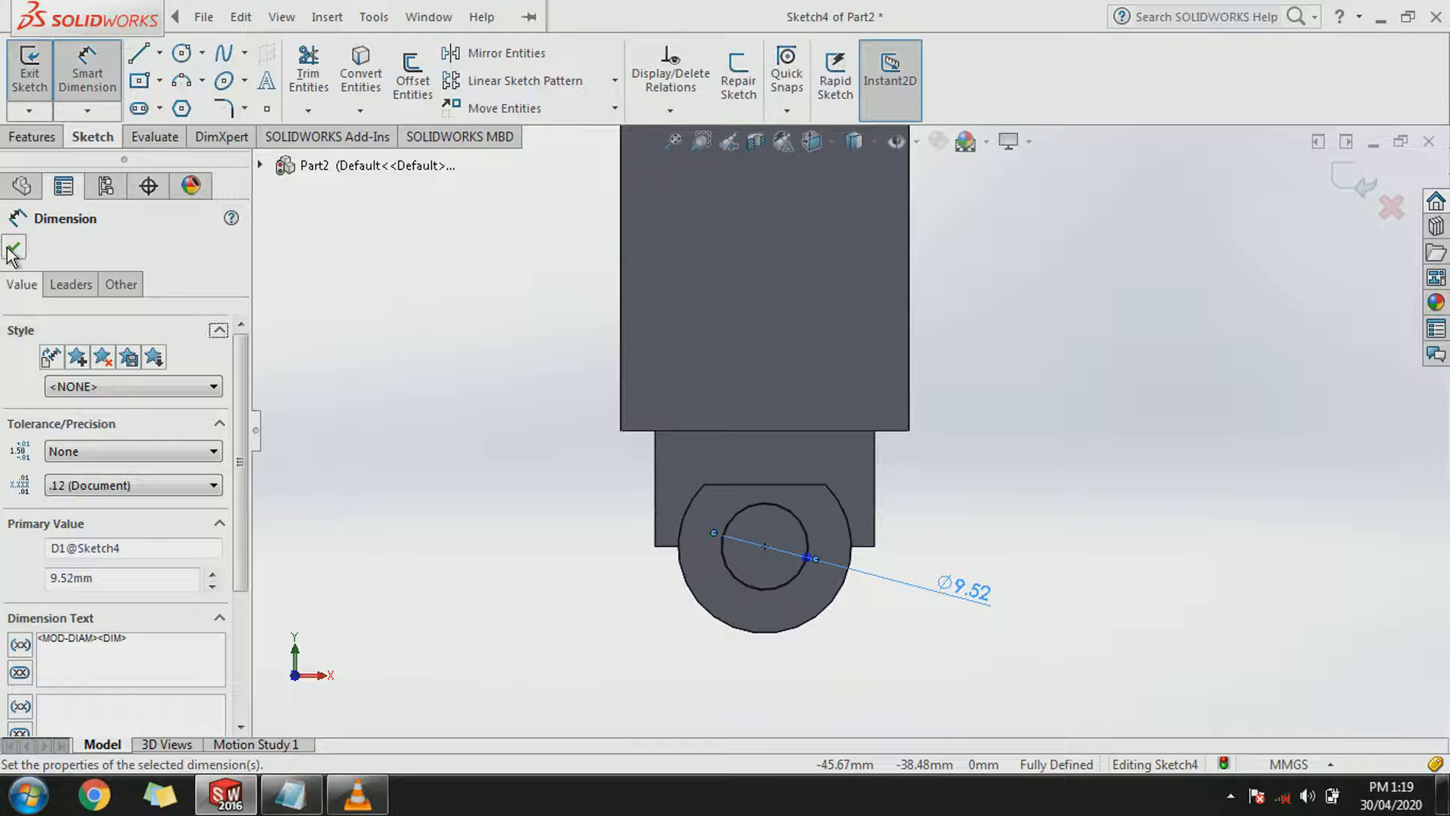
left_click(14, 250)
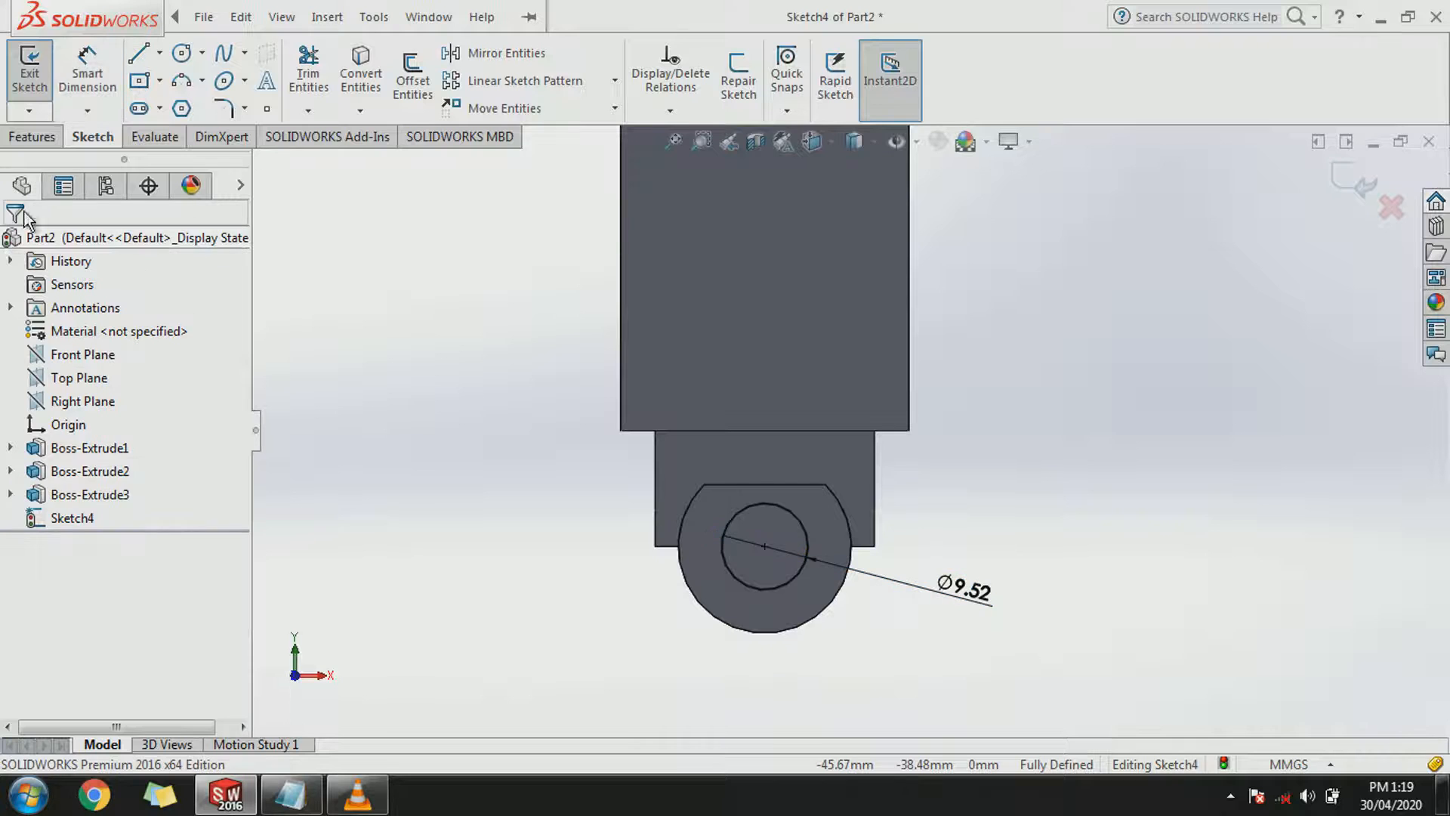
Exit the sketch and cut the 9.52 mm circle Blind 25.4 mm deep through the boss with Extruded Cut.
left_click(42, 75)
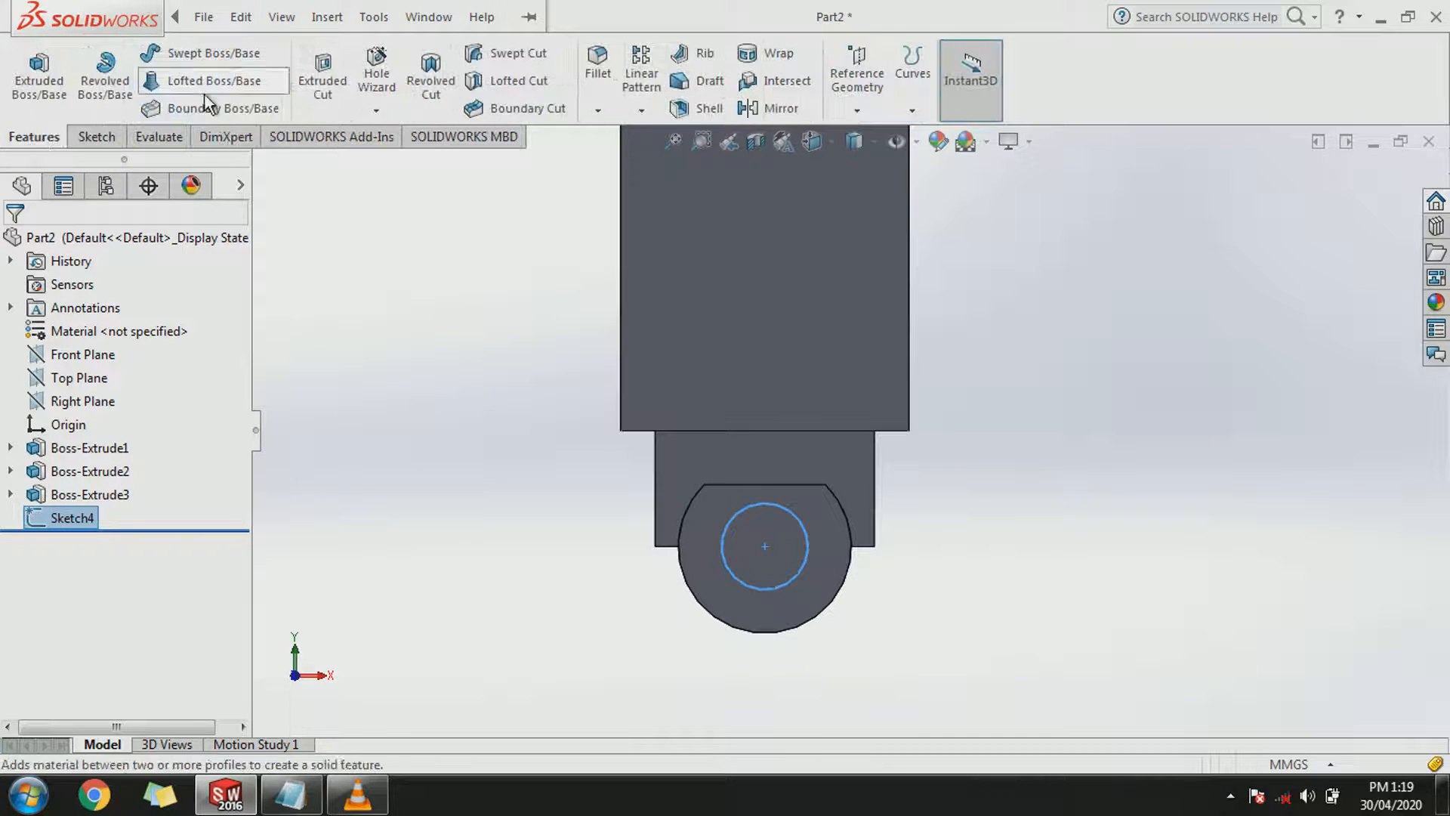
left_click(344, 94)
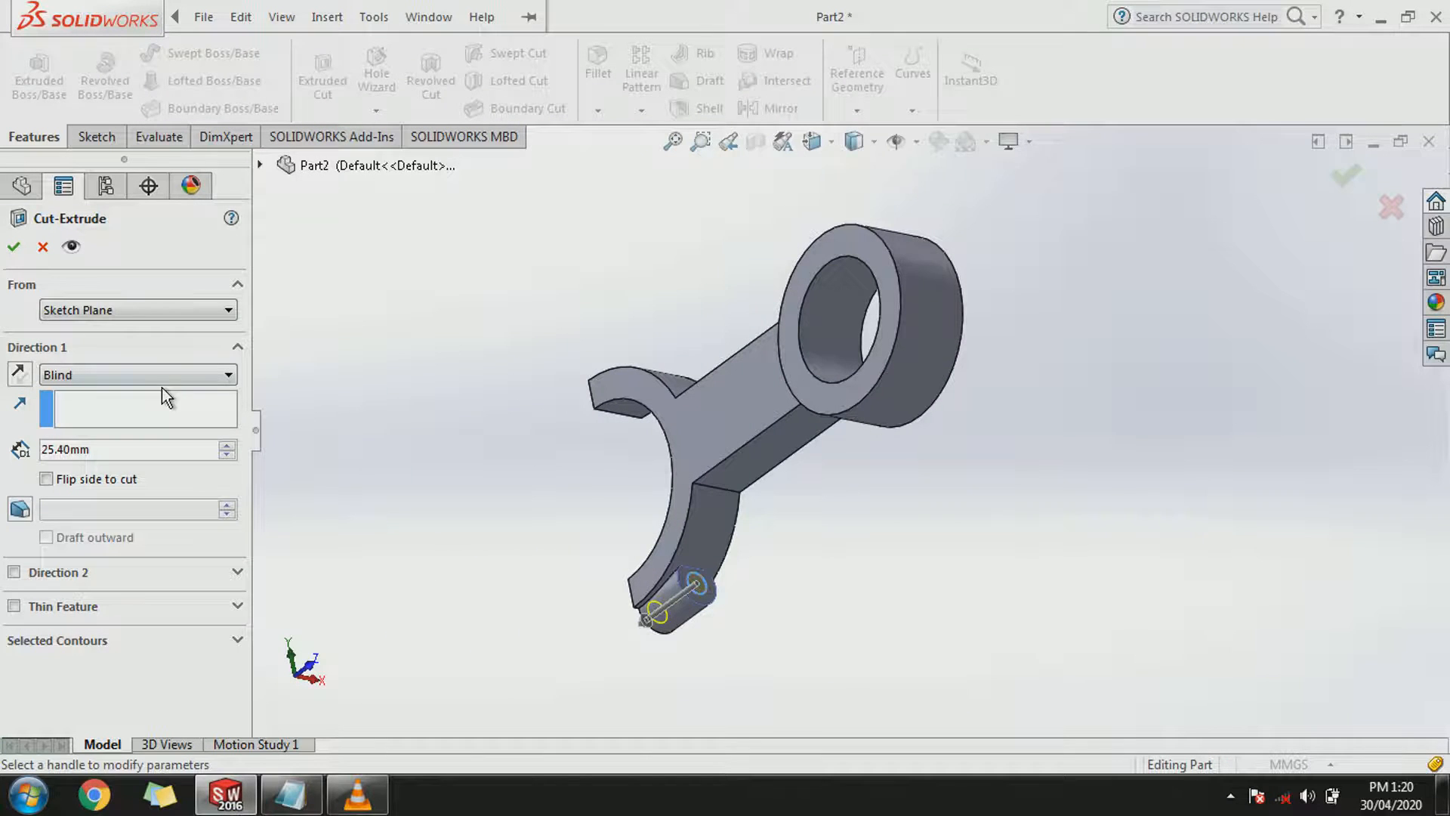
left_click(13, 246)
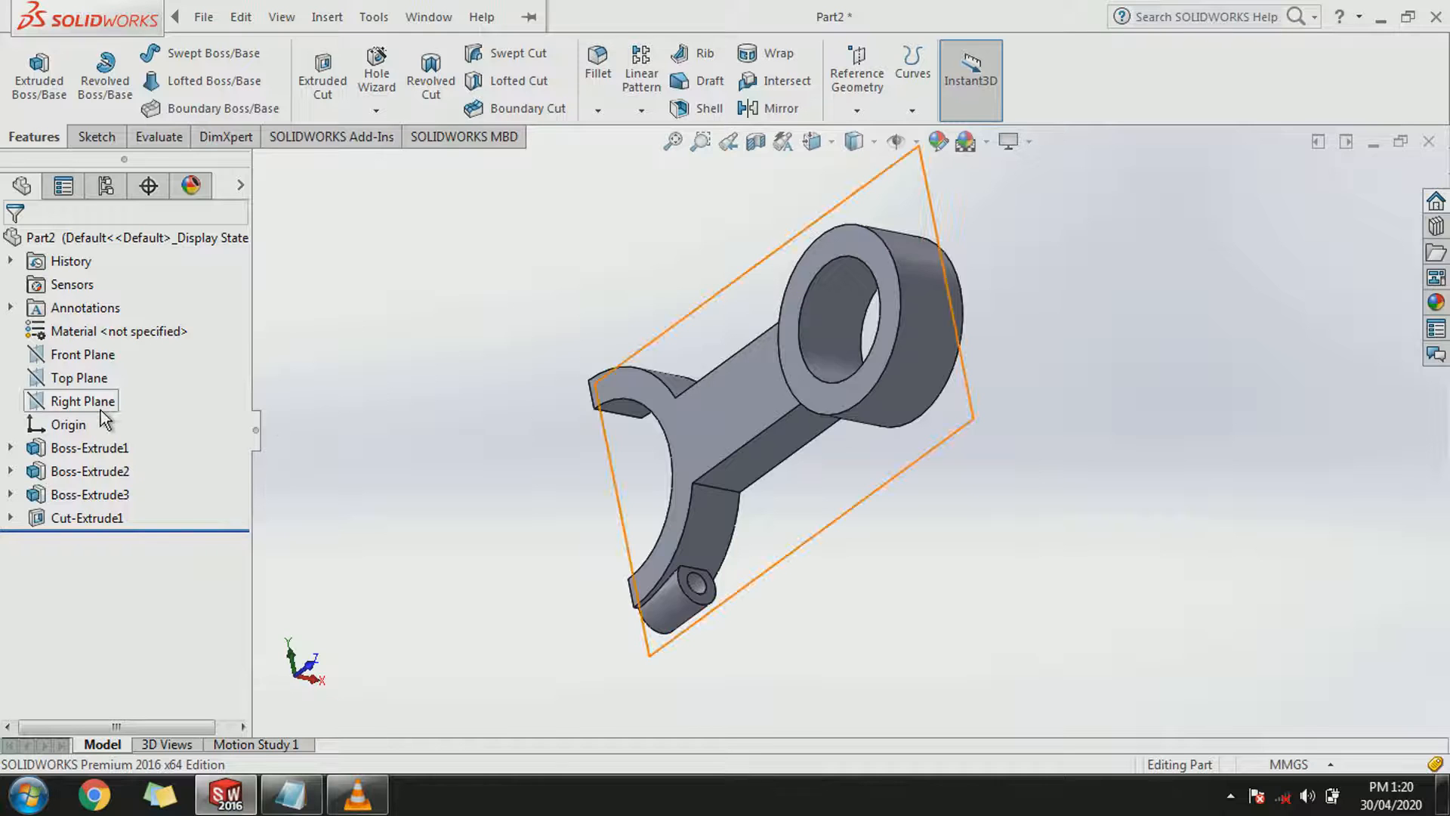
Mirror the cylindrical boss and its hole about the Top Plane to the half ring's other end.
left_click(83, 378)
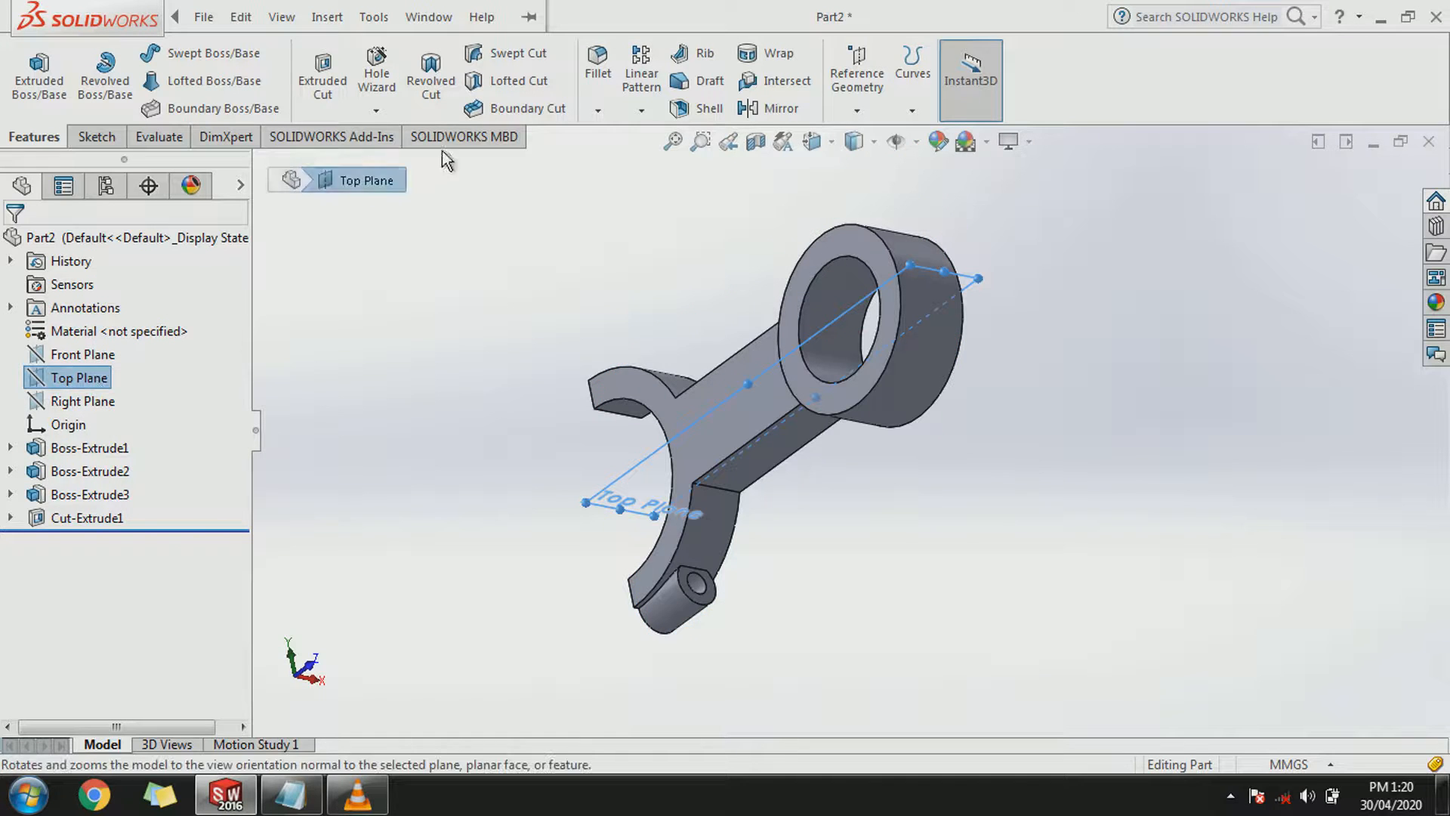
left_click(770, 108)
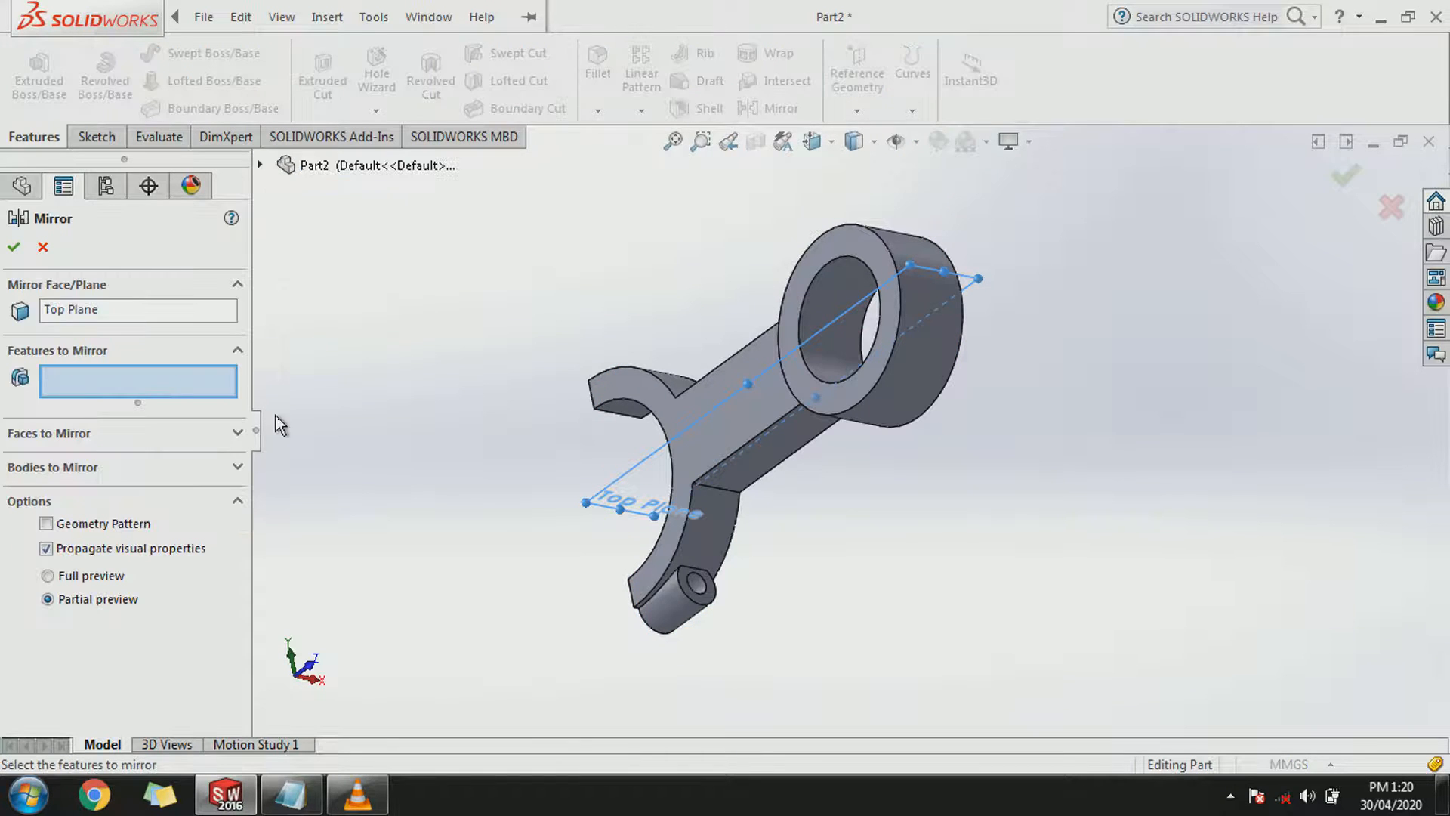
left_click(259, 164)
left_click(355, 446)
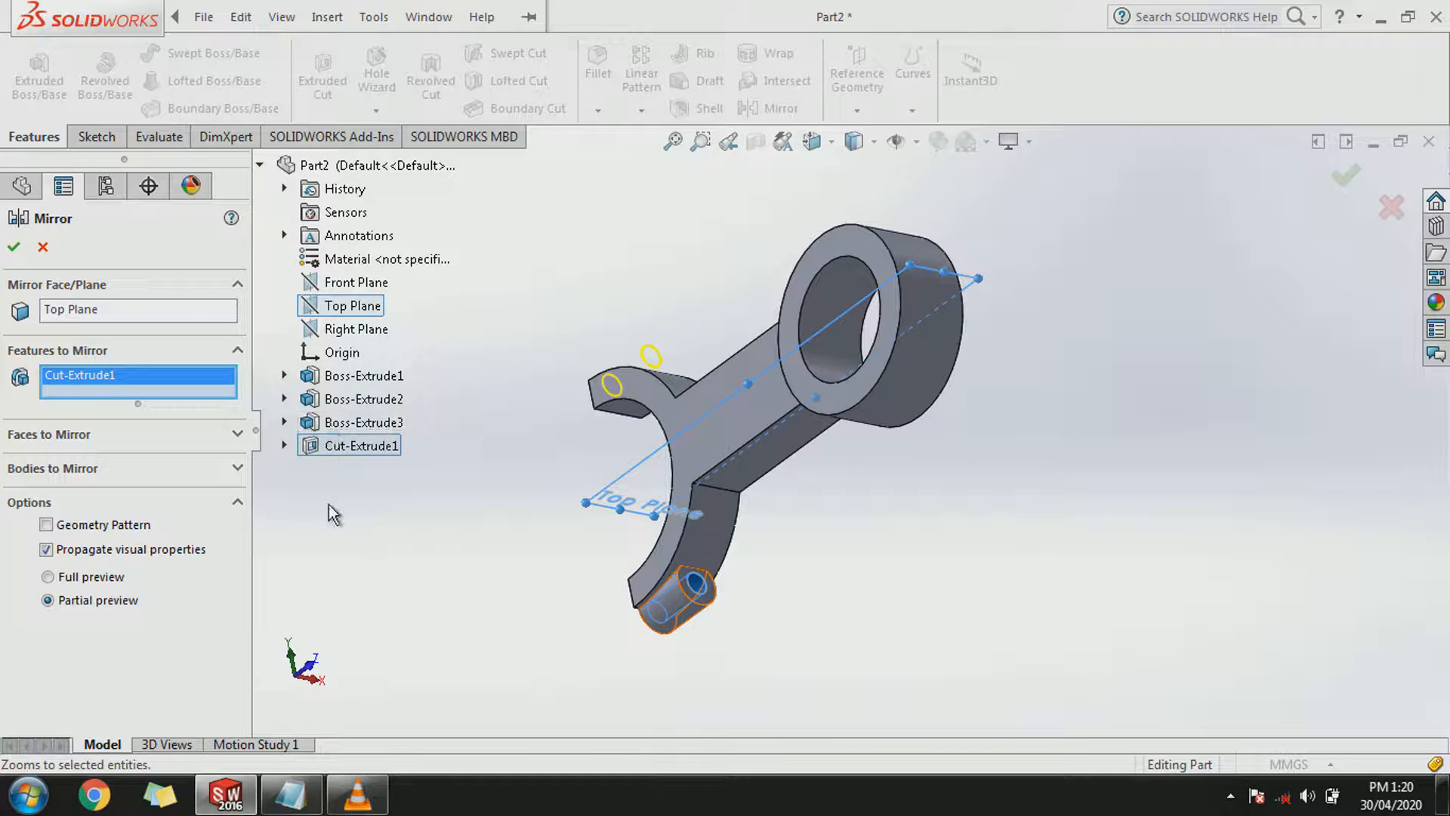
left_click(333, 427)
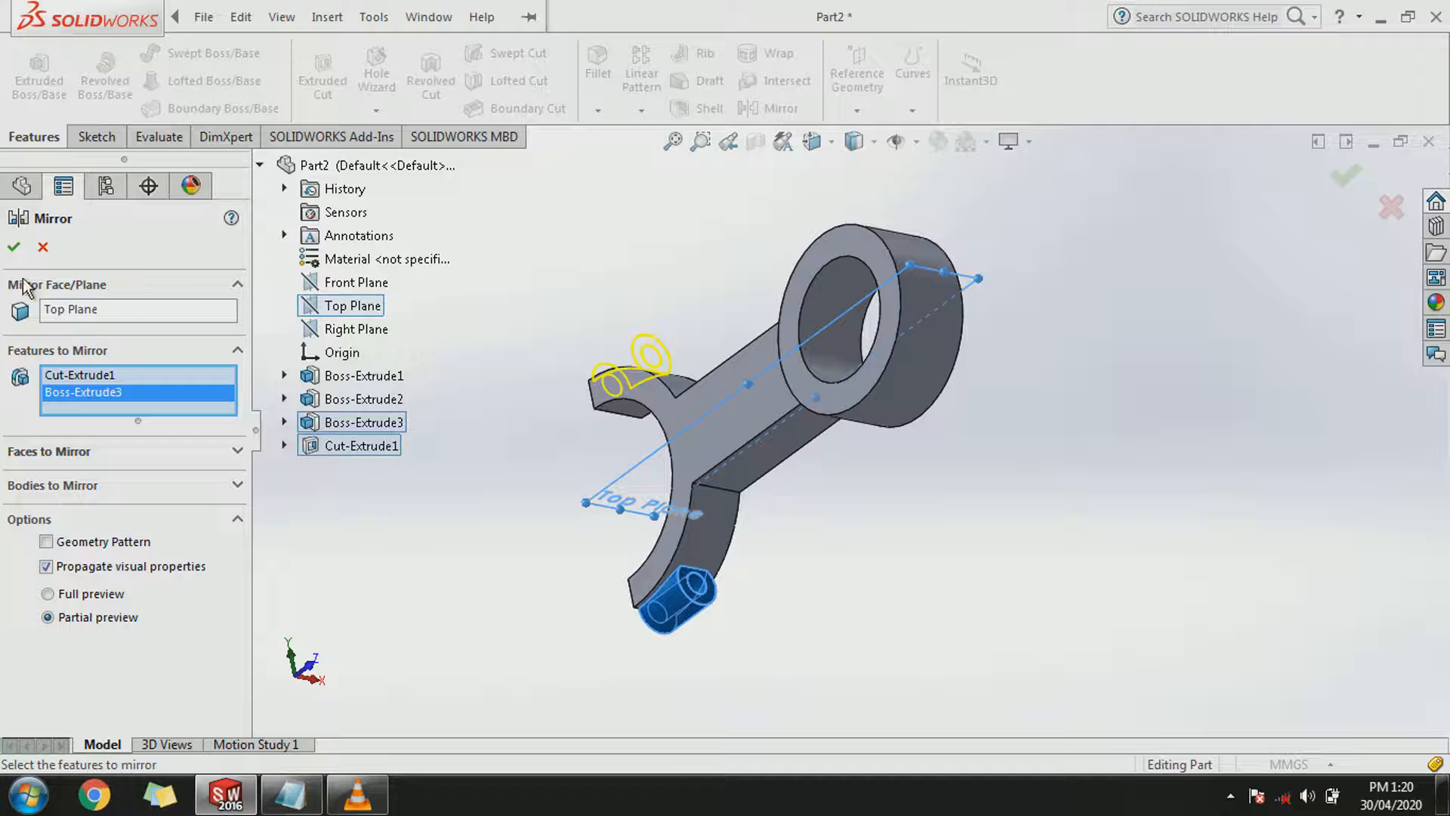
key("Return")
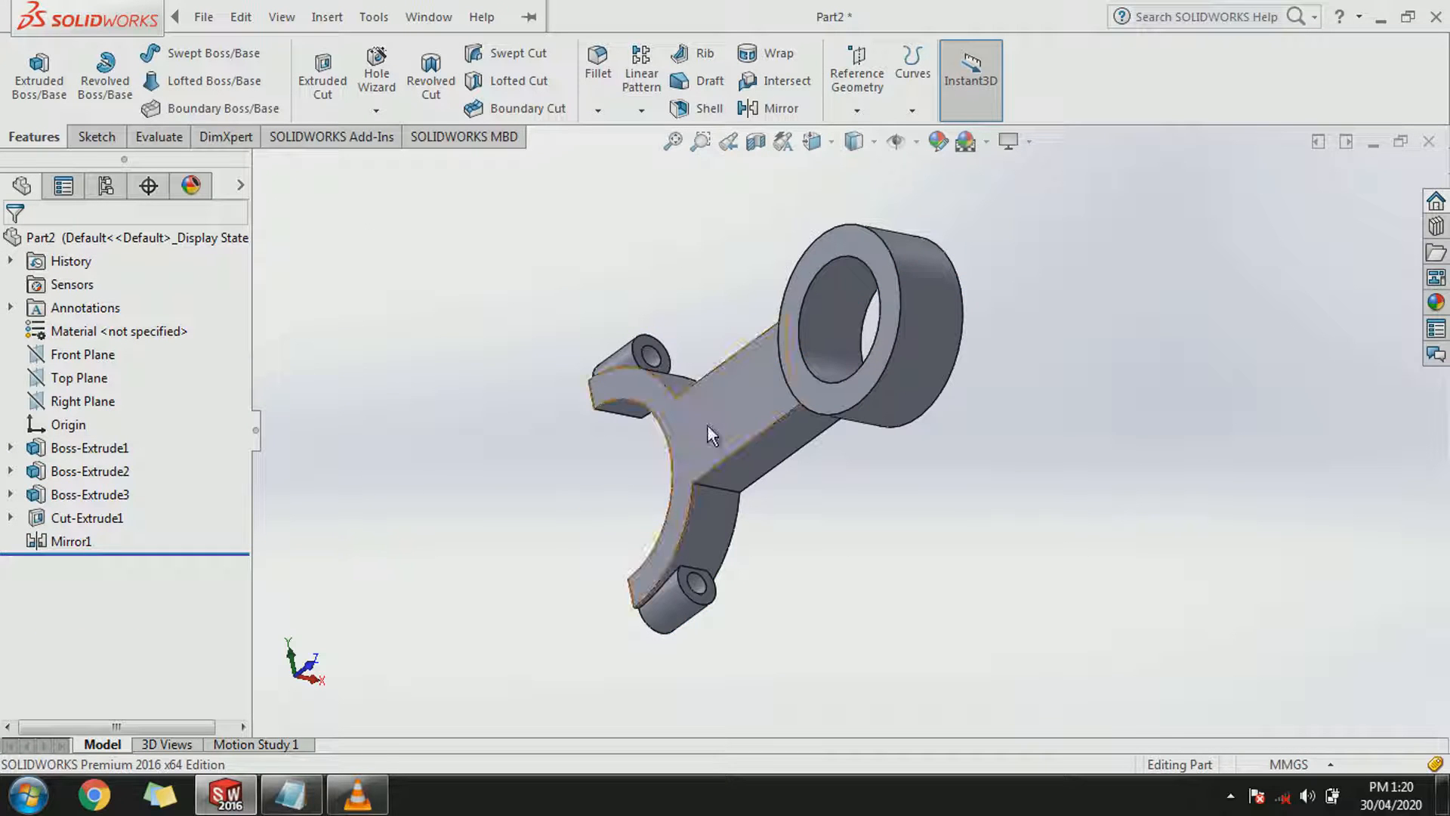
Open a sketch on the shank's flat side face and convert the arc edge where the shank meets the full ring.
left_click(709, 426)
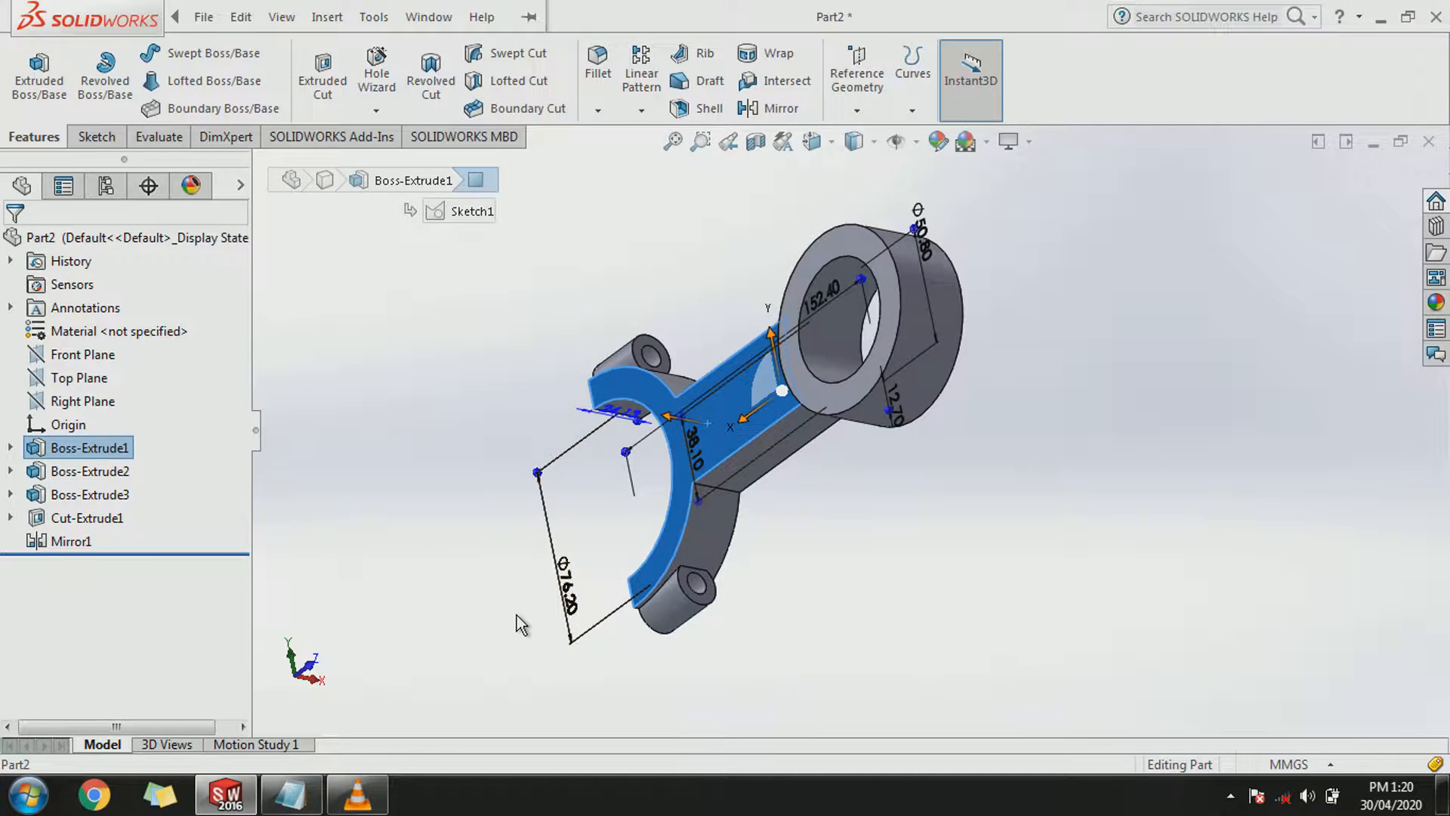
key("ctrl+8")
left_click(889, 578)
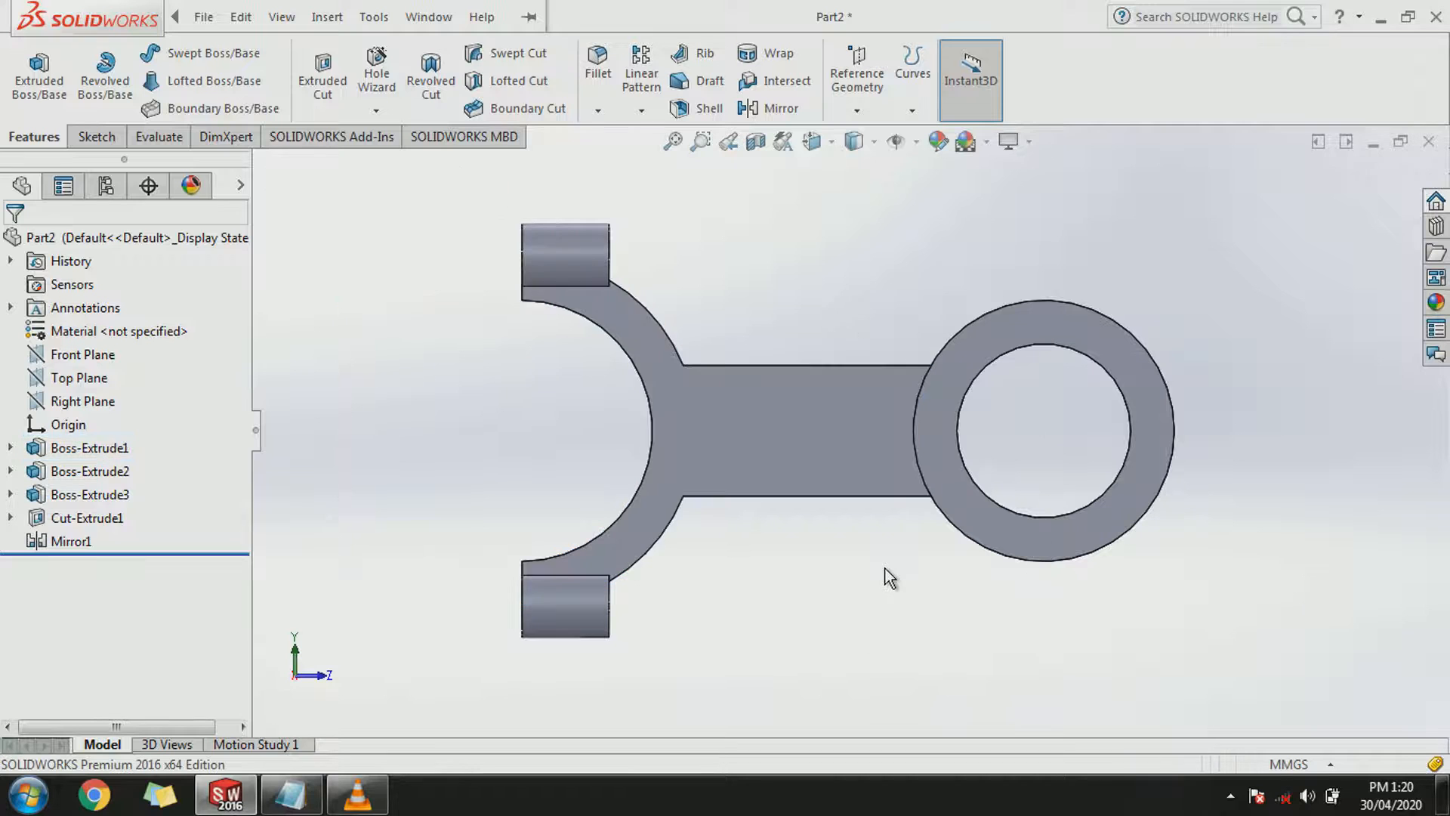
left_click(95, 137)
left_click(28, 66)
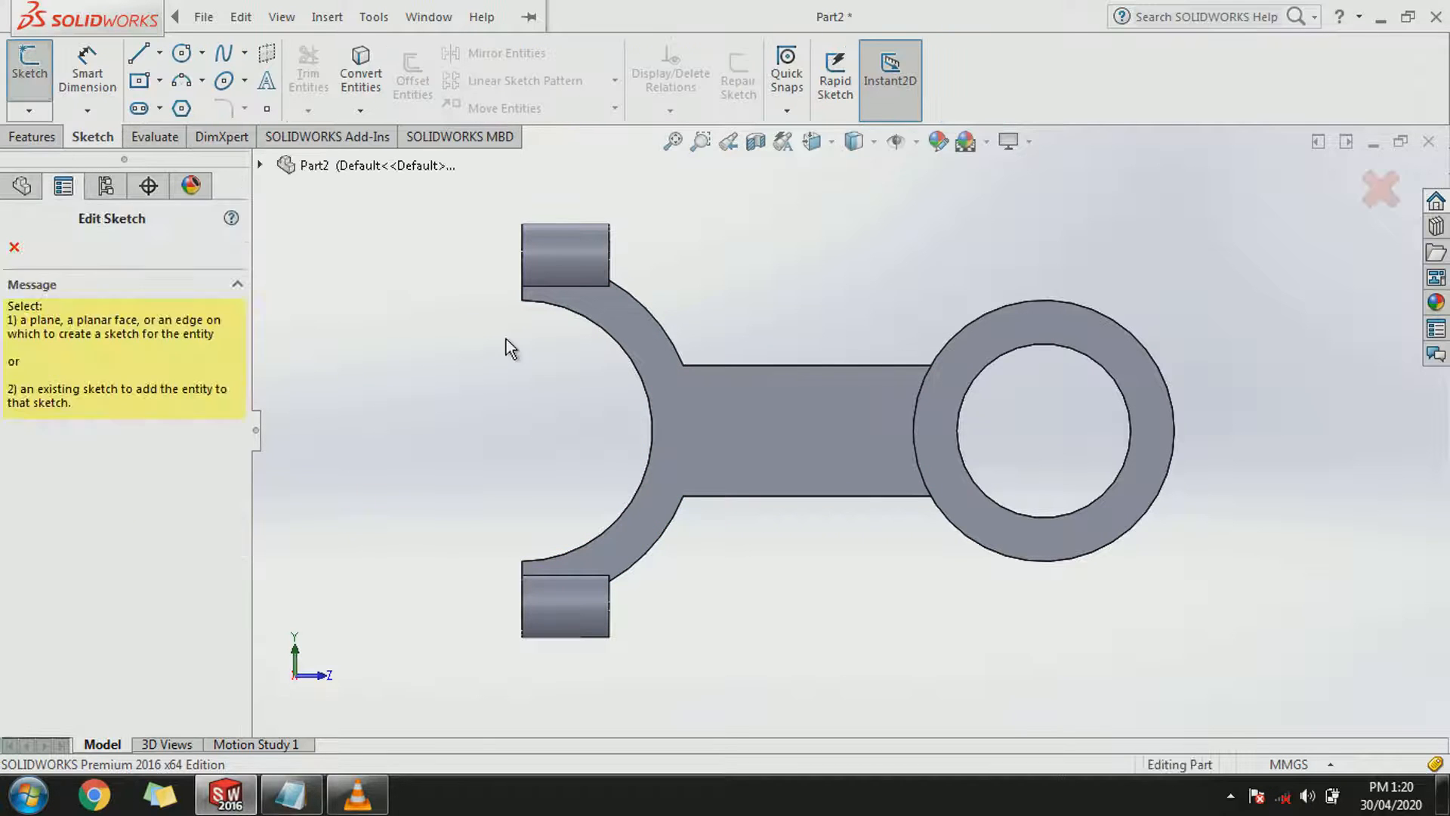
left_click(722, 429)
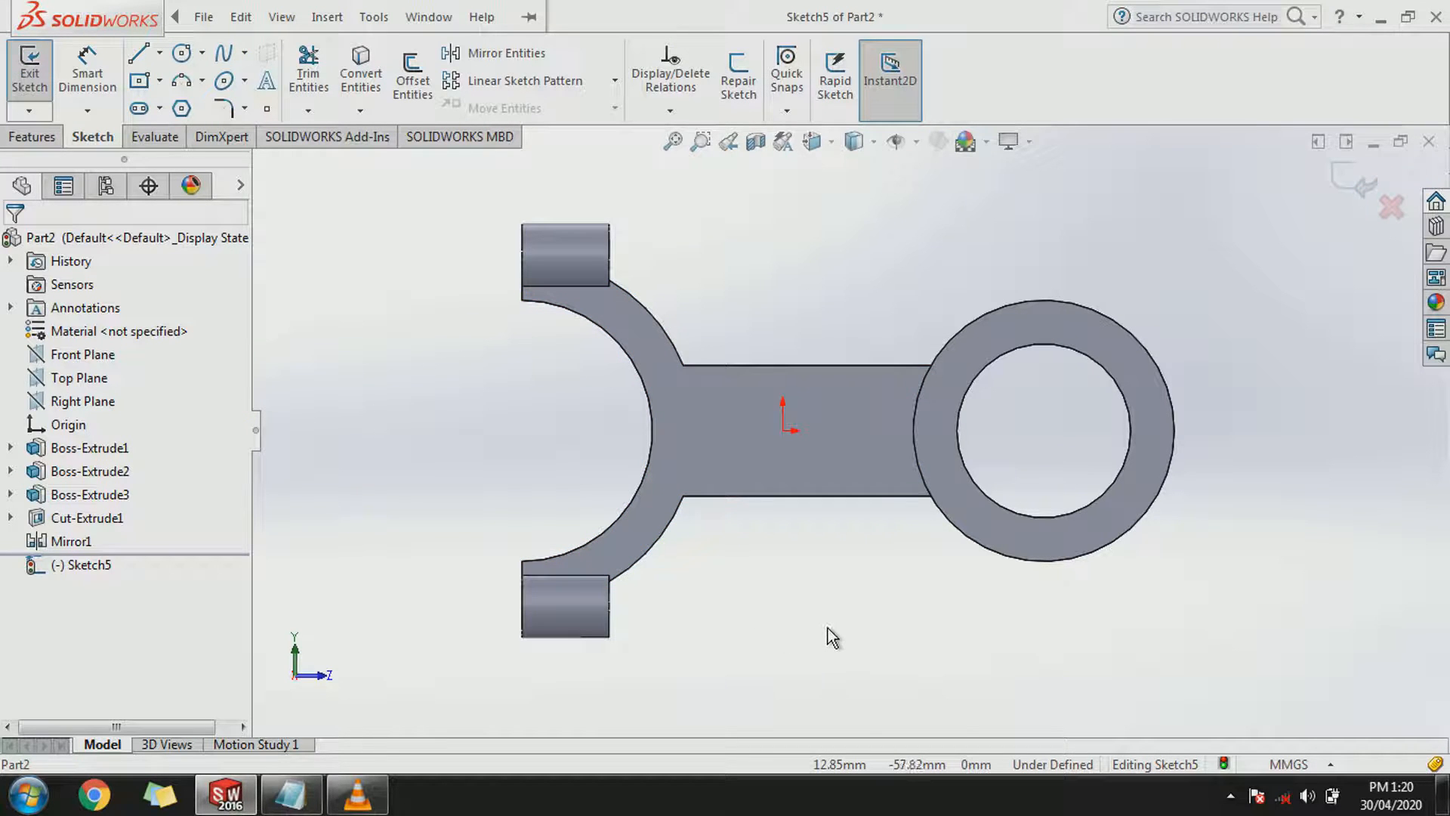
left_click(919, 468)
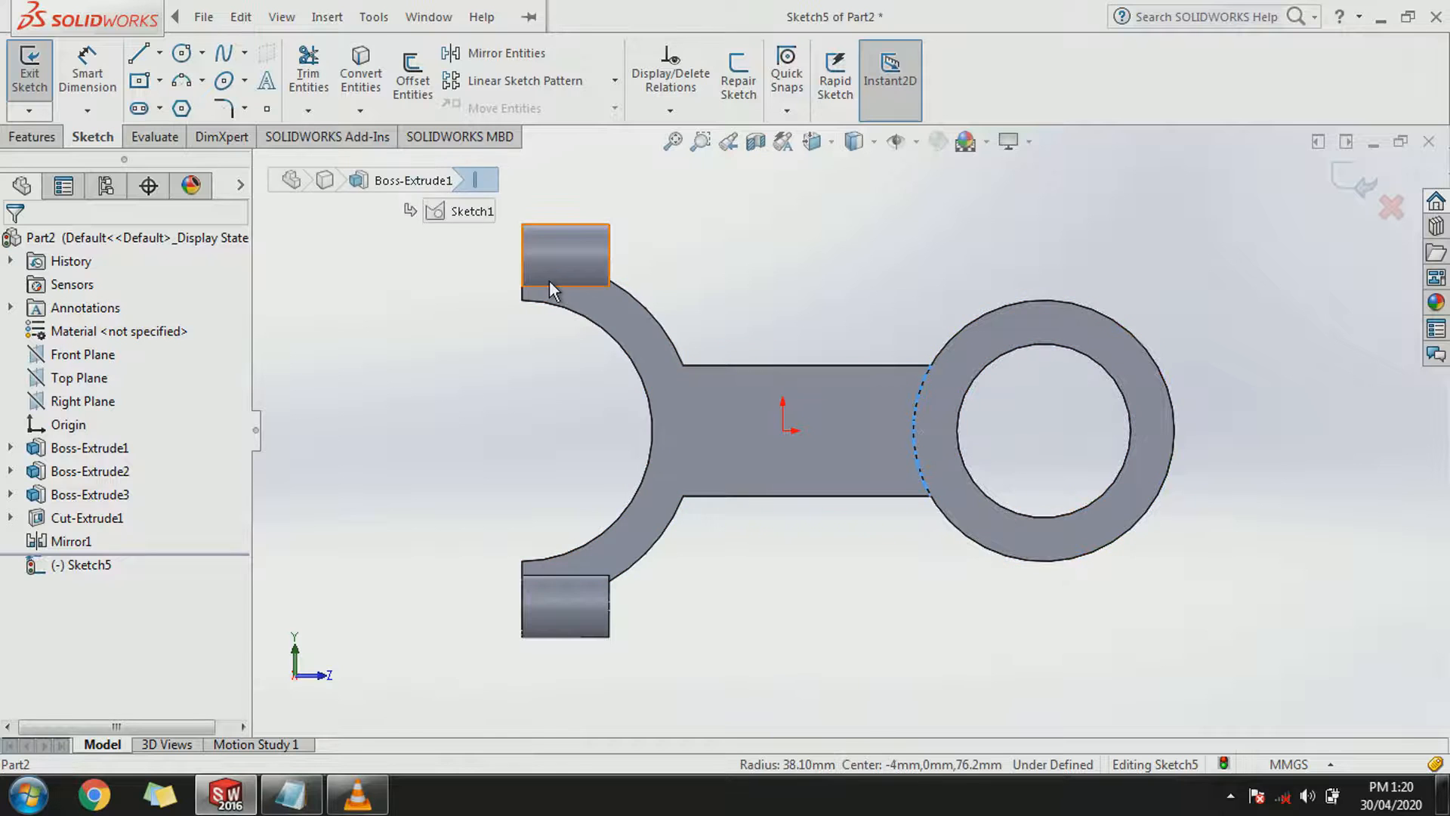
left_click(360, 76)
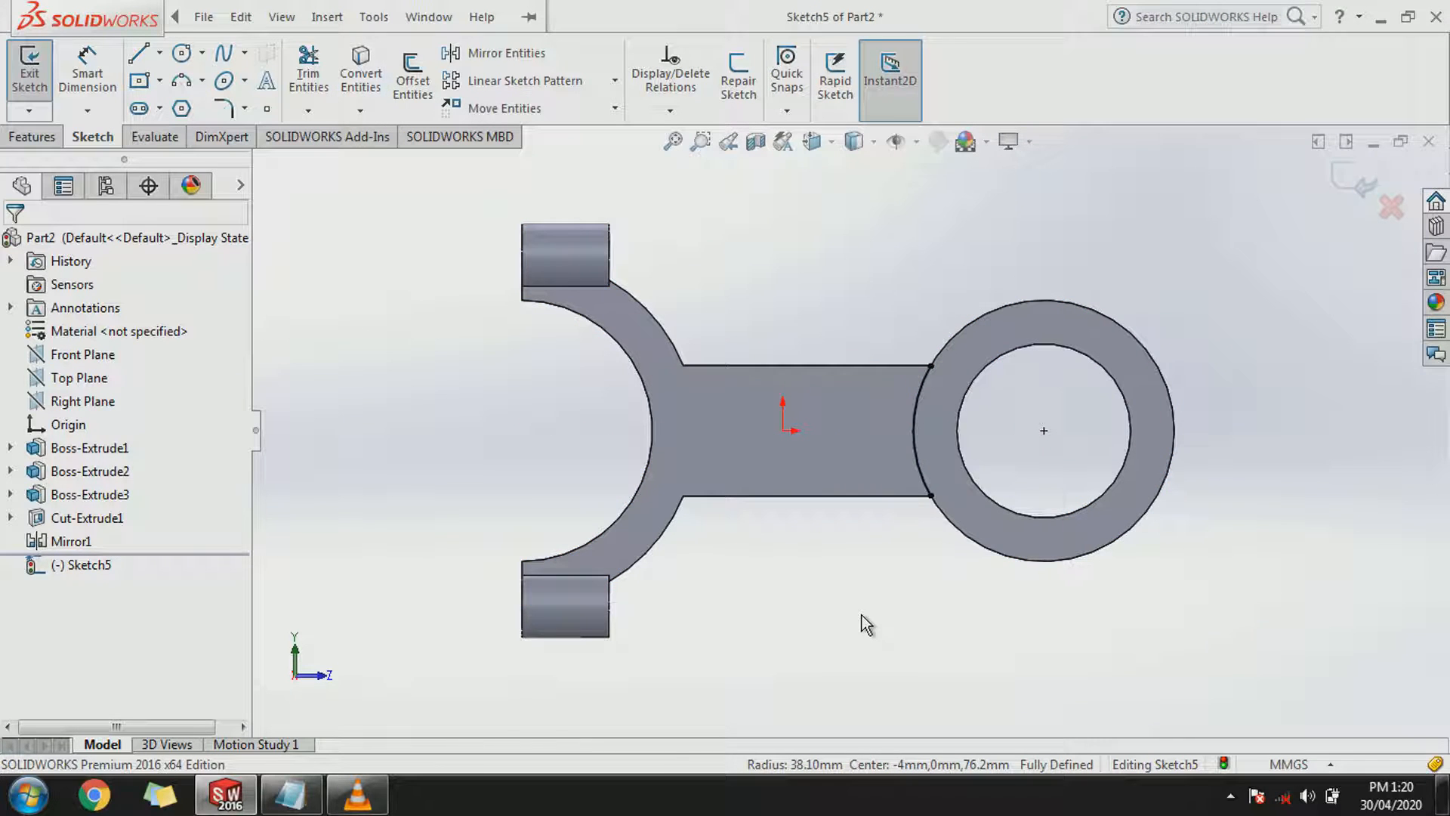
Sketch a corner rectangle along the shank from past the converted arc to near the half ring, its upper edge about 11.3 mm above the origin.
left_click(161, 80)
left_click(178, 106)
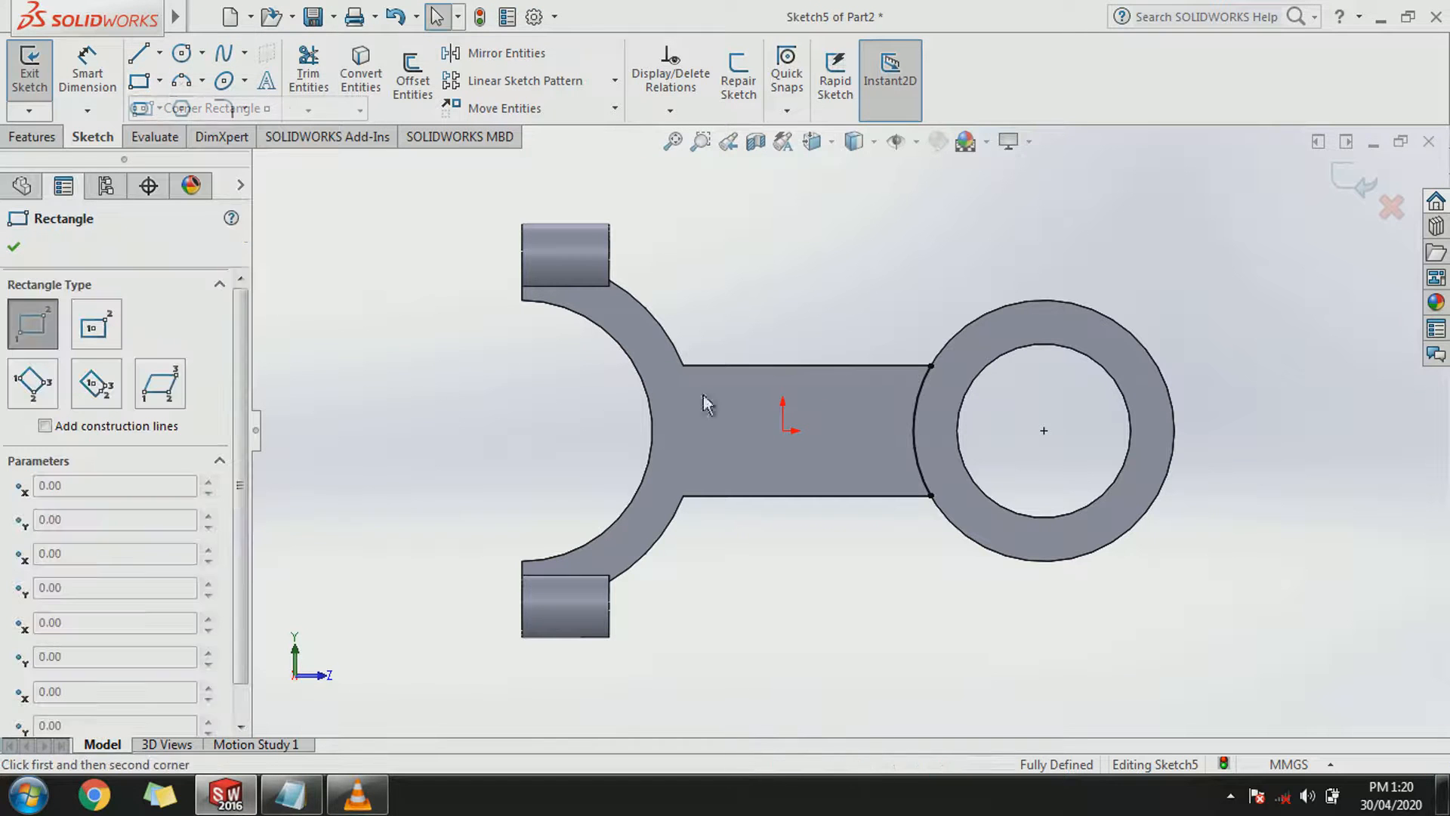
left_click(936, 394)
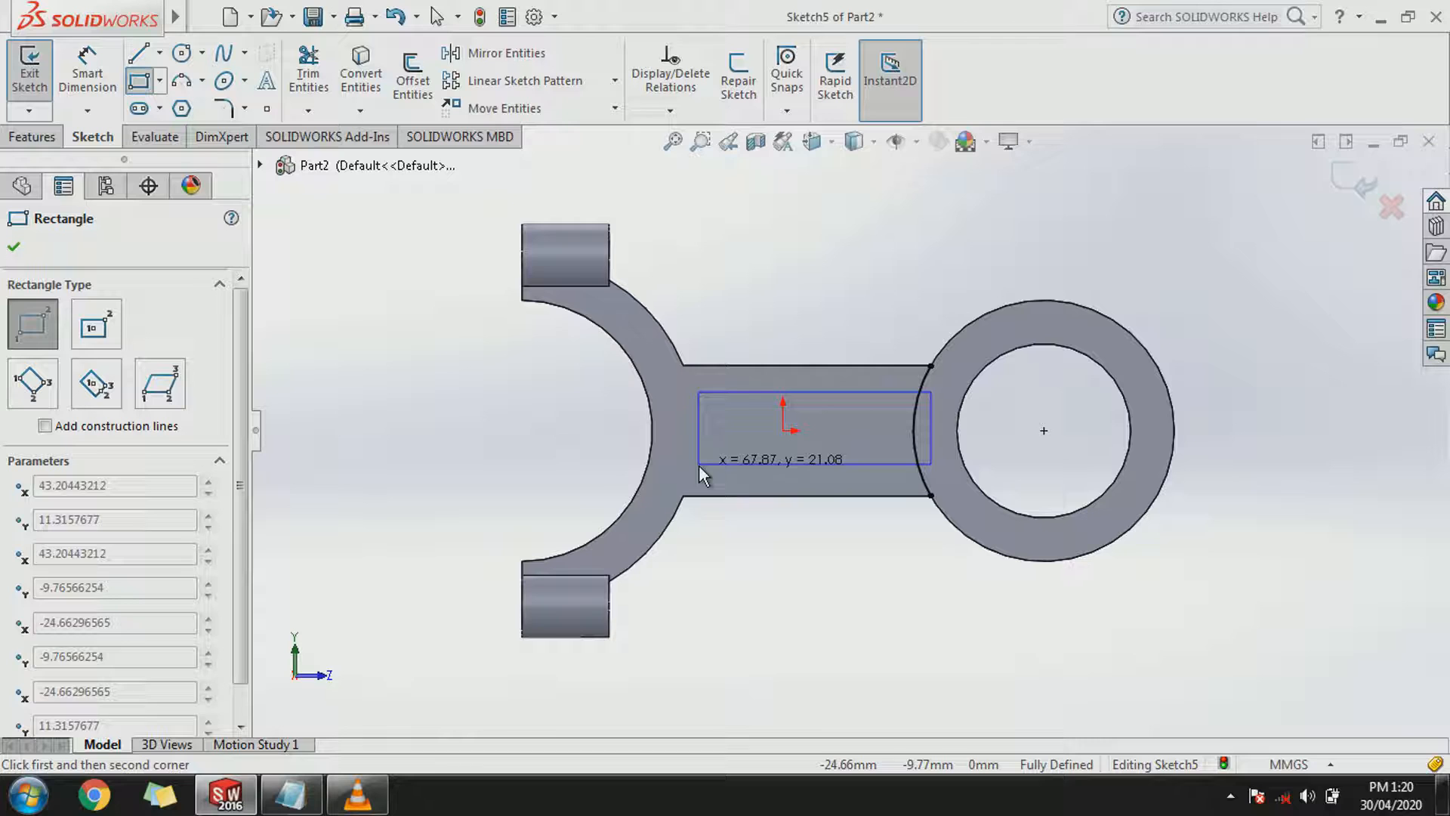
left_click(669, 478)
right_click(669, 479)
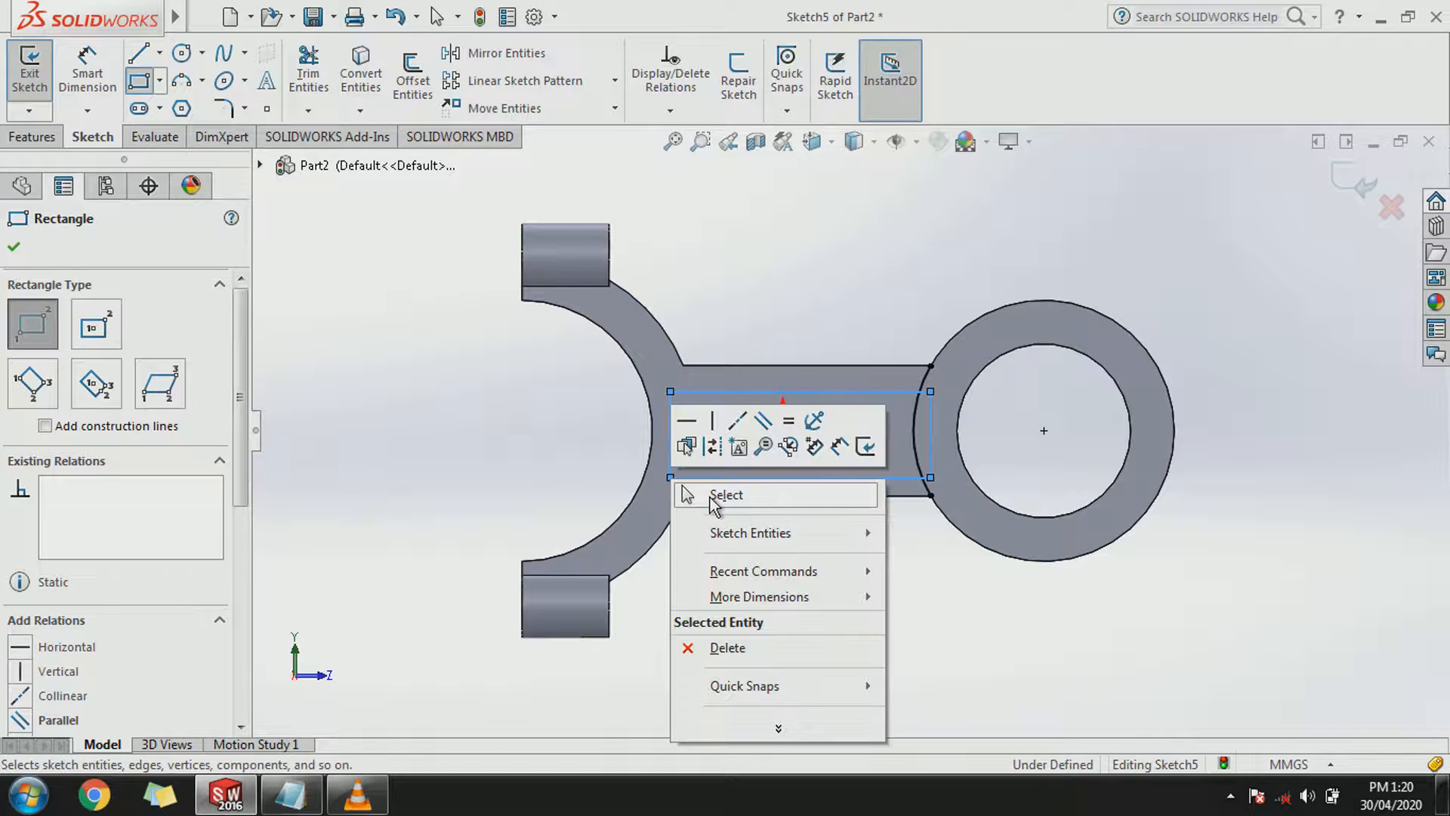
left_click(702, 492)
Dimension the rectangle's upper edge 11.43 mm from the origin.
scroll(944, 397, "down", 3)
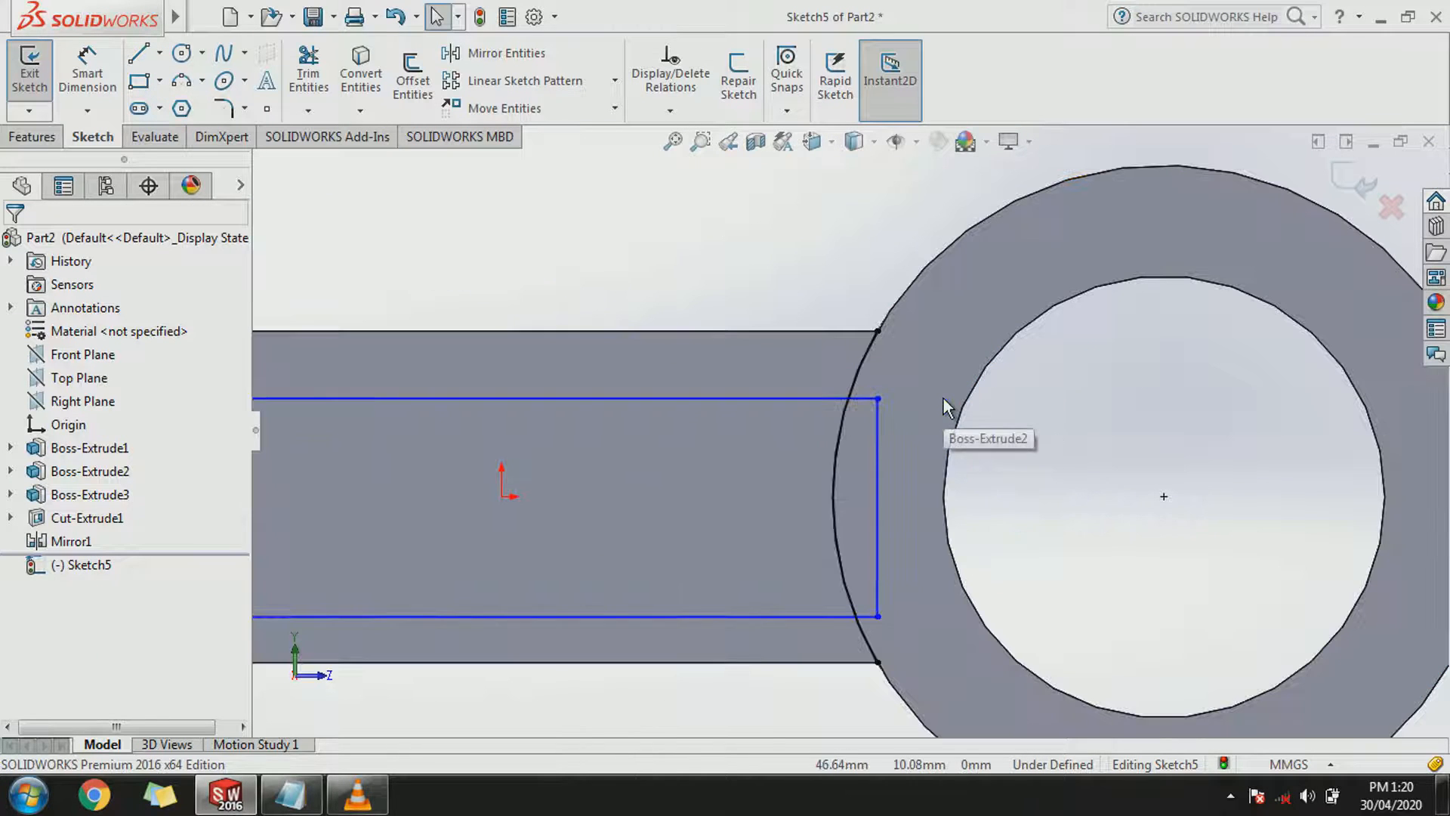
scroll(944, 397, "up", 2)
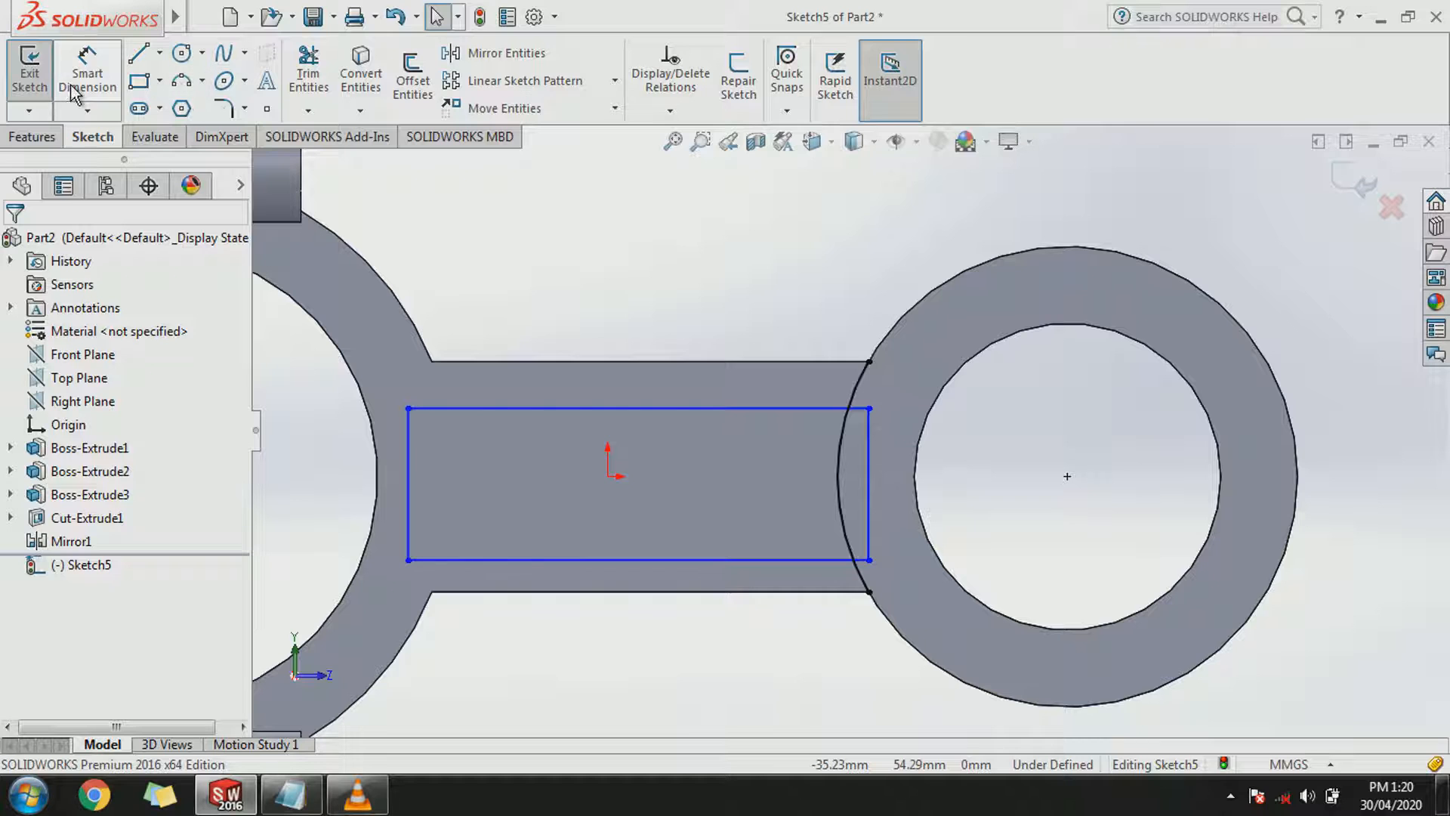
left_click(96, 78)
left_click(607, 476)
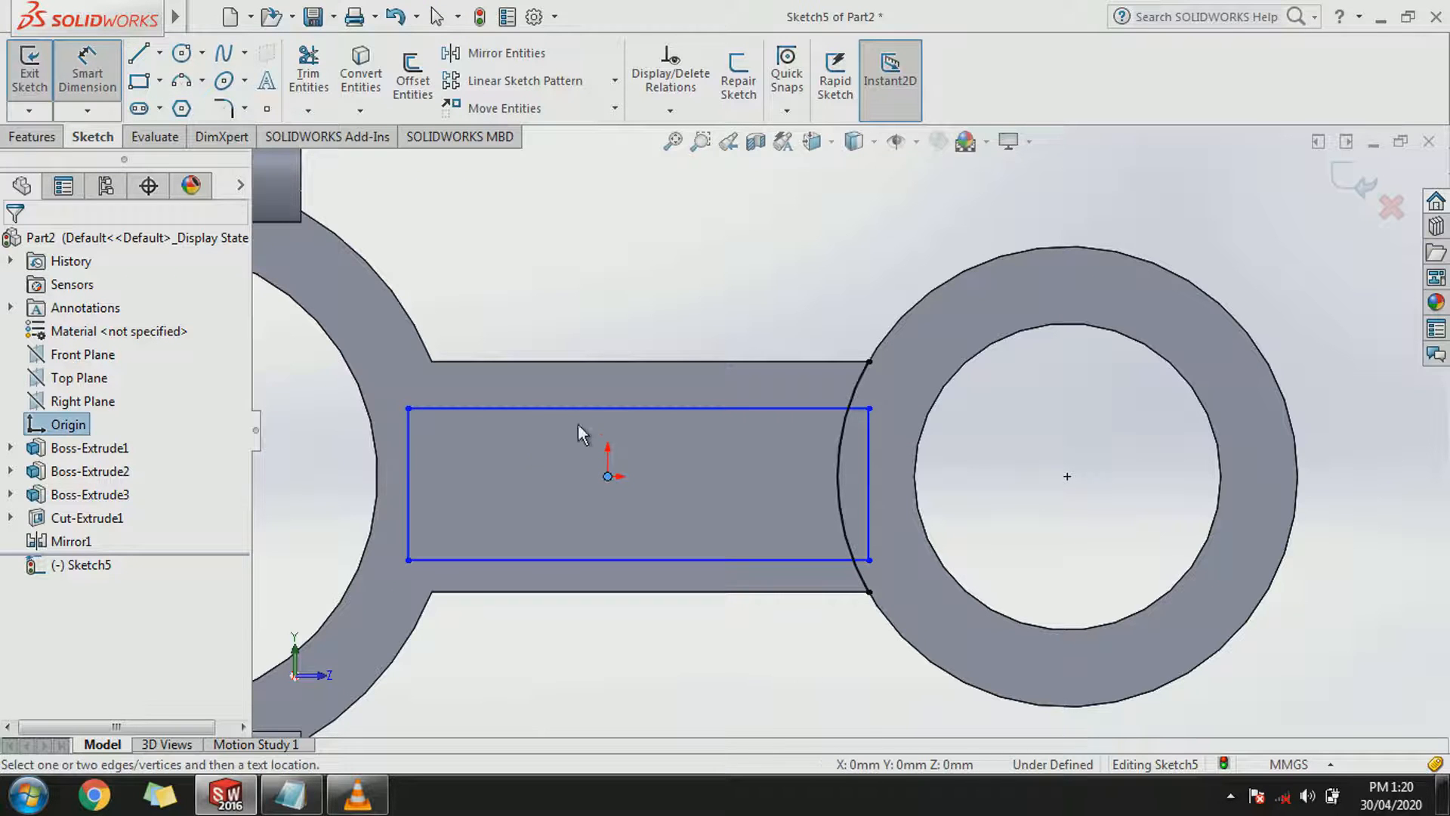
left_click(573, 410)
left_click(1027, 457)
type("11.43")
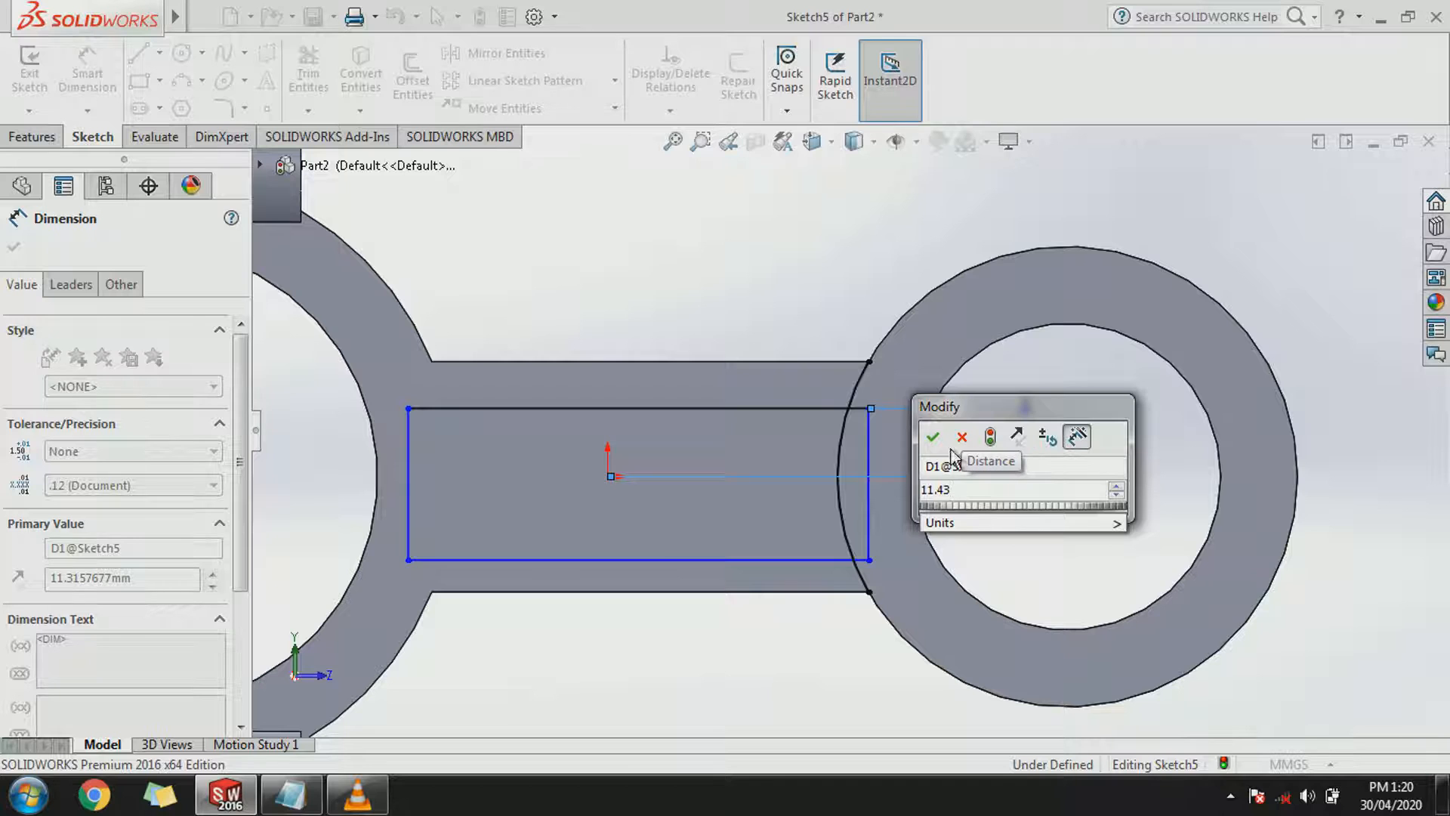
left_click(934, 437)
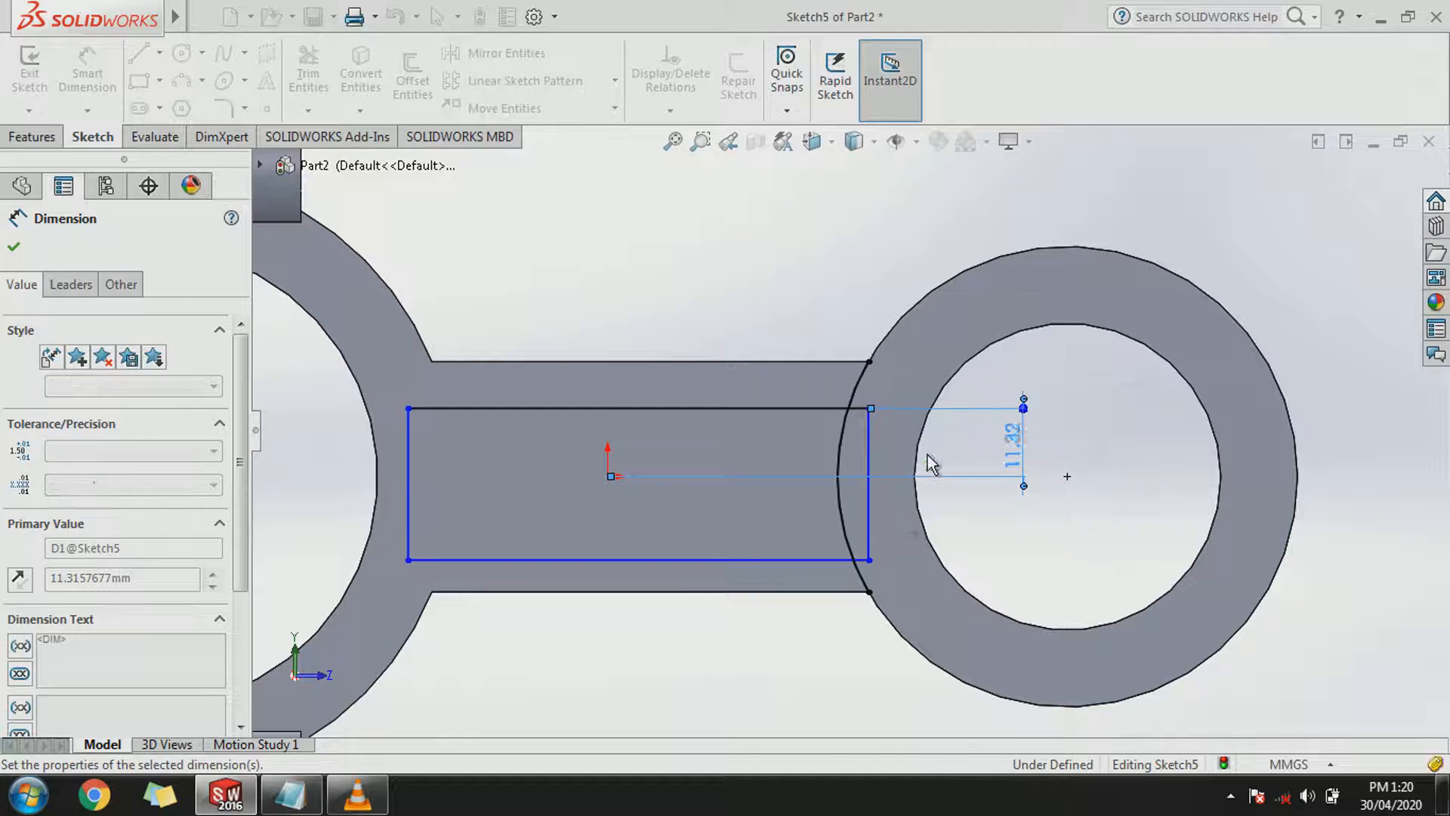
Dimension the rectangle's lower edge 11.43 mm from the origin and set the rectangle's length to 73 mm.
left_click(608, 476)
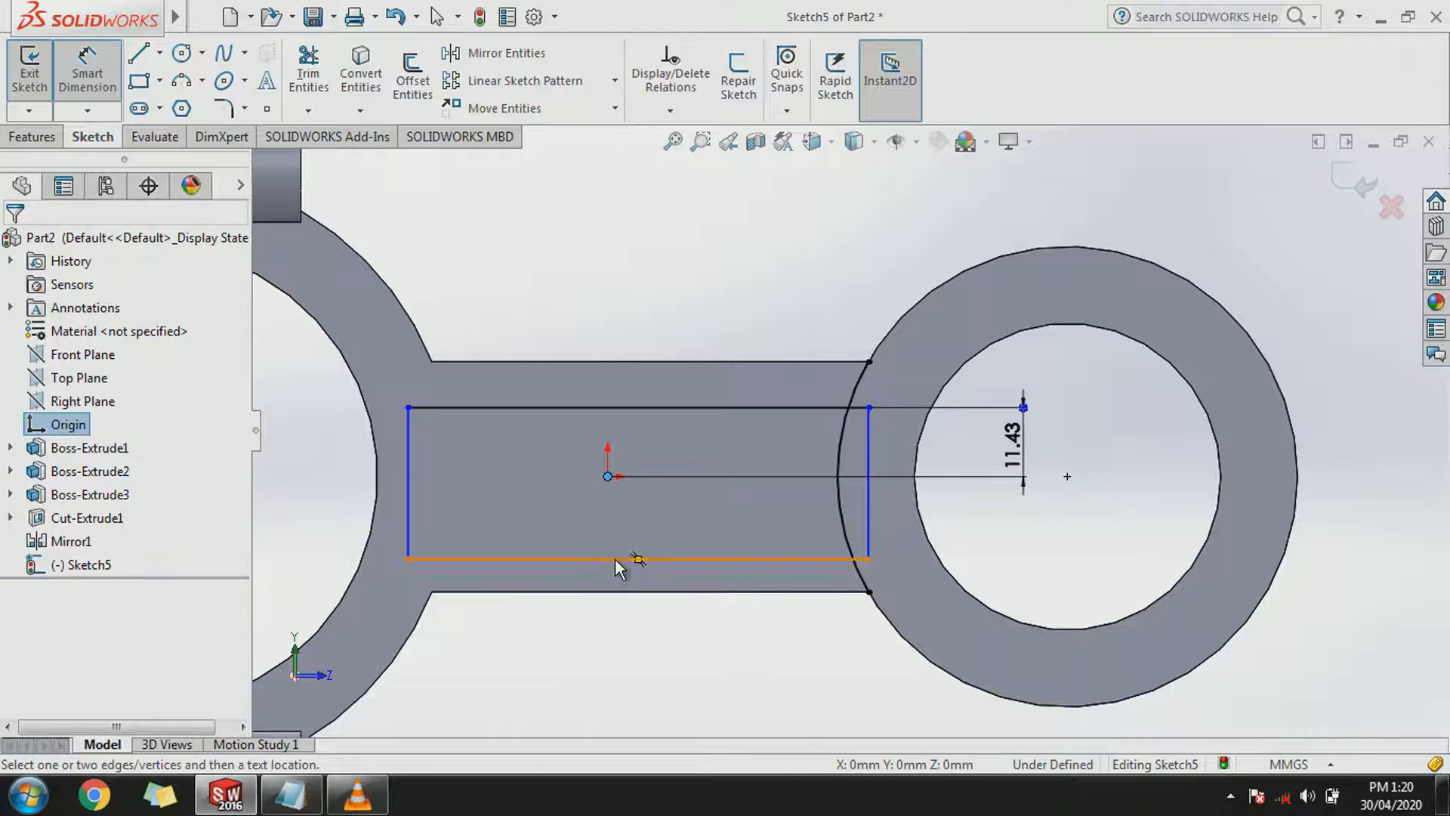
left_click(616, 559)
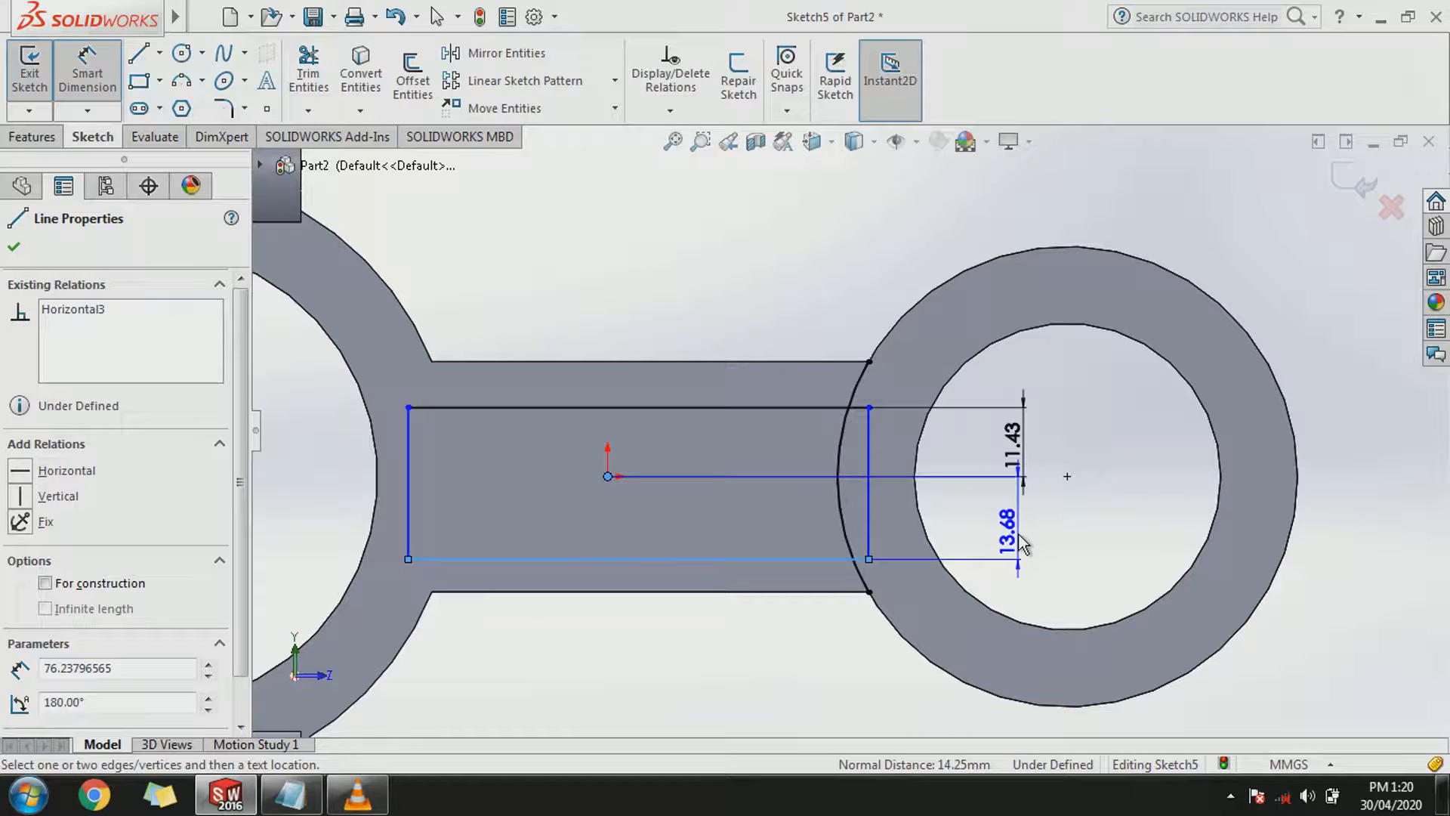
left_click(1021, 543)
type("11.43")
key("Return")
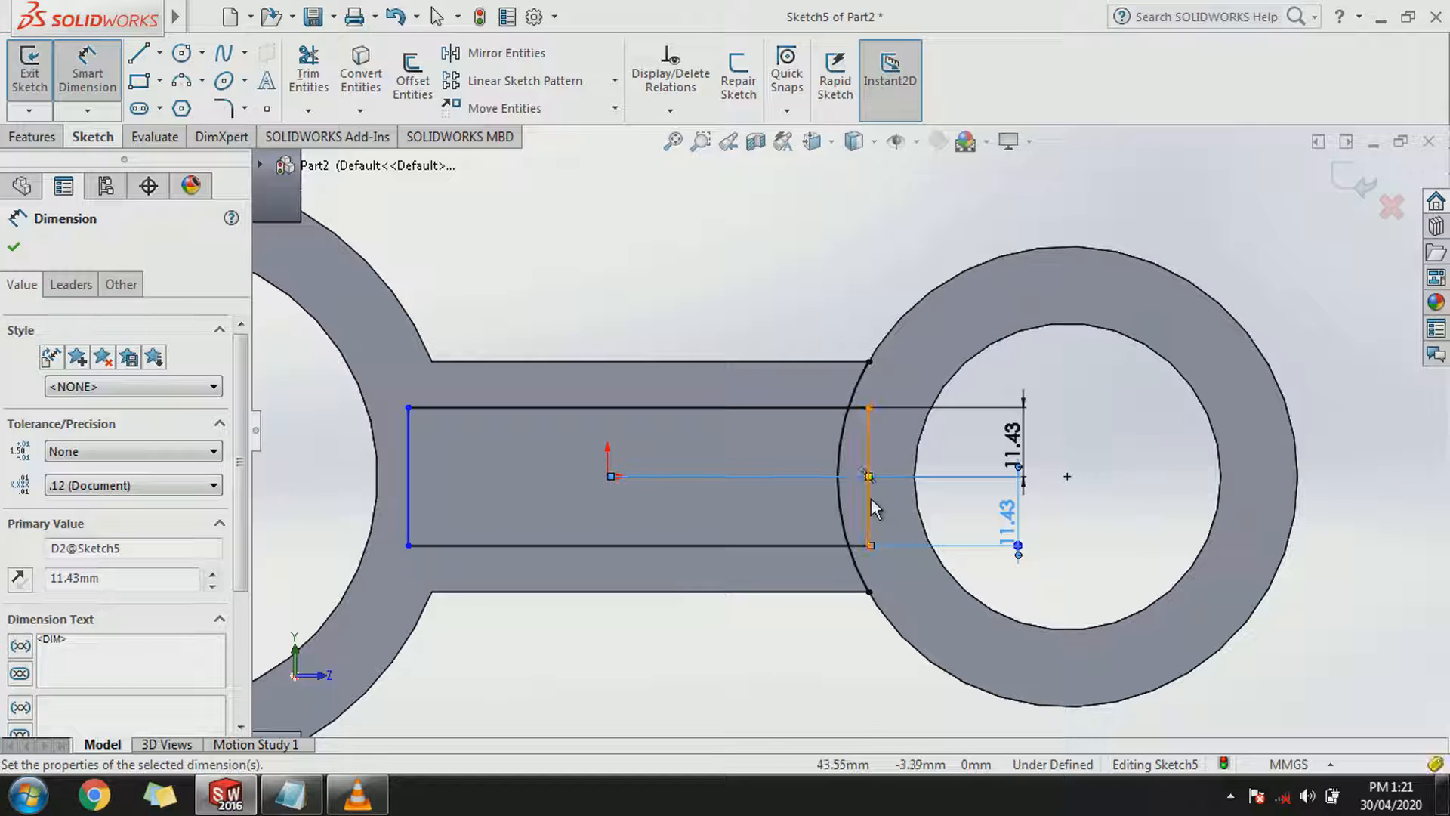
key("Escape")
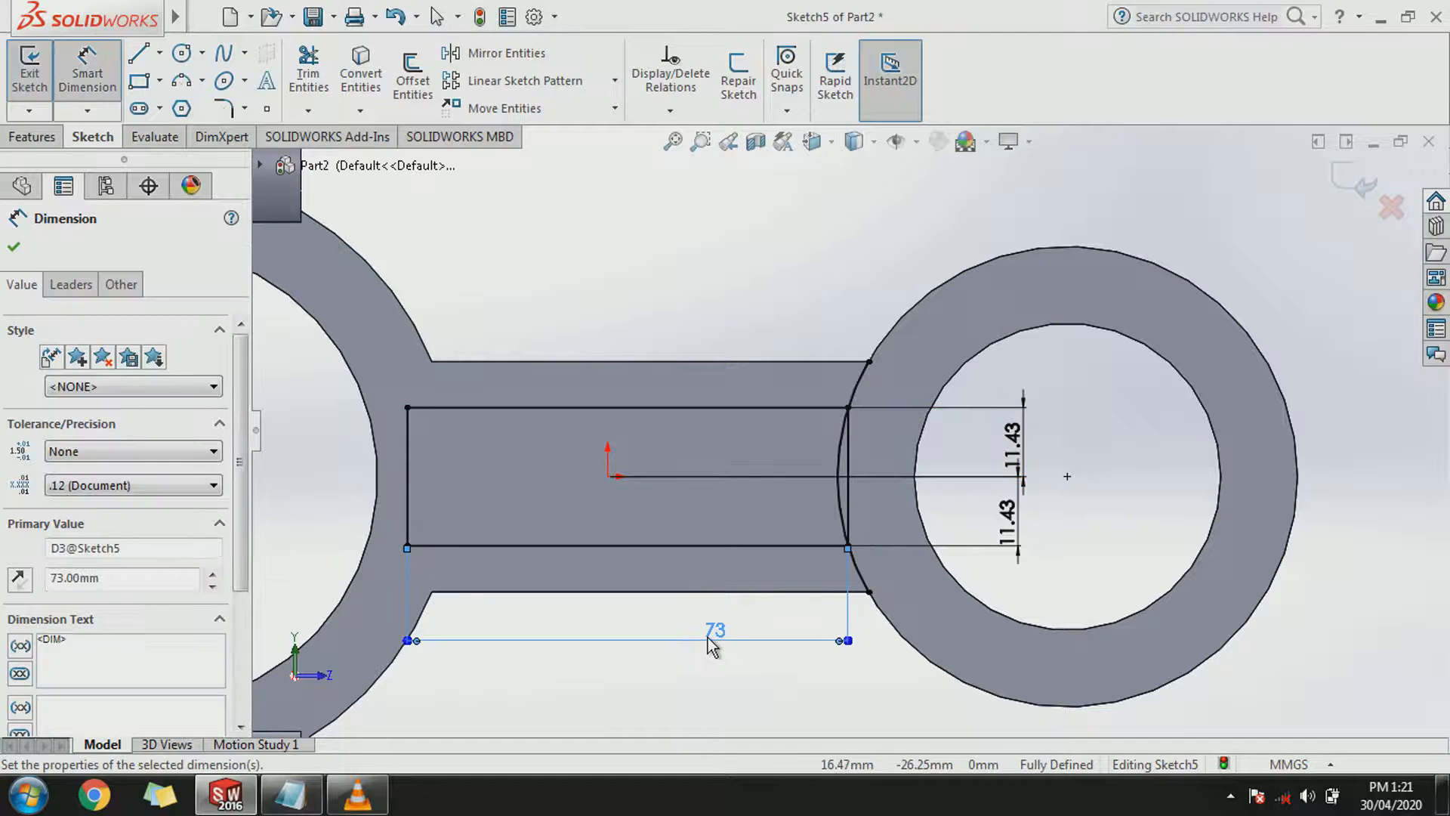
left_click(26, 236)
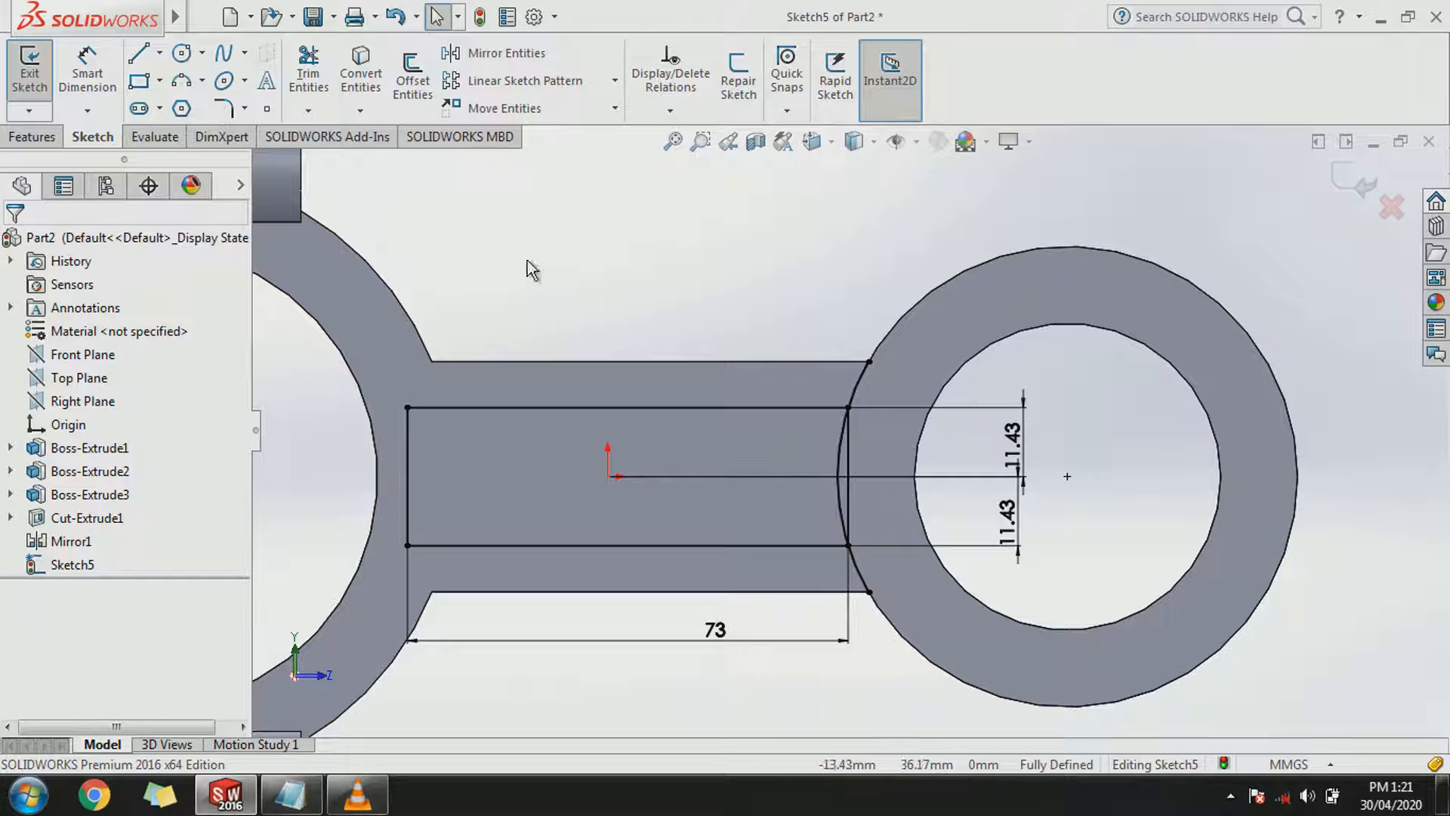
Power-trim the rectangle's straight end at the full ring and the arc's ends outside the rectangle, leaving a closed arc-ended profile.
left_click(309, 75)
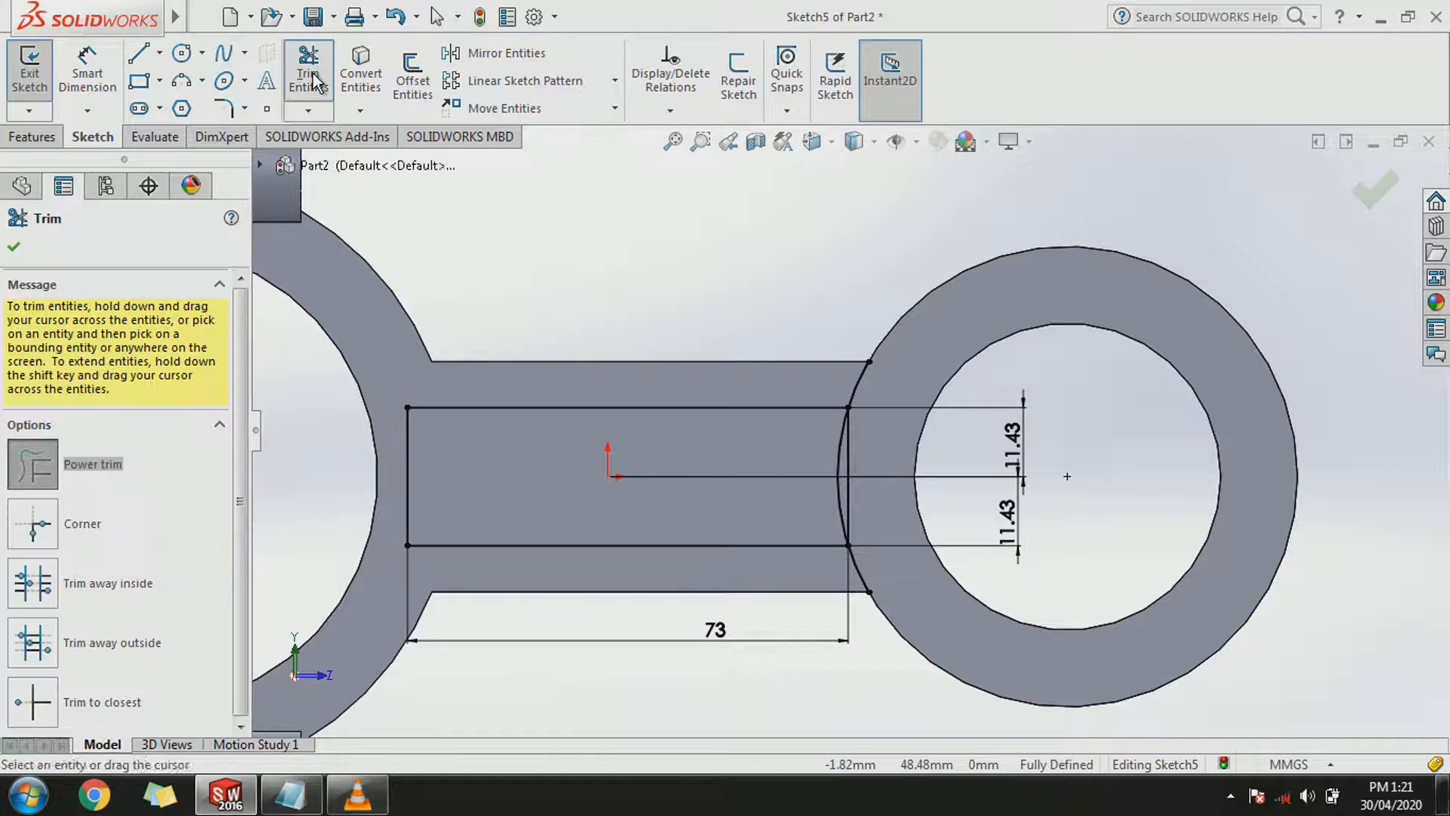
scroll(852, 431, "down", 5)
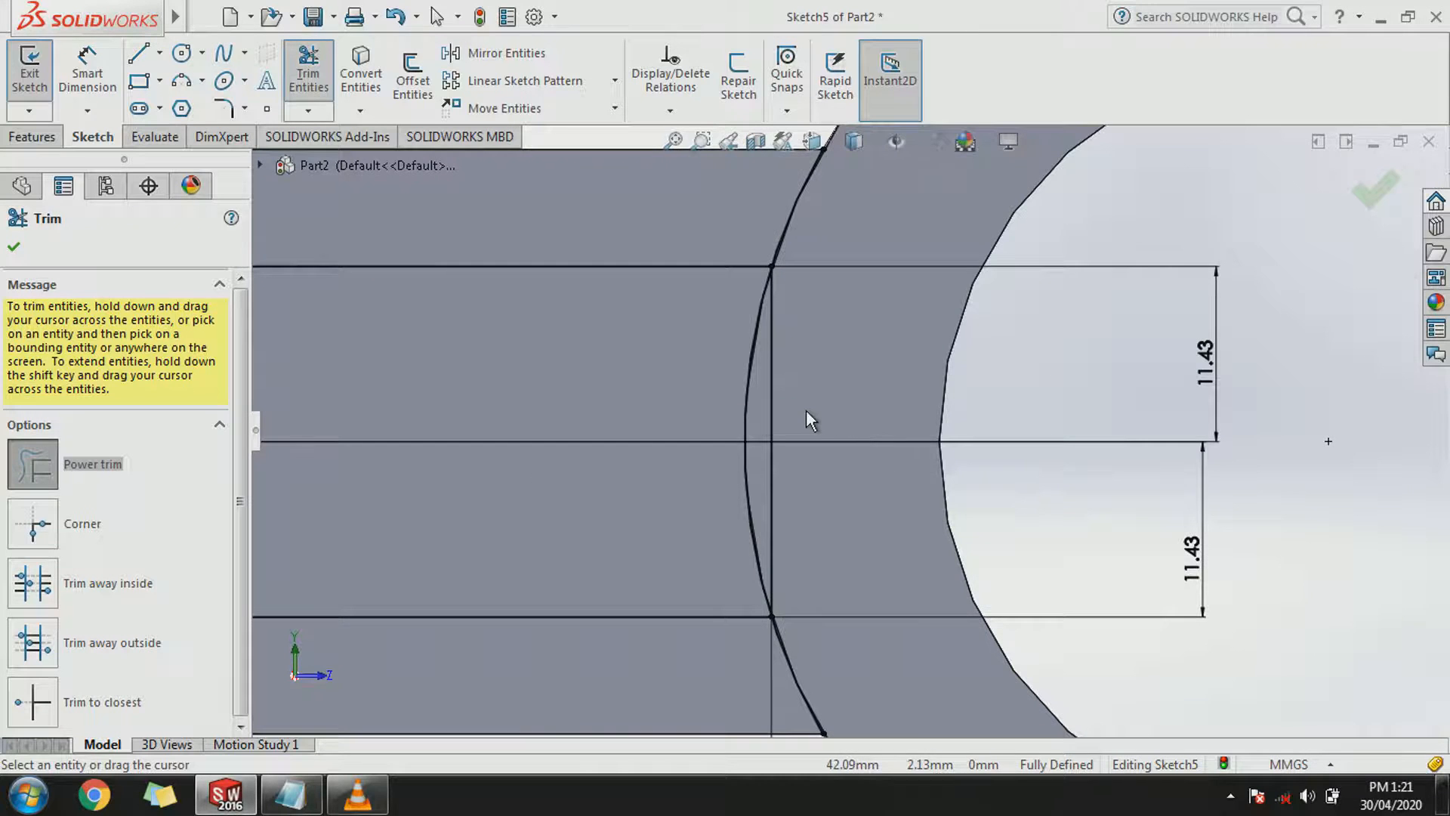
scroll(805, 409, "up", 4)
scroll(806, 411, "down", 5)
left_click_drag(798, 421, 779, 432)
scroll(833, 326, "up", 2)
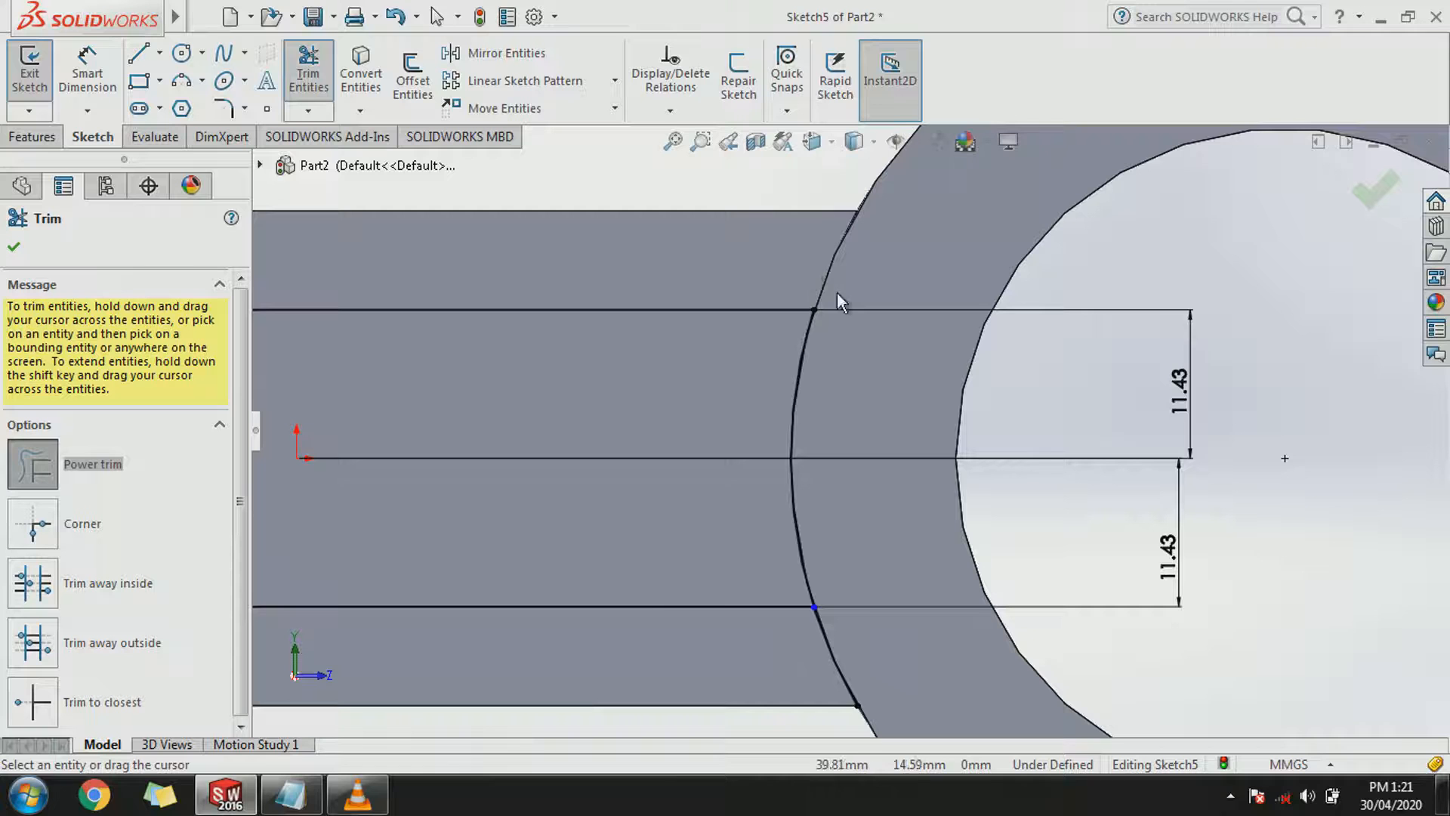
scroll(841, 673, "up", 3)
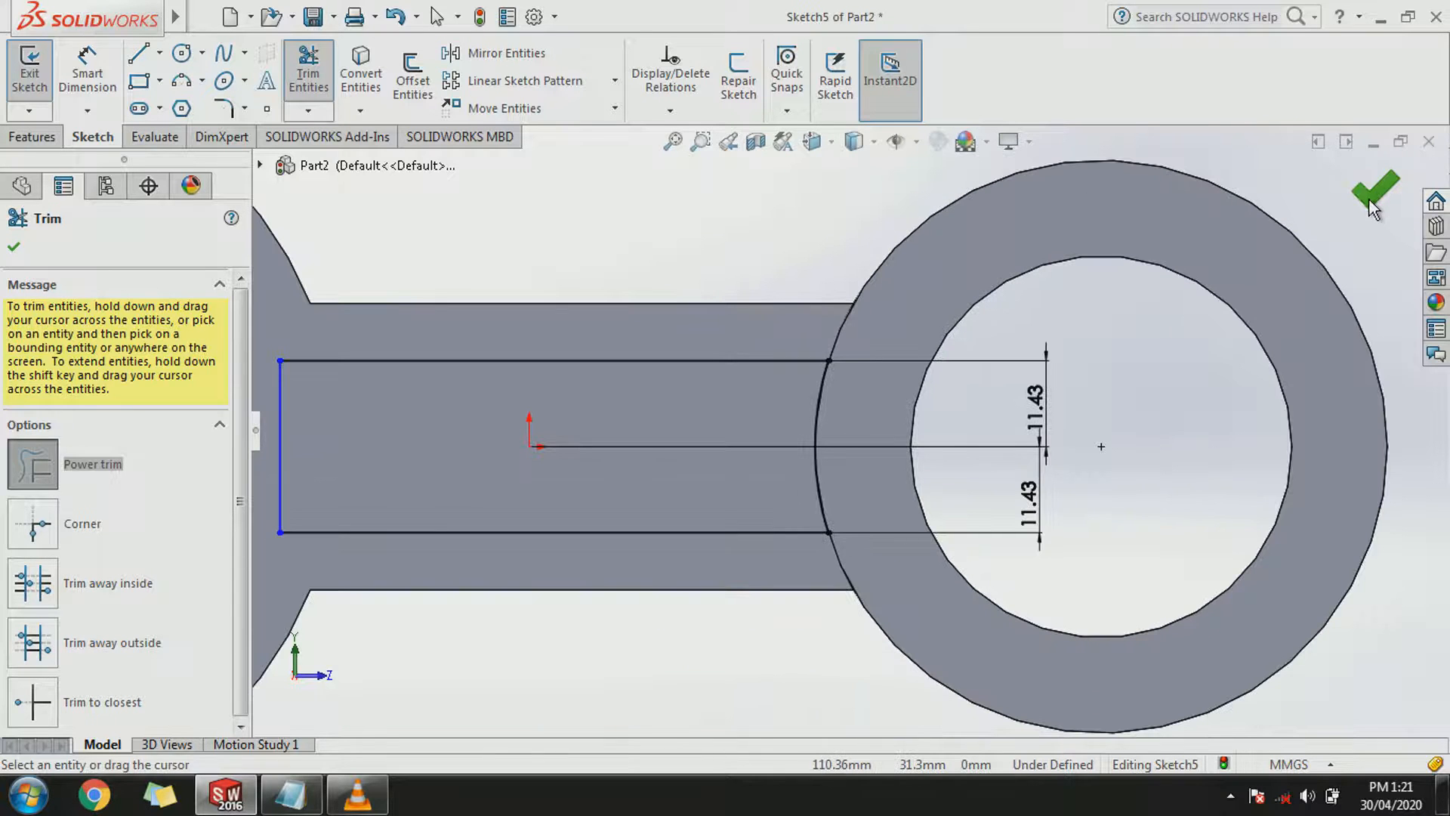
left_click(1371, 202)
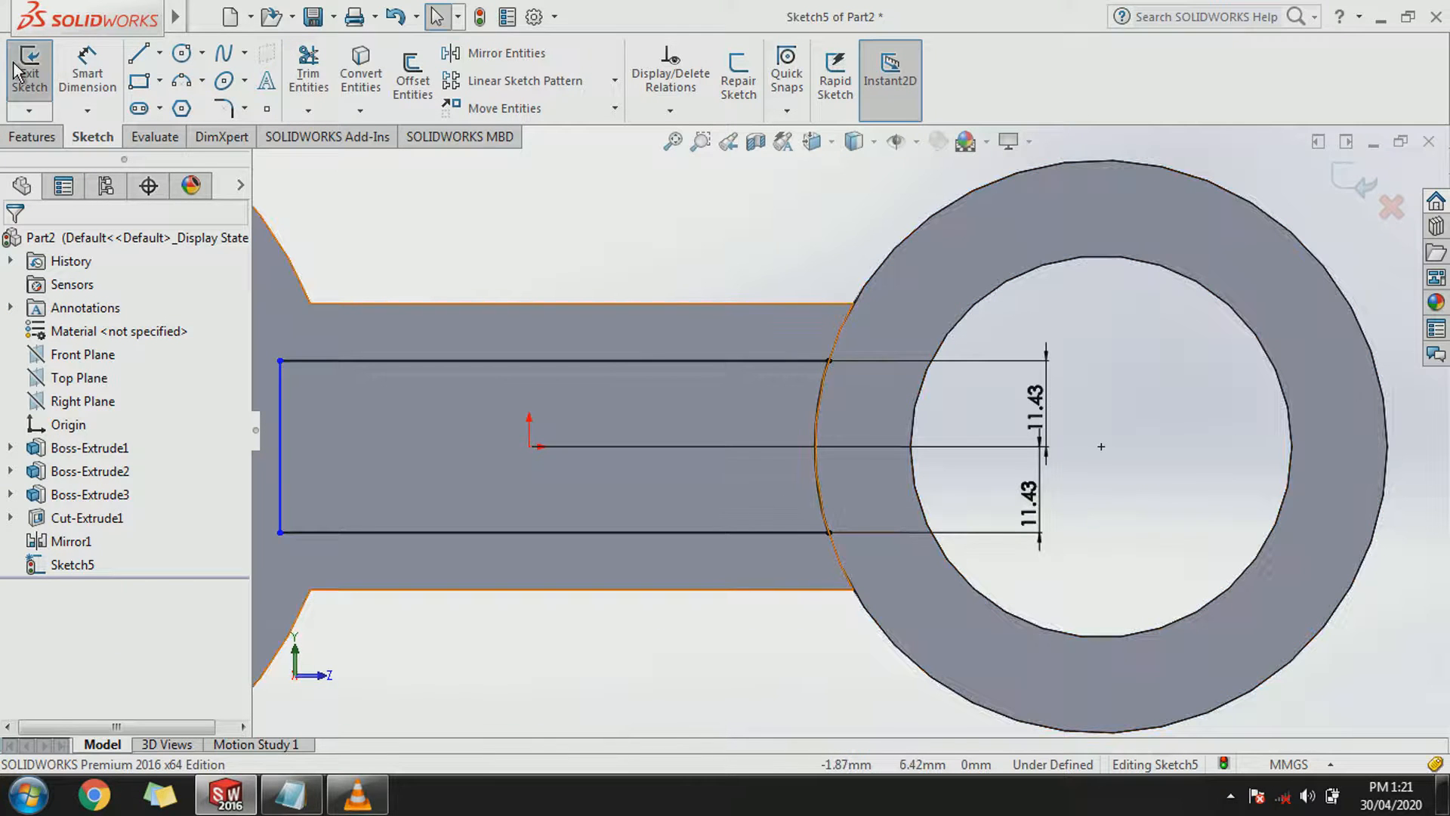
Exit the sketch and cut the arc-ended profile Blind 6.35 mm deep into the shank with Extruded Cut.
left_click(15, 72)
left_click(33, 137)
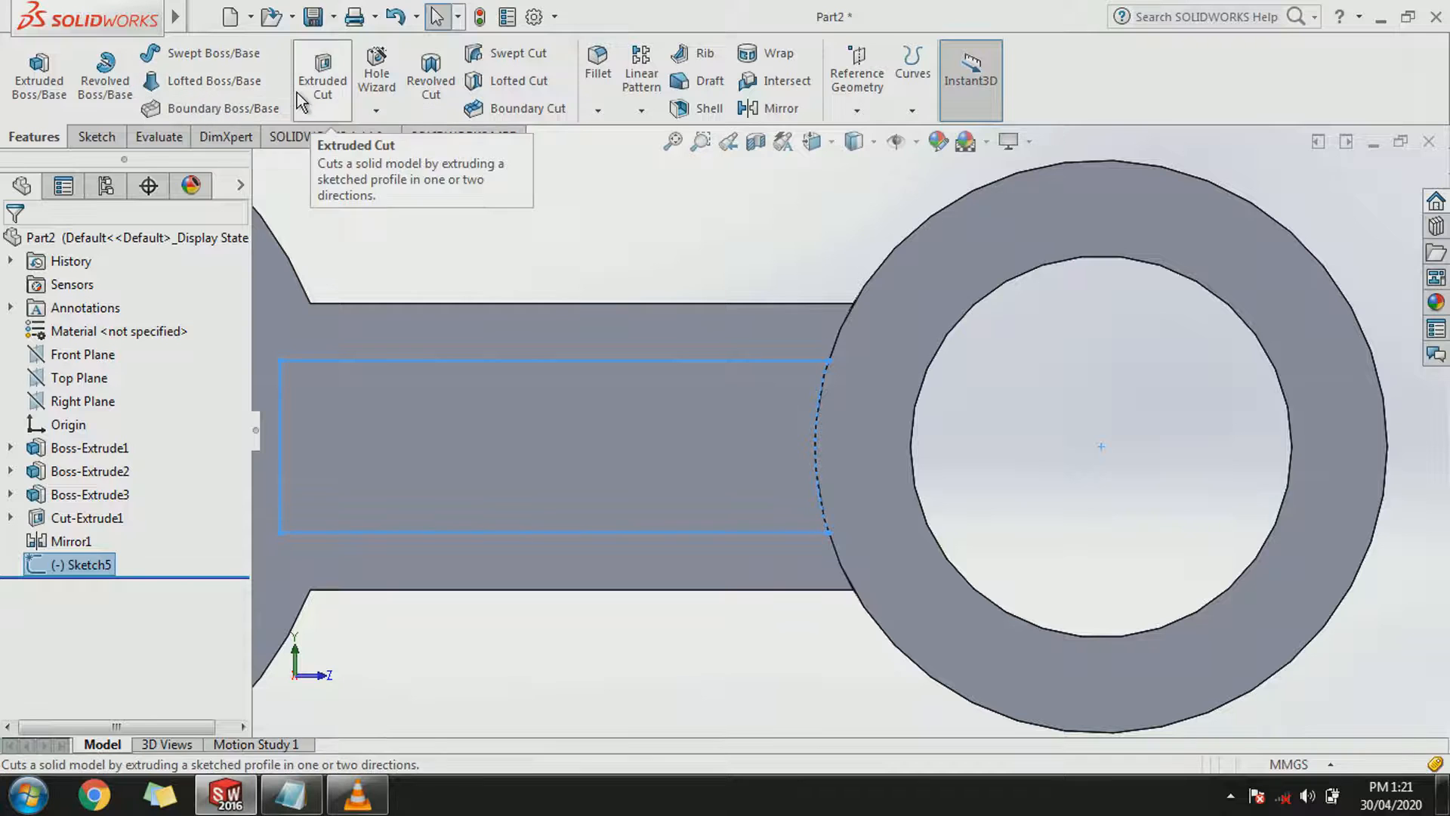
left_click(299, 94)
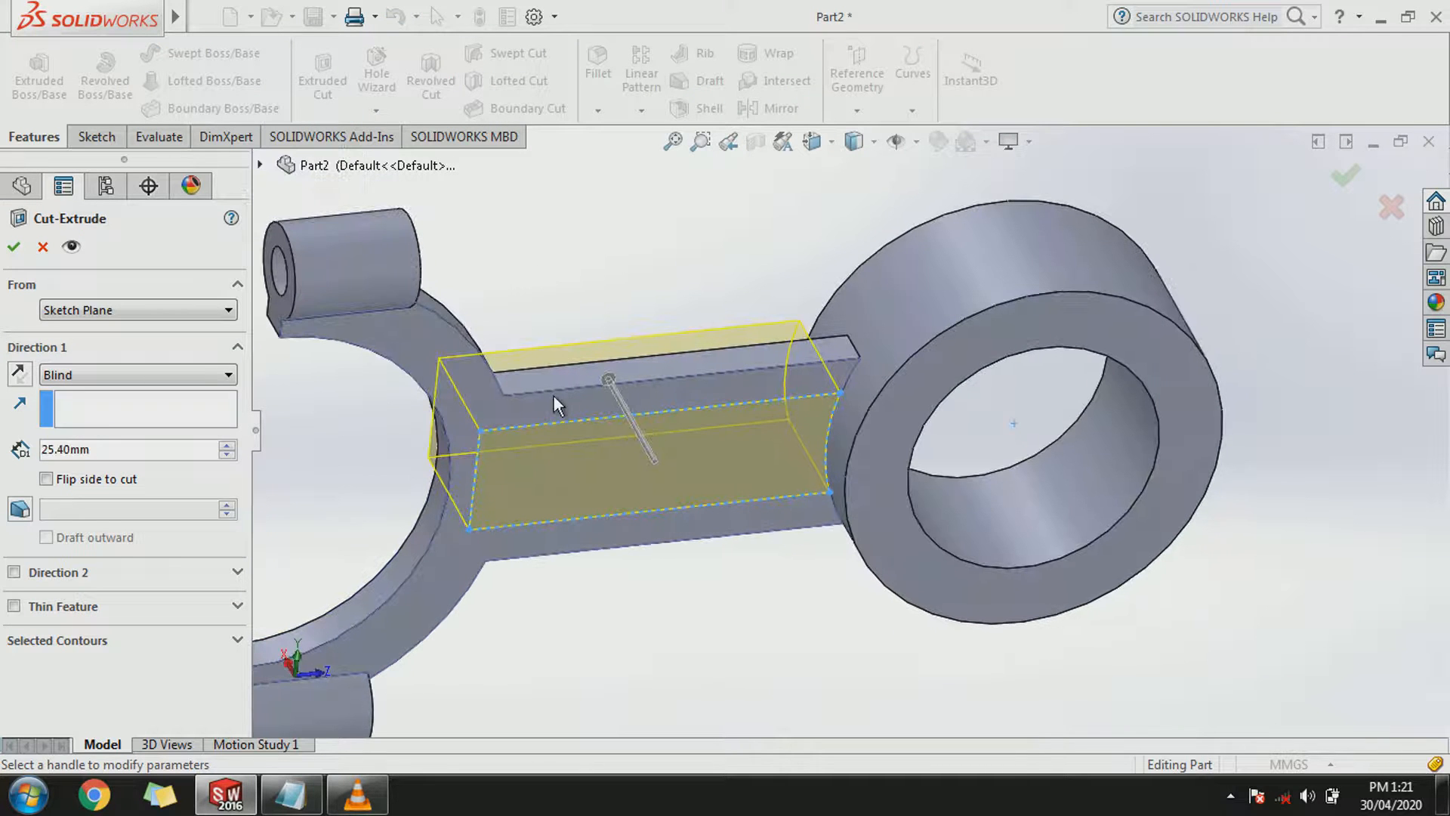
key("ctrl+a")
type("0.25in")
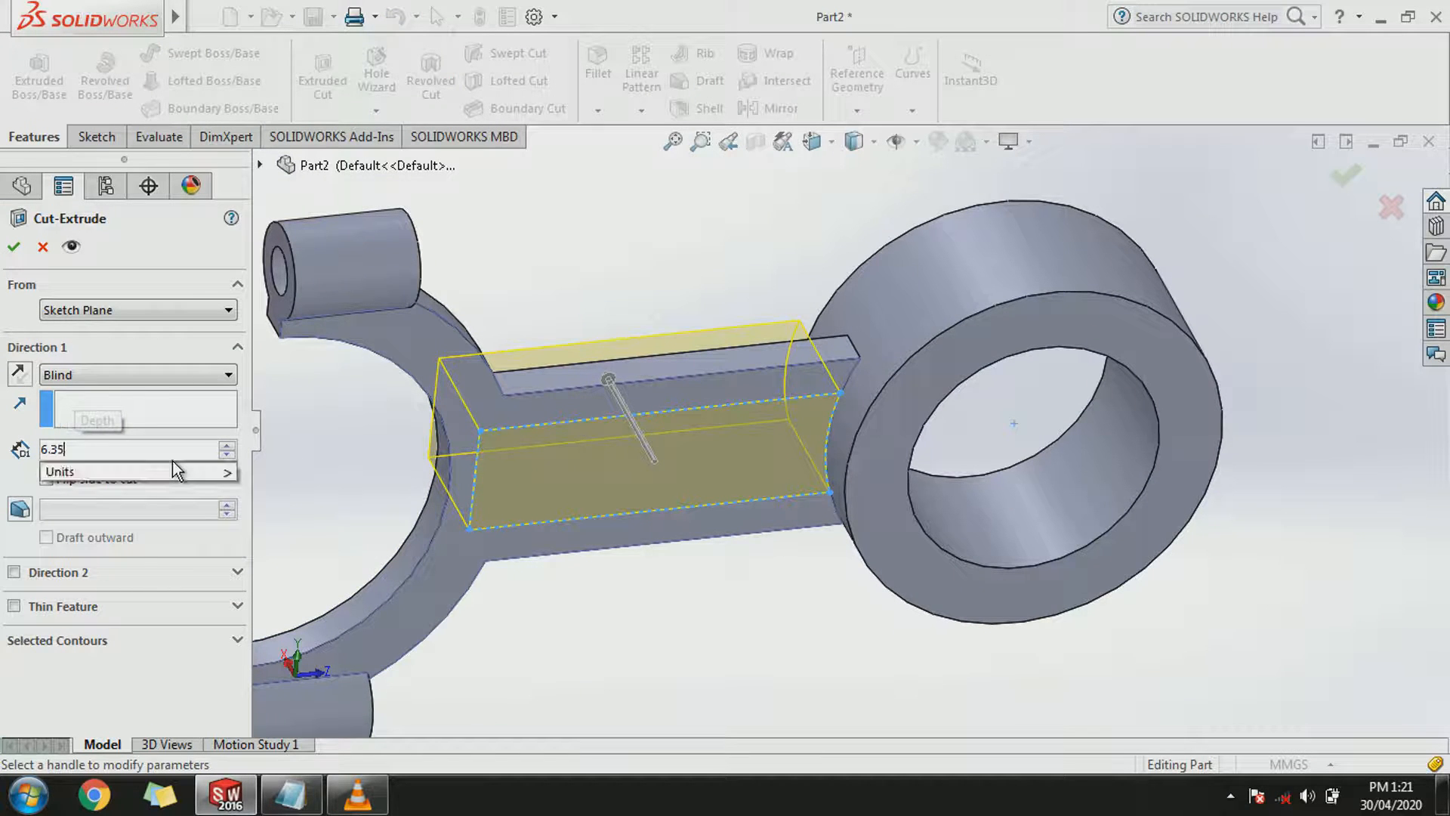
key("Return")
left_click(13, 246)
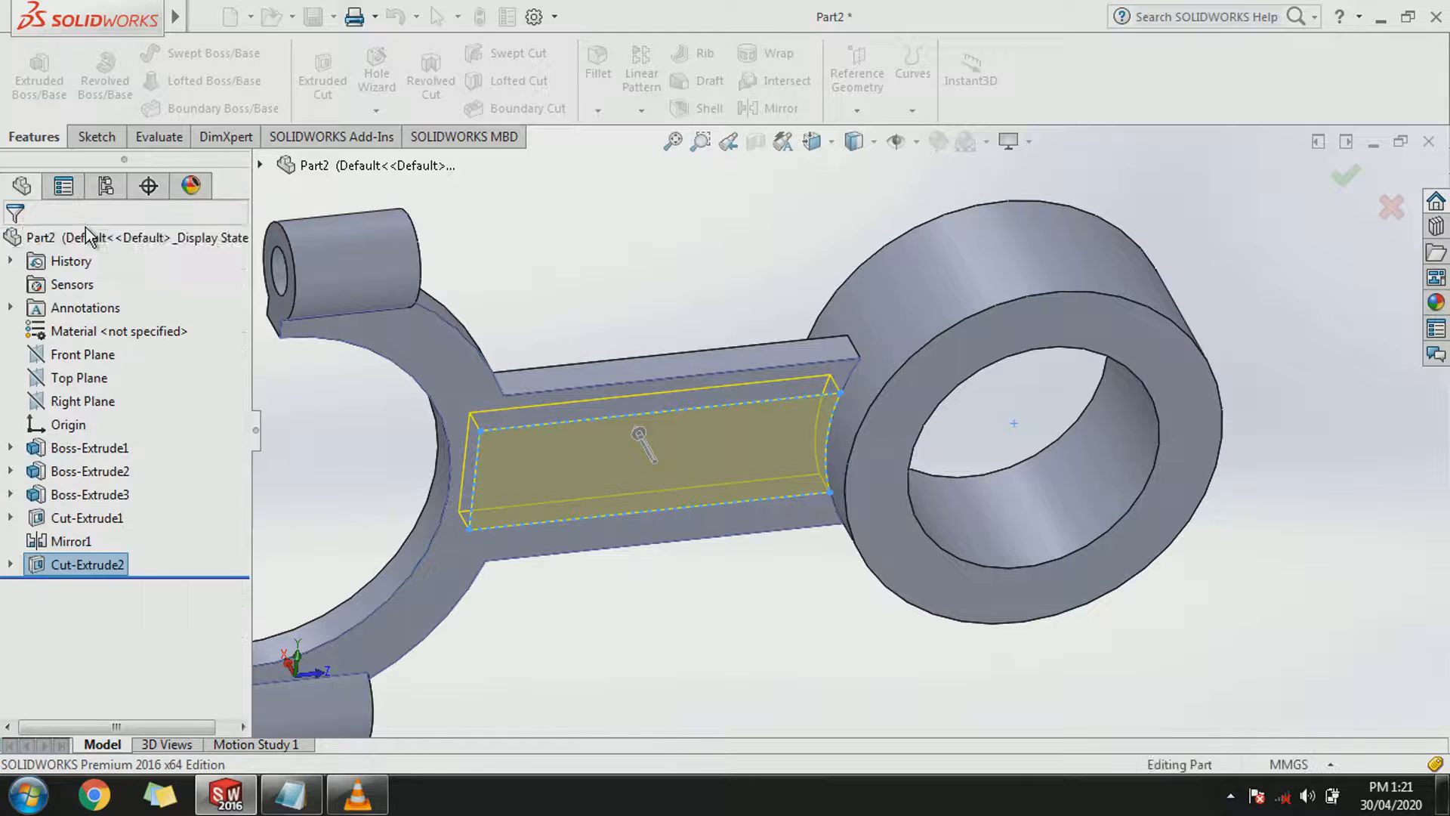
Mirror the shank's pocket cut about the Right Plane.
left_click(73, 402)
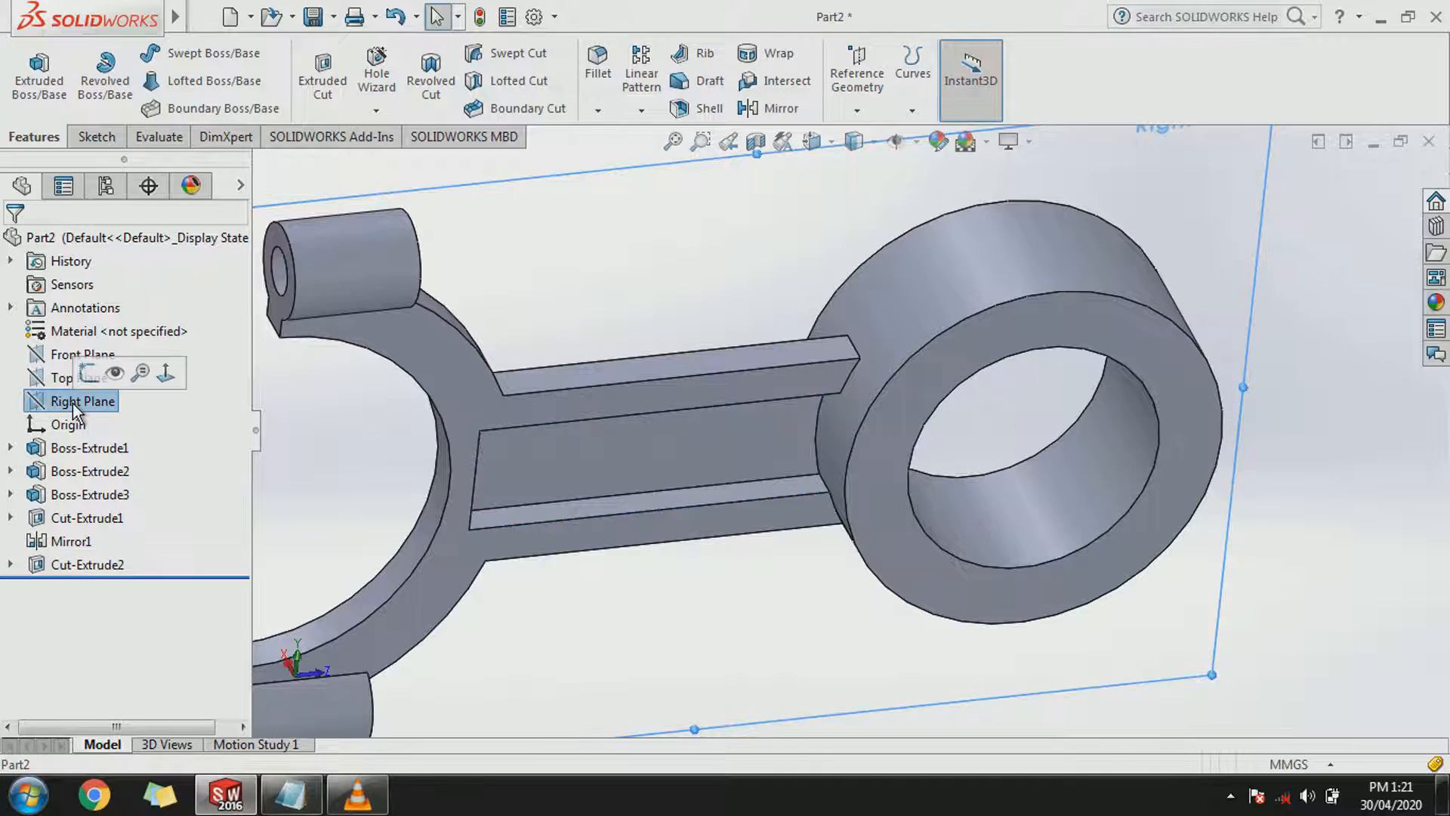
left_click(771, 108)
left_click(260, 166)
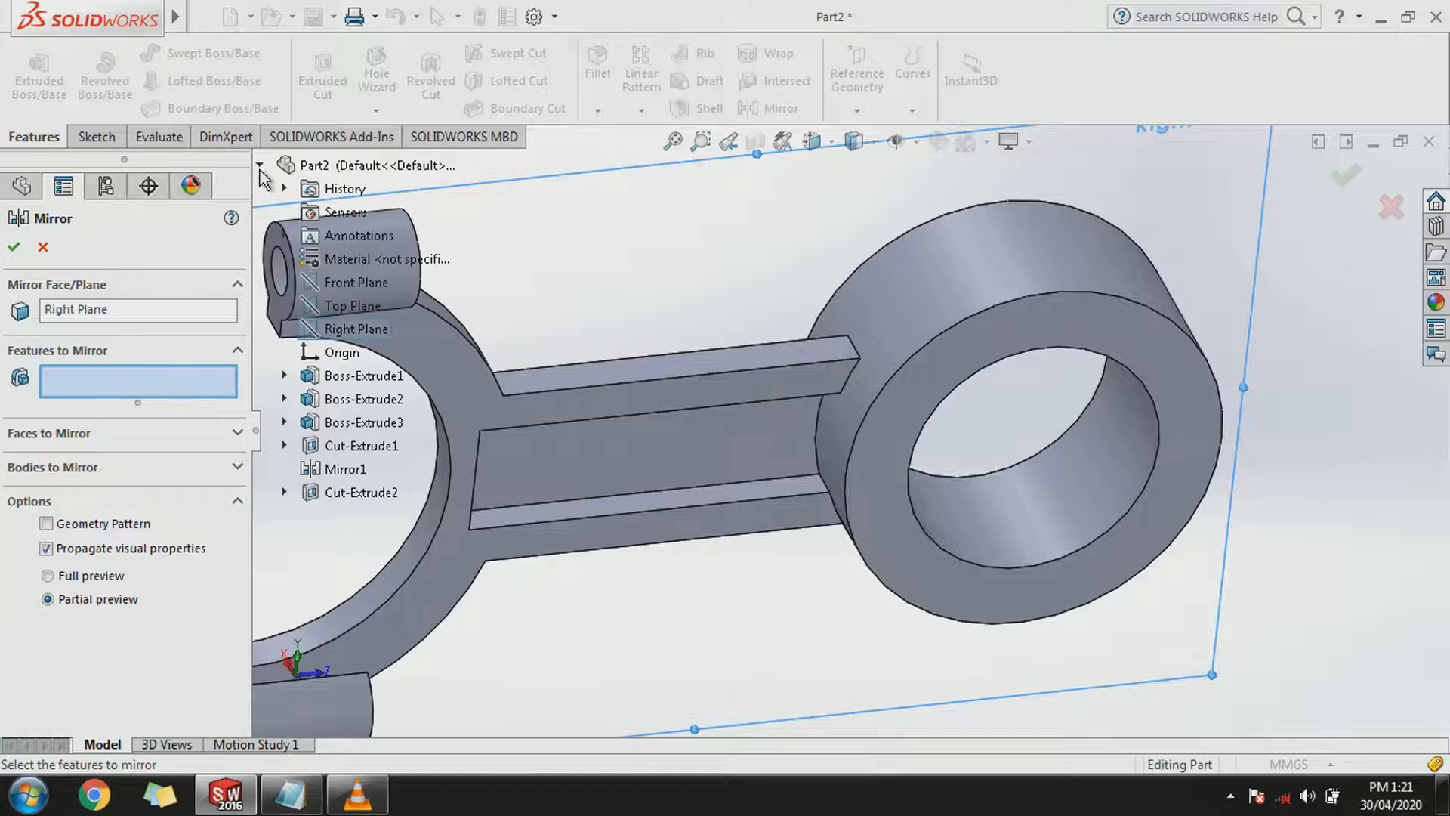
left_click(284, 492)
left_click(359, 492)
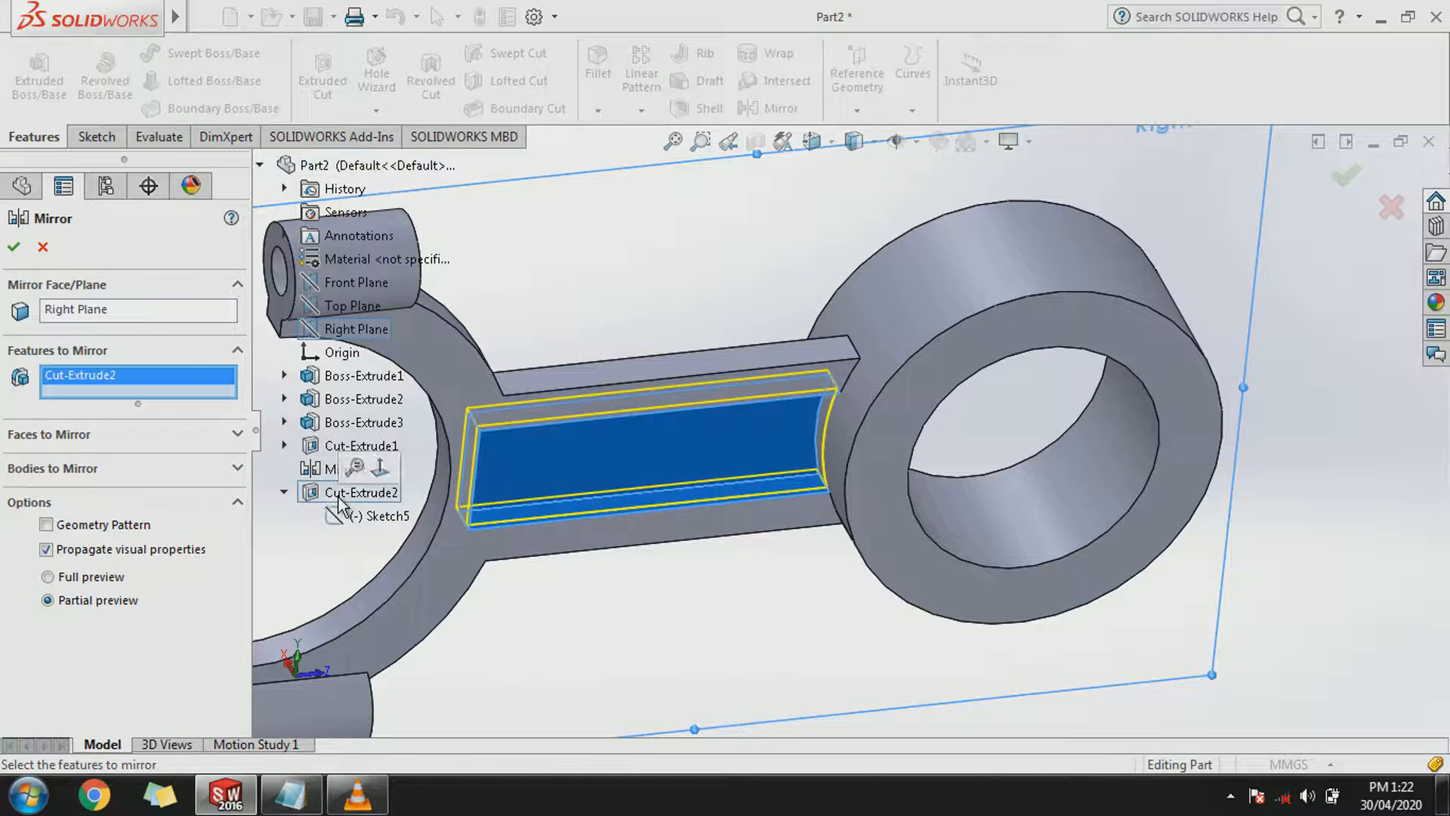
left_click(14, 248)
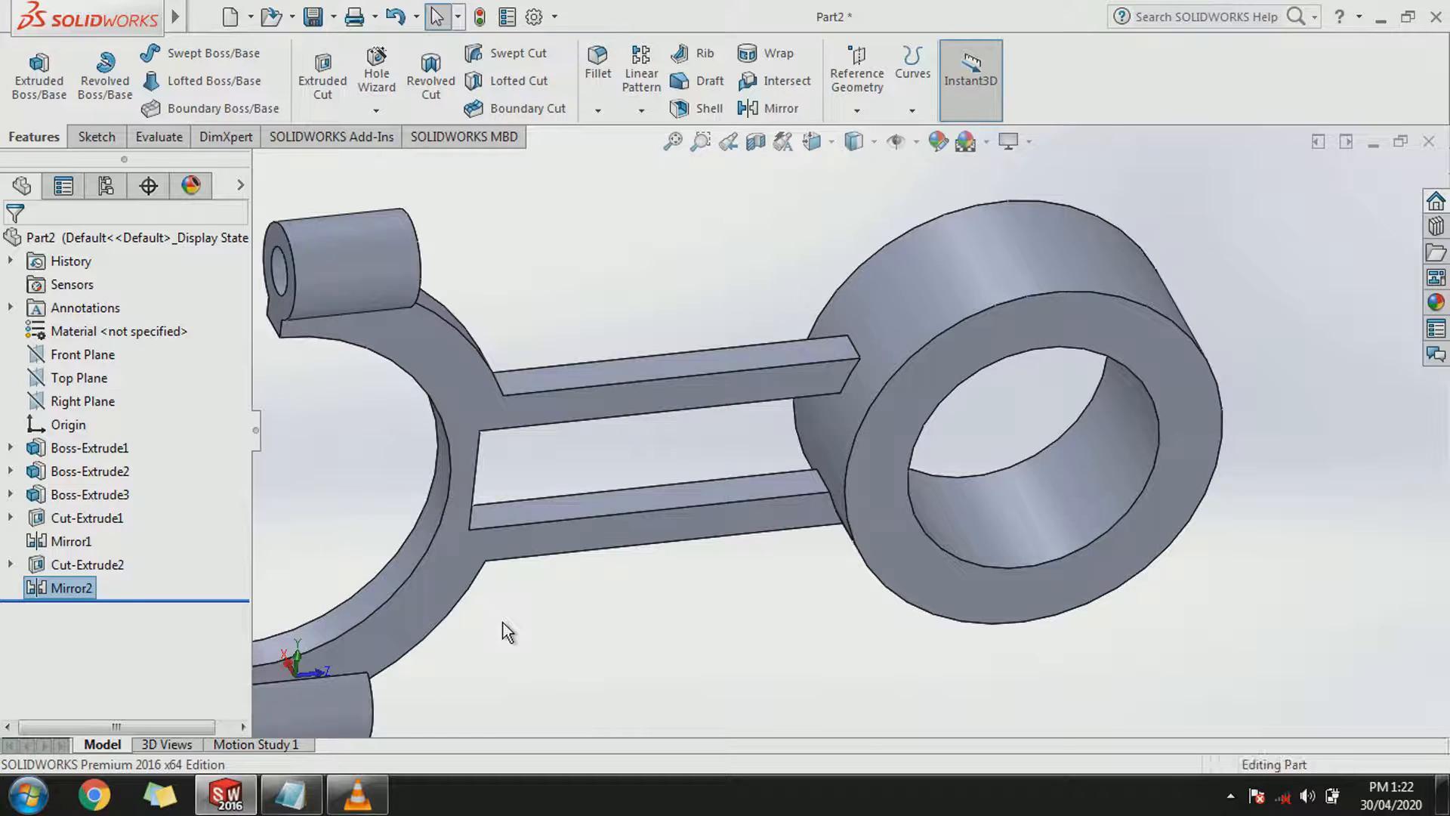
Undo the mirror and the shank's pocket cut, going back to the profile sketch.
key("ctrl+z")
mouse_move(549, 612)
middle_mouse_down()
mouse_move(574, 727)
mouse_move(545, 640)
middle_mouse_up()
key("ctrl+z")
scroll(597, 580, "up", 3)
mouse_move(673, 542)
middle_mouse_down()
mouse_move(748, 815)
mouse_move(734, 729)
middle_mouse_up()
key("ctrl+z")
left_click(64, 472)
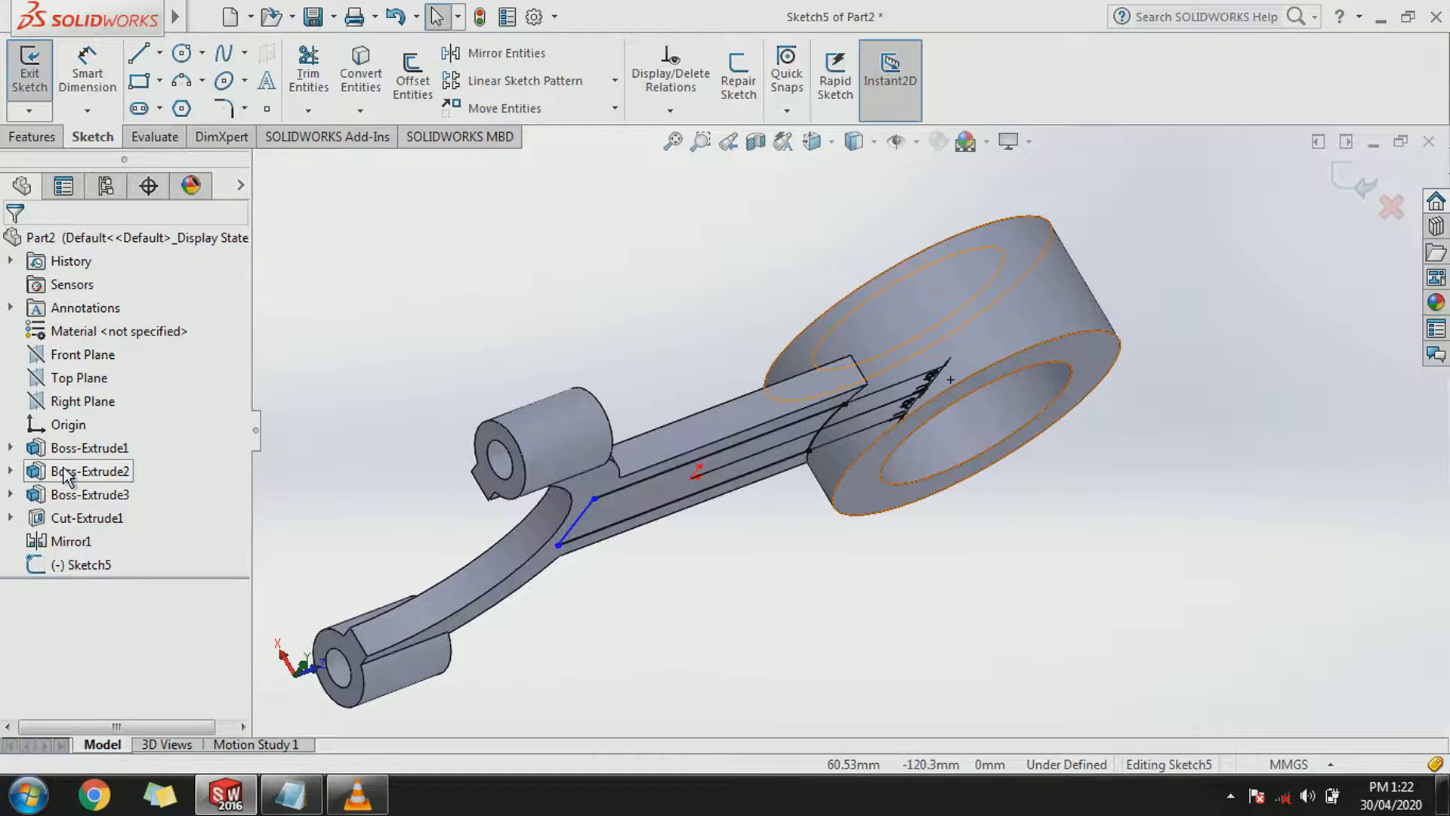
left_click(51, 454)
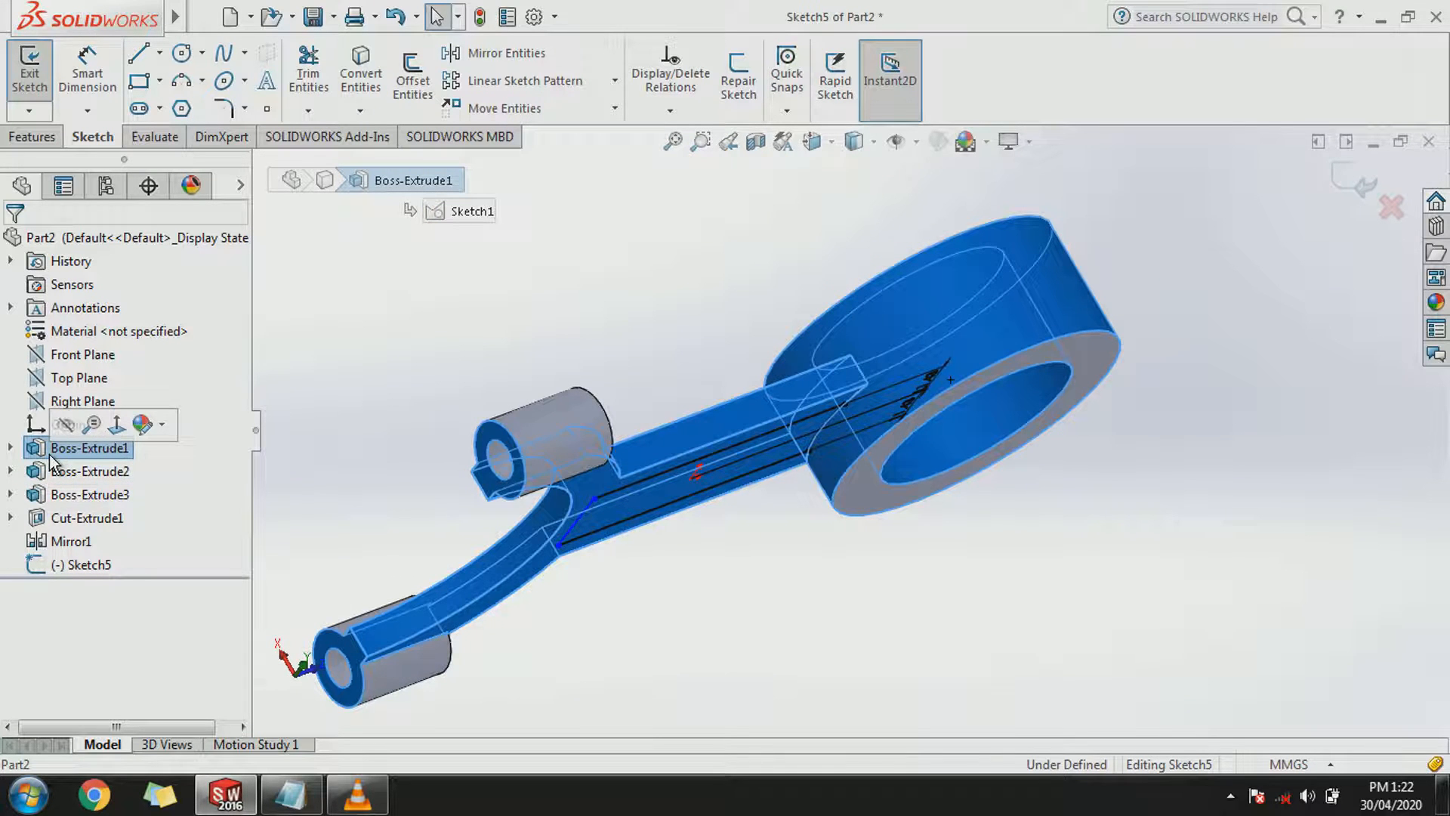
left_click(72, 448)
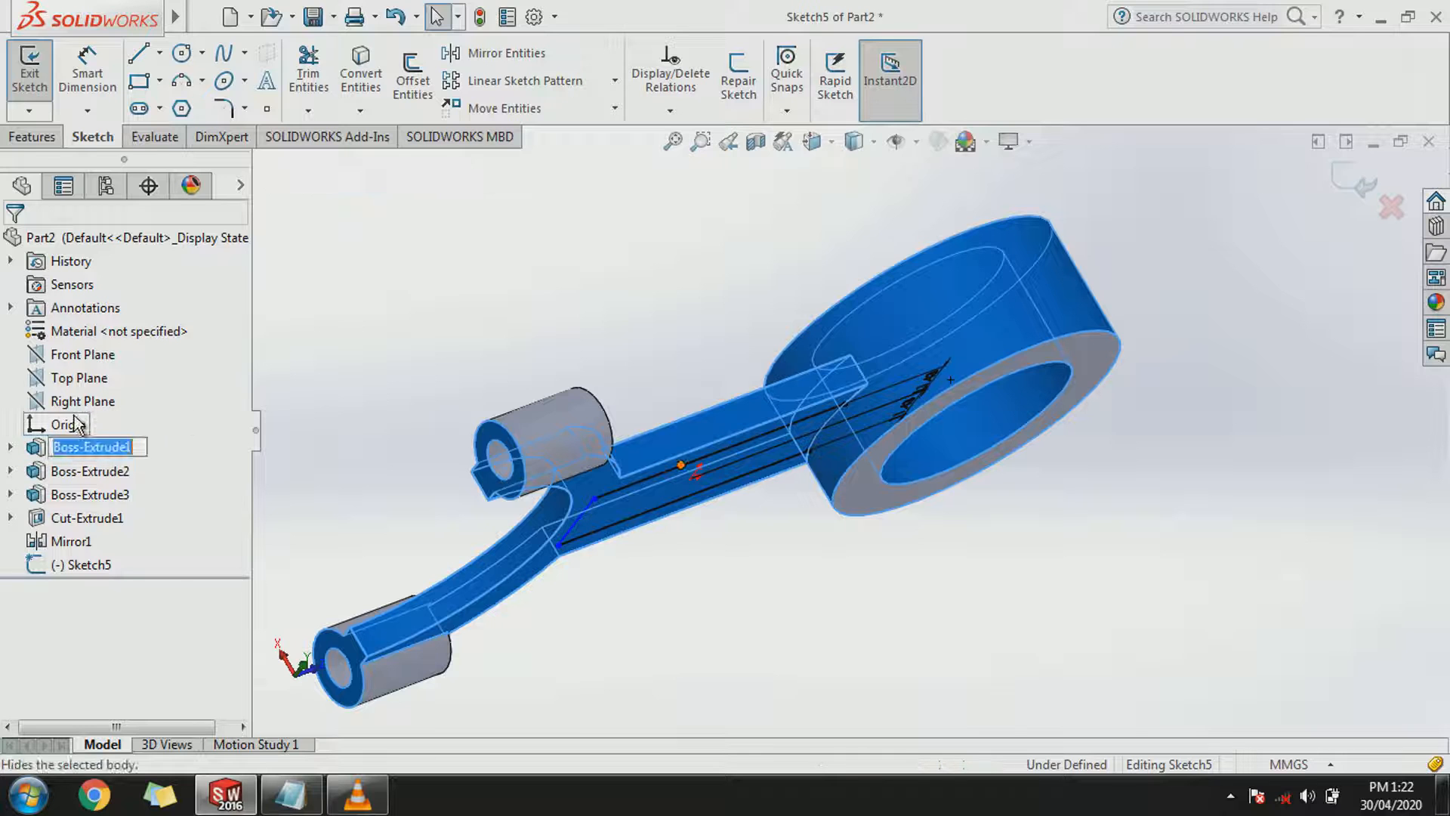
left_click(31, 452)
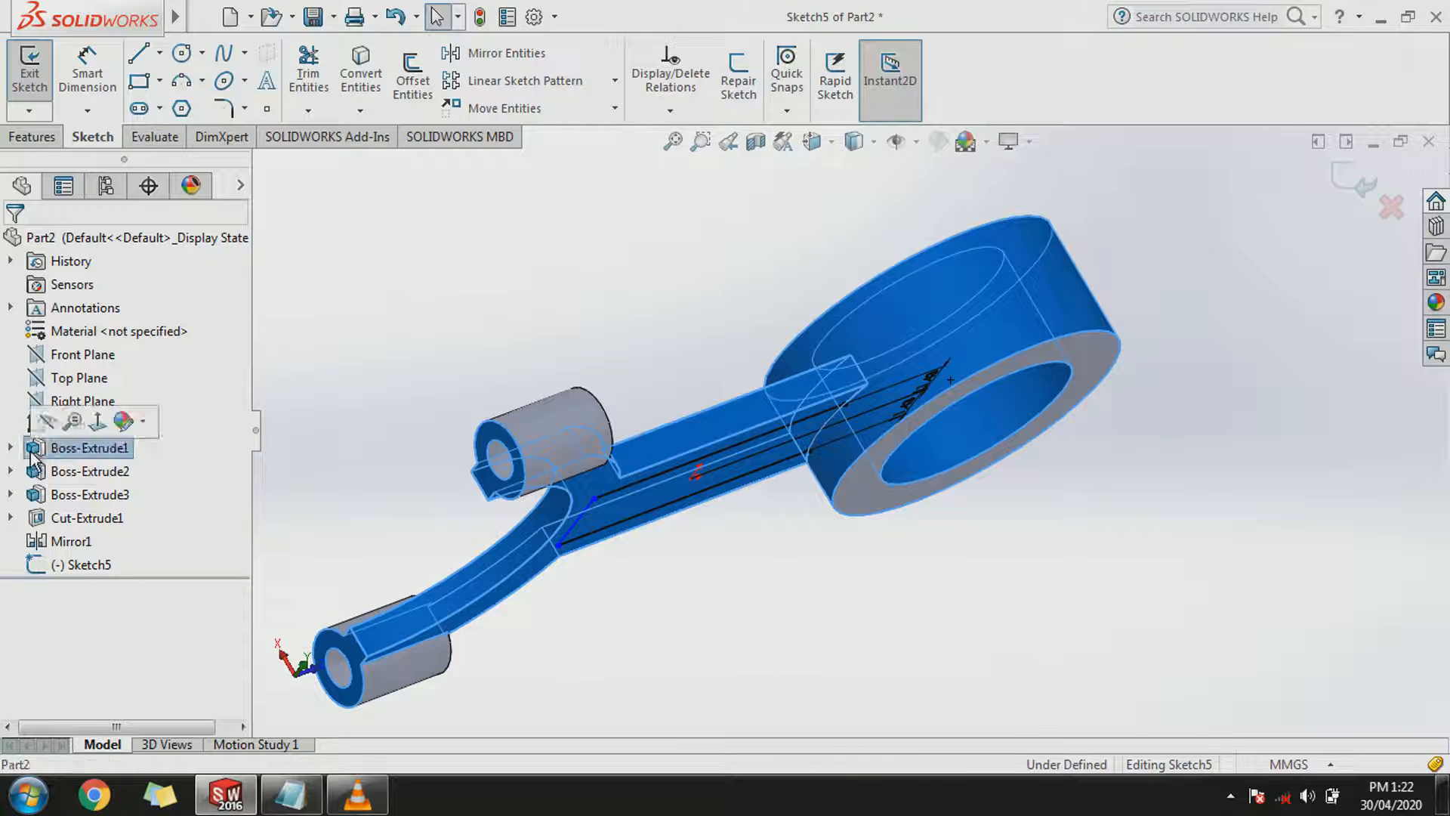
left_click(215, 457)
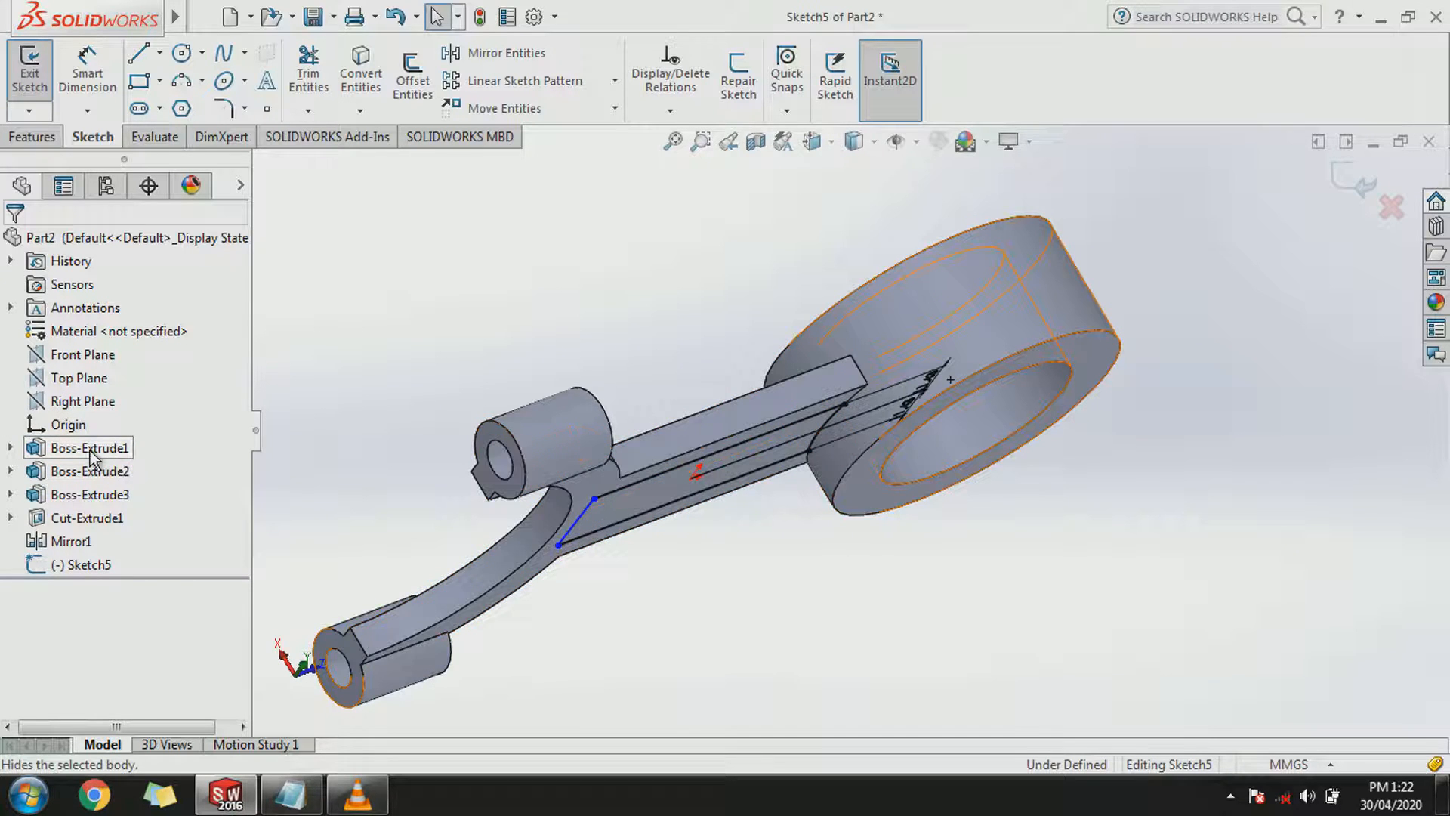
Exit the profile sketch and edit Boss-Extrude1, setting its Mid Plane depth to 24.13 mm.
left_click(28, 89)
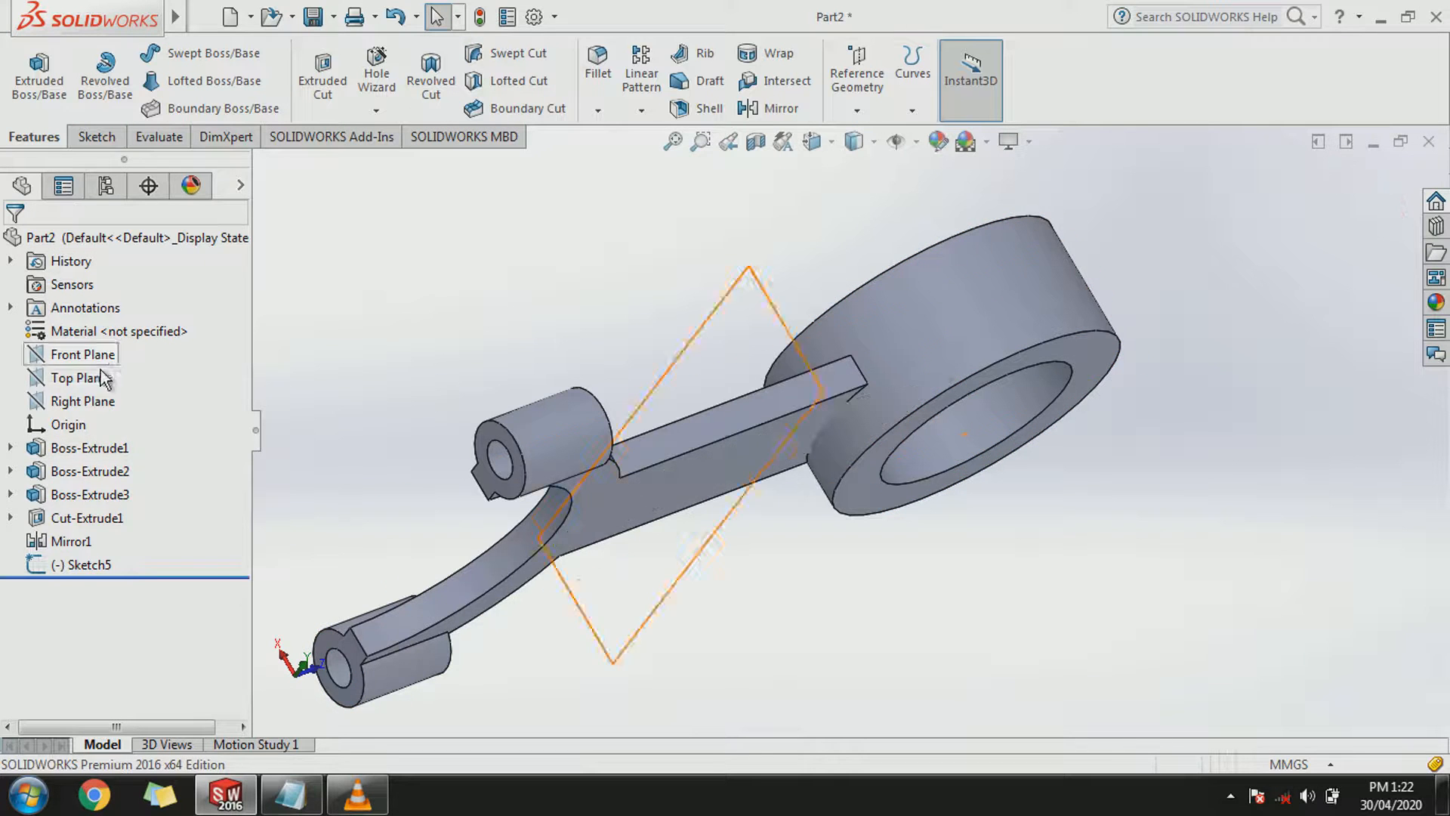
left_click(89, 445)
left_click(108, 383)
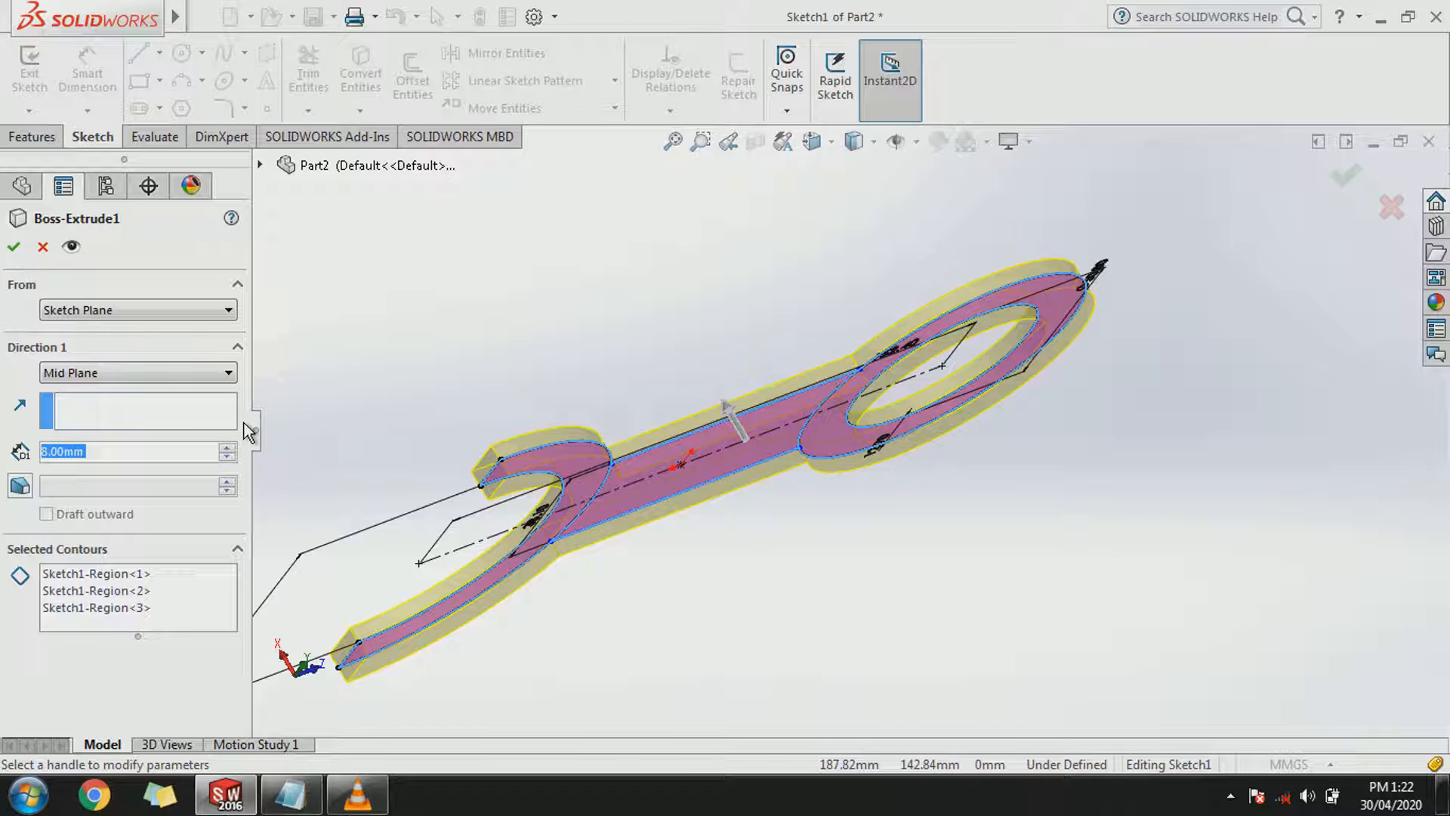
type("24.13")
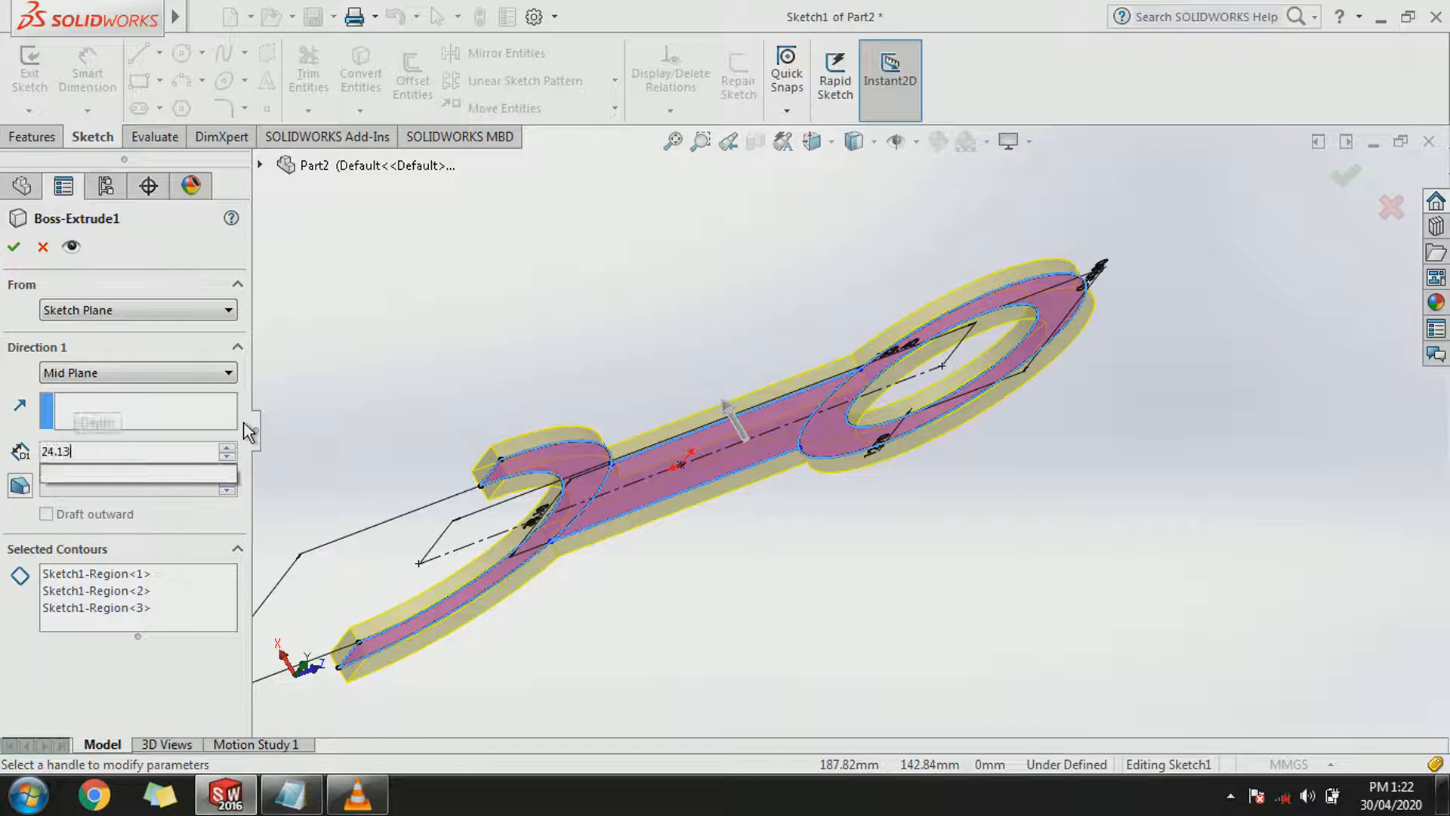
key("Return")
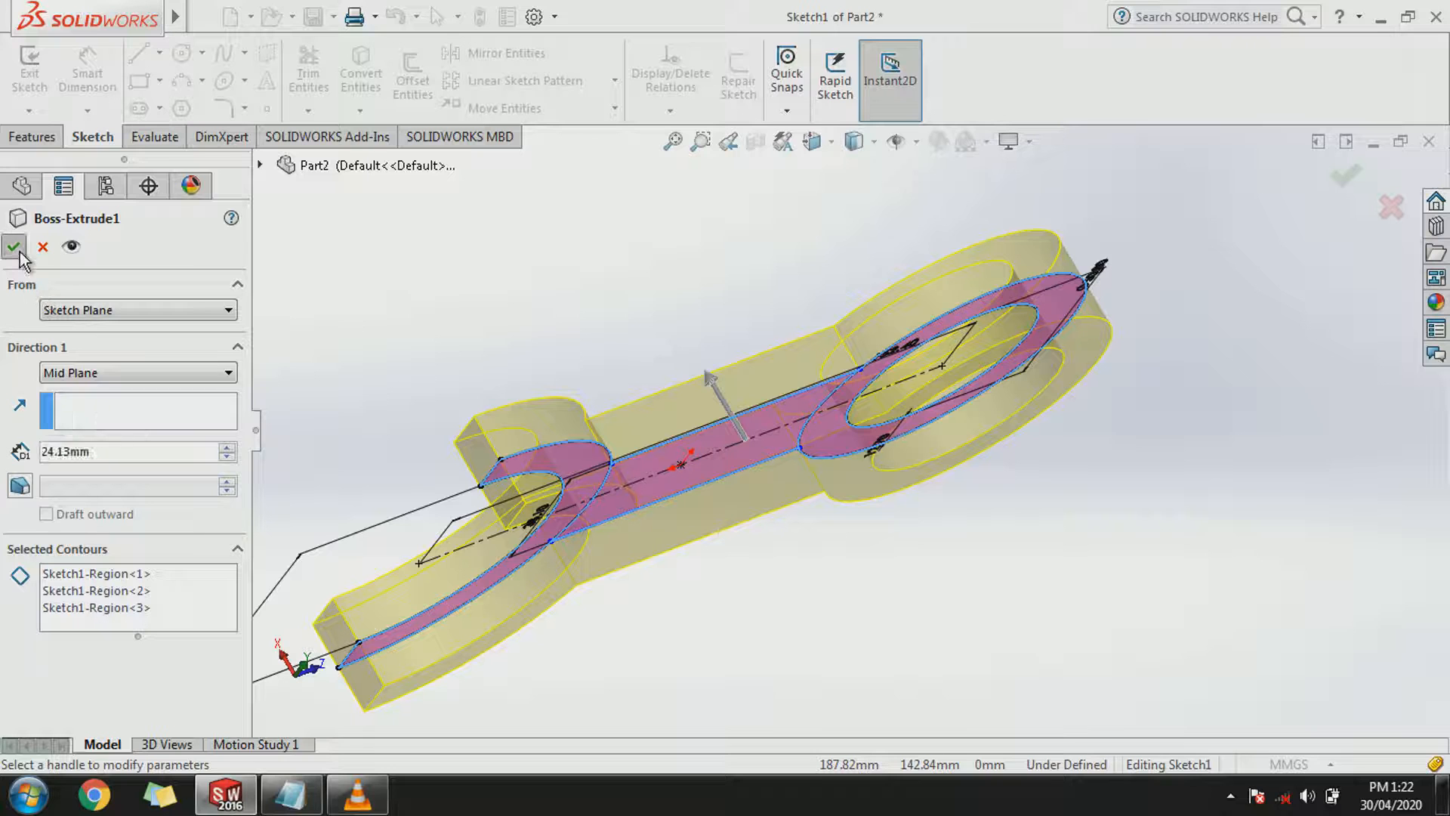
key("Return")
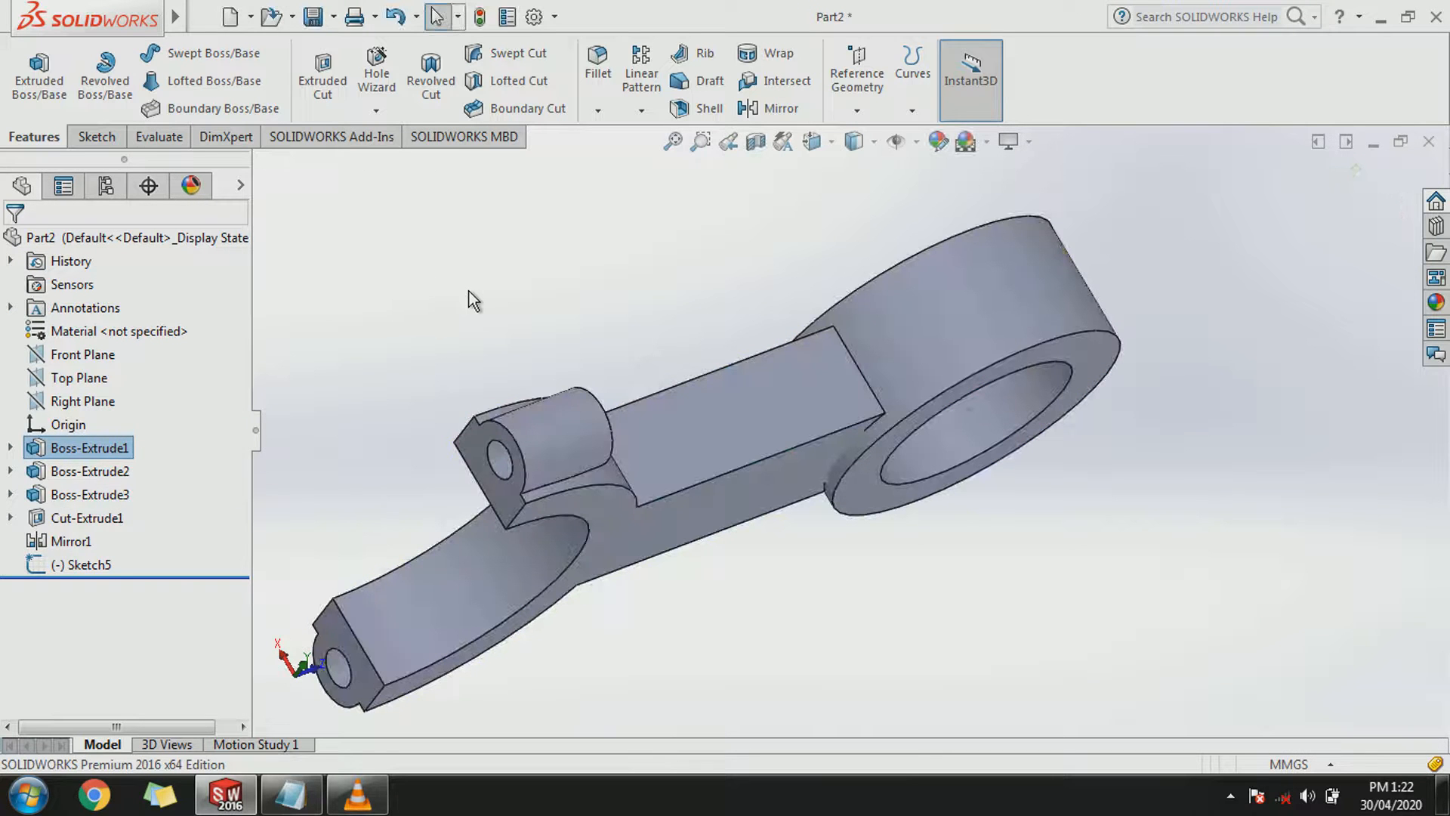
Cut the existing arc-ended profile sketch Blind 6.35 mm deep into the thickened shank with Extruded Cut.
left_click(83, 564)
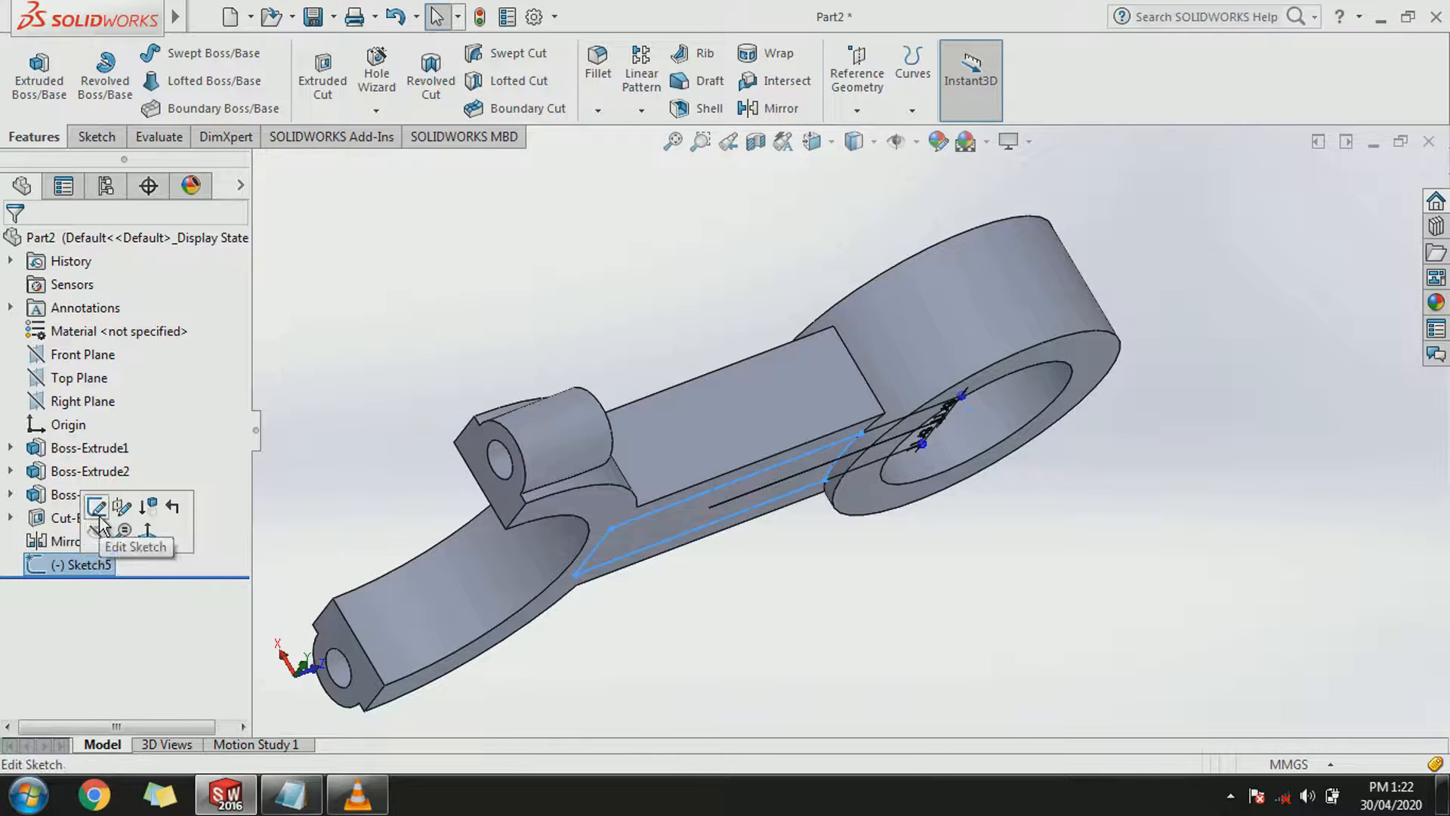
left_click(323, 75)
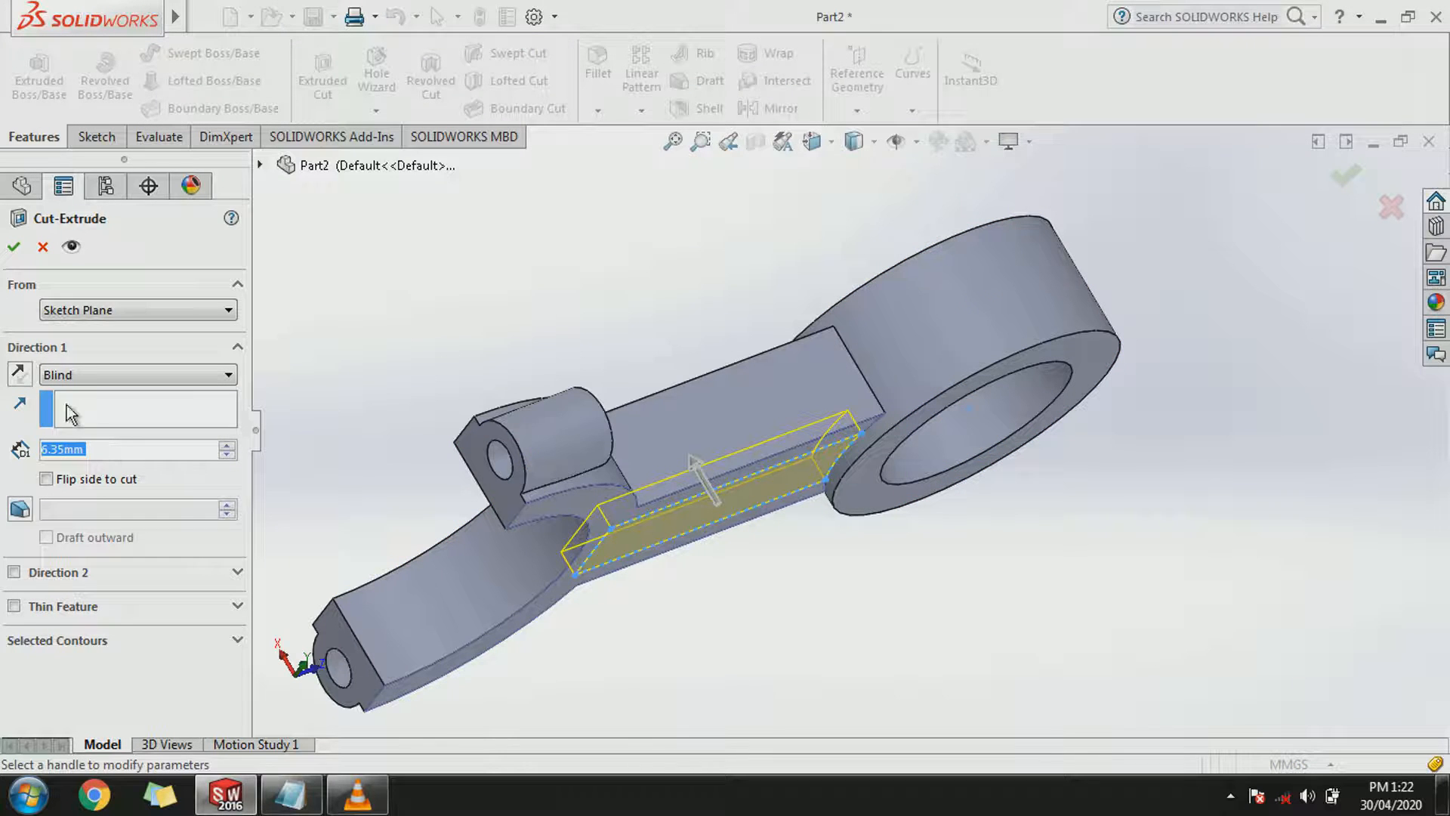
left_click(13, 247)
left_click(338, 326)
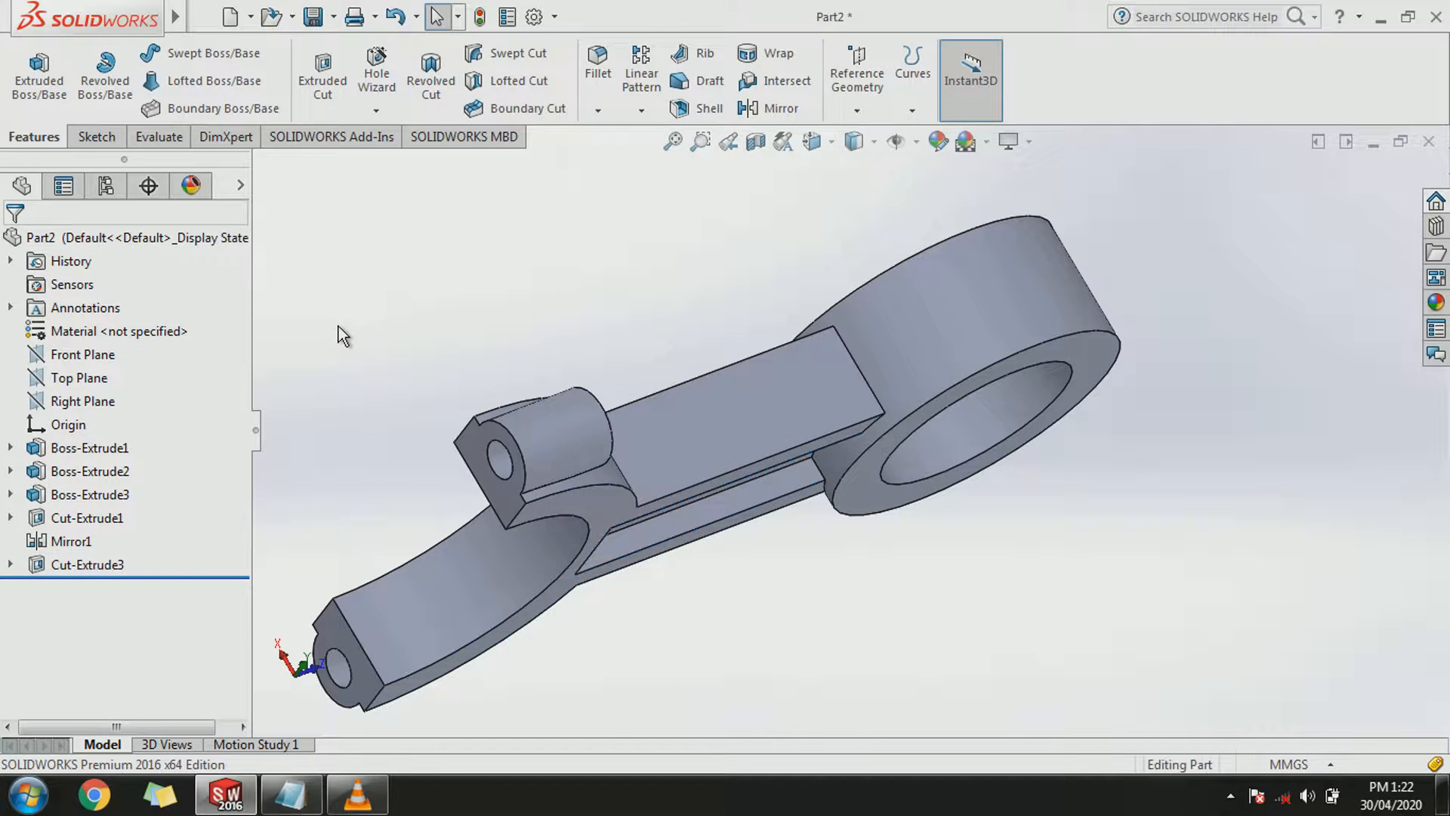
Mirror the shank's new pocket cut about the Right Plane onto the opposite side.
left_click(79, 401)
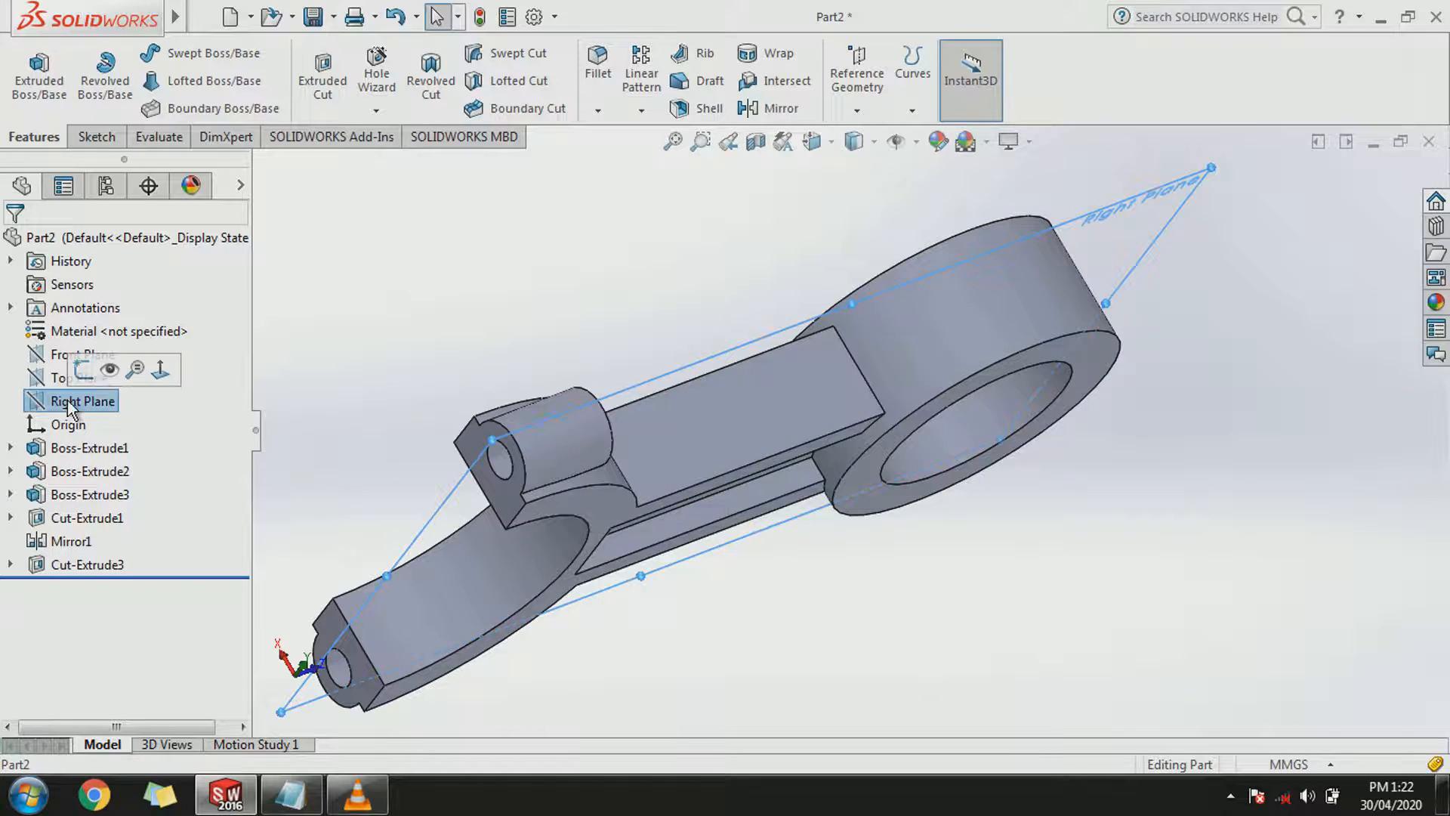
left_click(770, 108)
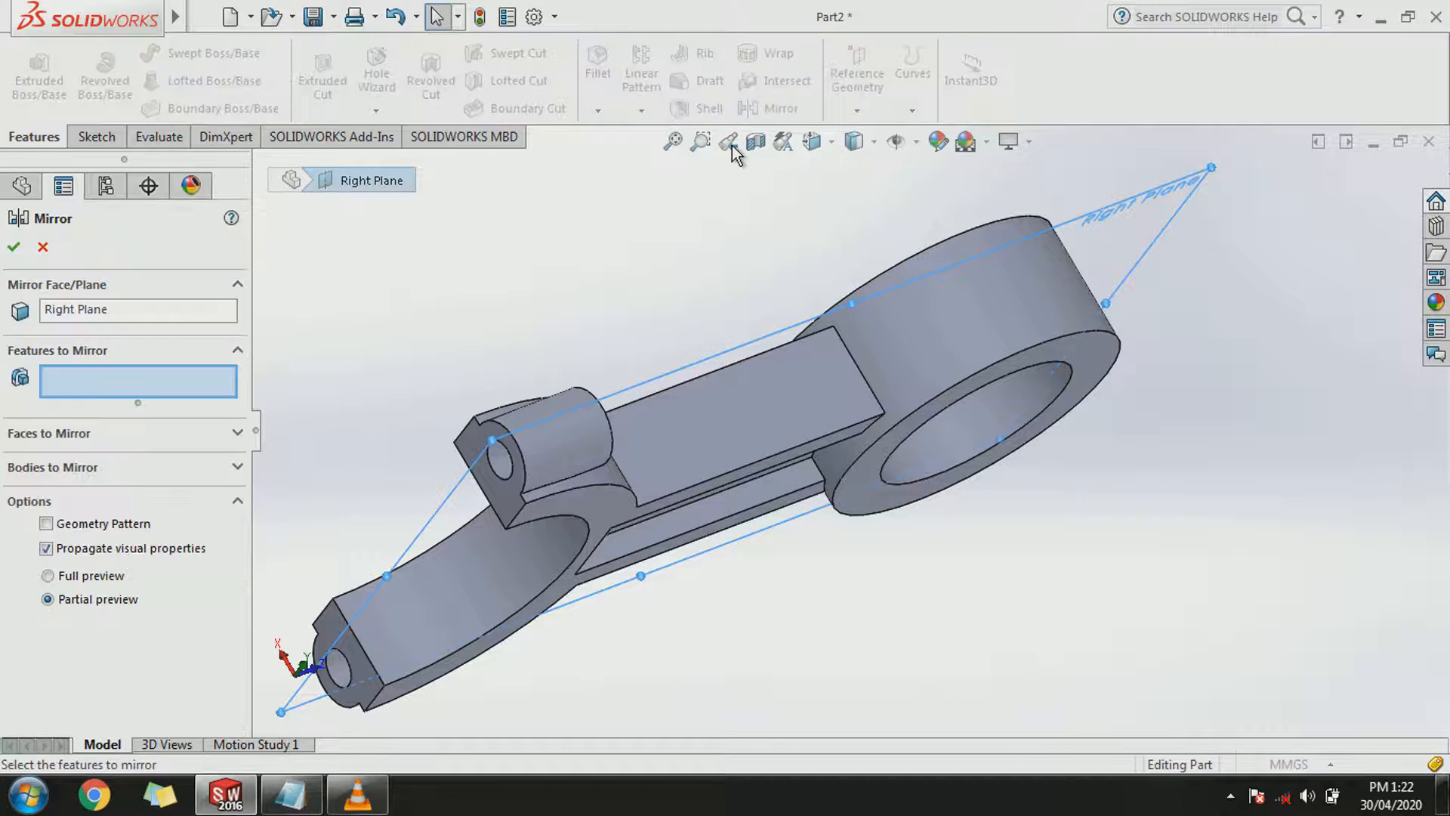
left_click(260, 166)
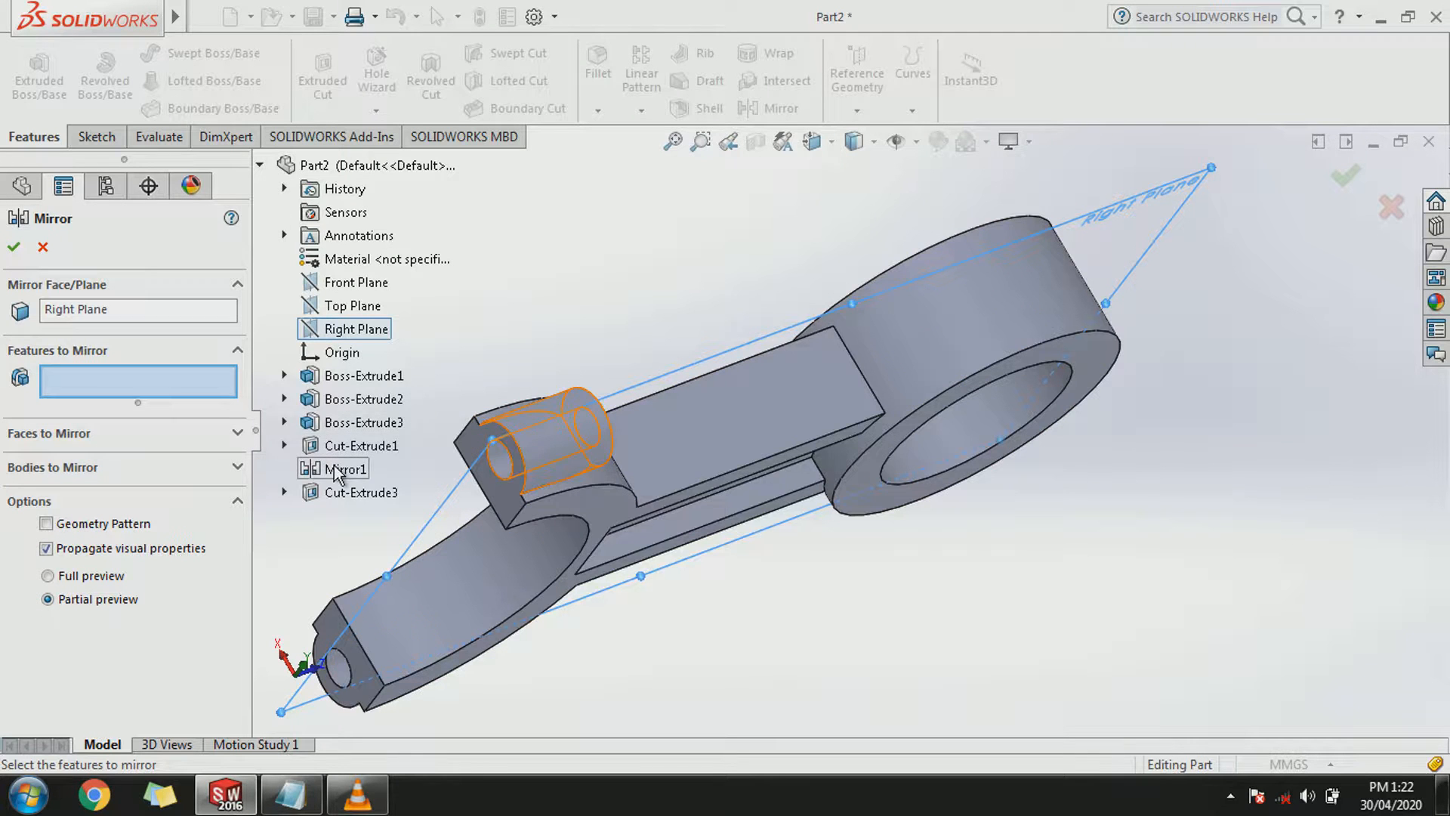
left_click(333, 494)
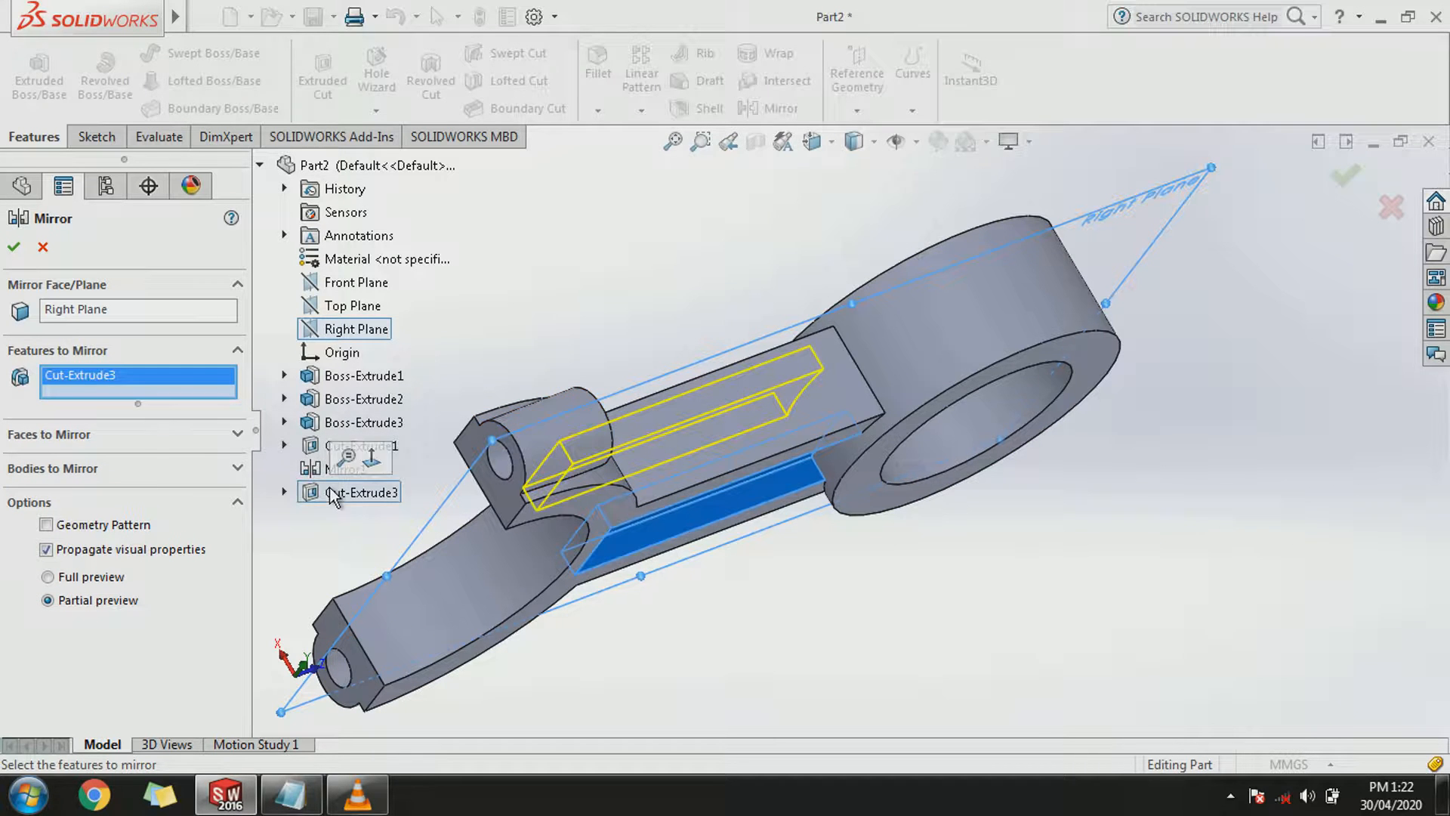
left_click(14, 249)
Set up a symmetric 2.54 mm radius fillet on the shank pocket's floor face, its long side edge and the curved edge beside the large ring.
middle_click_drag(691, 583, 722, 384)
key("f")
left_click(598, 110)
left_click(623, 134)
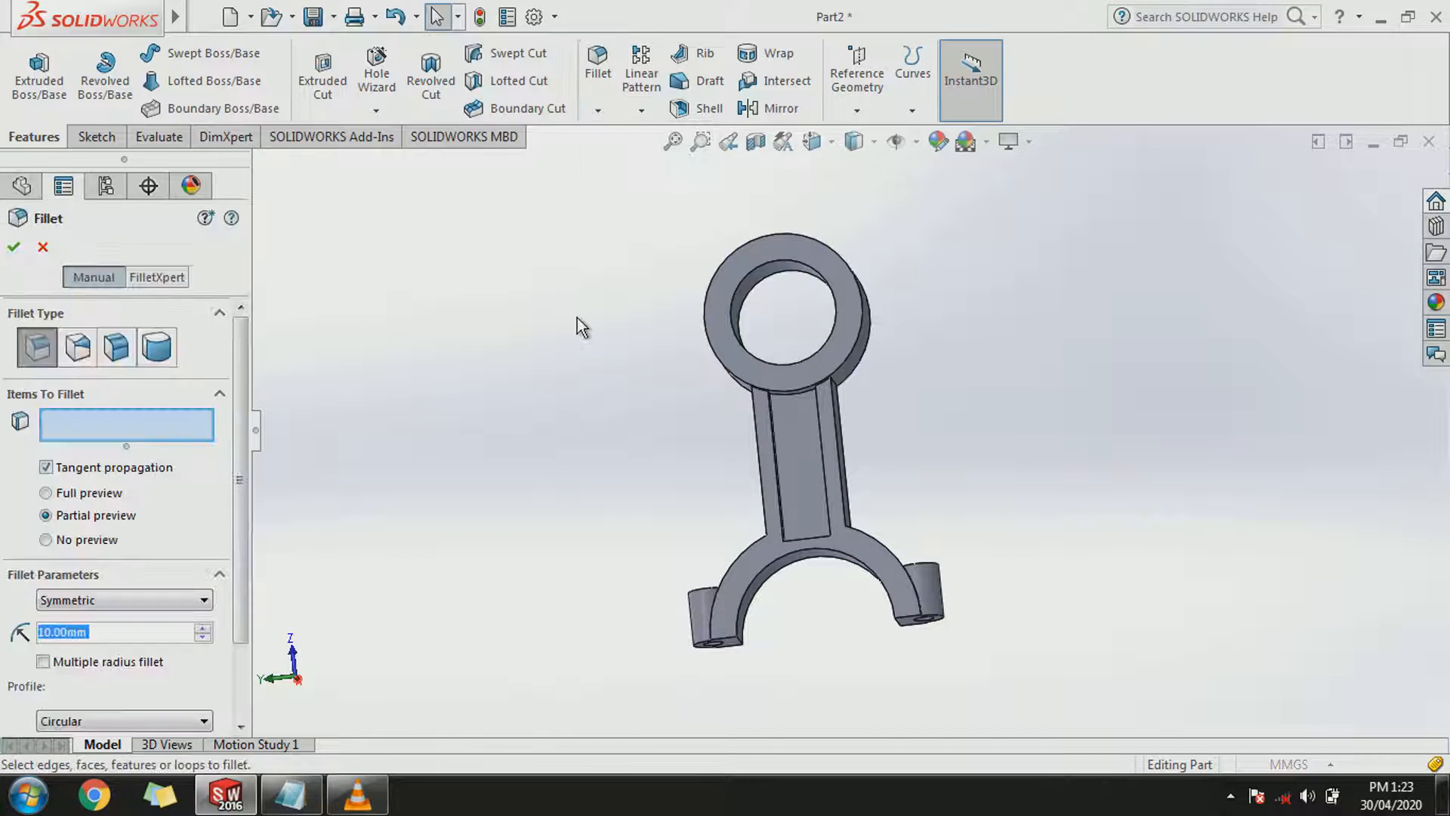
type("2.54")
key("Return")
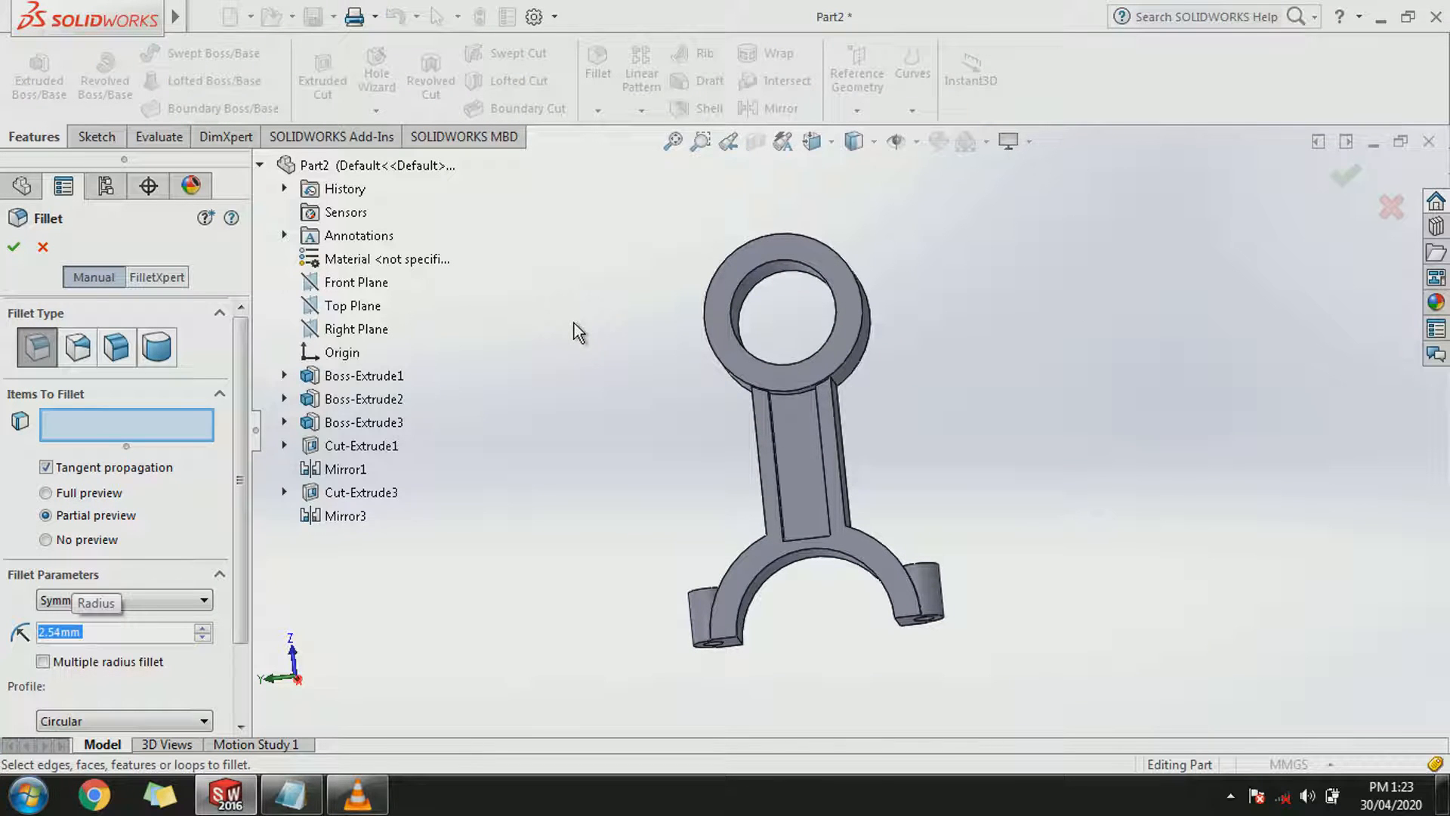
scroll(755, 423, "down", 5)
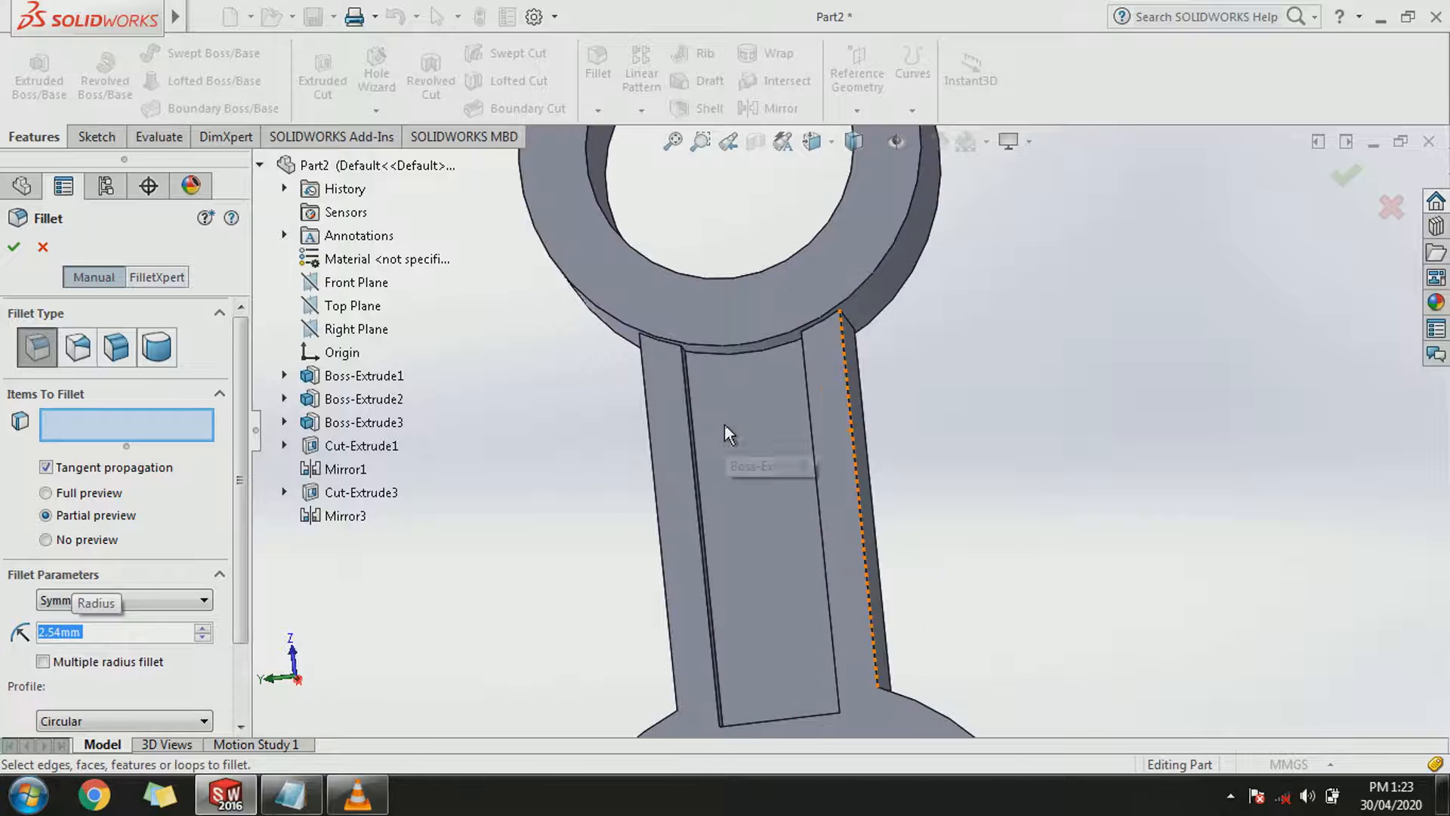
left_click(685, 327)
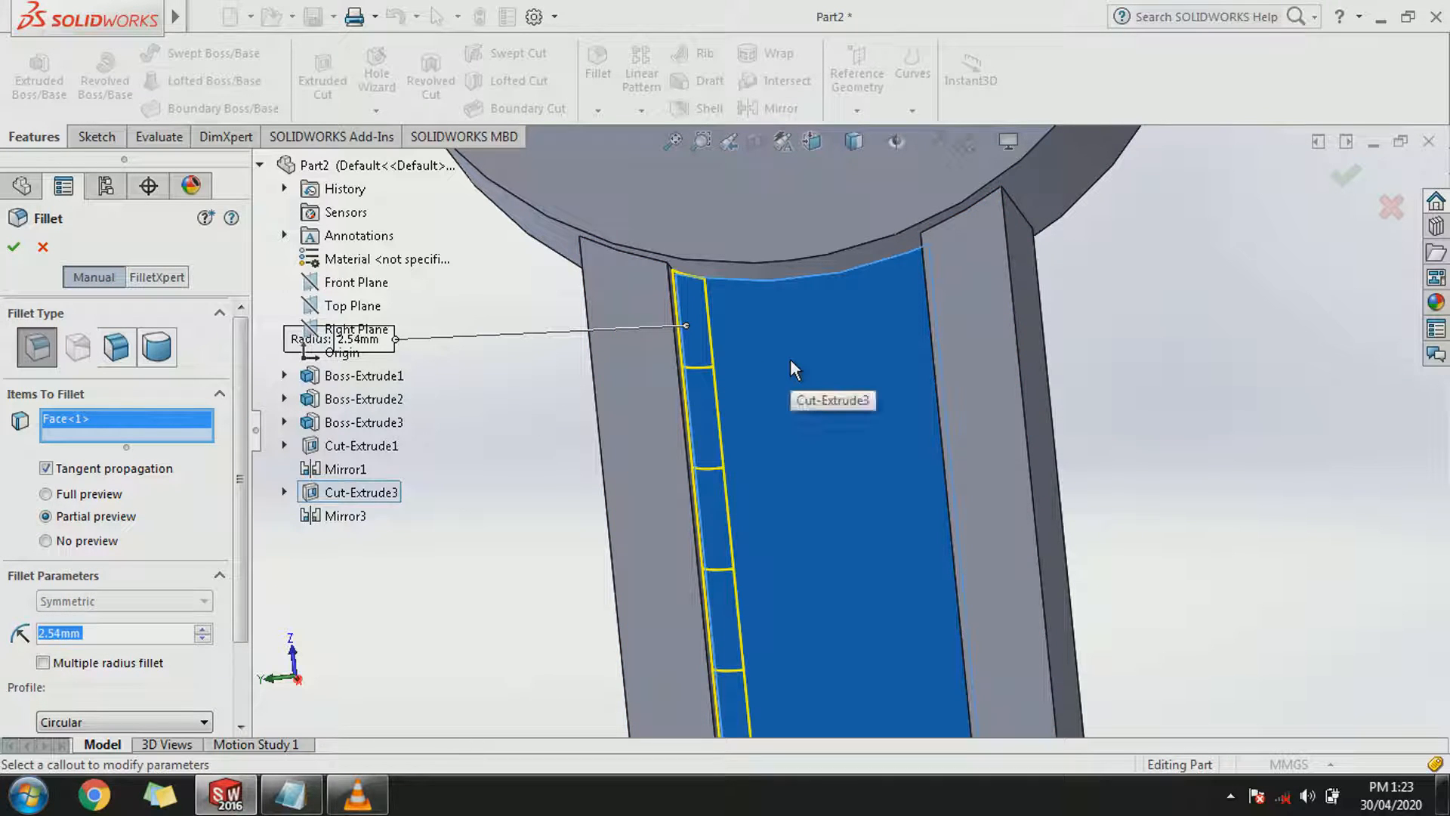
middle_click_drag(927, 321, 965, 301)
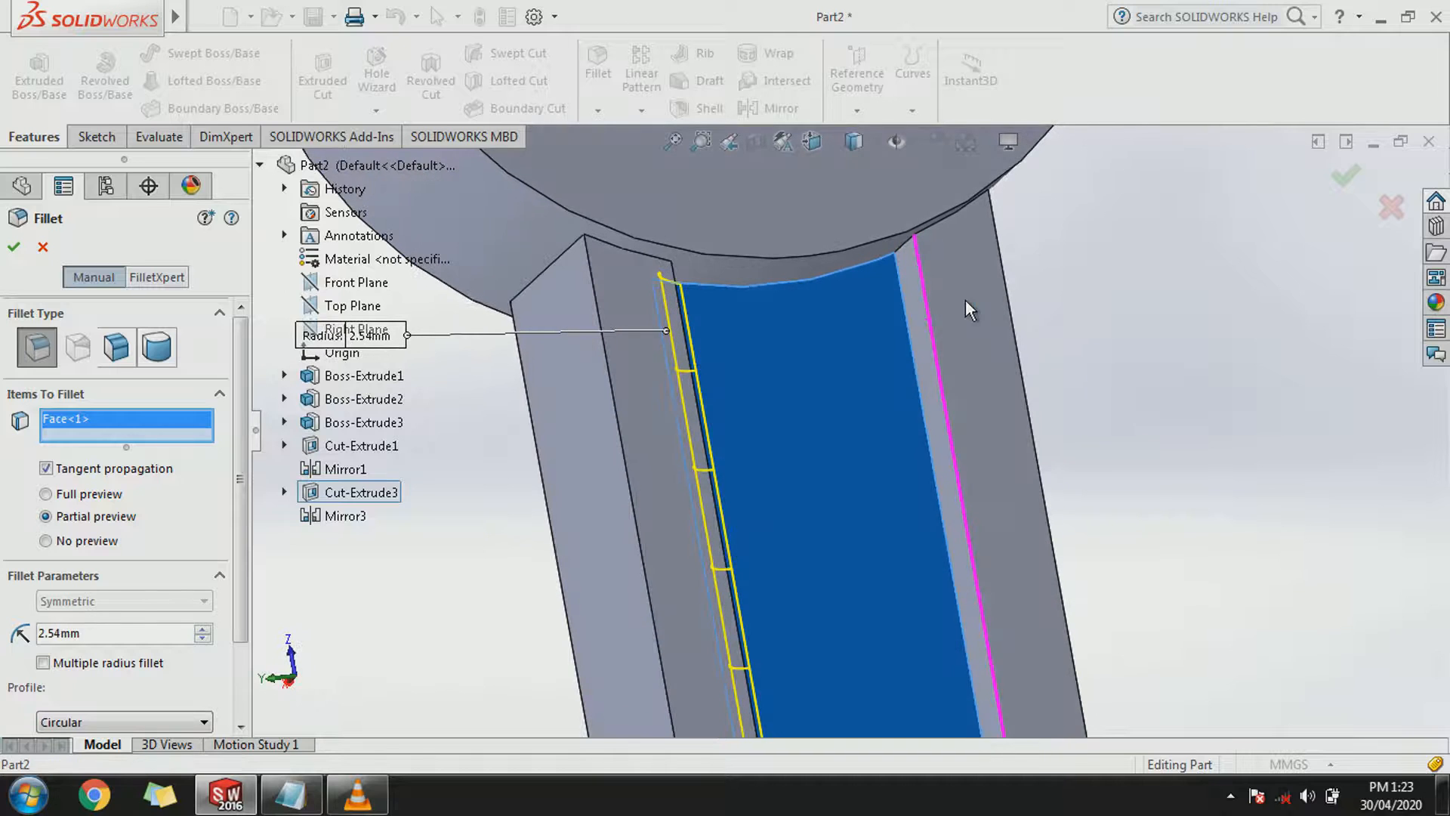
left_click(904, 332)
left_click(812, 281)
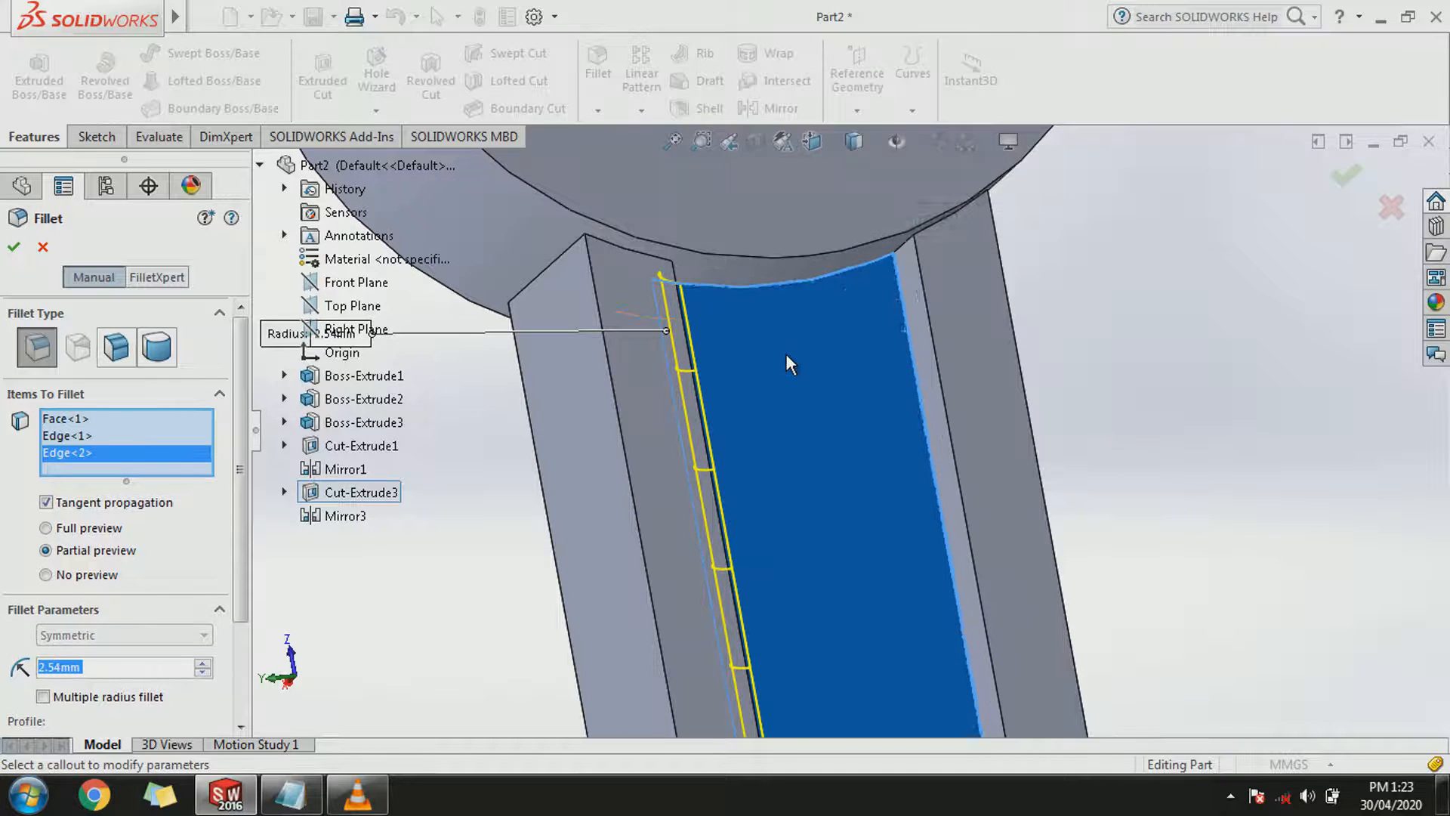